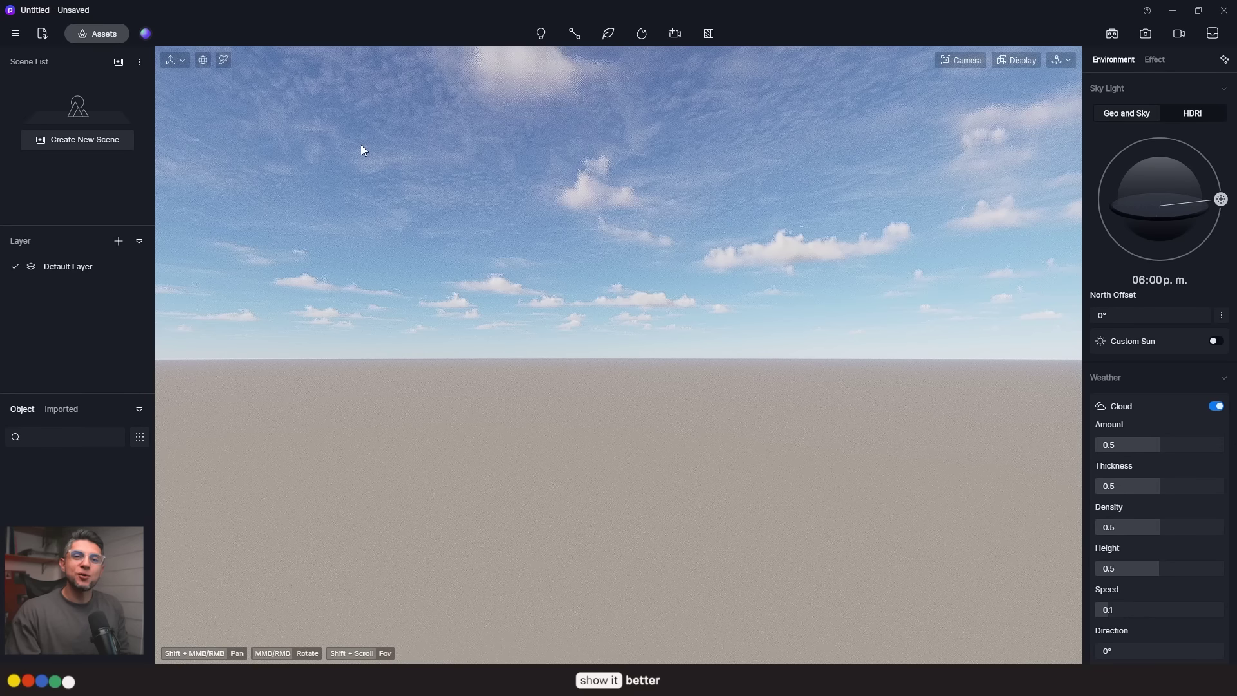
- Import the file "original model.fbx" into the project
click(15, 33)
mouse_move(76, 61)
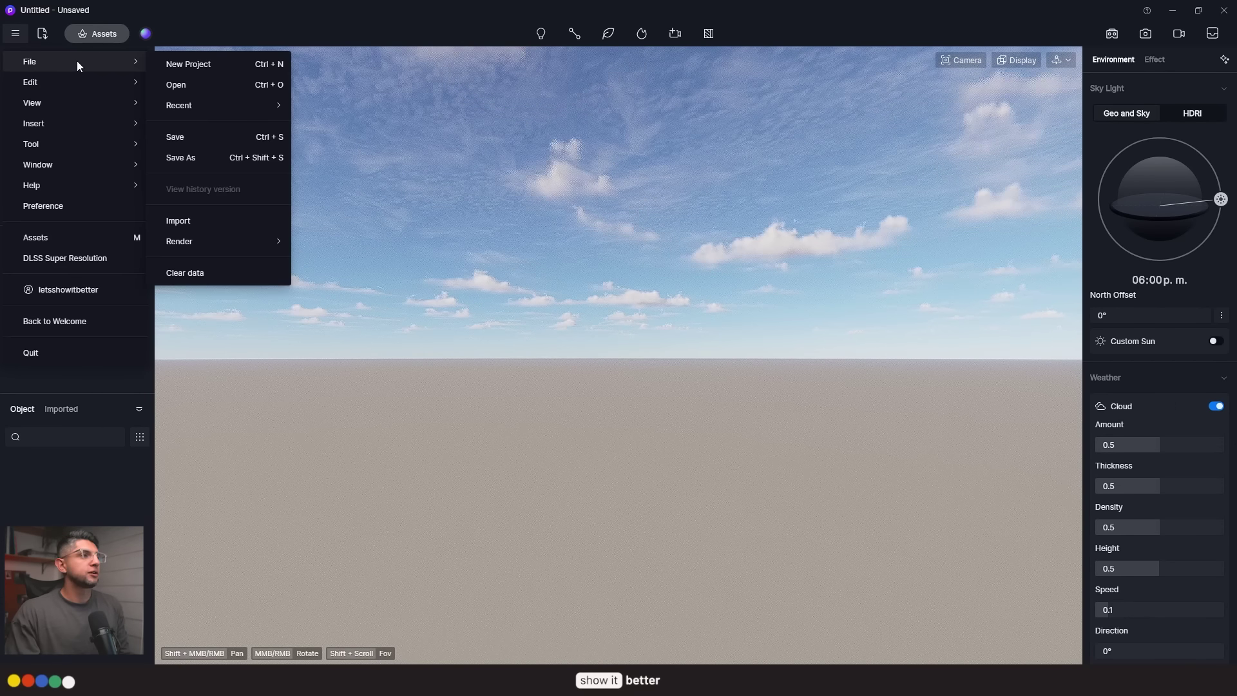
click(226, 219)
click(183, 211)
double_click(183, 211)
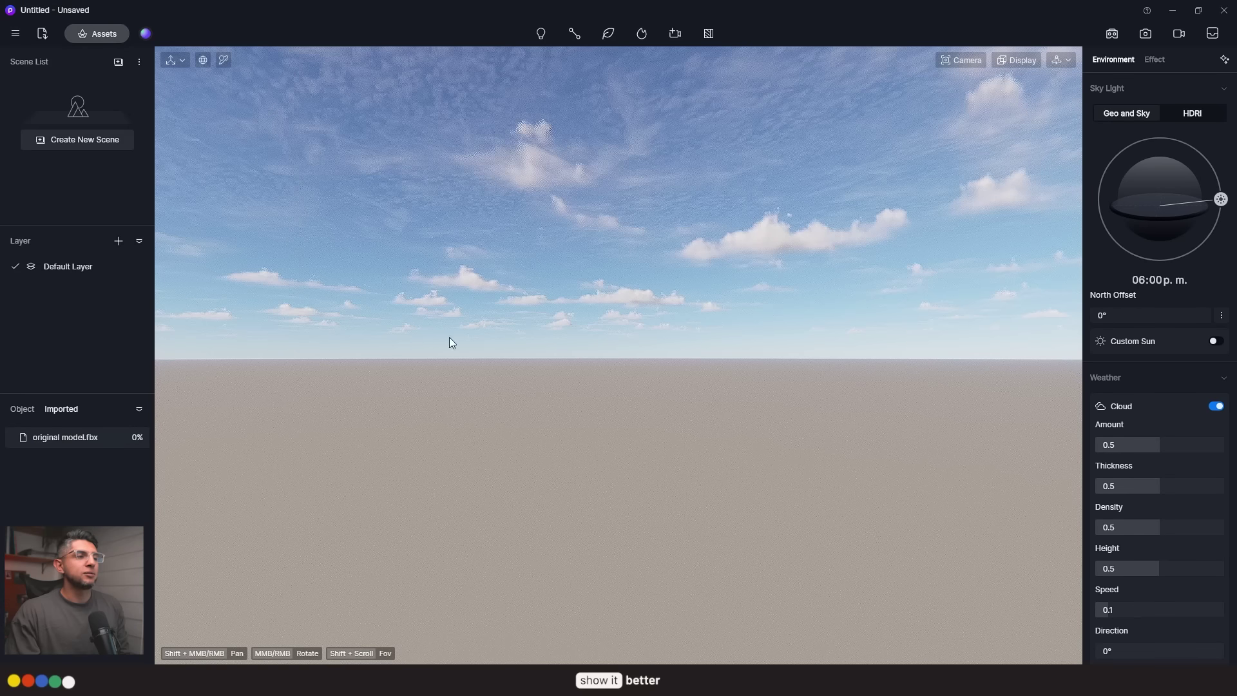
- Place the imported original model.fbx in the viewport and set its location to X 0, Y 0, Z 0
click(80, 437)
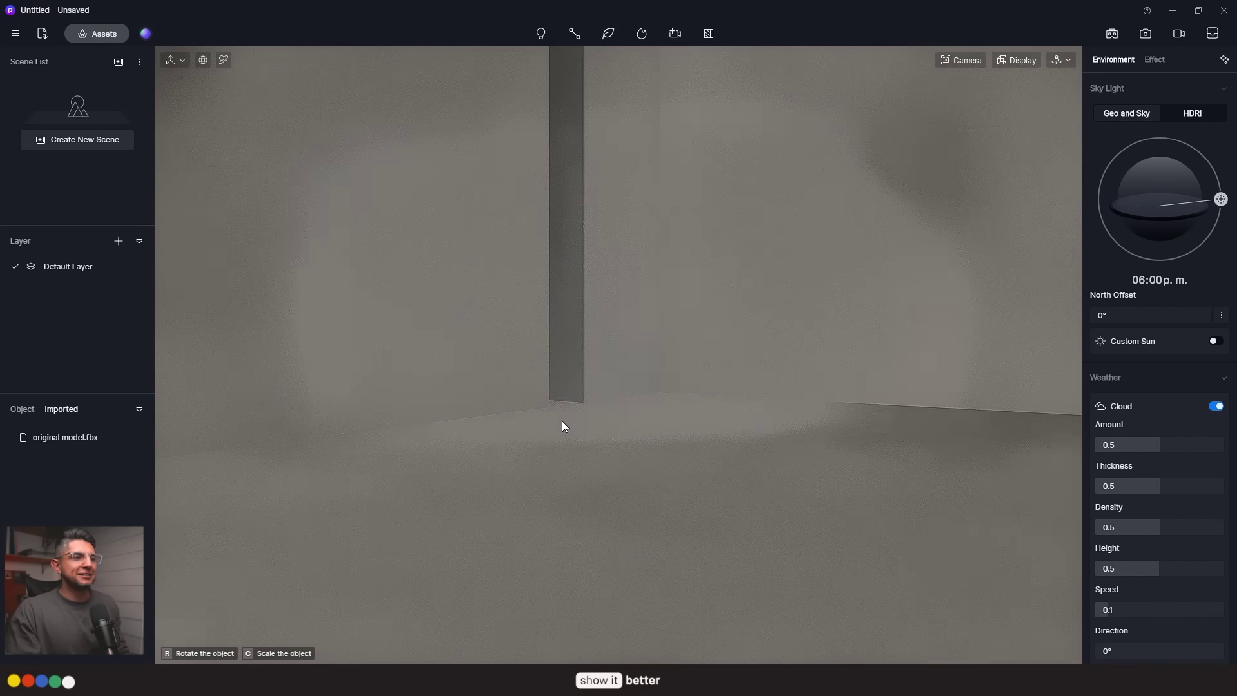
click(562, 420)
click(1115, 243)
text(0)
key(Tab)
text(0)
key(Tab)
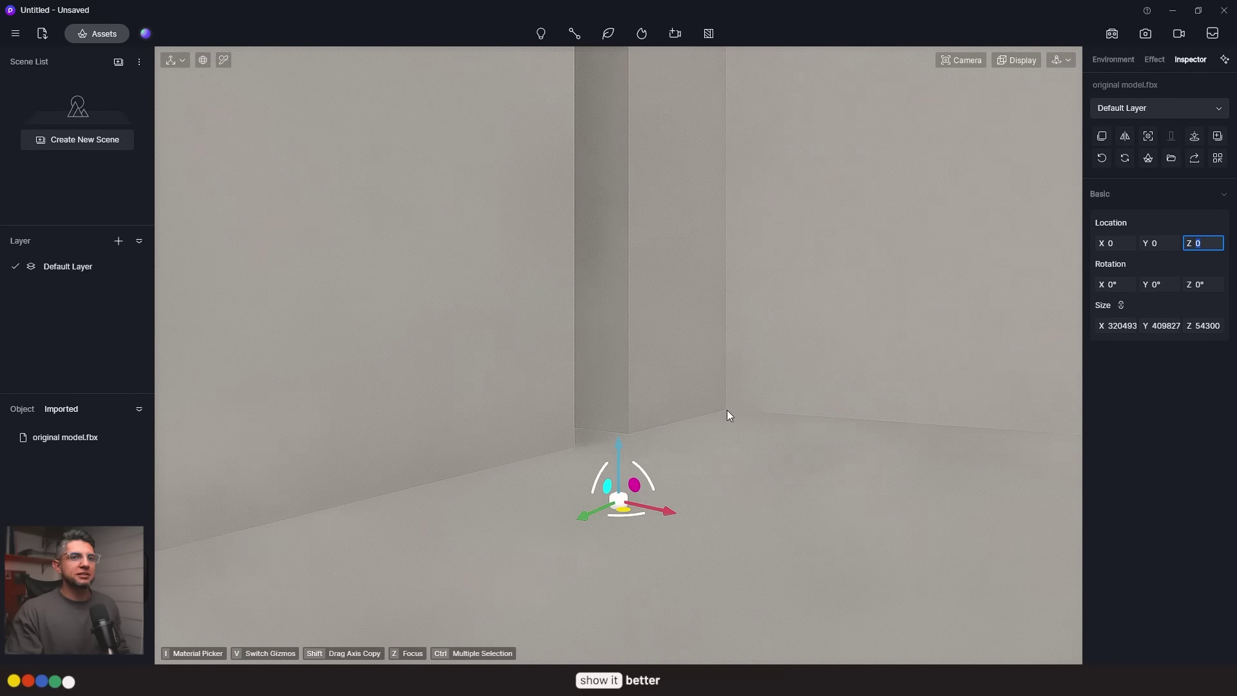
- Create a new scene from an aerial view of the whole building and its curved stepping-stone paths
scroll(726, 410, down, 3)
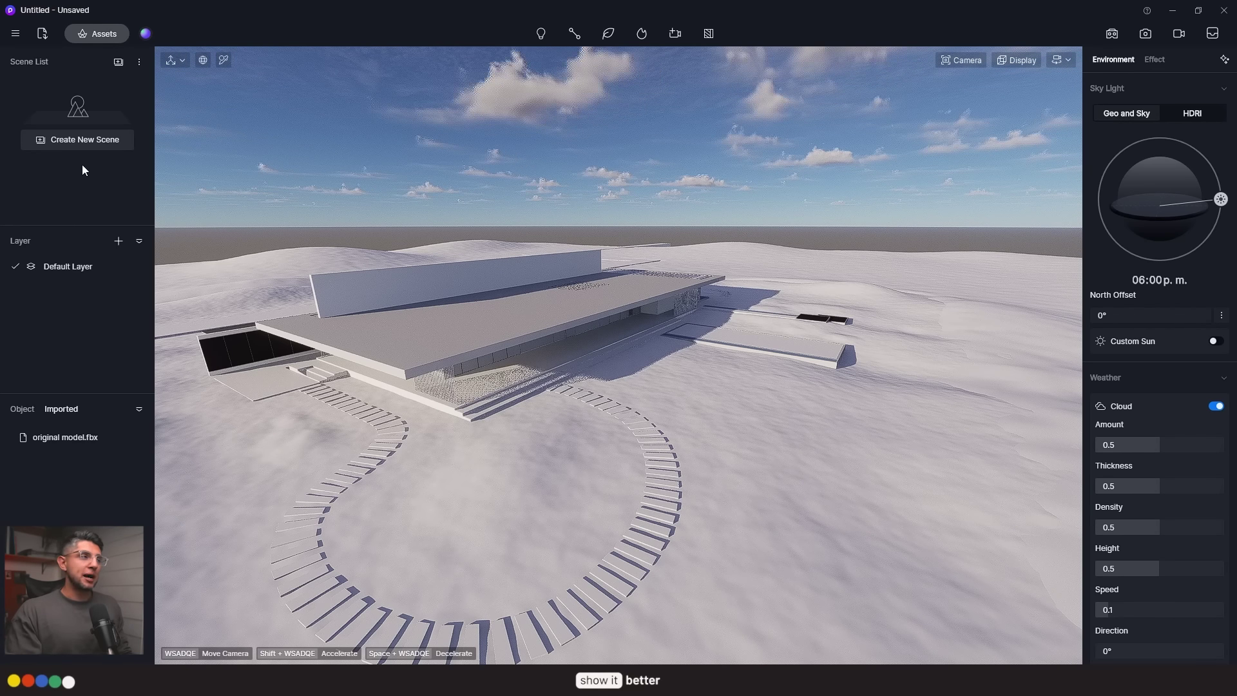
click(54, 137)
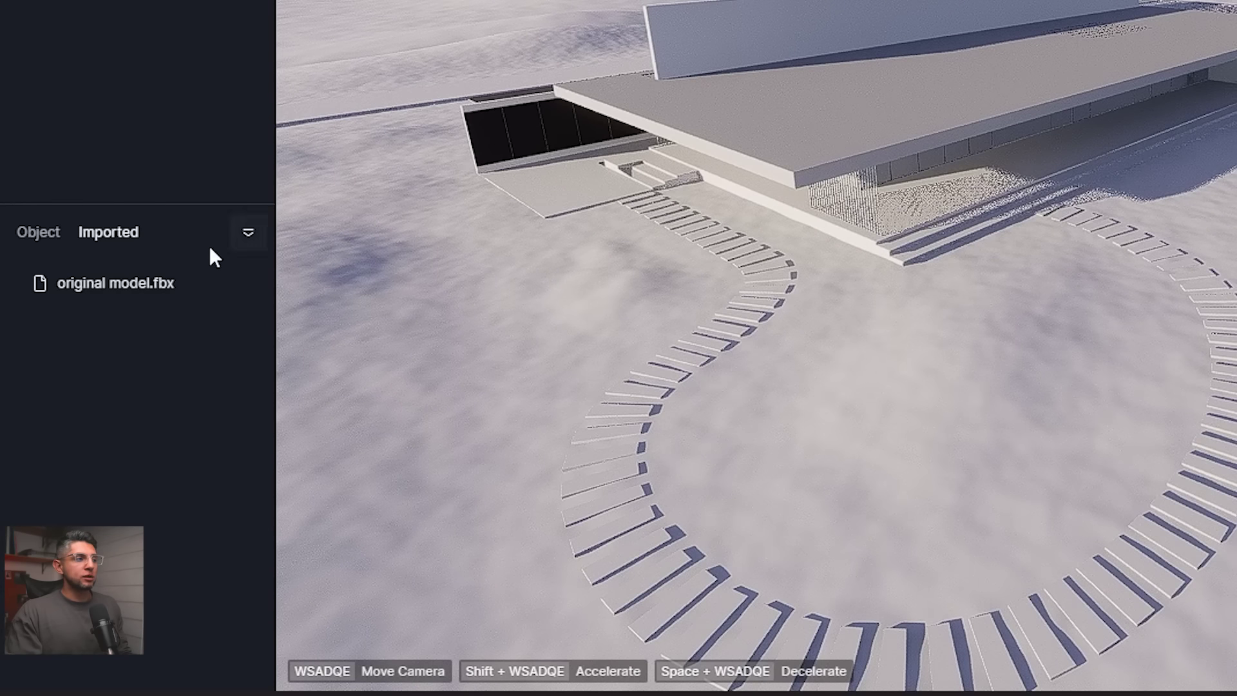
- Look at the placed objects and the categories available for filtering them
click(26, 231)
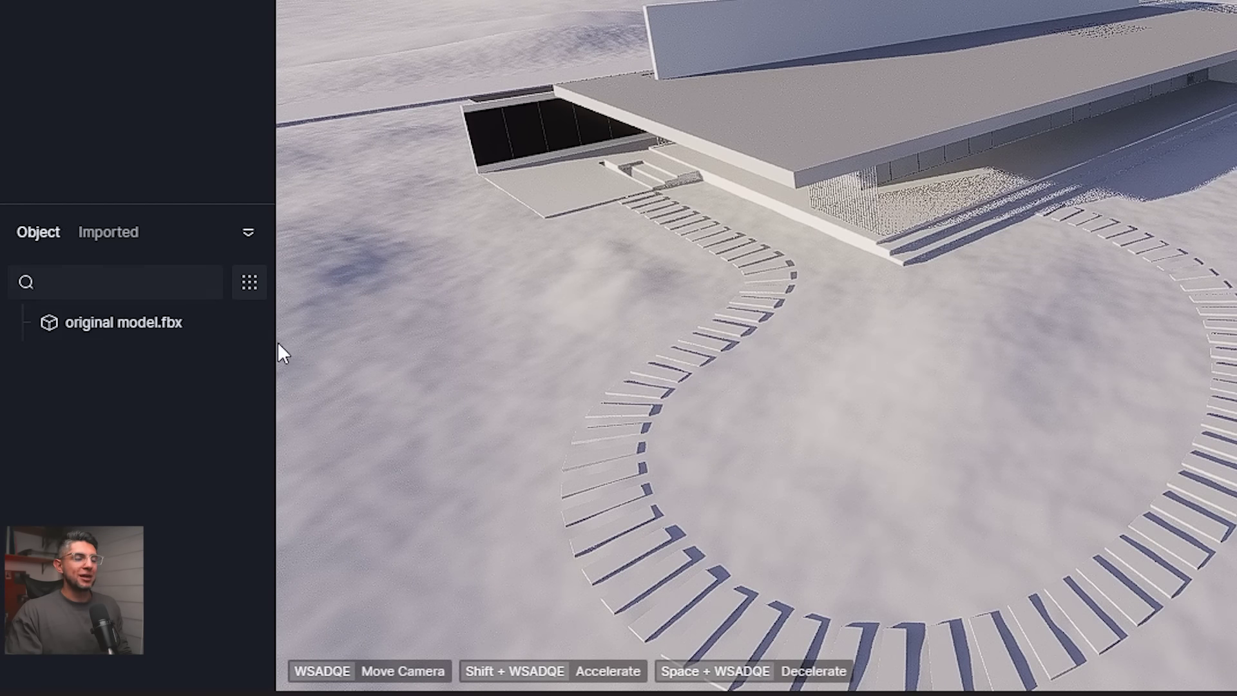
click(249, 281)
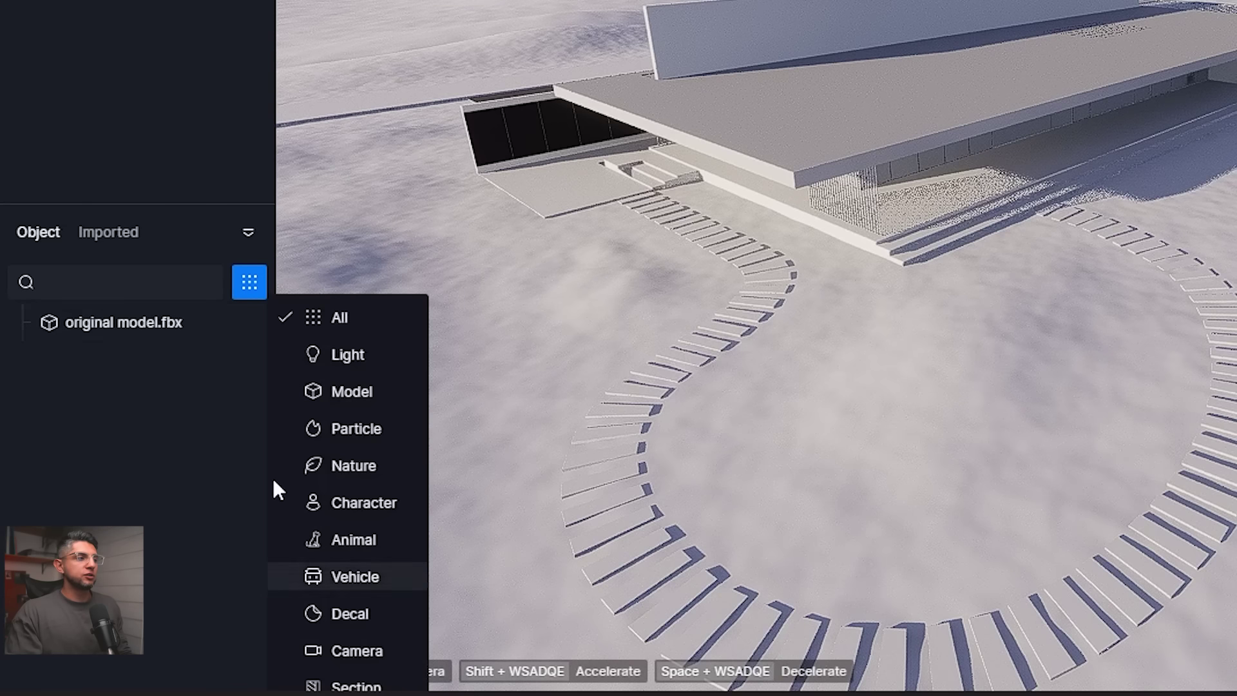
click(150, 462)
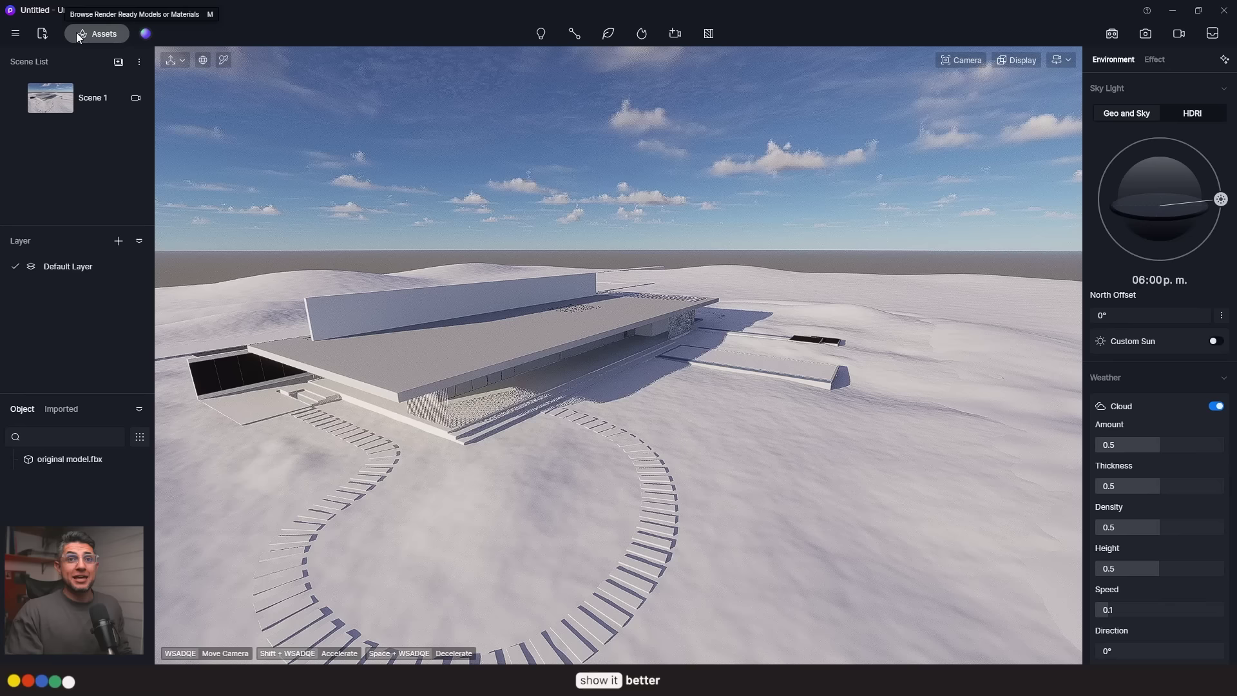
- Browse the online Model, Material, Particle and HDRI assets, the local materials and the Studio presets
click(80, 35)
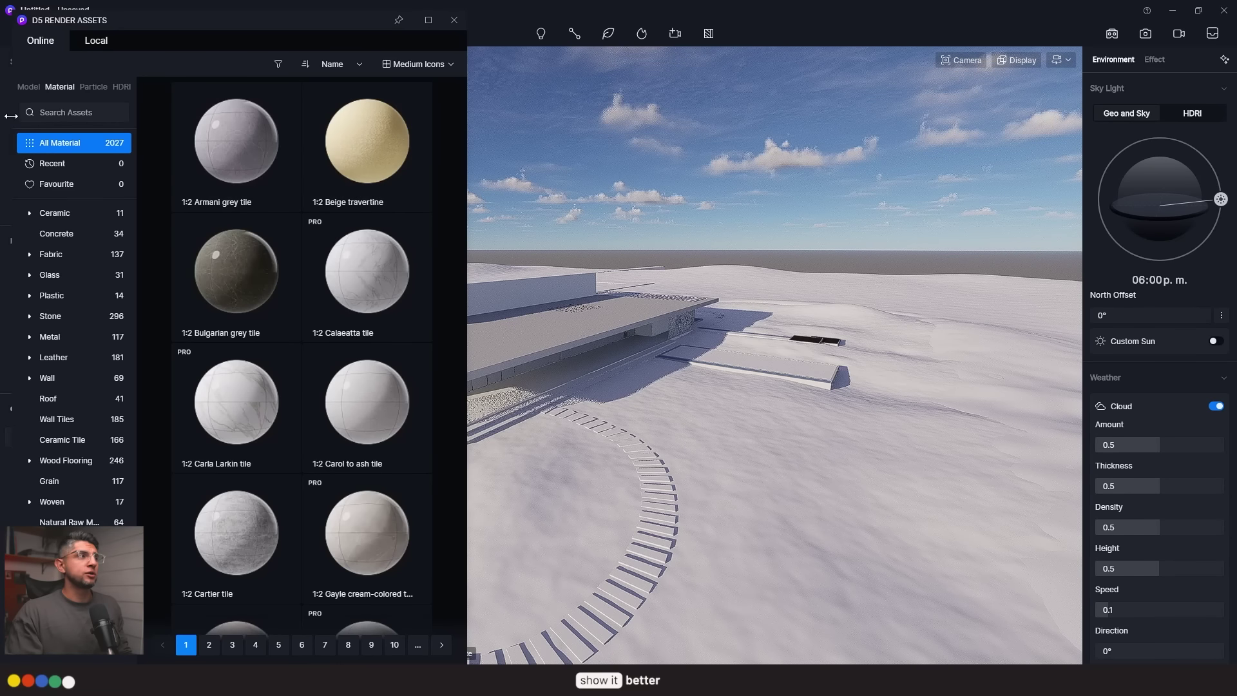
click(33, 86)
click(61, 86)
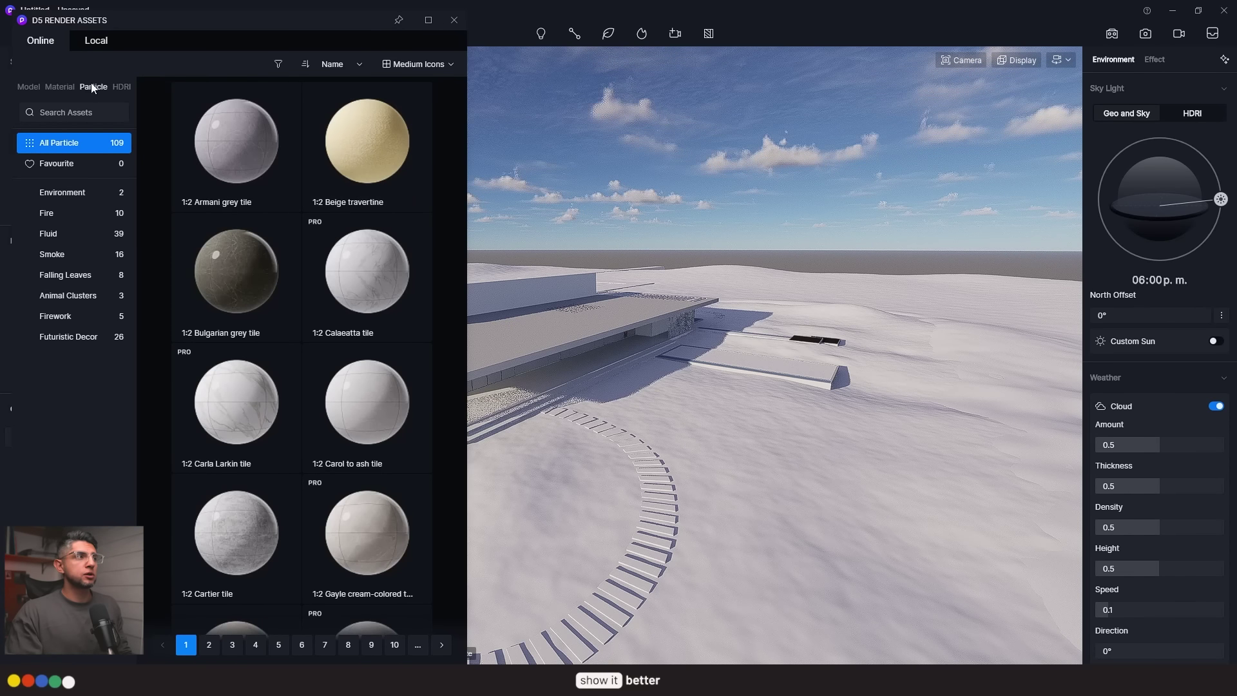
click(121, 85)
click(96, 40)
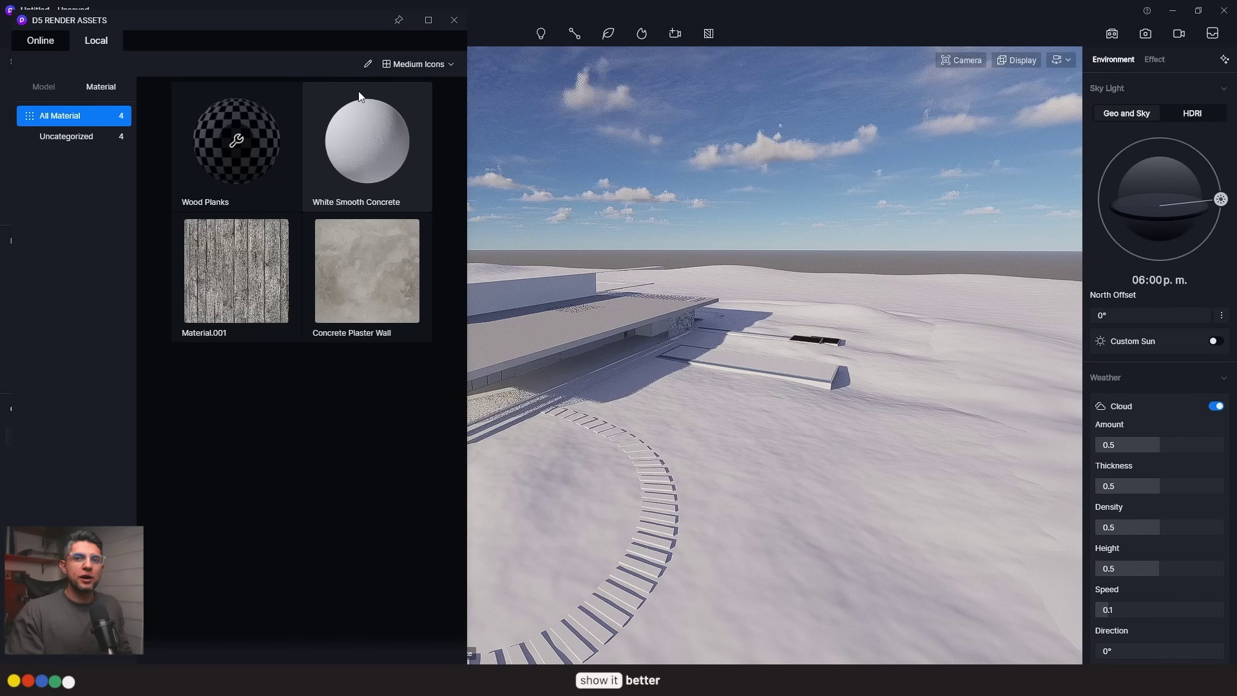
click(454, 20)
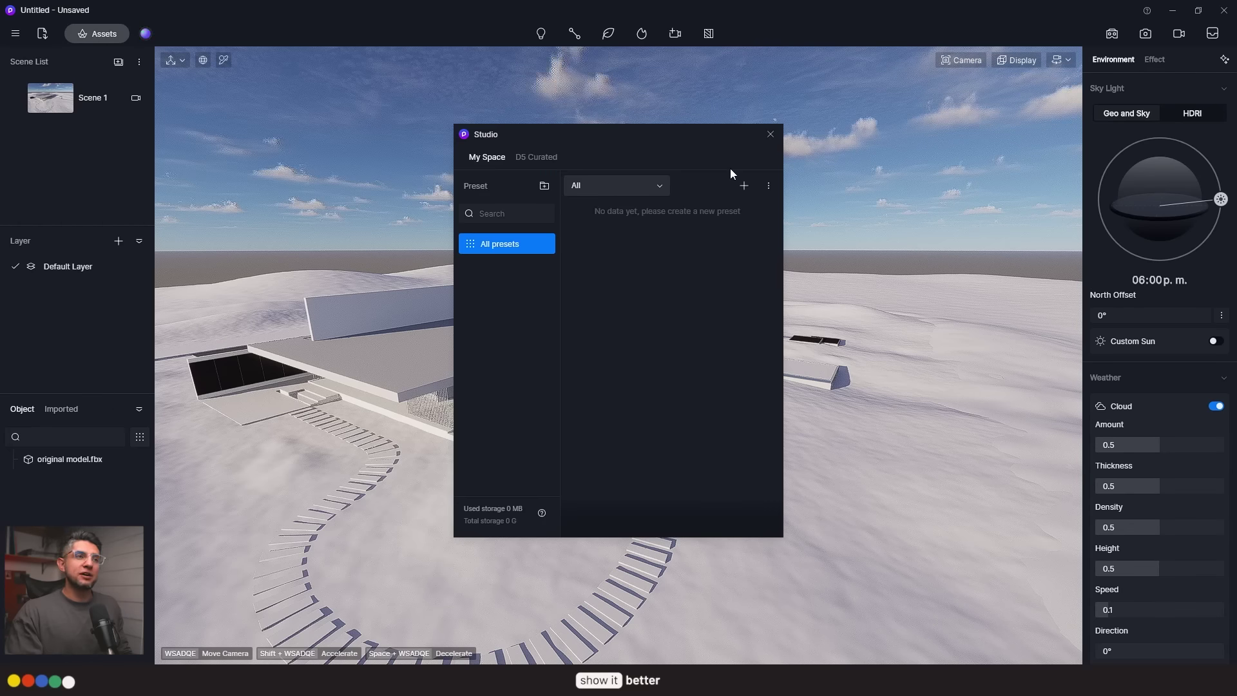
click(770, 134)
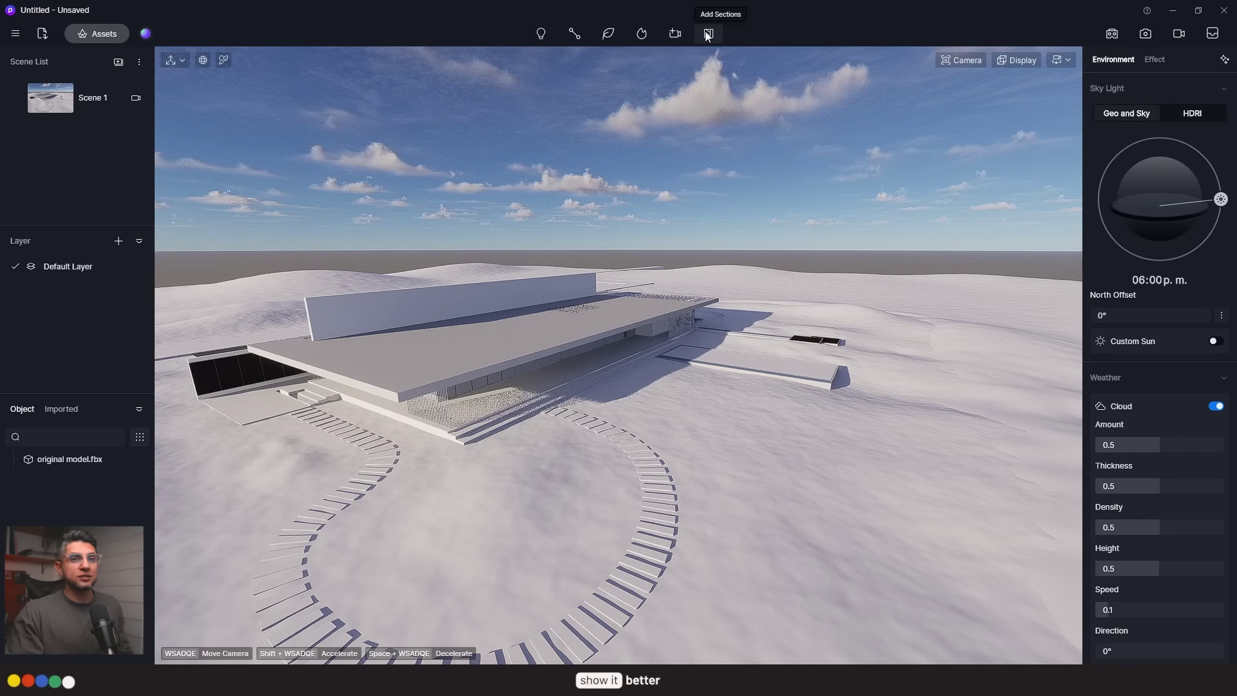
- Compare the Environment and Effect settings and set the sun's time of day to about 04:56 p.m
click(1154, 59)
click(1112, 59)
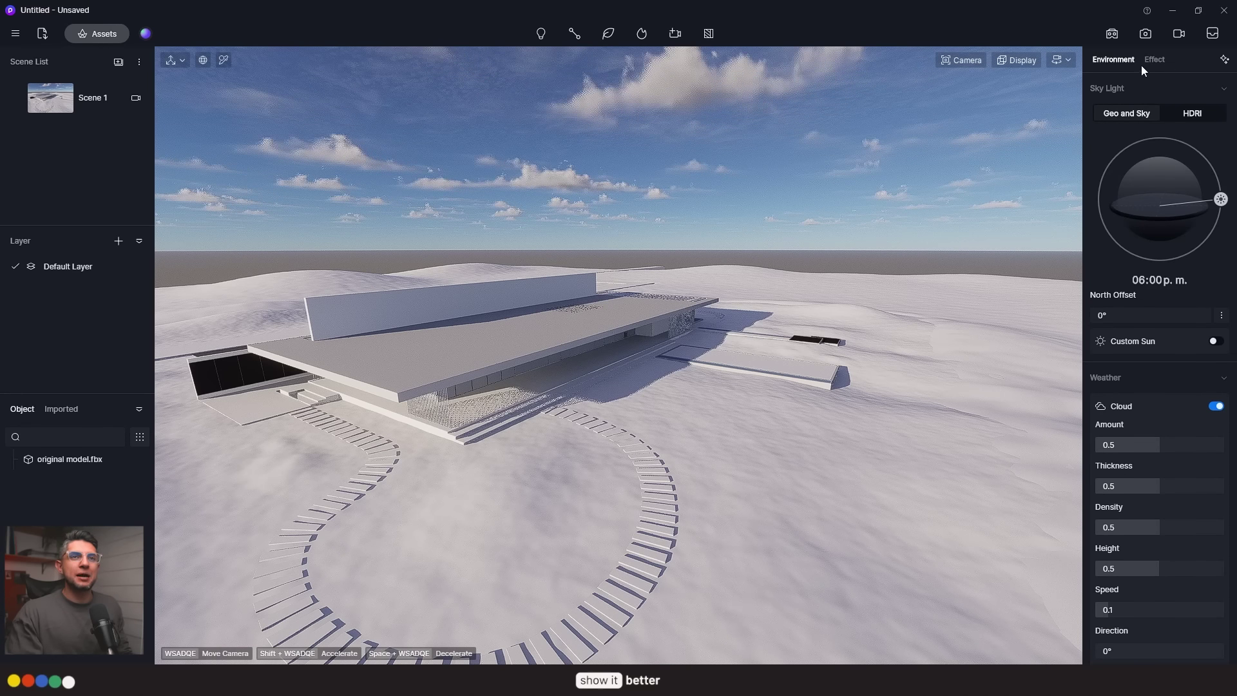
click(1147, 60)
click(1115, 57)
drag(1219, 199, 1199, 178)
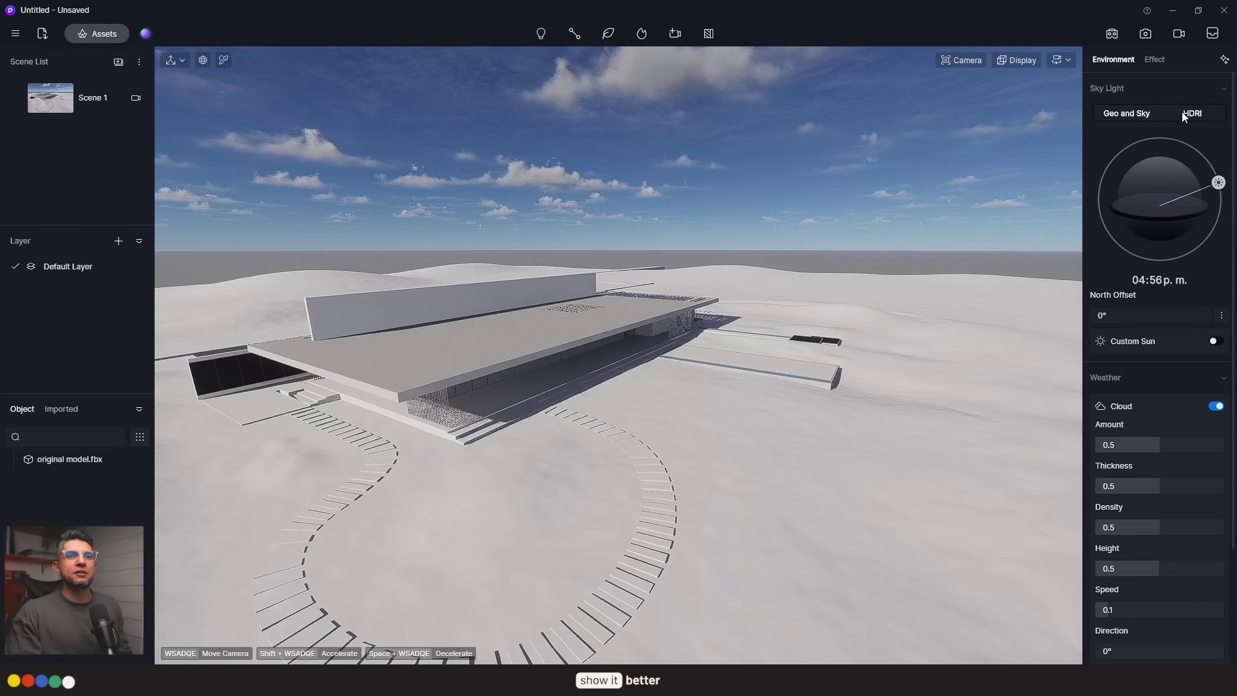
- Preview the HDRI sky option, return to Geo and Sky, and turn off the clouds
click(1182, 114)
click(1126, 113)
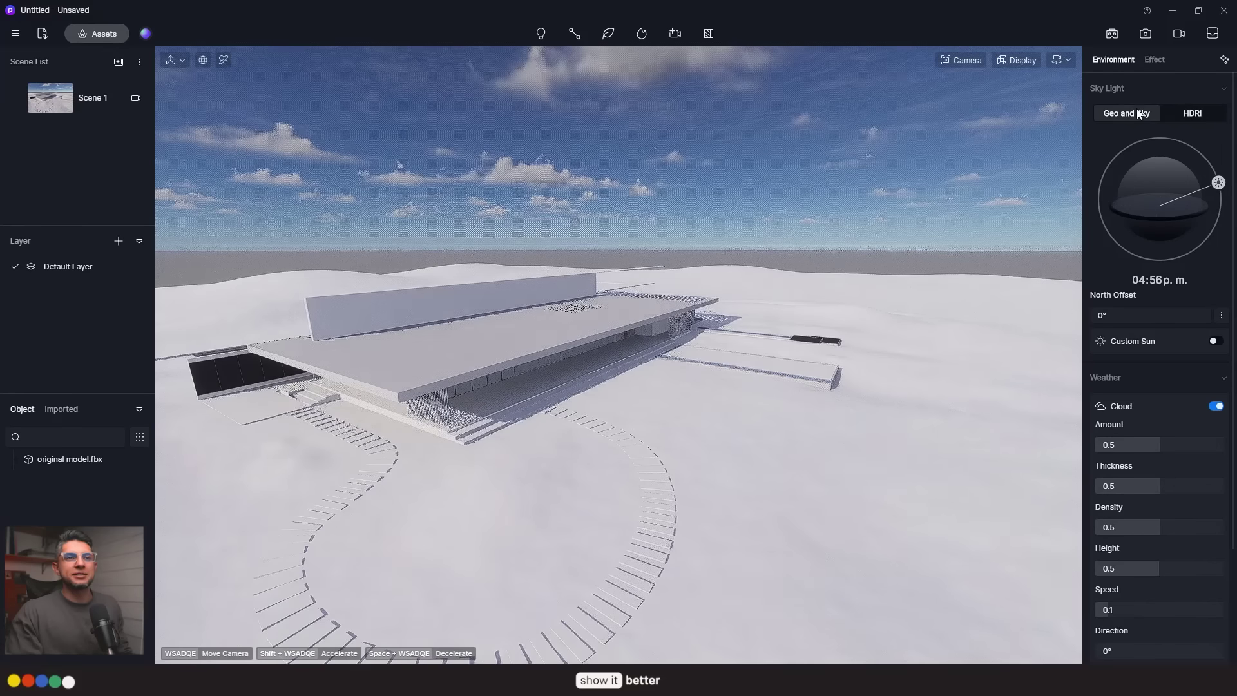
click(1158, 408)
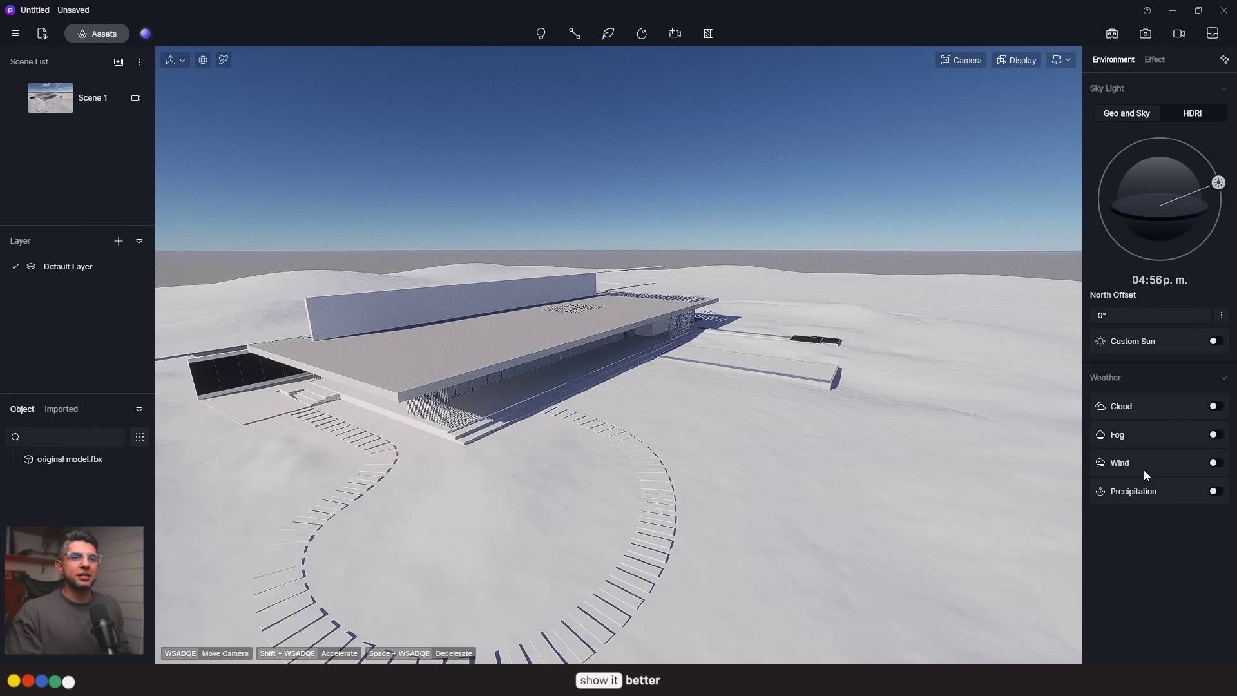
- Examine the Style, Post-processing and LUT effect settings
click(1154, 60)
click(1200, 152)
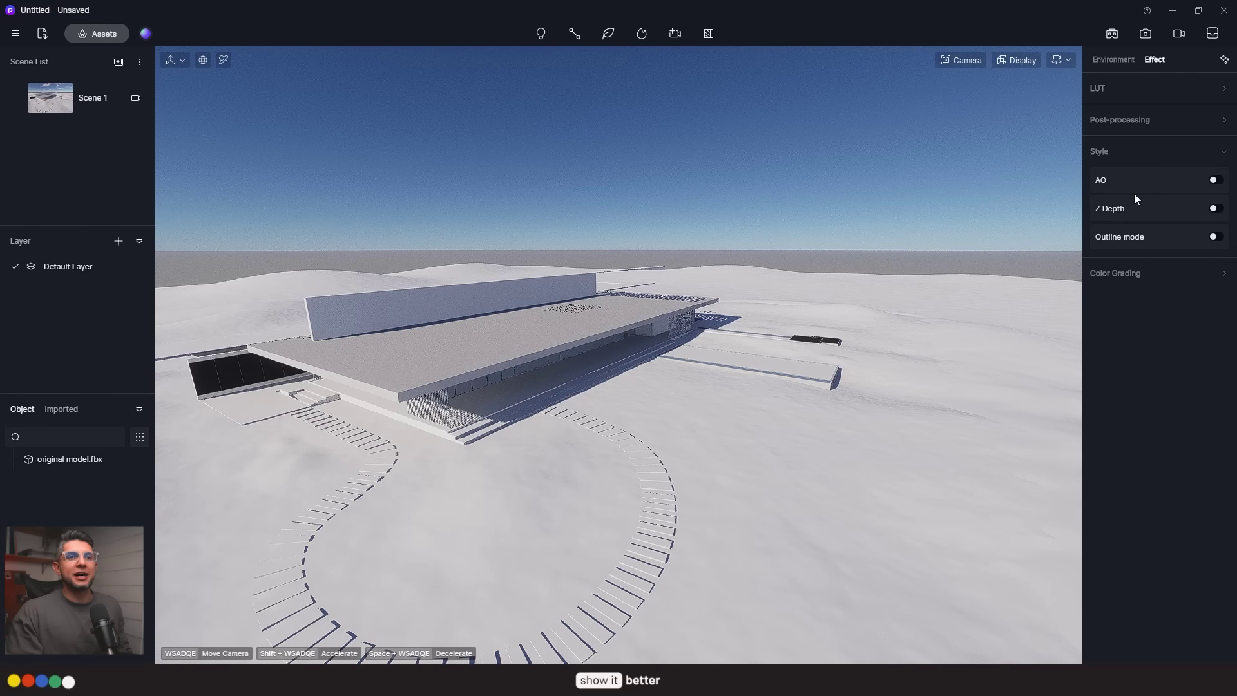
click(1122, 120)
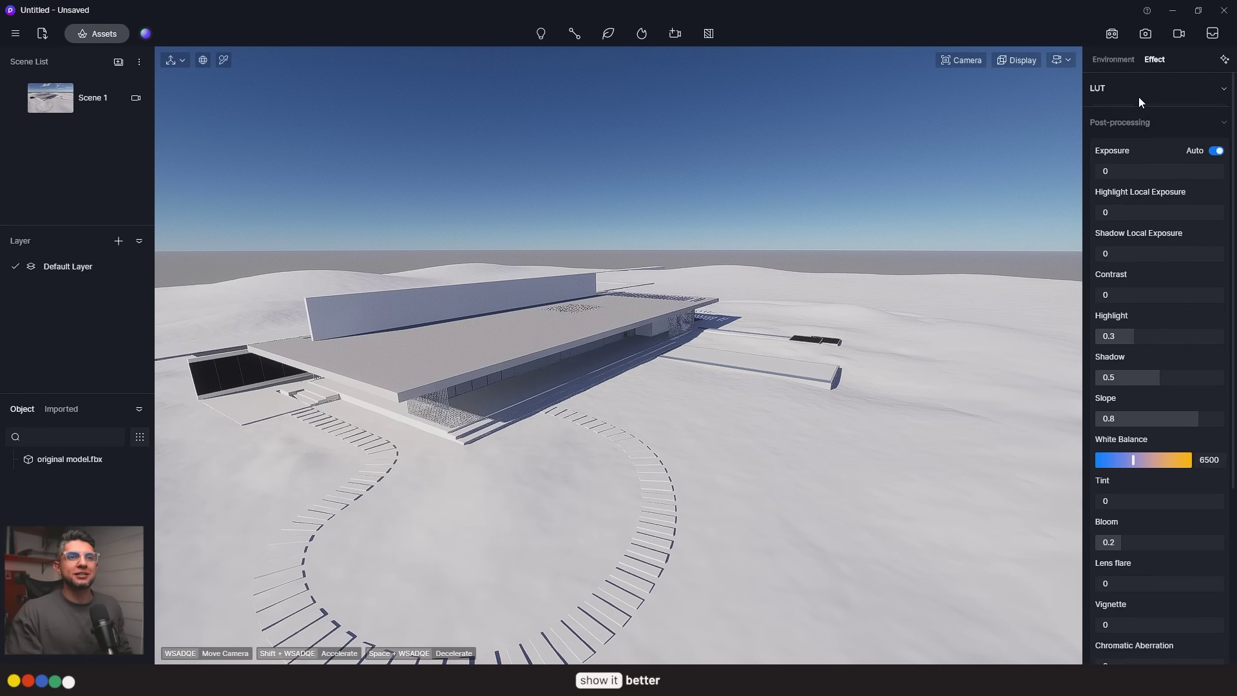
click(1138, 96)
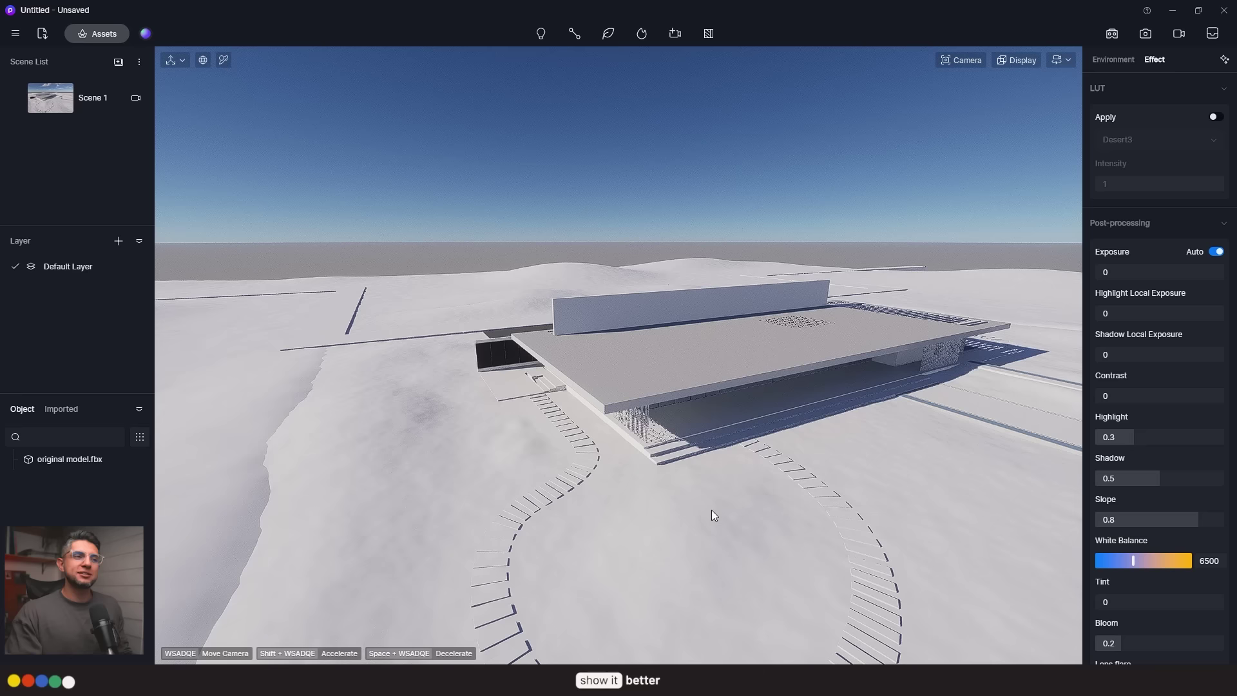
- Fly the camera forward, backward and sideways to view the building and the surrounding terrain
mouse_move(712, 509)
right_down()
mouse_move(806, 548)
mouse_move(716, 520)
right_up()
key(w)
key(a)
key(s)
key(d)
key(w)
key(a)
key(s)
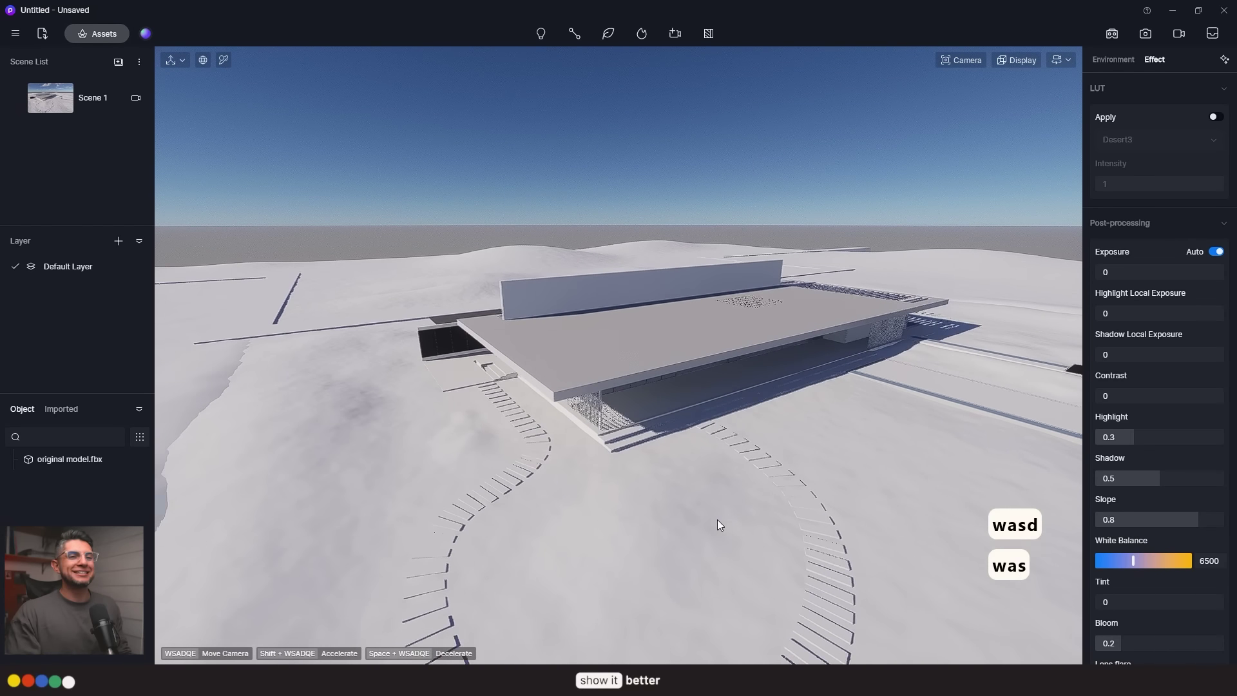
key(d)
key(w)
key(w)
key(a)
key(d)
- Raise and lower the camera repeatedly to view the building from different heights
key(e)
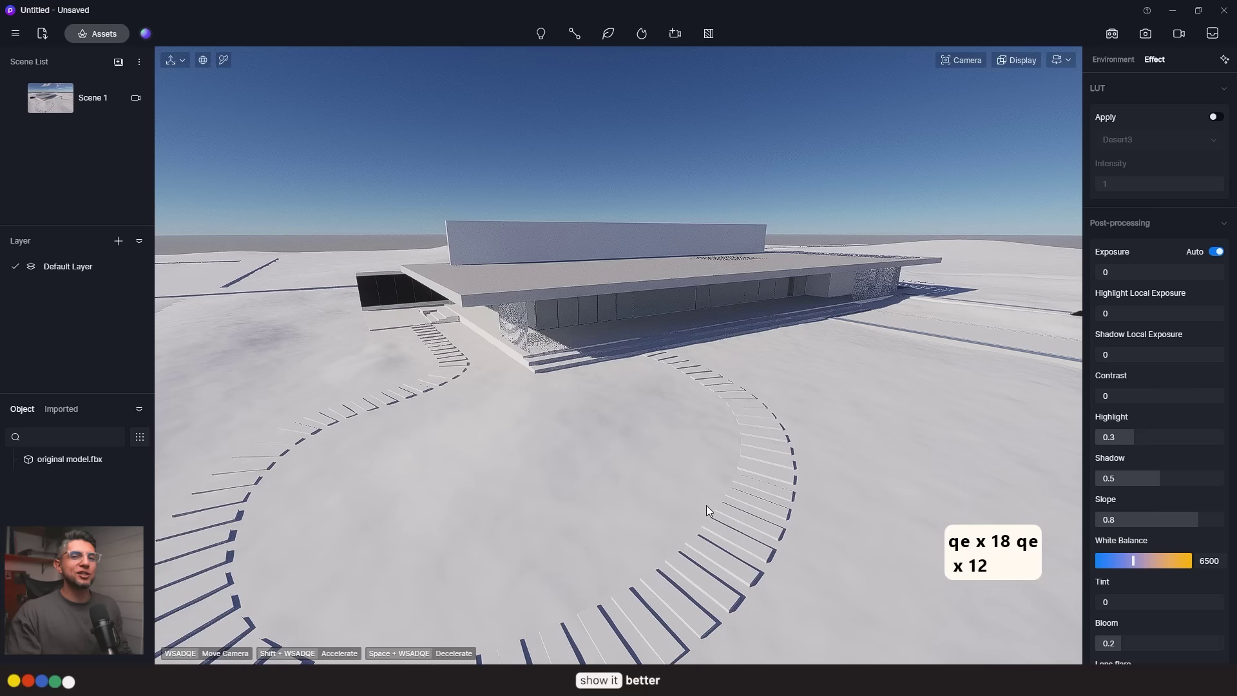
key(q)
key(e)
key(q)
key(e)
key(q)
key(e)
key(q)
key(e)
key(q)
key(e)
key(q)
key(e)
key(q)
key(e)
- Move the camera closer to the building's front corner, trying accelerated and decelerated flying
key(q)
key(q)
key(w)
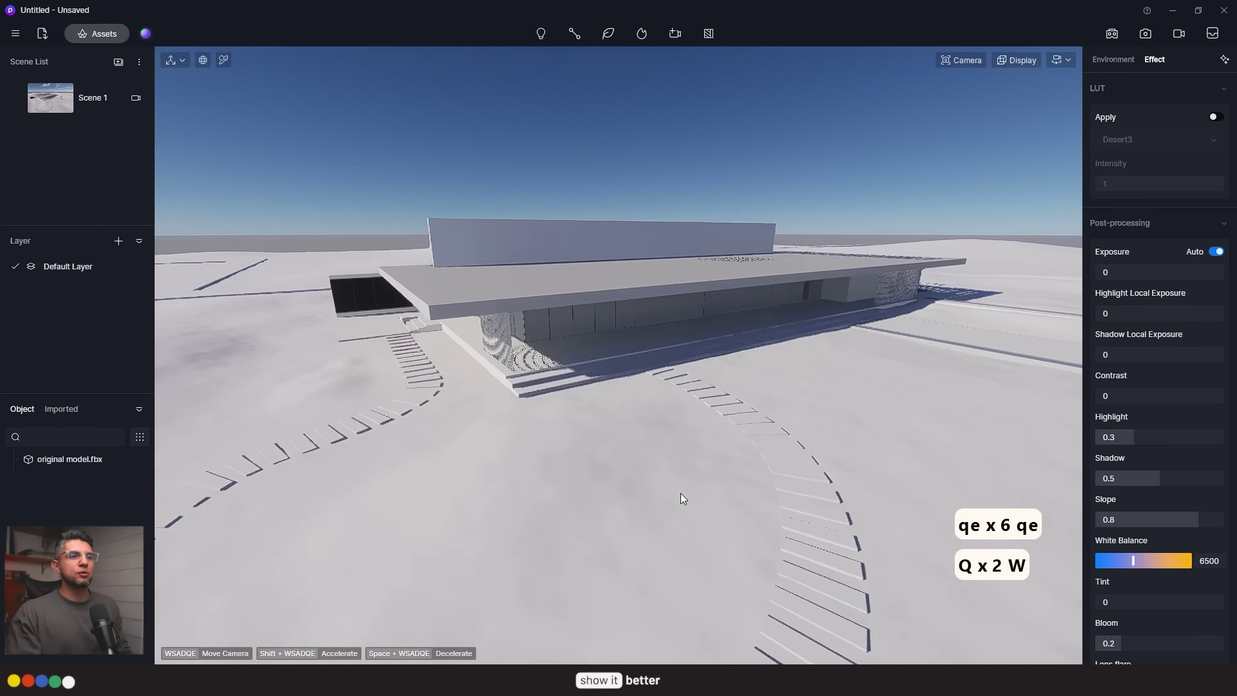
key(w)
key(w)
key(space)
key(space)
key(space)
key(space)
key(space)
key(space)
key(q)
key(q)
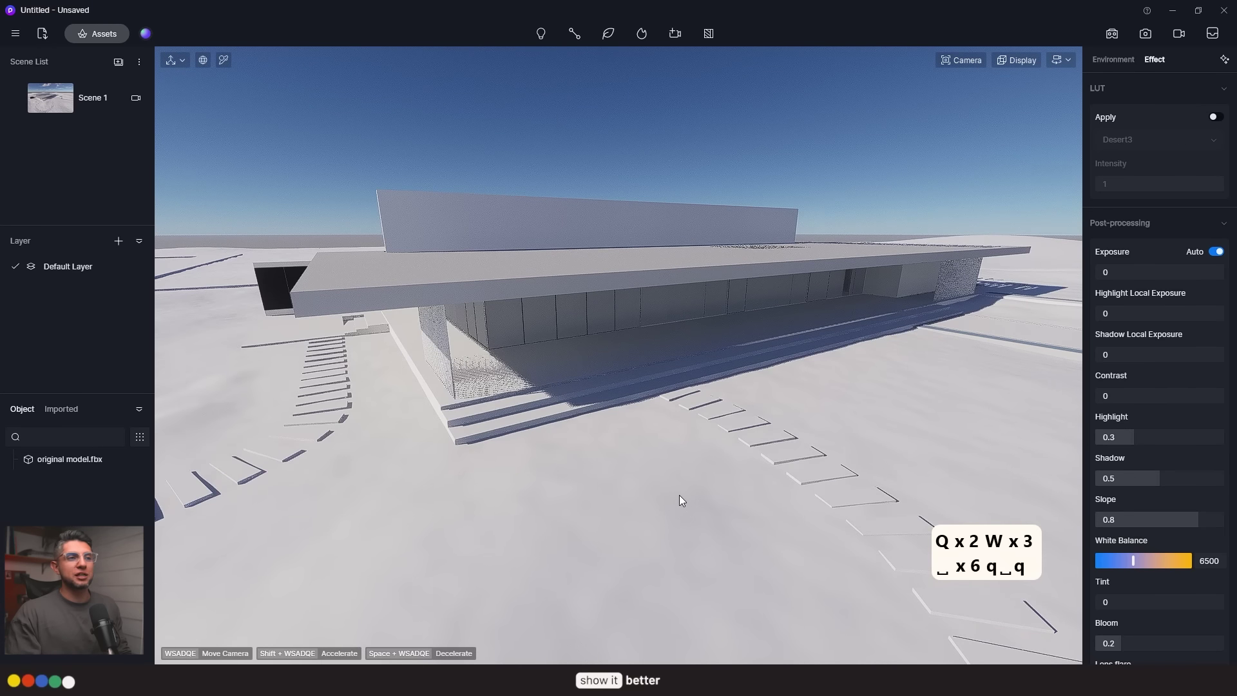
key(q)
key(e)
key(e)
key(w)
key(w)
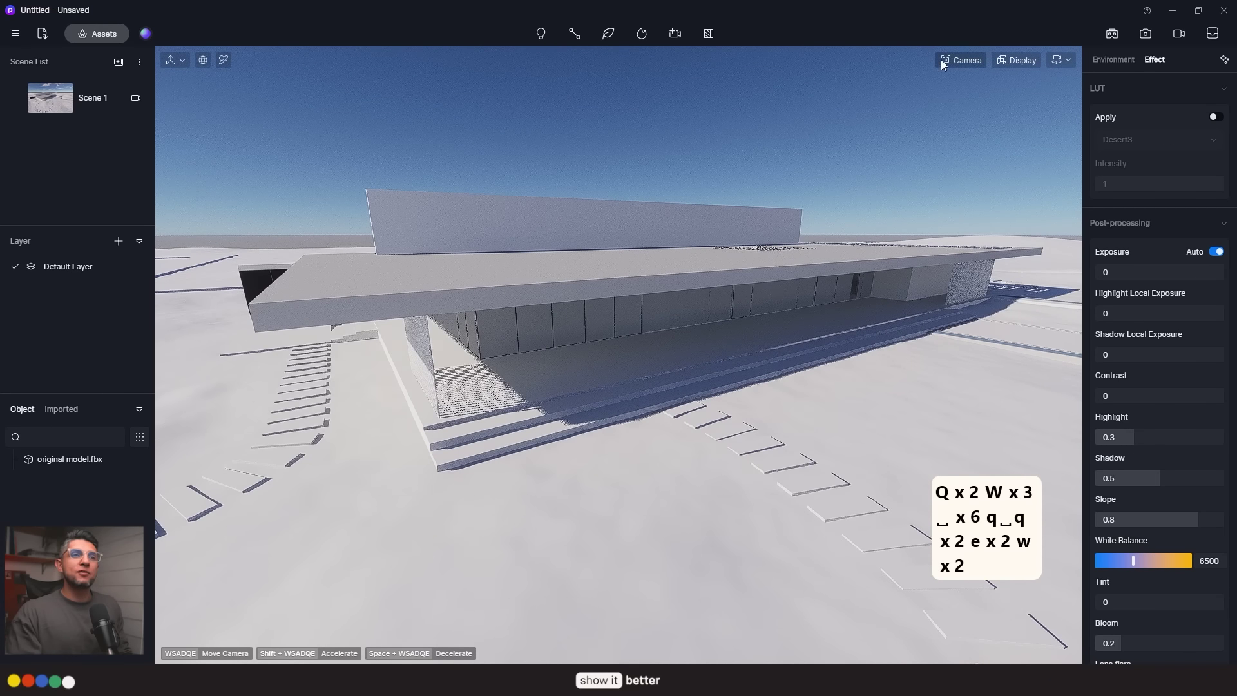
- Review the navigation and camera options, and compare two-point perspective with the standard perspective
click(1061, 61)
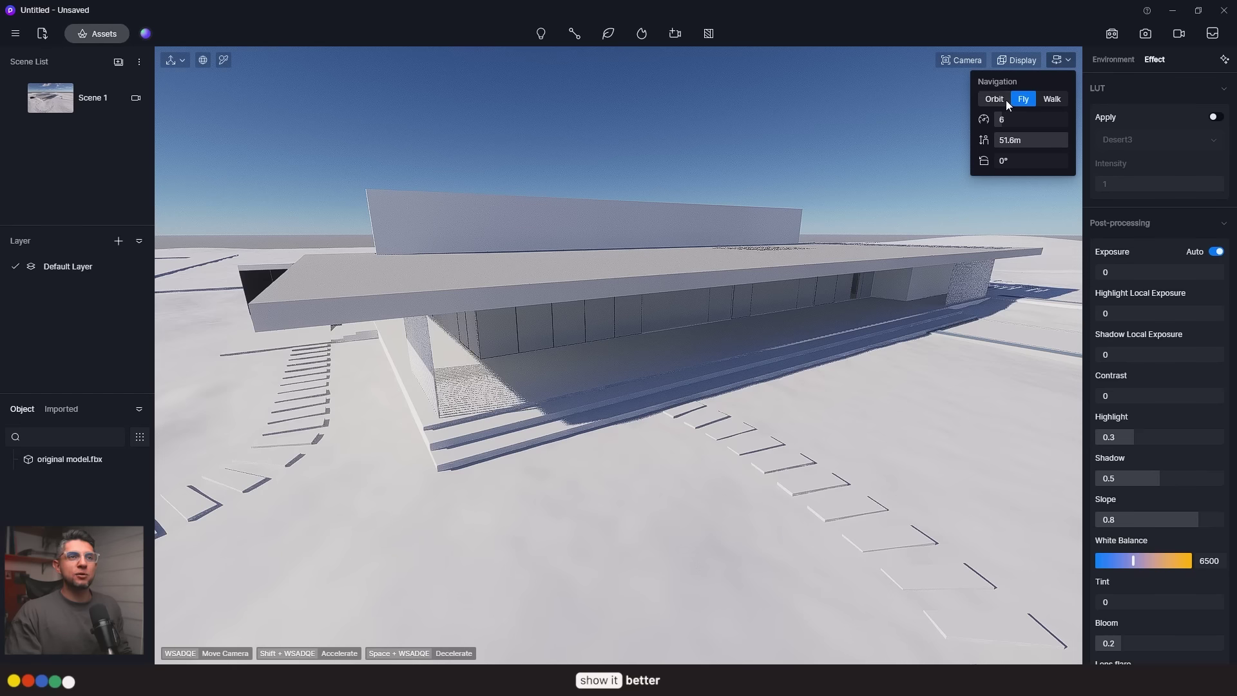
click(961, 60)
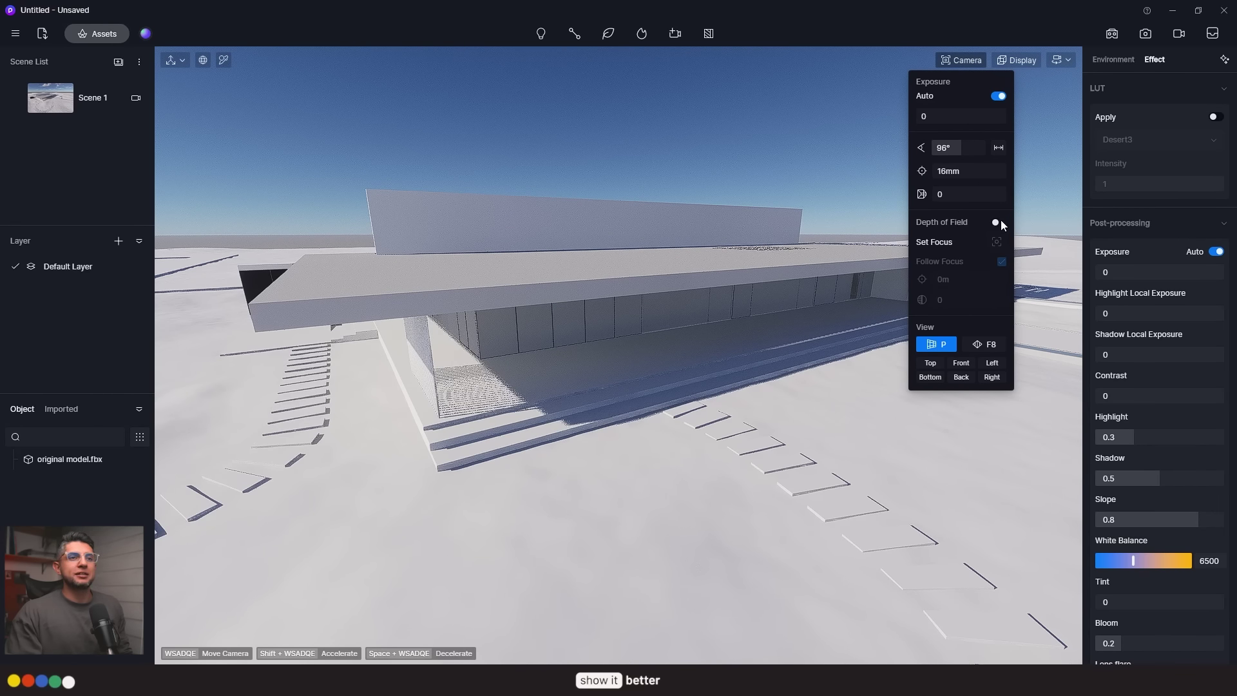
click(947, 345)
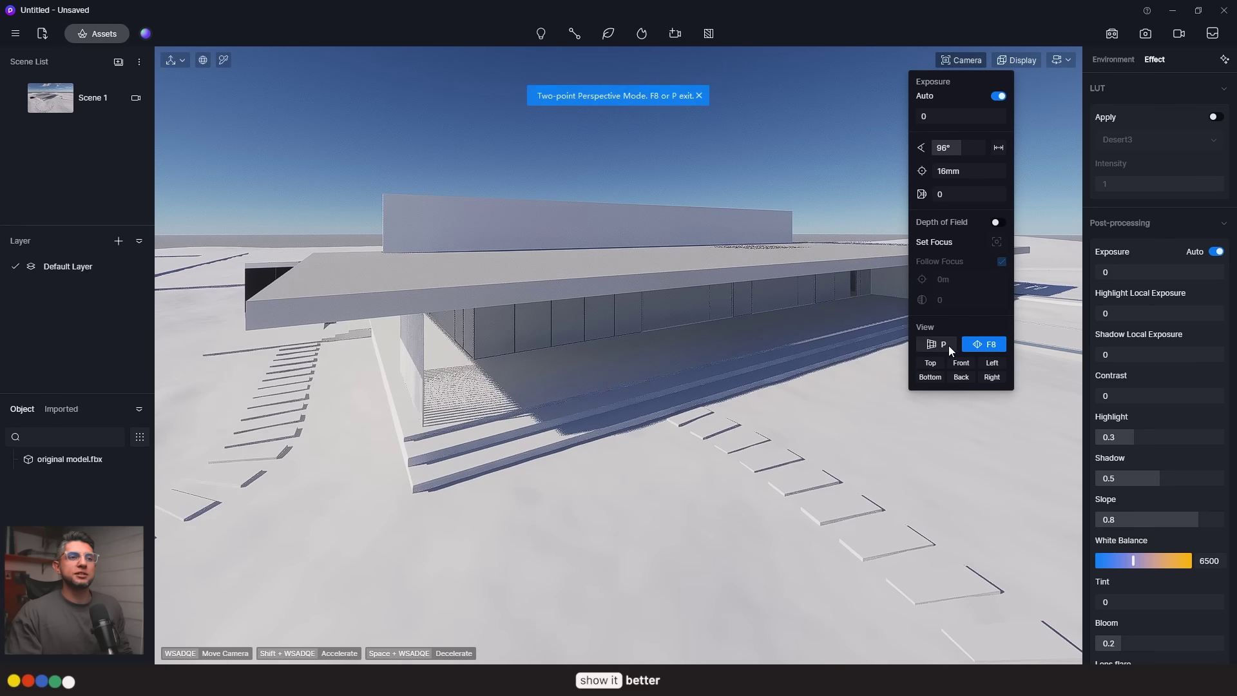
click(982, 344)
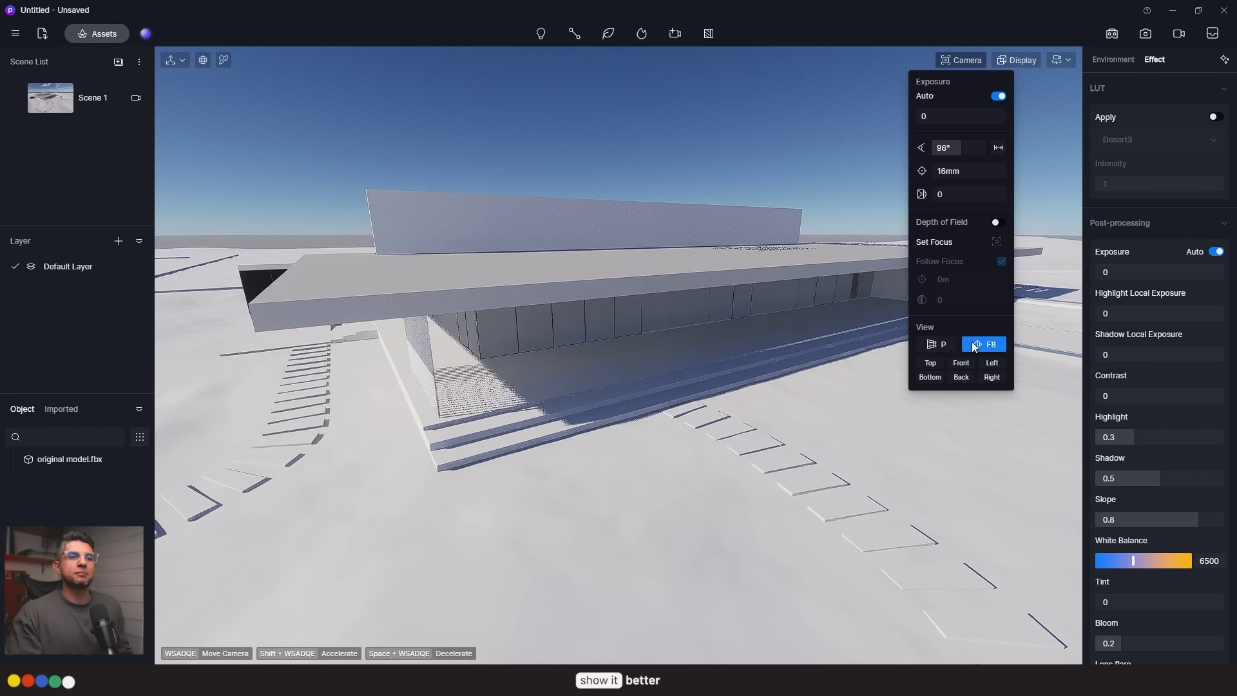
- Inspect the model in the Back, Bottom, Top and Right views and return to perspective
click(961, 377)
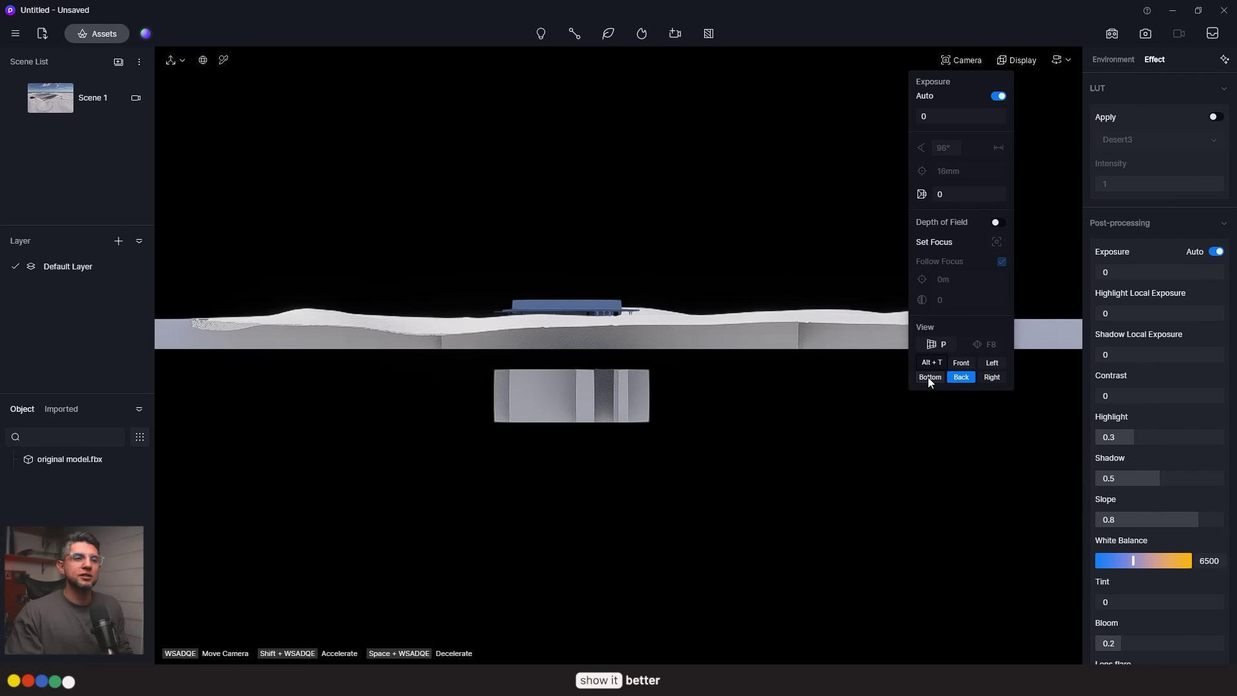
click(929, 377)
click(930, 363)
click(992, 377)
click(943, 345)
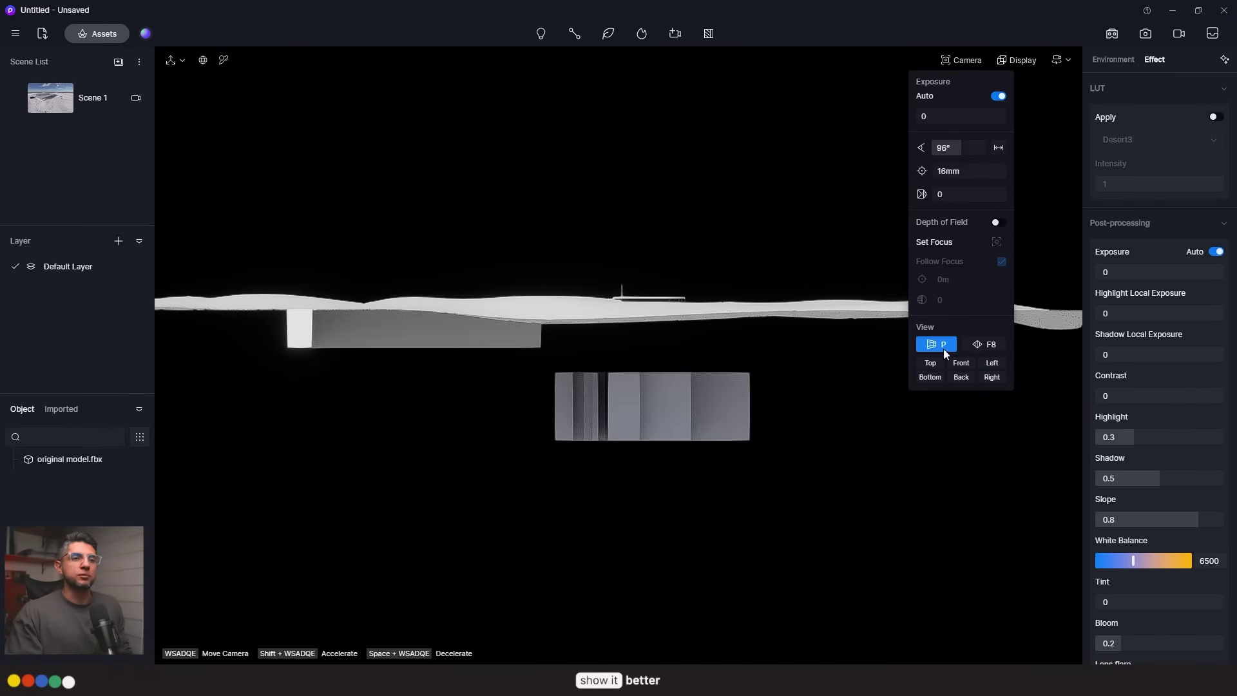
- Review the display options and fly the camera lower to view the building's front facade
click(1018, 60)
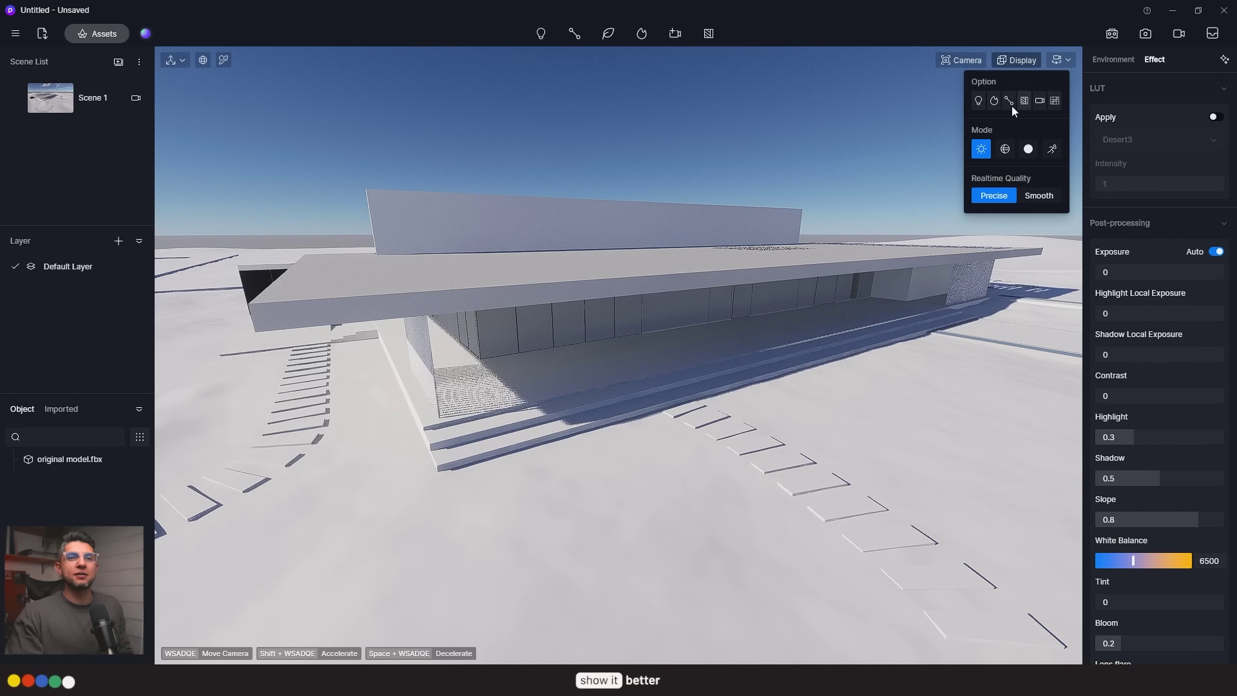
key(e)
key(e)
key(e)
key(q)
key(q)
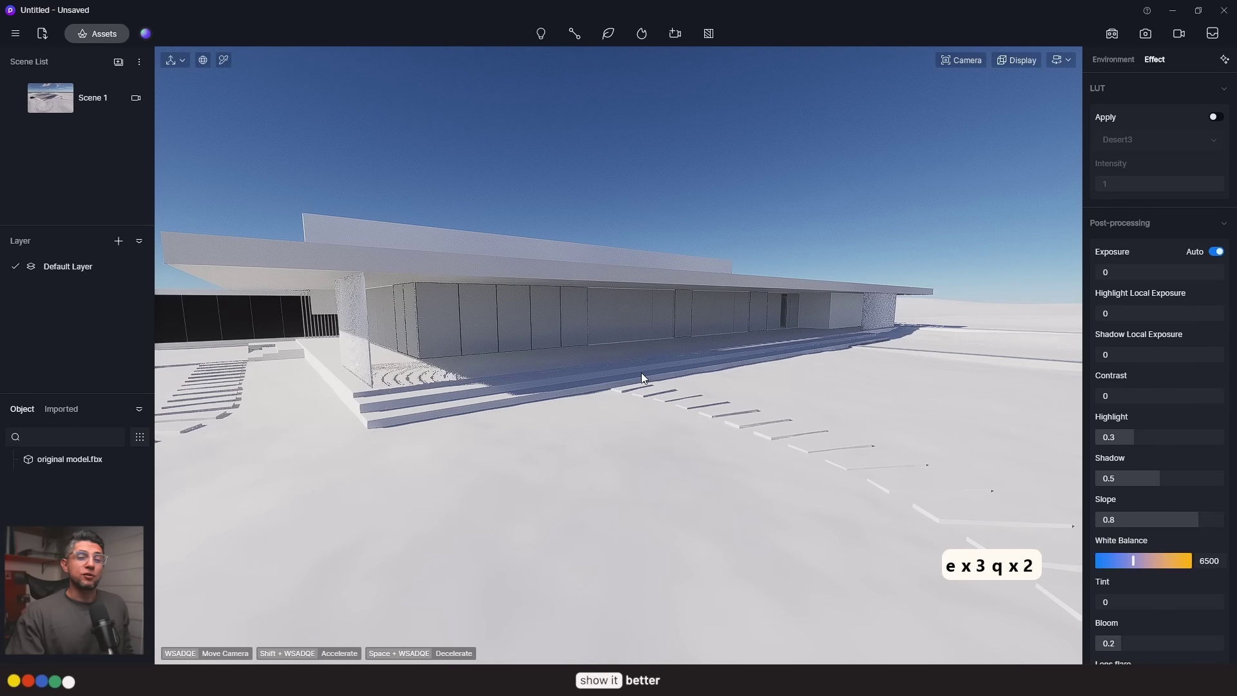
key(s)
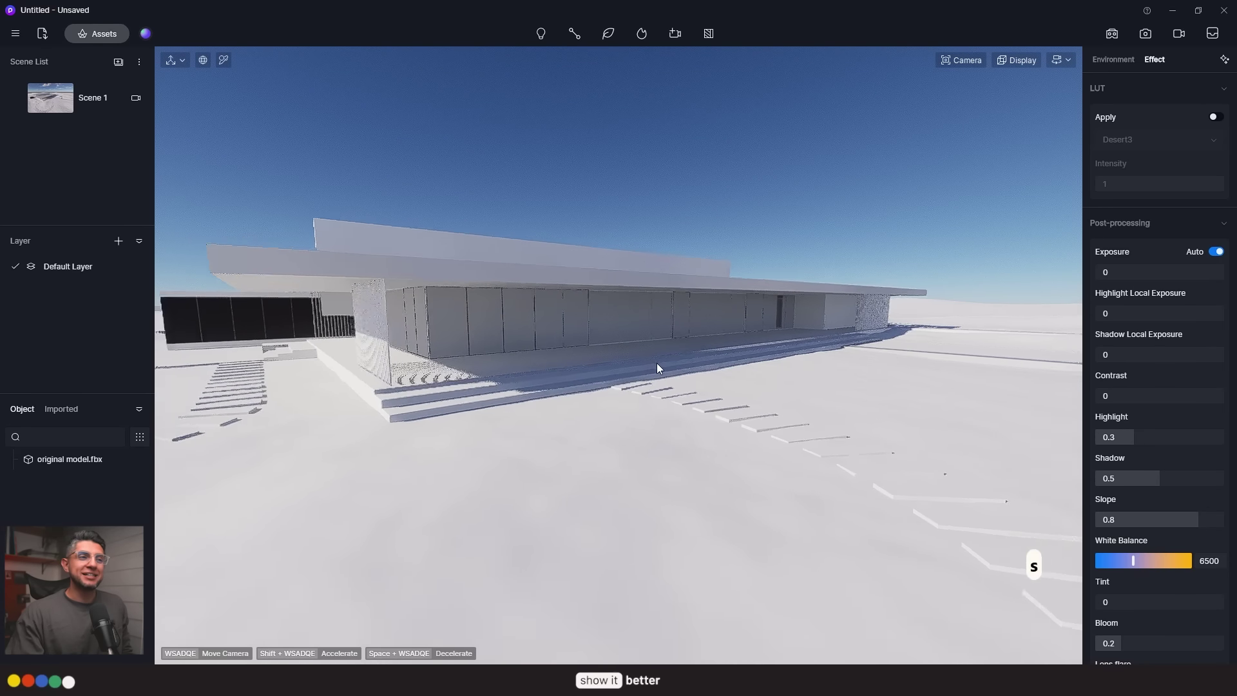
- Pull the camera back until the whole building and the circular stepping path are framed, and update Scene 1 with this view
key(s)
key(s)
key(s)
key(s)
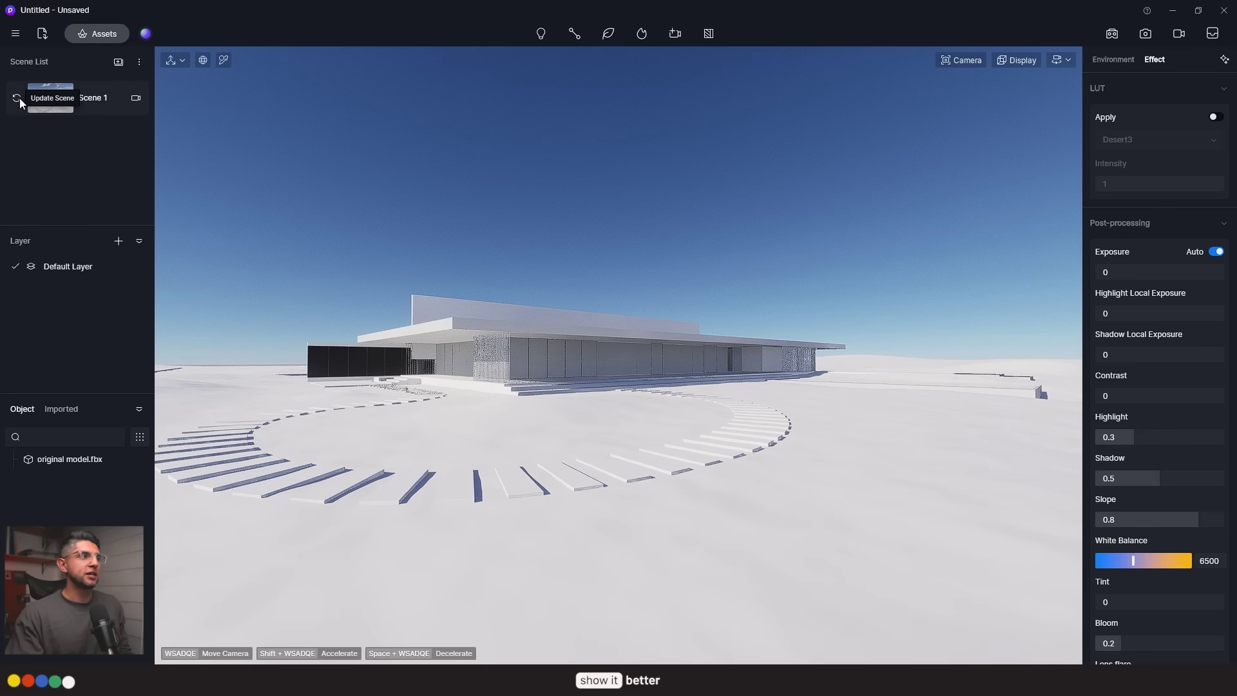
click(18, 98)
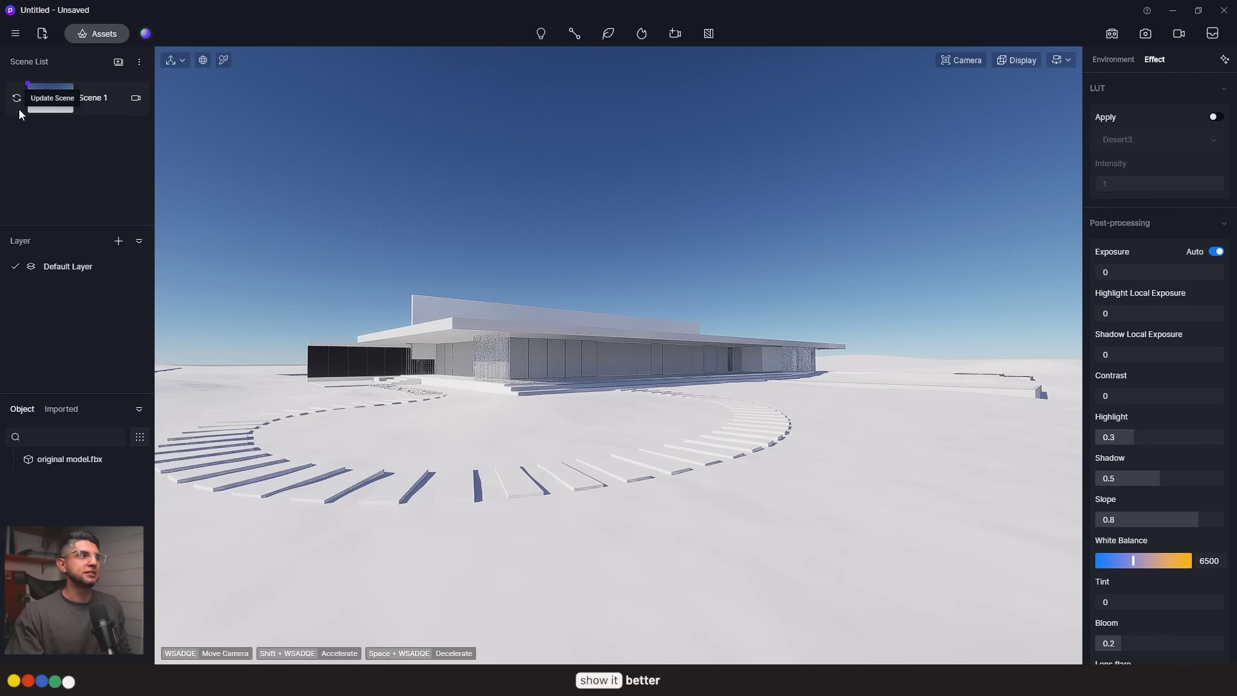
- Select the Scene 1 camera object and reposition it in the model to Y -59585 and Z 46934
click(136, 100)
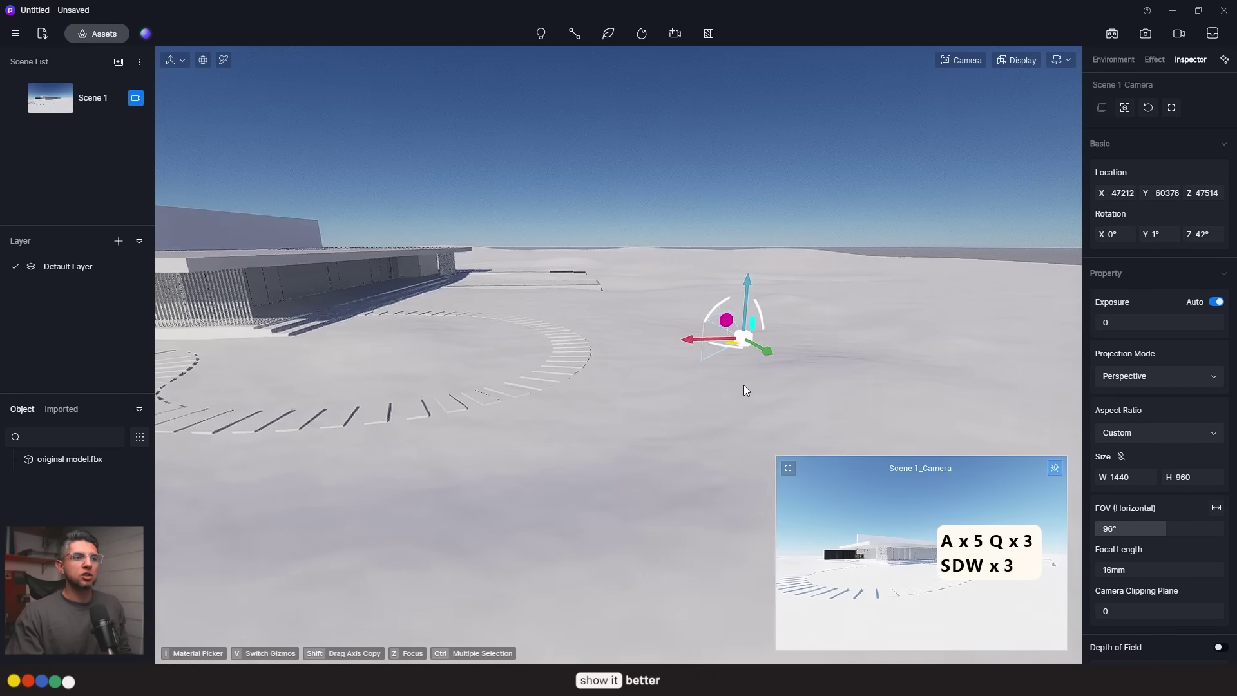
key(d)
key(d)
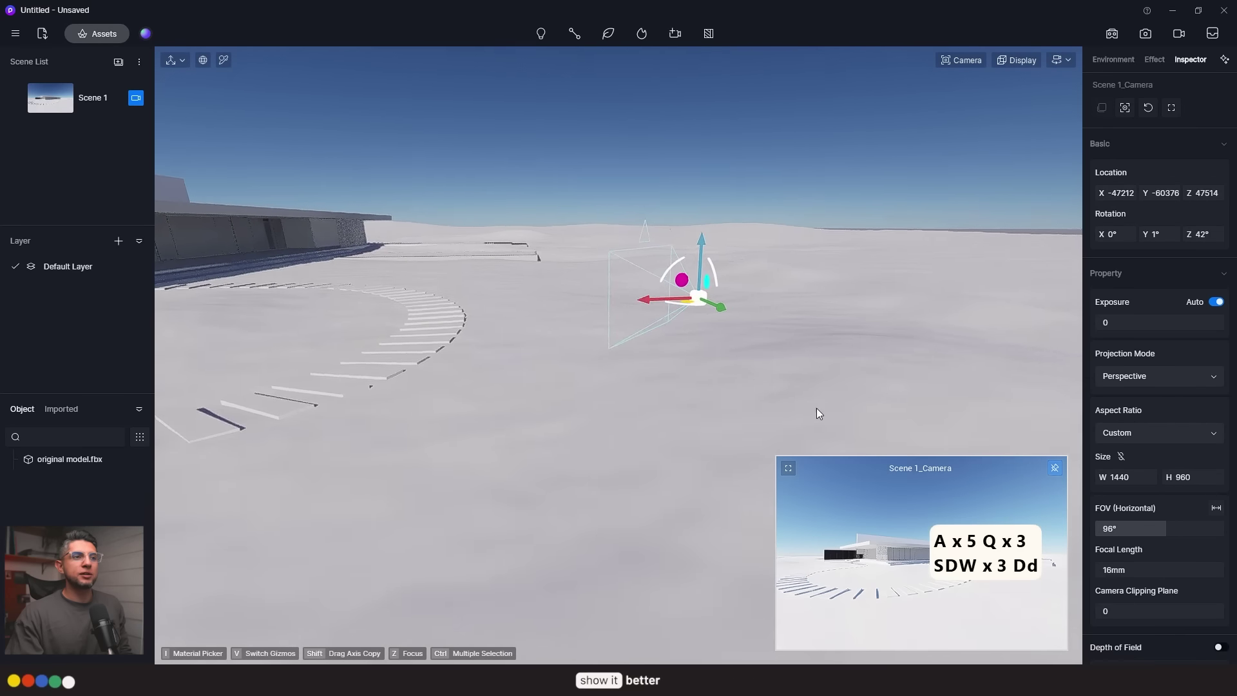
key(a)
key(a)
key(q)
key(q)
drag(803, 274, 760, 360)
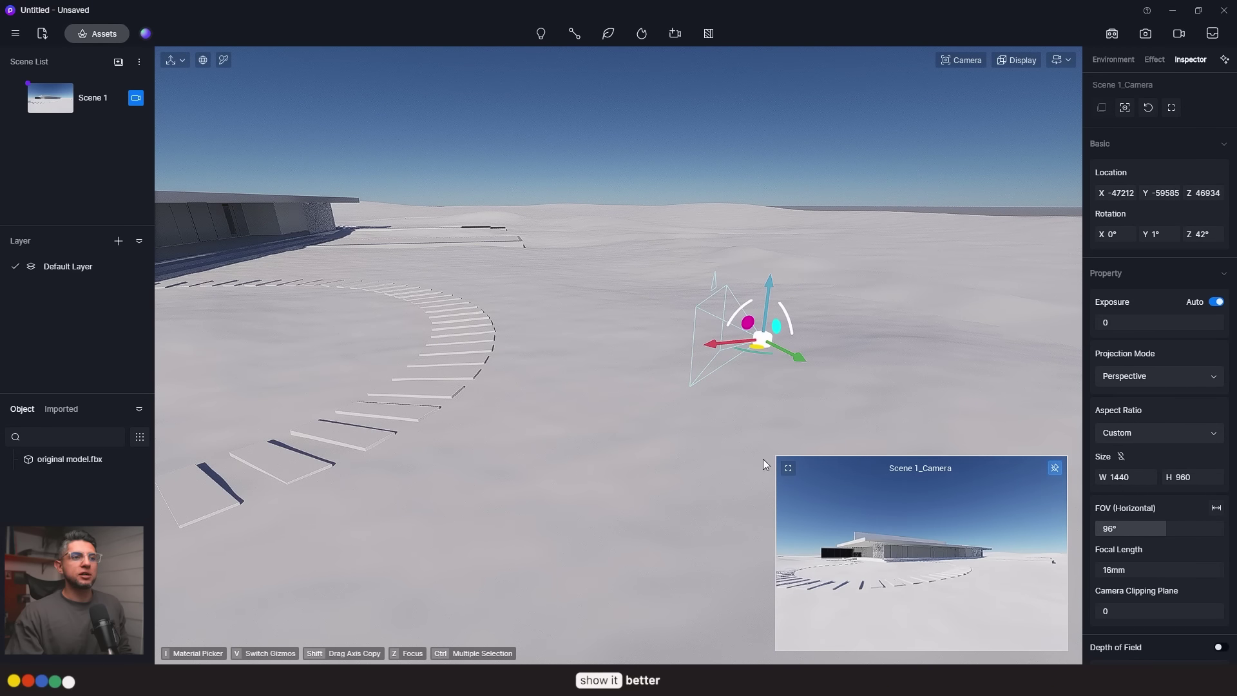
- Try the 4:3 and 9:16 aspect ratios on the Scene 1 camera and set its aspect ratio to 16:9
scroll(1164, 334, down, 2)
click(1151, 279)
click(1124, 320)
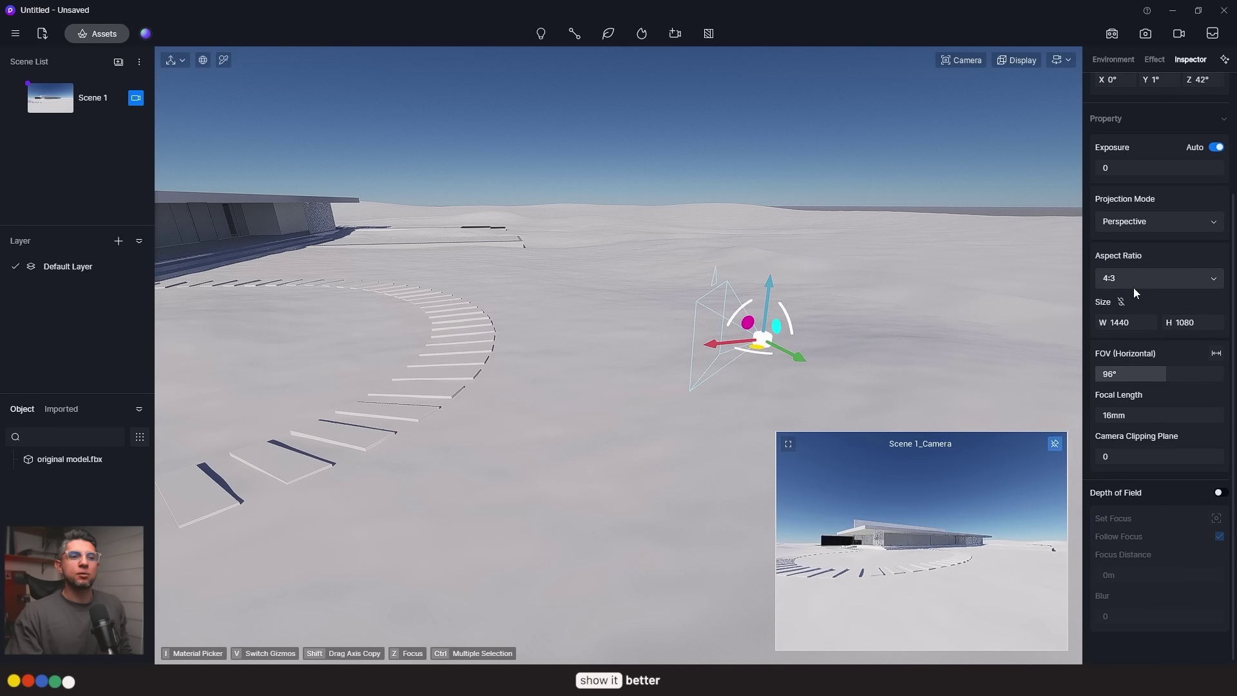
click(1135, 281)
click(1129, 300)
click(1138, 281)
click(1144, 379)
click(1140, 283)
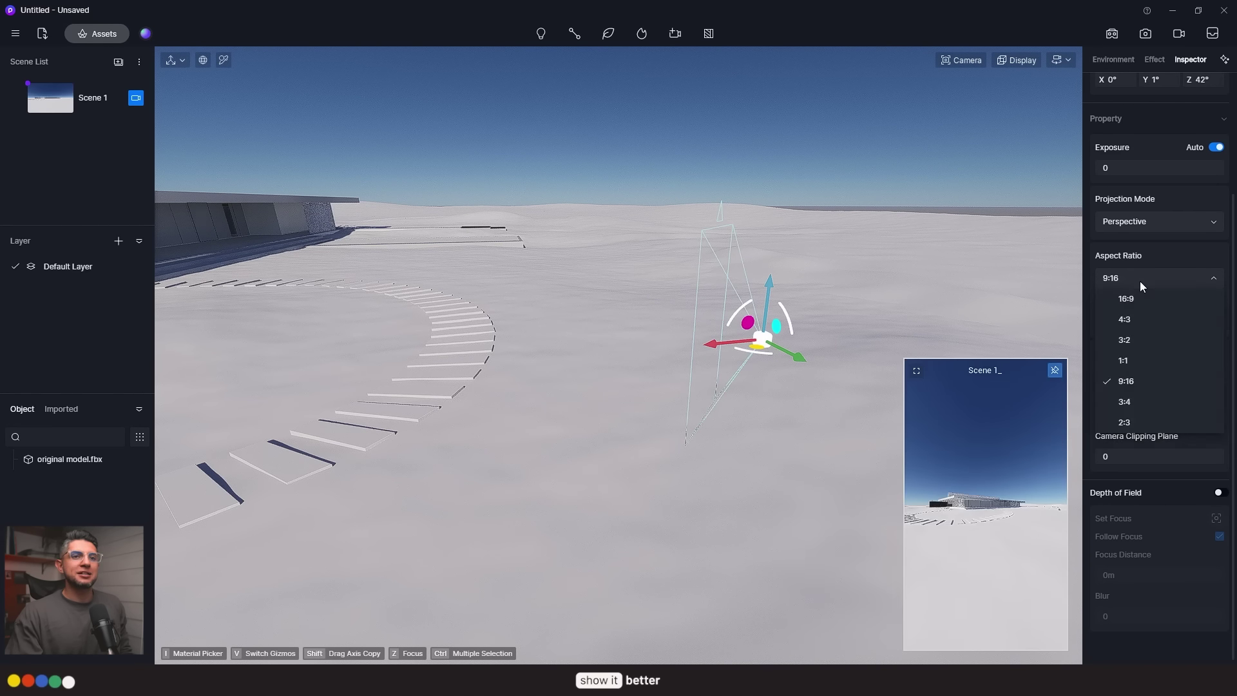
click(1133, 300)
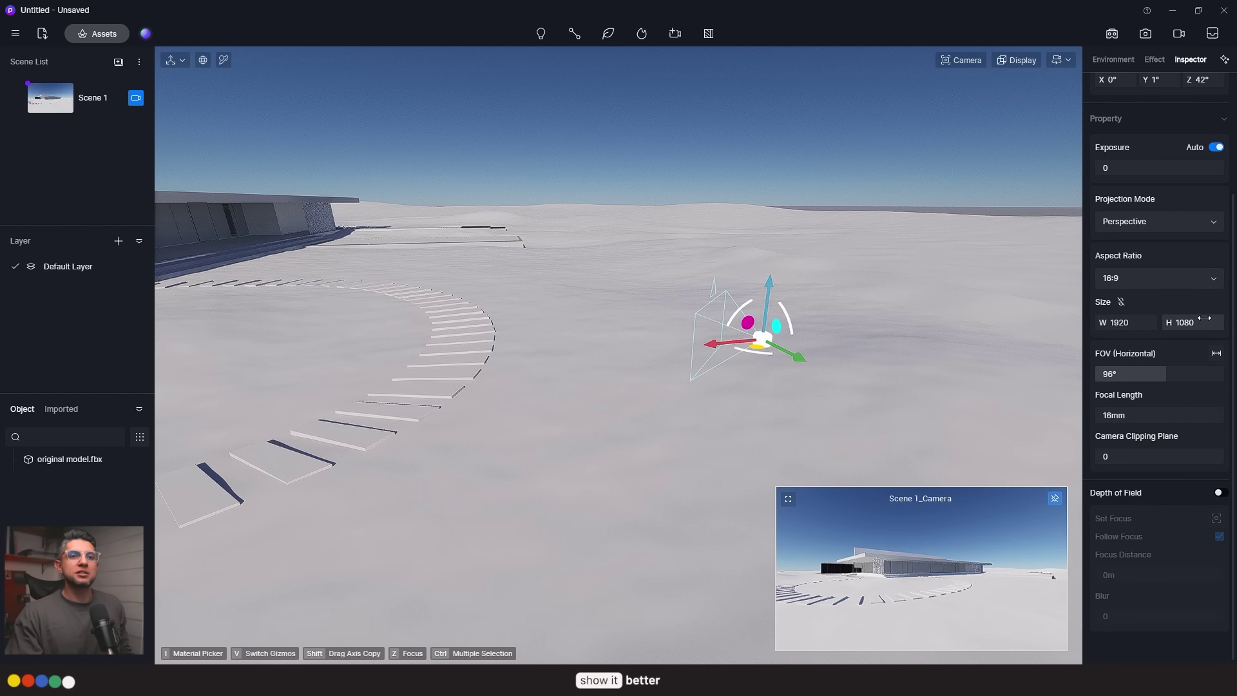
- View the model through the Scene 1 camera's 16:9 frame and return to free navigation
scroll(1147, 487, up, 2)
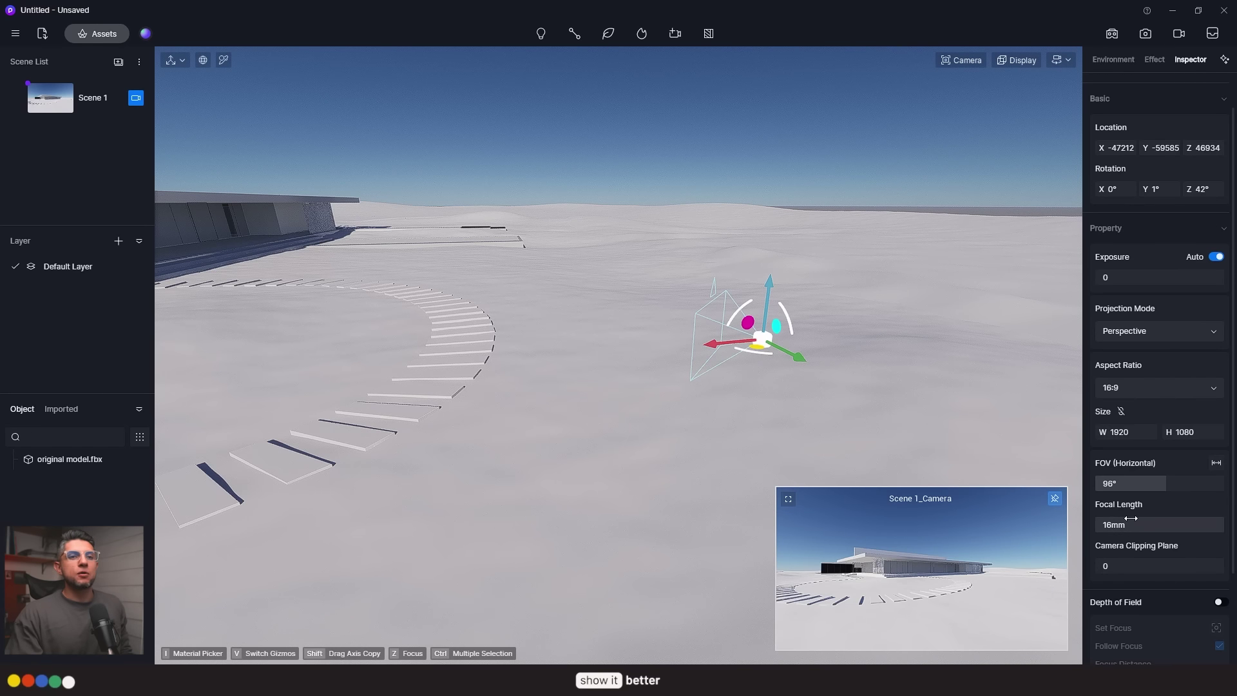
click(16, 100)
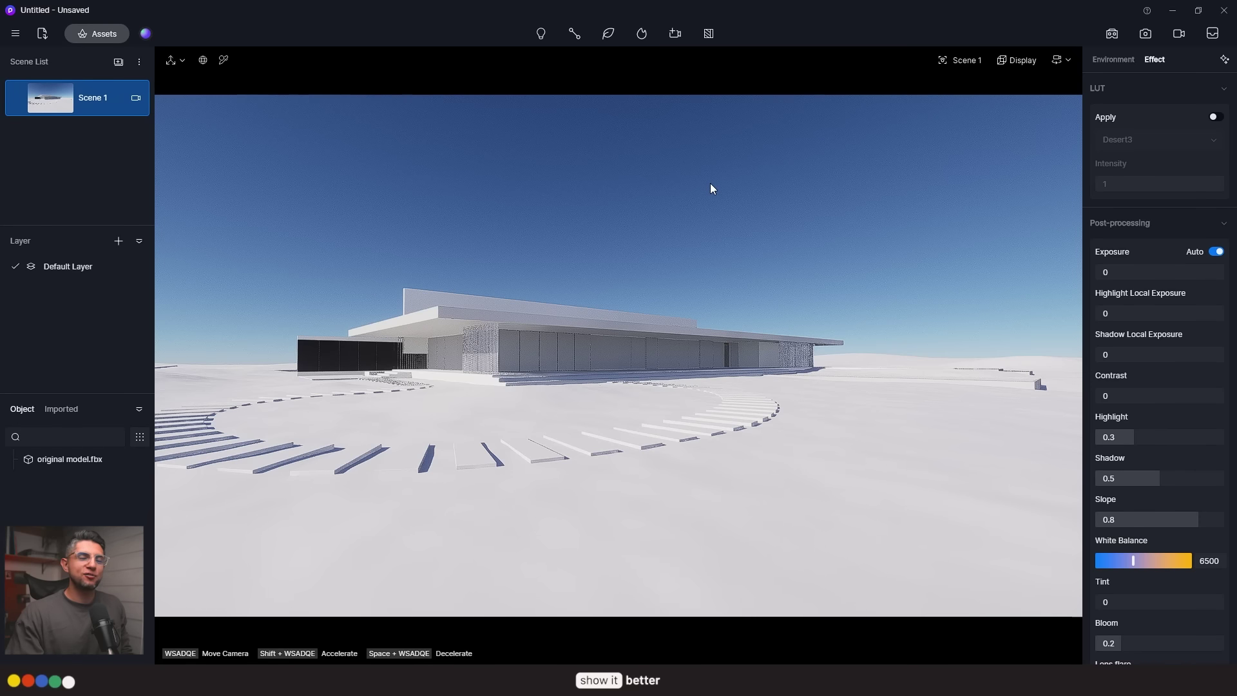
click(659, 214)
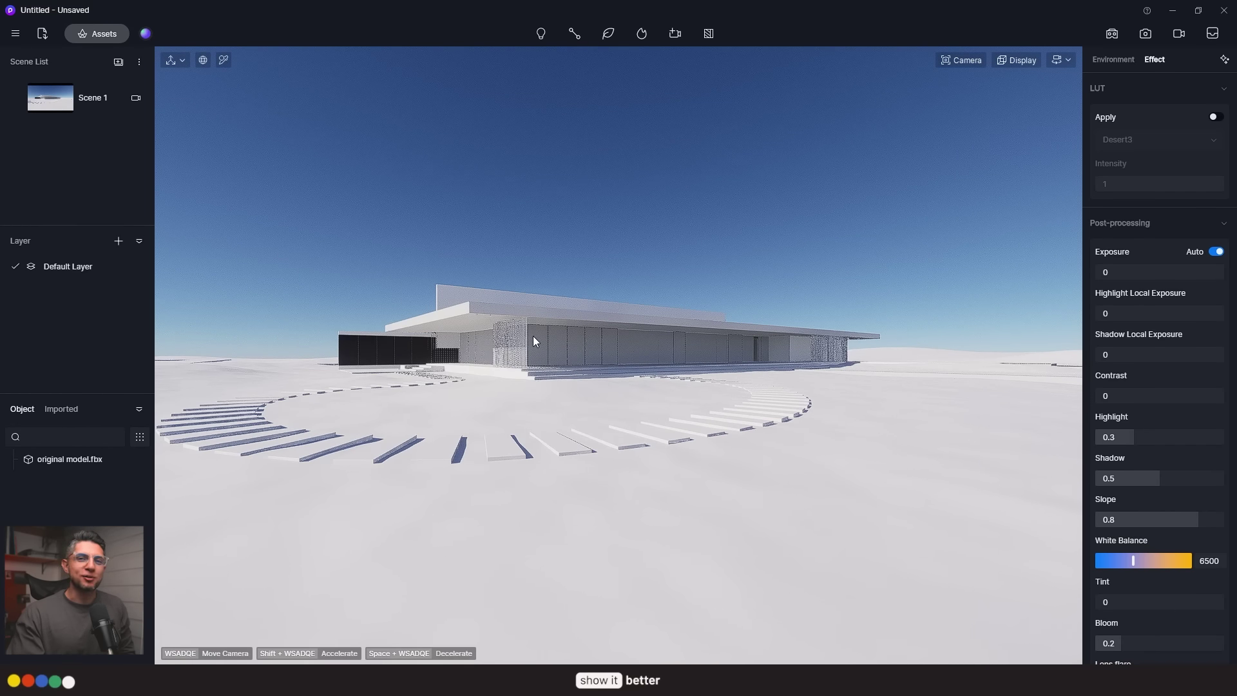
- Open the asset library in an enlarged window and browse the online Ceramic, Fabric and Wood Flooring materials
click(97, 32)
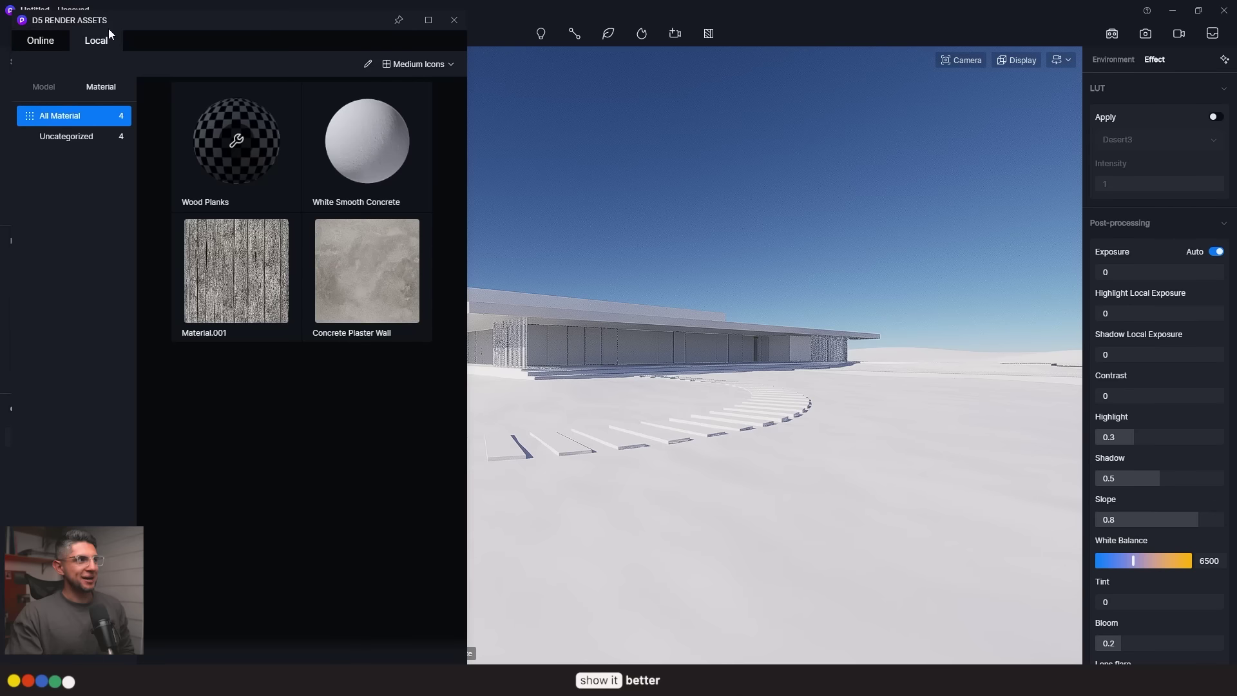
drag(522, 144, 883, 287)
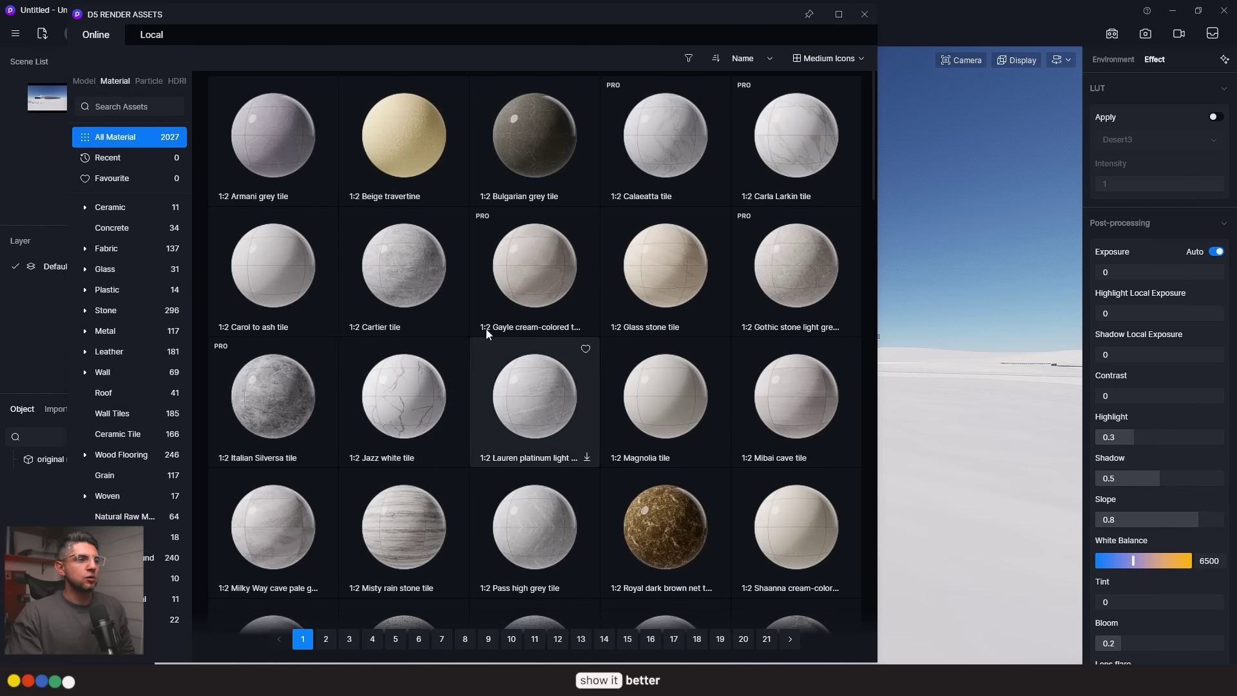
click(111, 209)
click(101, 290)
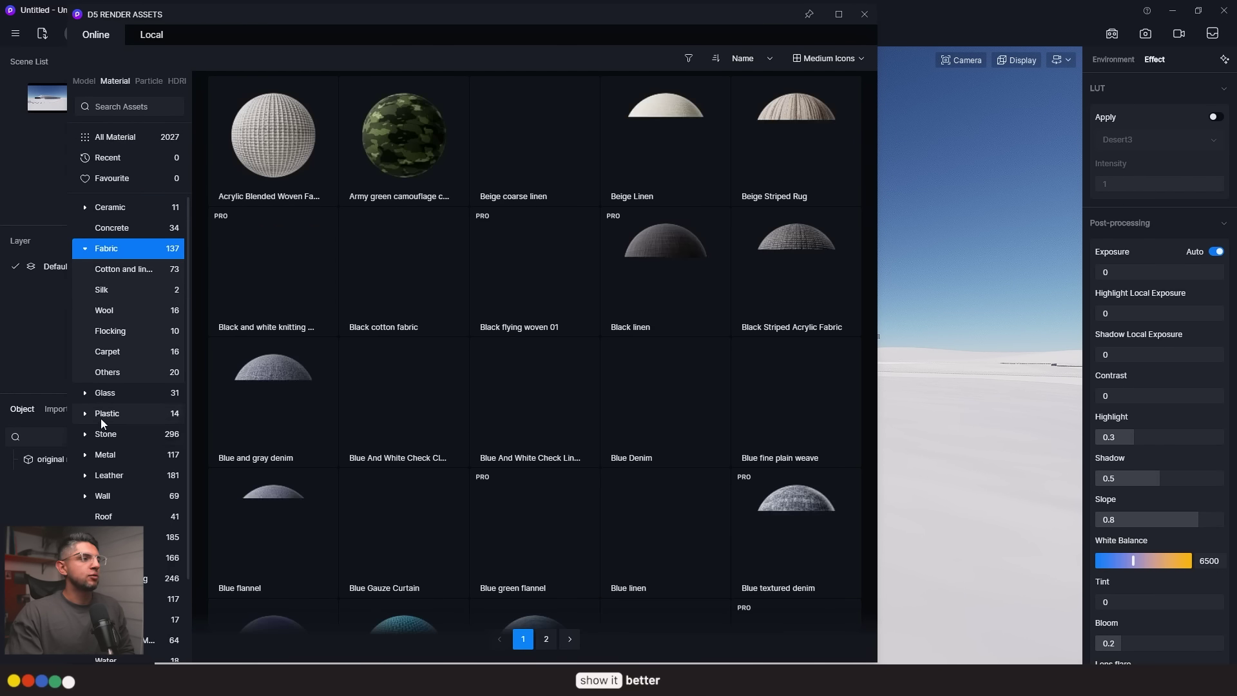
click(110, 432)
click(115, 498)
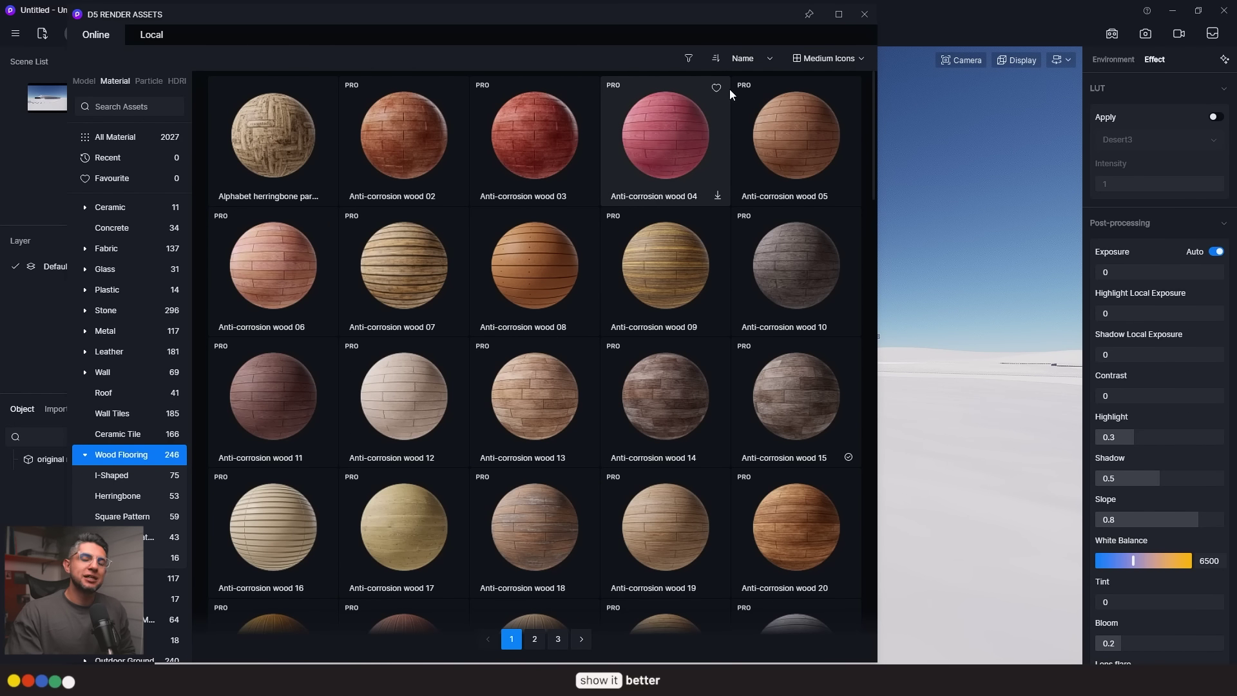
- Search the online materials for "concrete" and clear the search
click(128, 113)
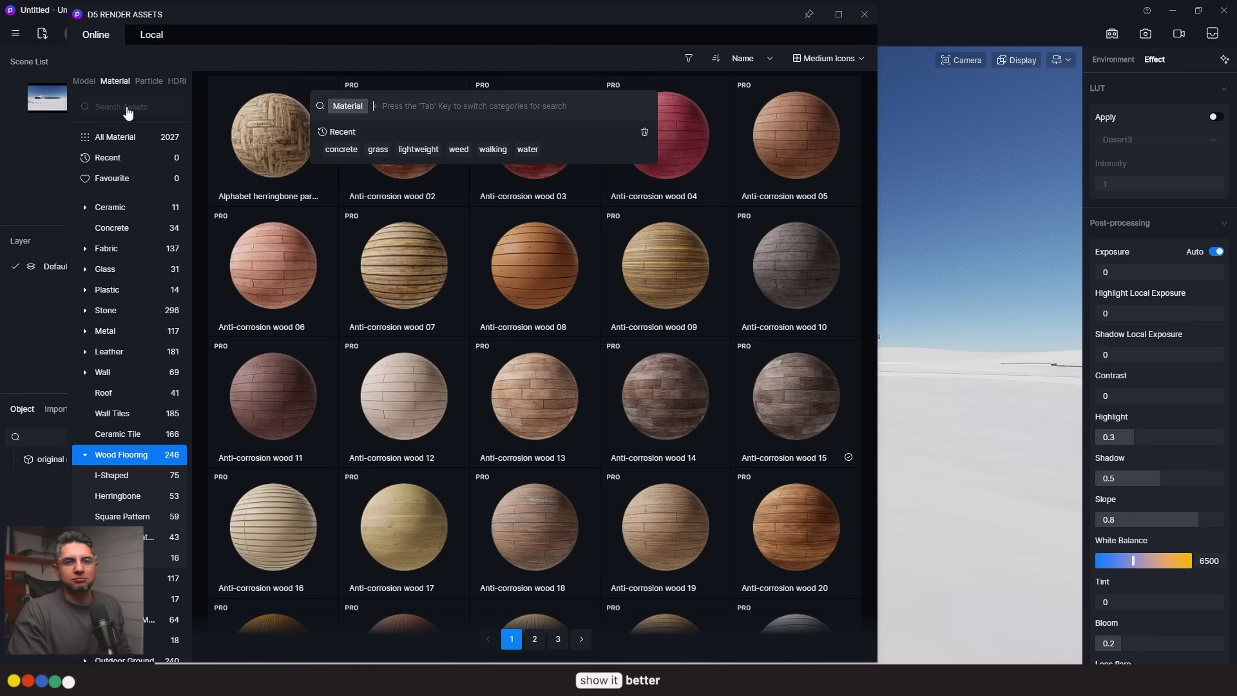
text(concrete)
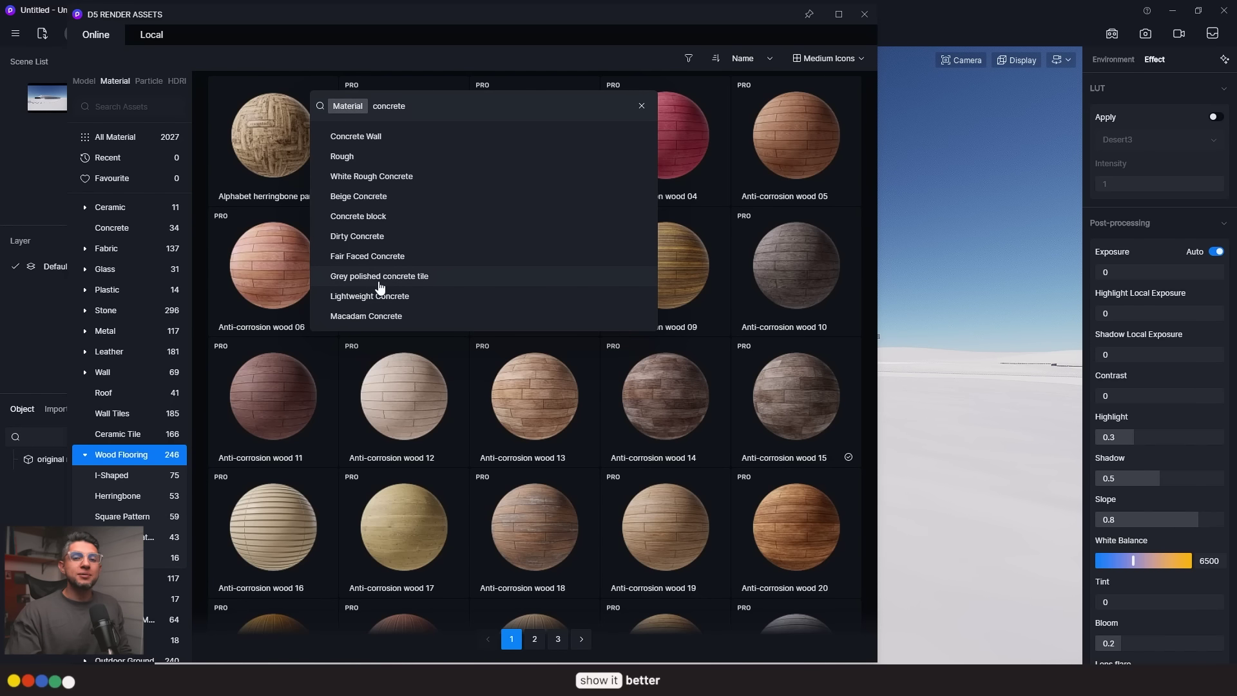
click(641, 107)
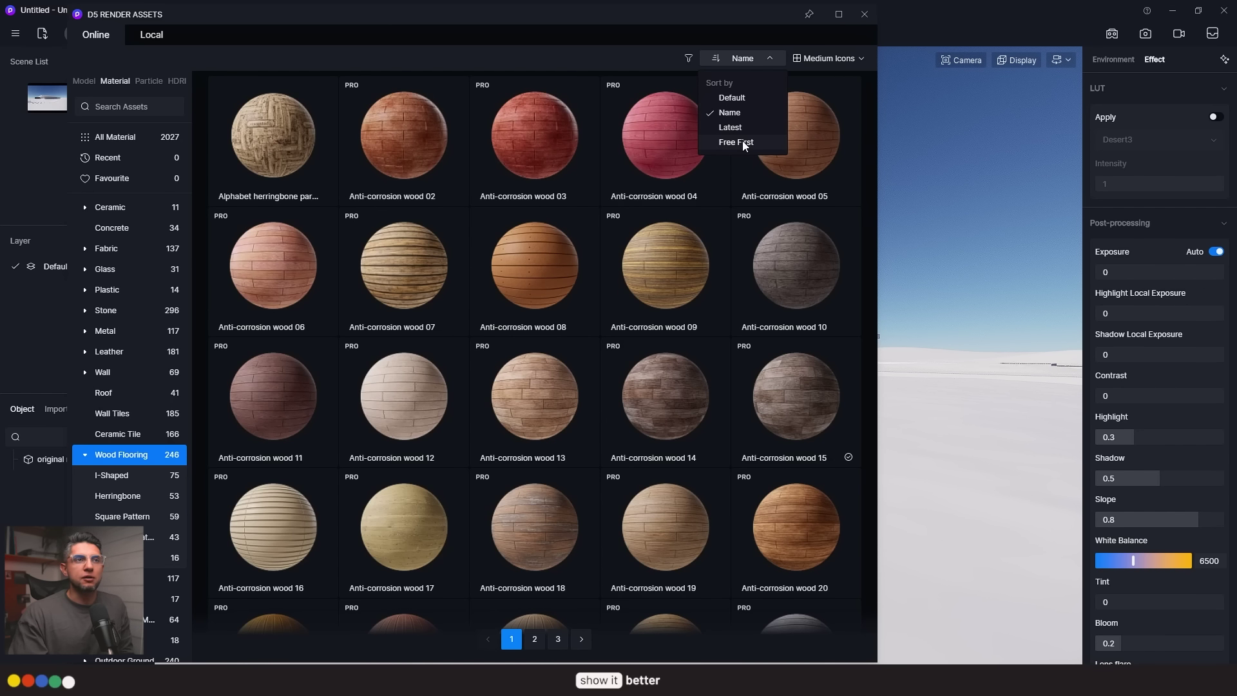
- Compare small and medium thumbnails in the material library and go to page 3 of Wood Flooring
click(829, 58)
click(826, 97)
click(828, 59)
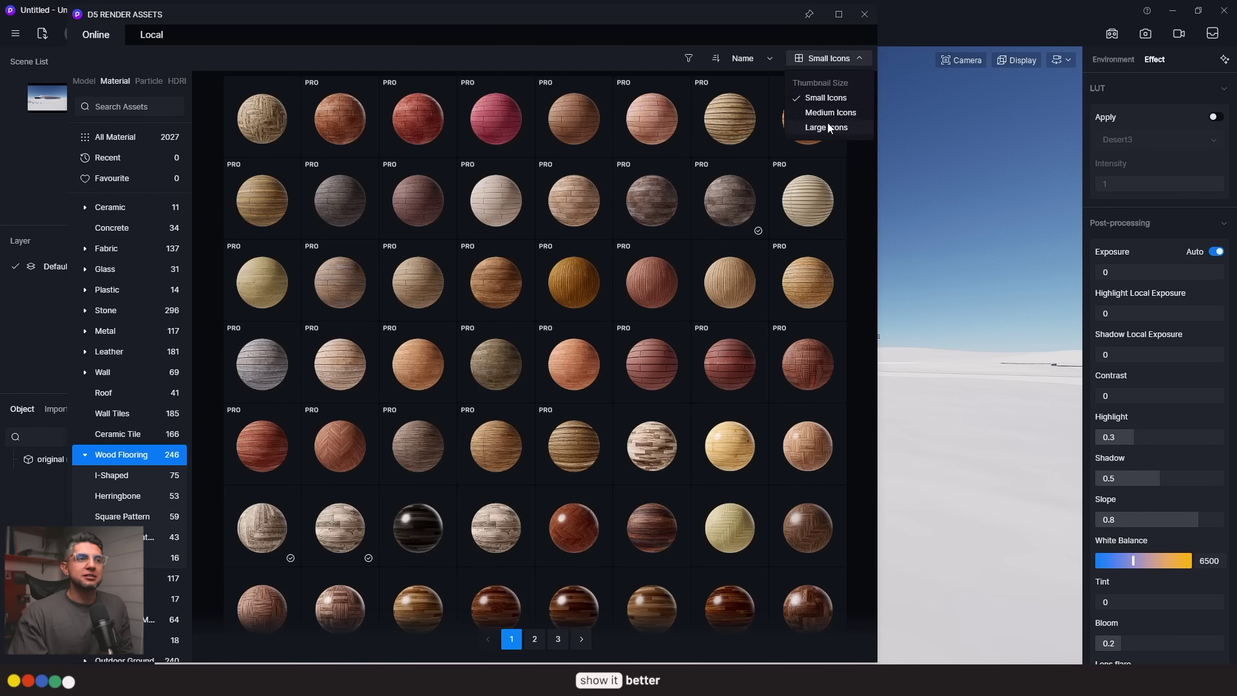
click(830, 112)
double_click(579, 637)
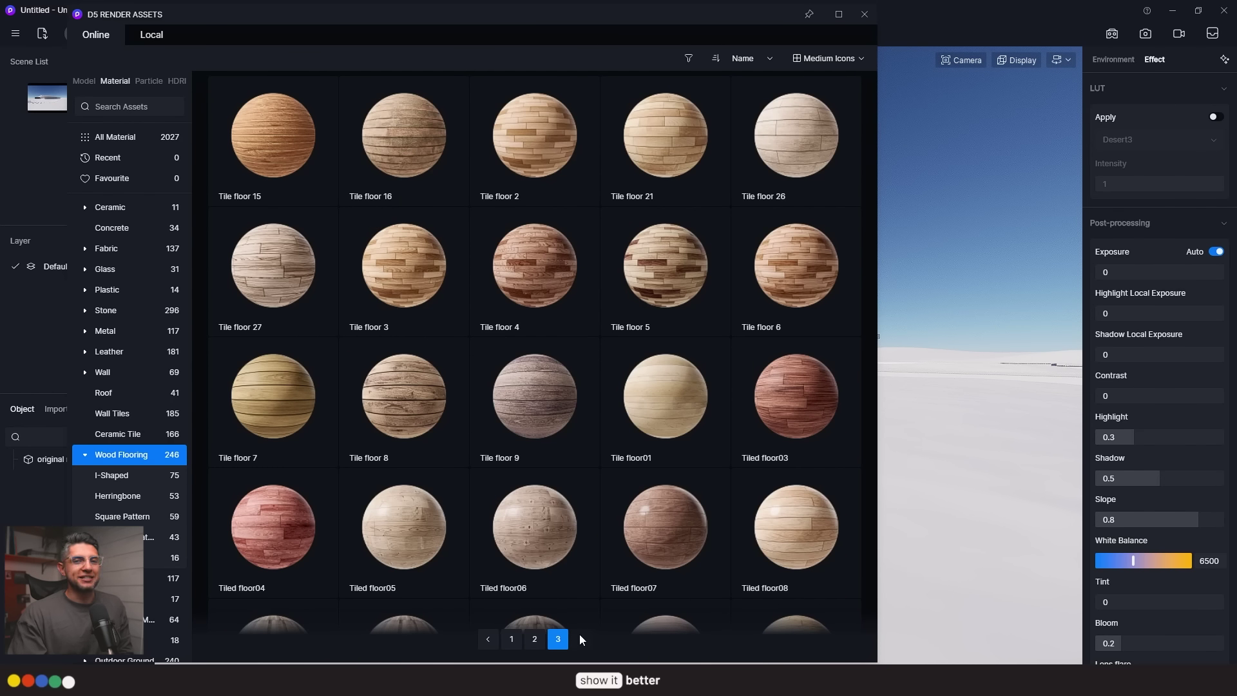
- Search the online materials for "white concrete" and download White Concrete1
text(conc)
key(BackSpace)
key(BackSpace)
key(BackSpace)
key(BackSpace)
key(BackSpace)
text(white concrete)
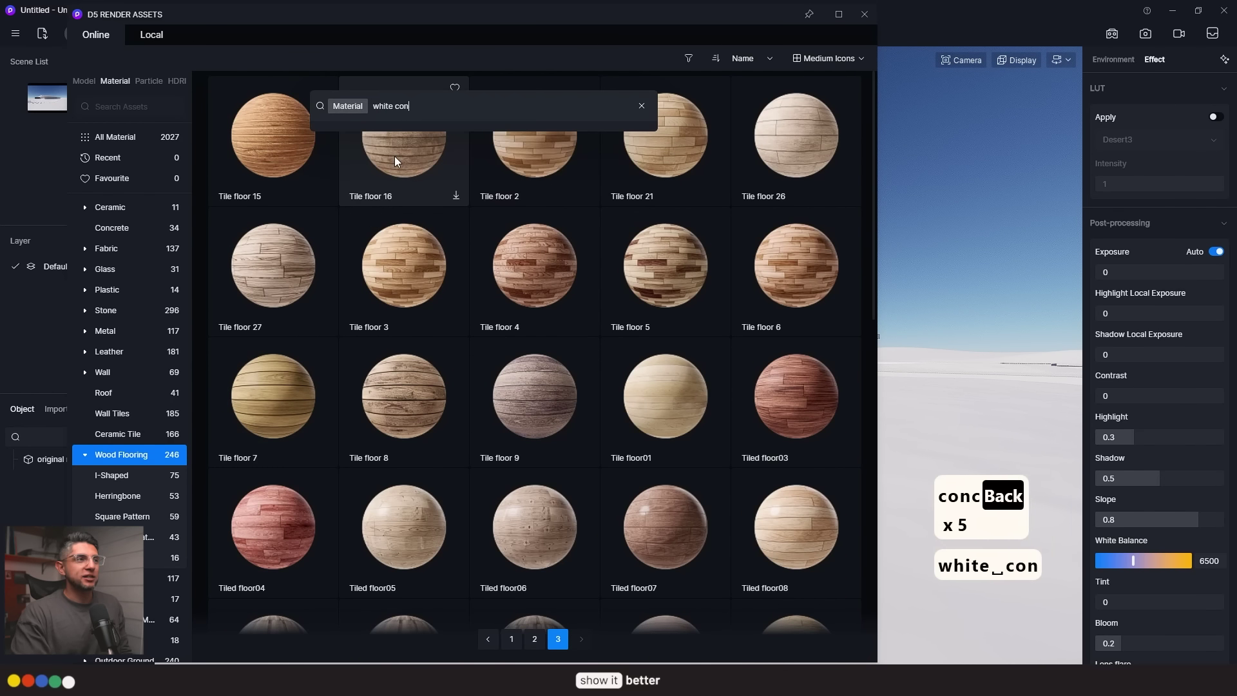
key(Return)
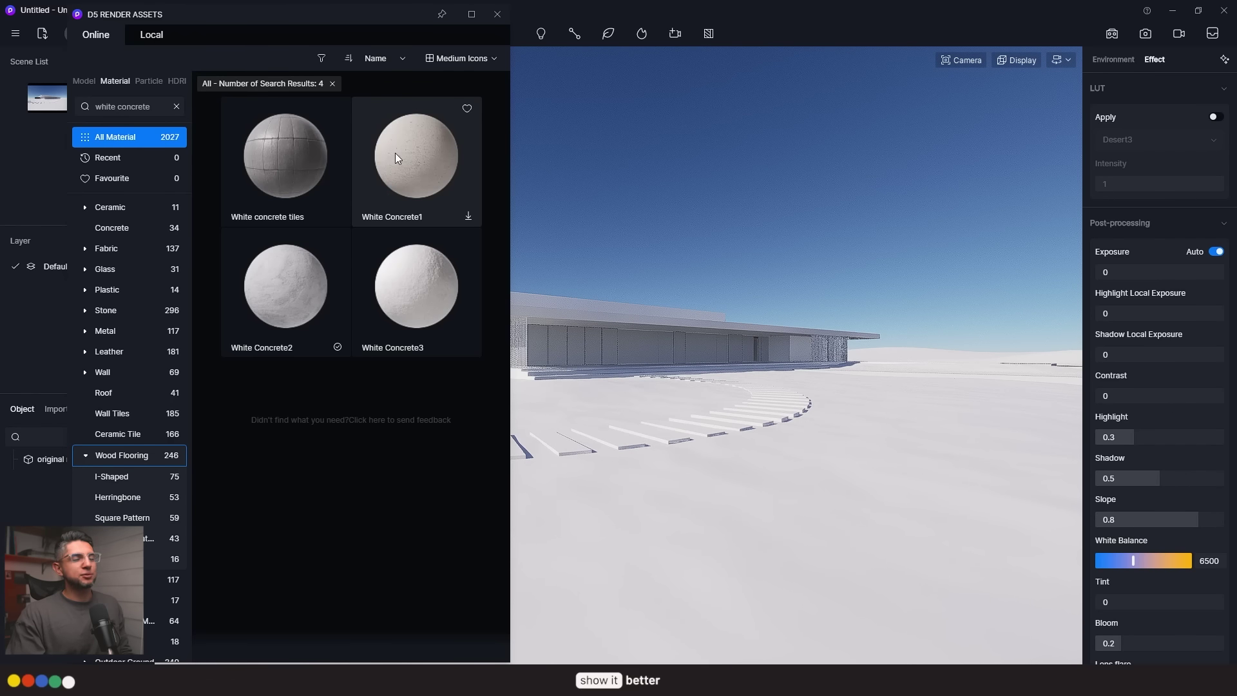
click(469, 218)
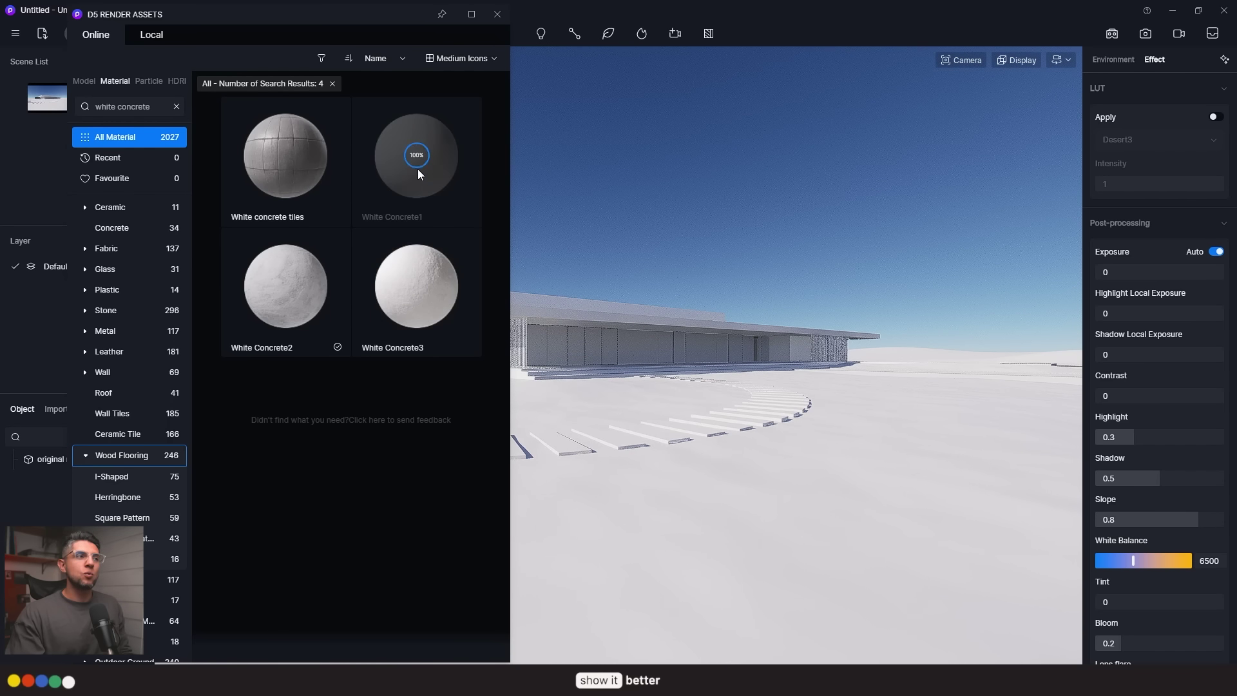
- Apply the White Concrete2 material to the building's roof slab and the long wall rising above it
drag(418, 169, 841, 561)
drag(704, 462, 747, 462)
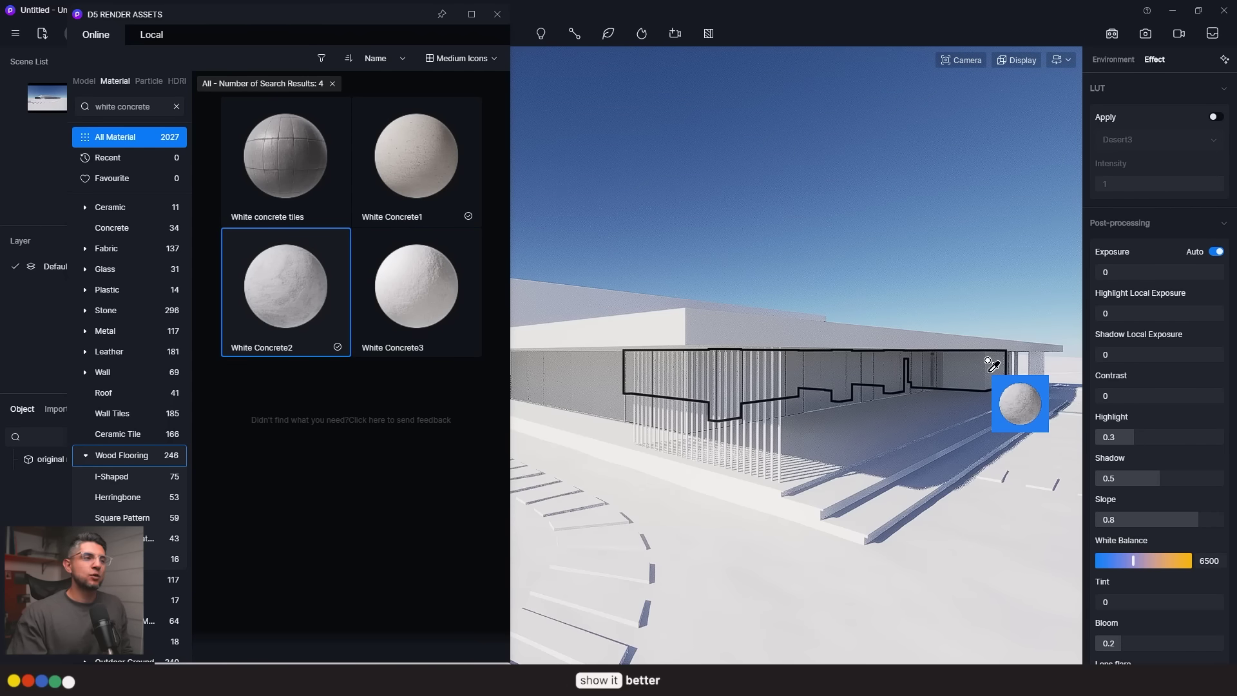
drag(988, 361, 986, 361)
drag(307, 312, 969, 371)
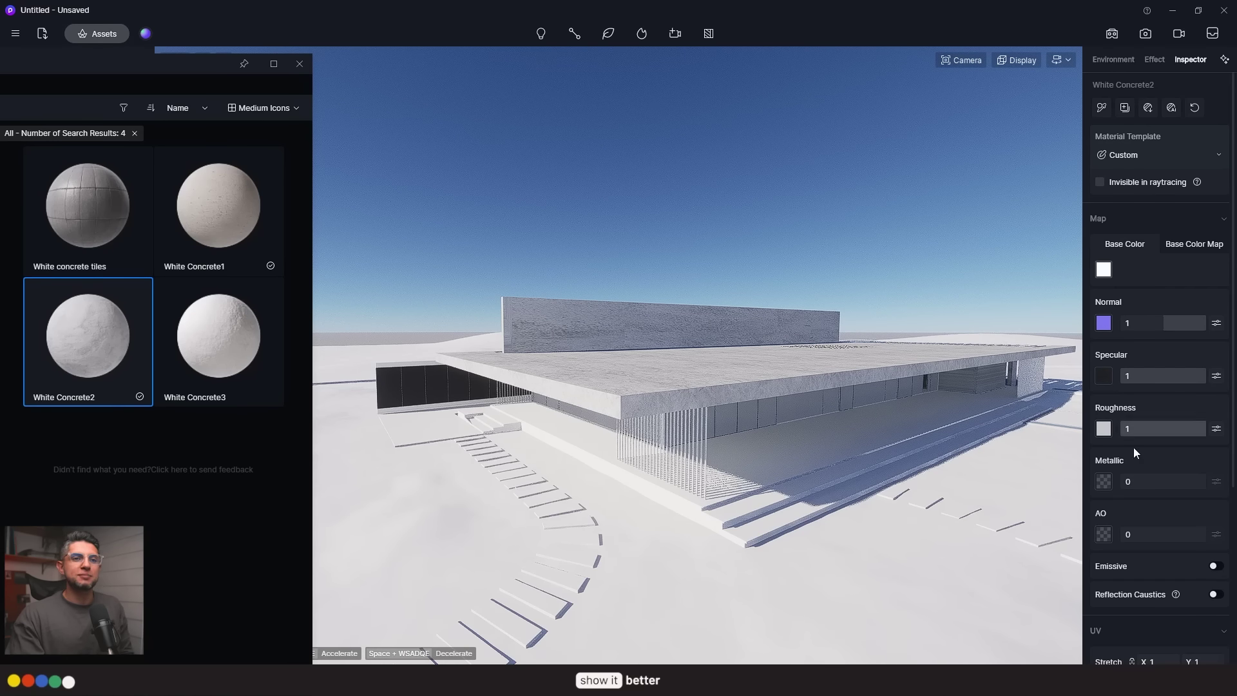
- Set White Concrete2's UV stretch to 0.81, X offset to 0.18 and rotation to 359°, and enable Triplanar and UV Randomizer
scroll(1114, 489, down, 4)
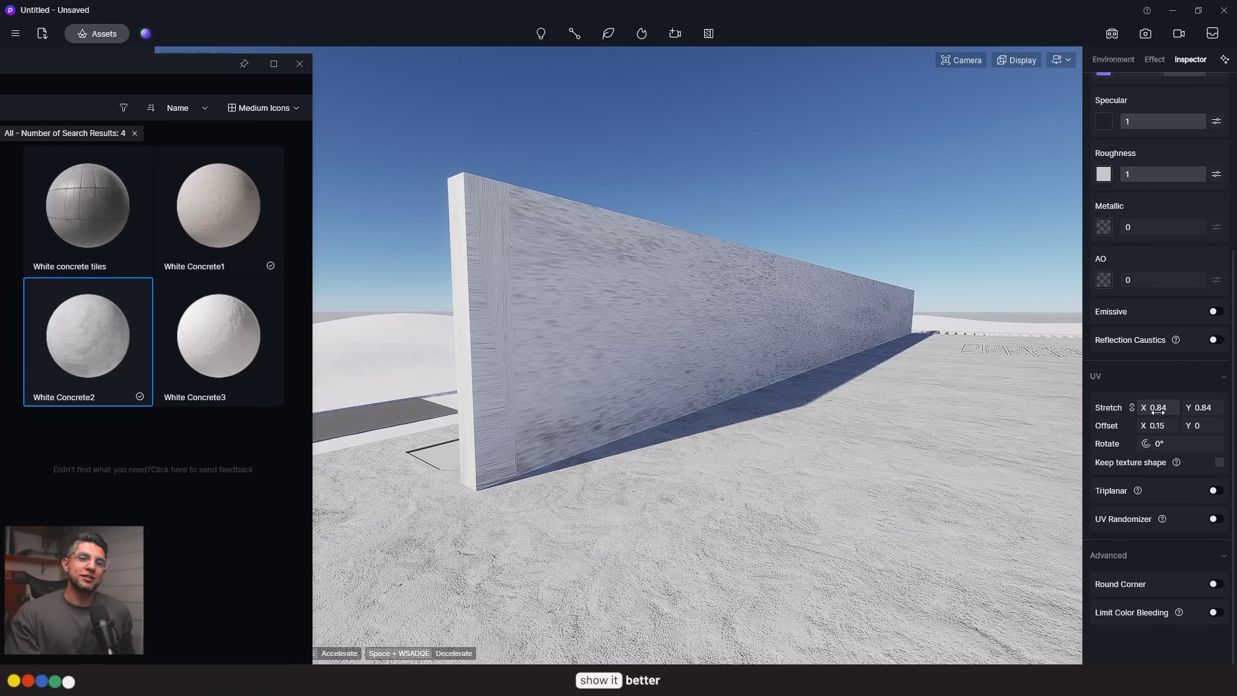
drag(1157, 407, 1156, 443)
click(1216, 491)
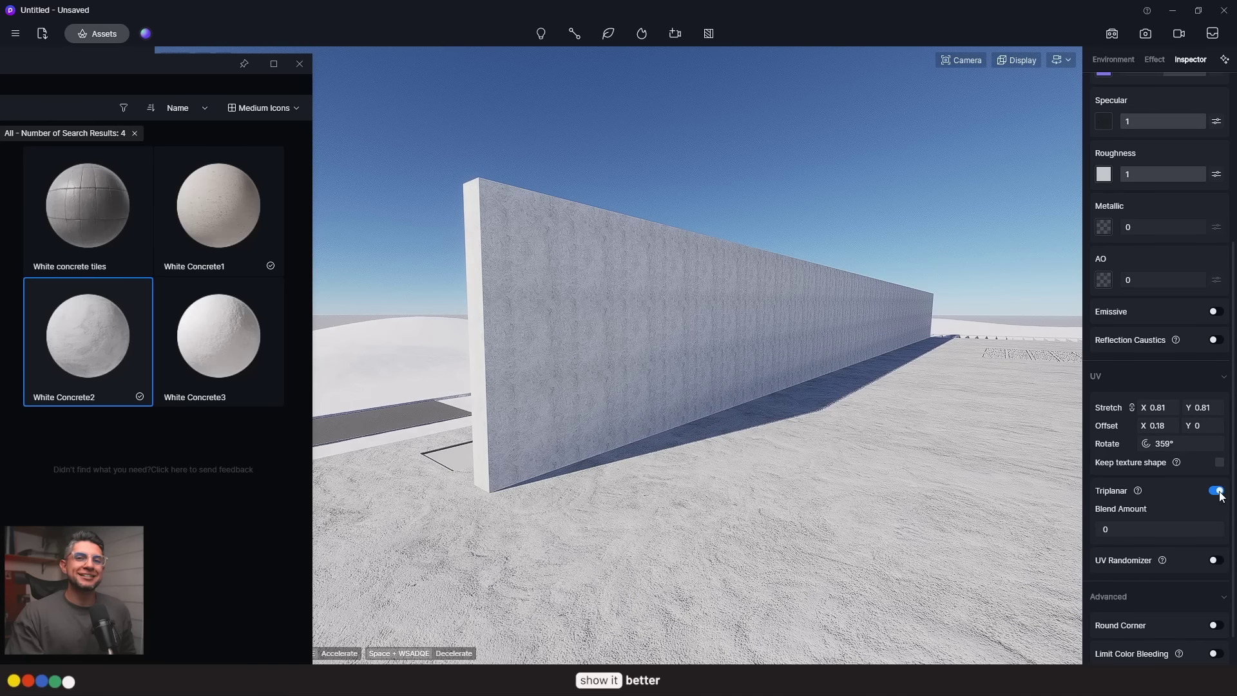
click(1218, 492)
click(1216, 492)
click(1216, 559)
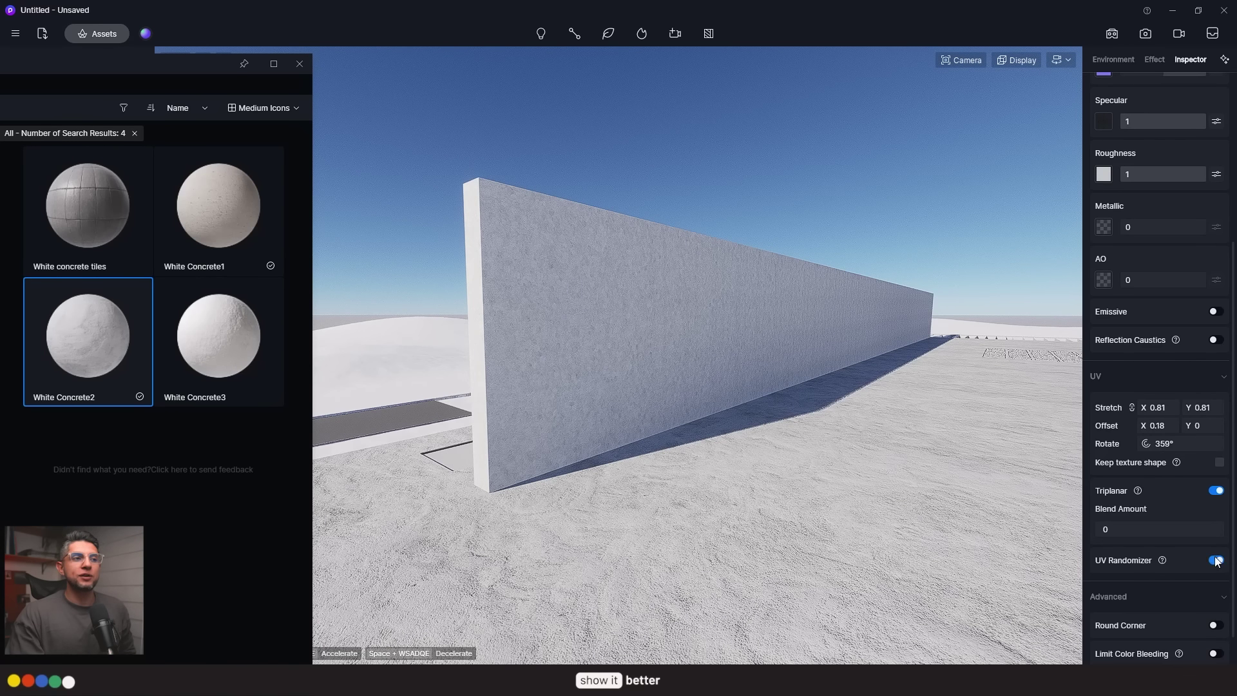
- Examine the concrete texture on the long wall from close up and farther away, and set its UV stretch to 1.13
right_drag(555, 351, 582, 323)
scroll(584, 322, up, 8)
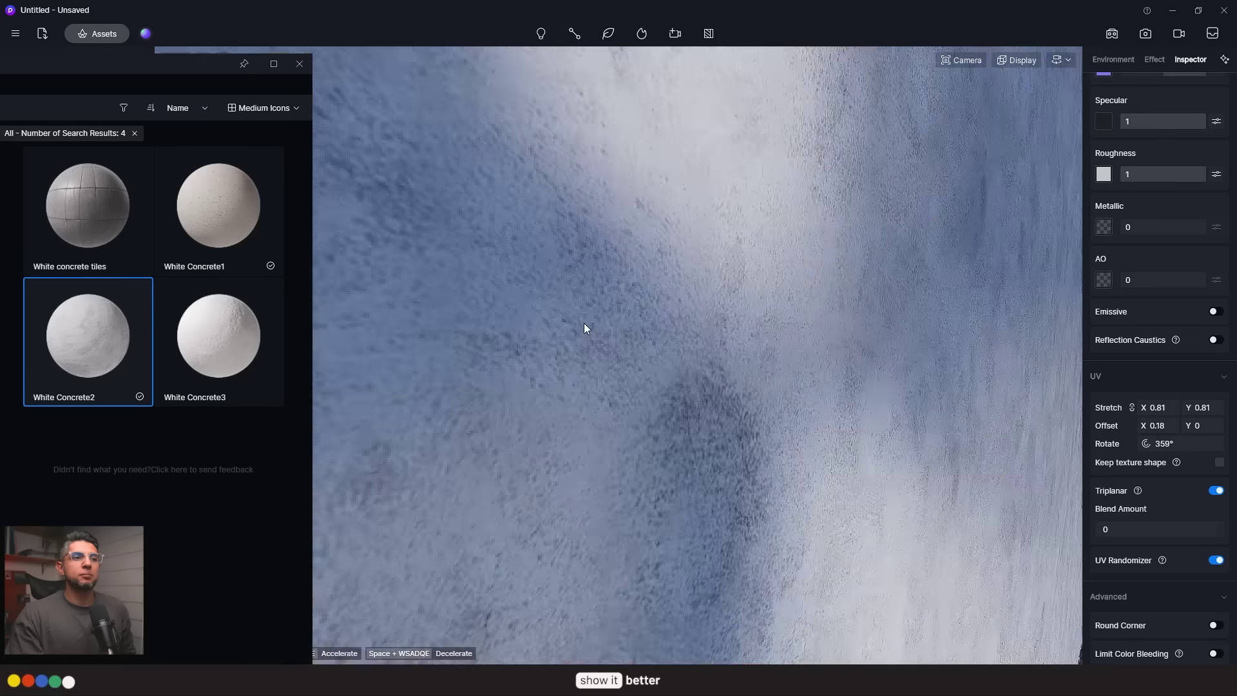
scroll(584, 322, down, 8)
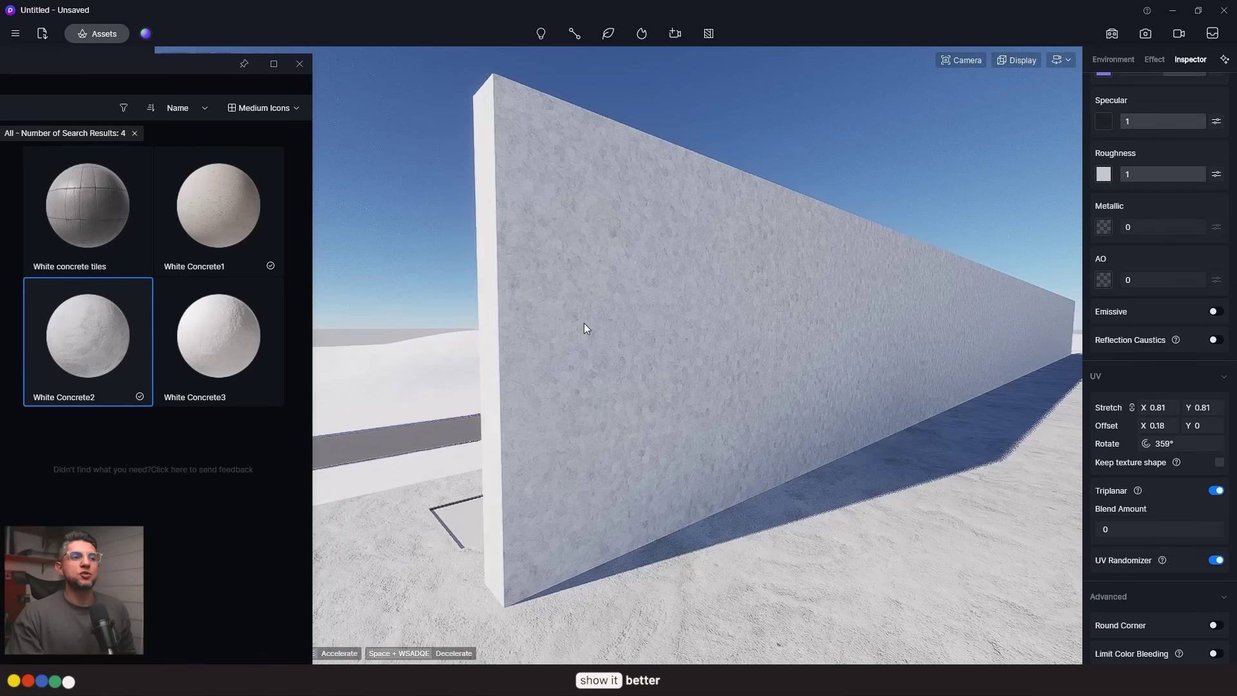
scroll(1197, 85, up, 4)
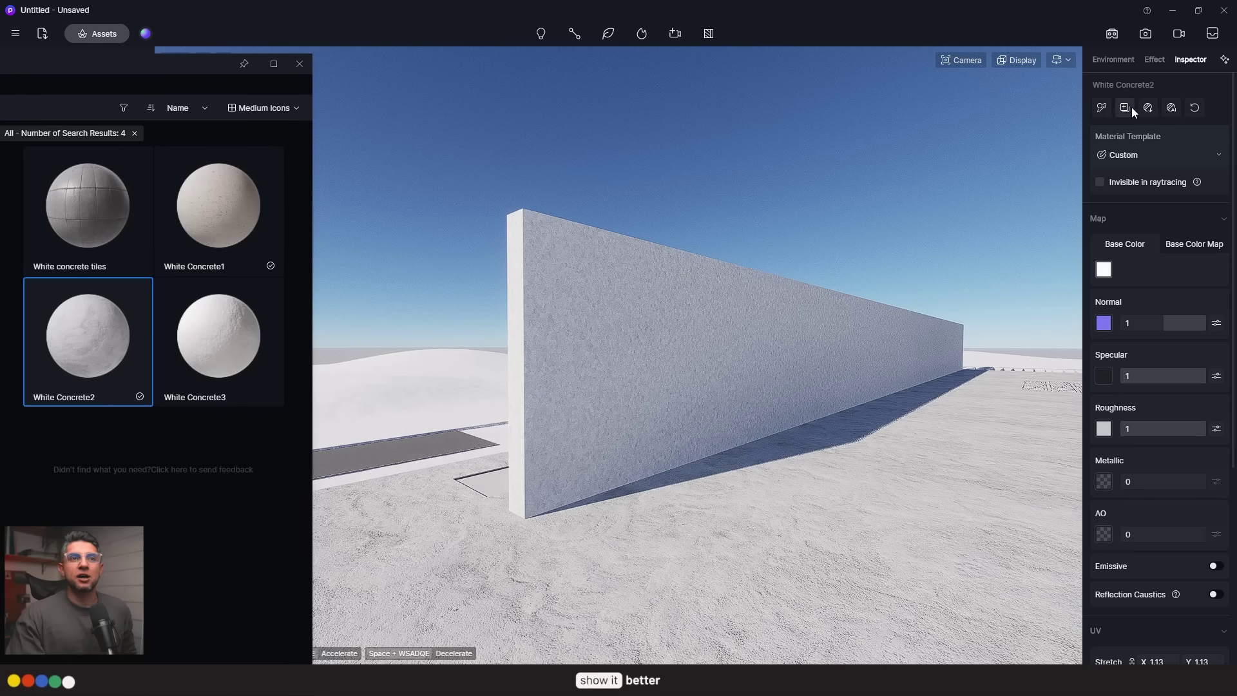
- Check the local assets and browse the online Basic Material category
drag(176, 70, 627, 53)
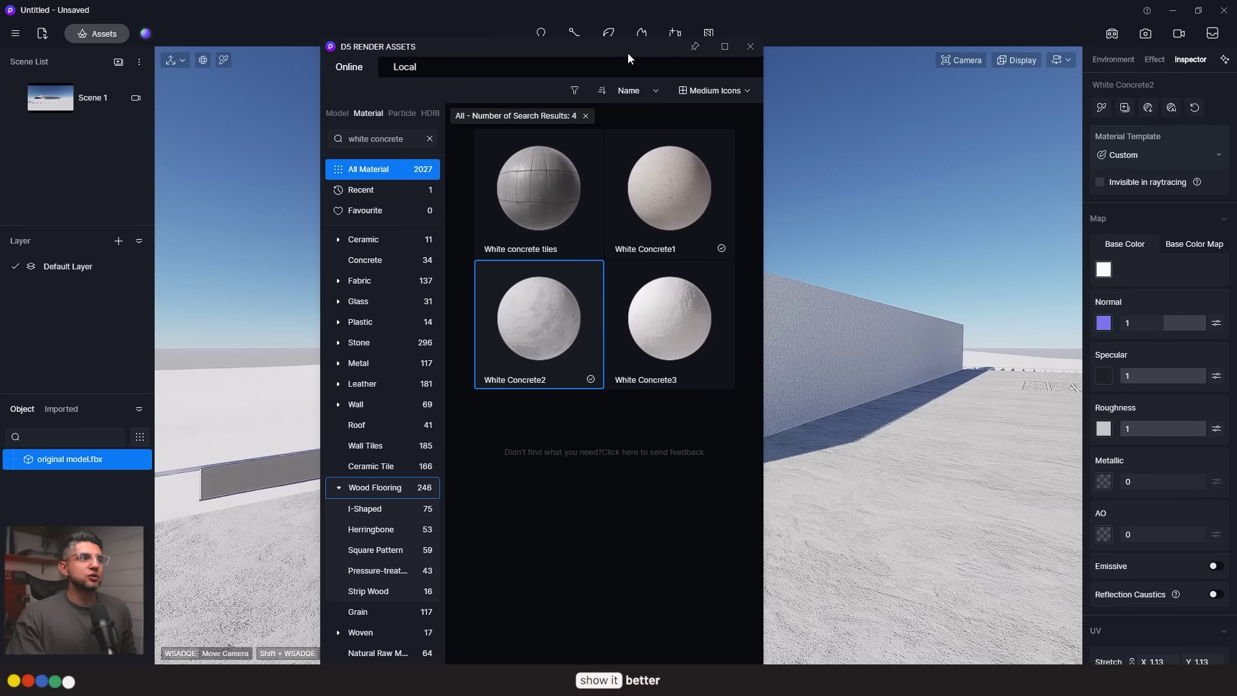
click(393, 67)
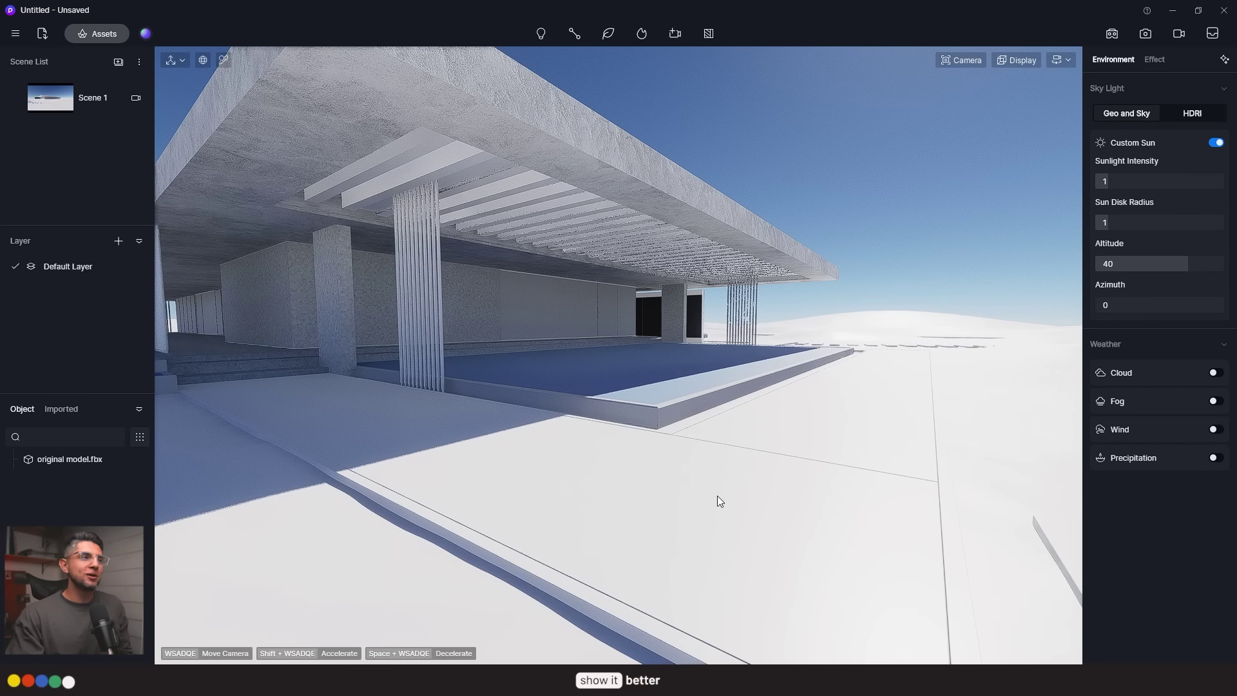
click(96, 33)
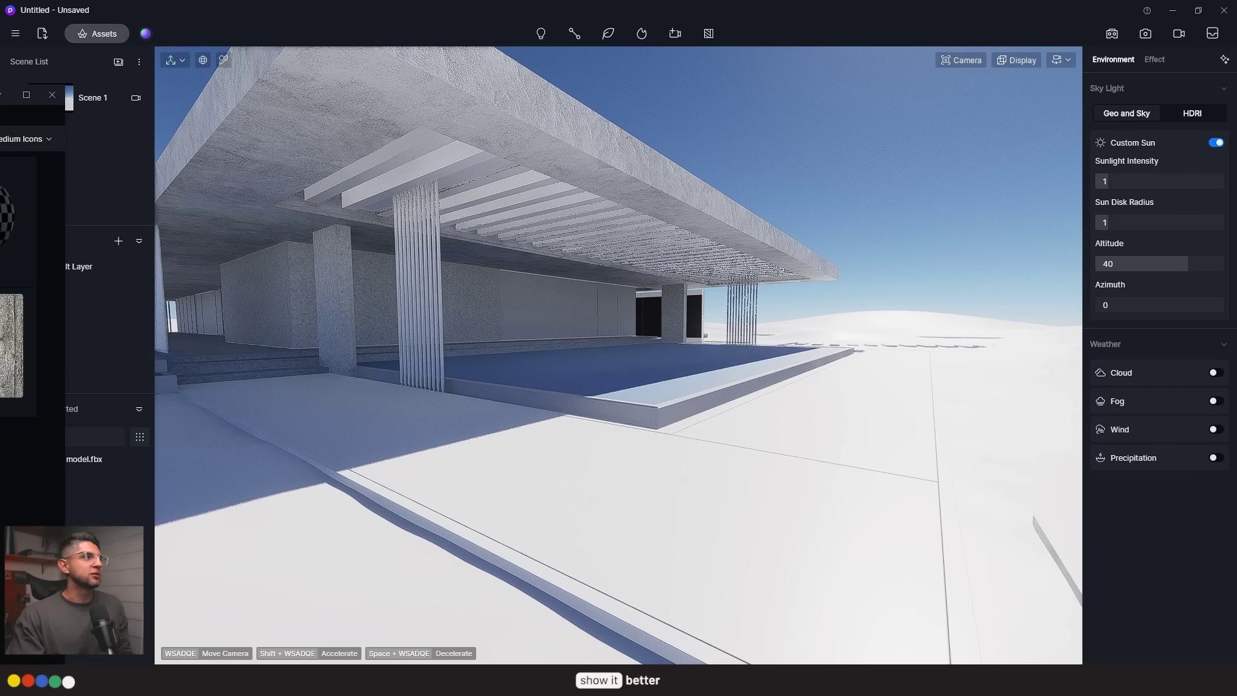
click(265, 77)
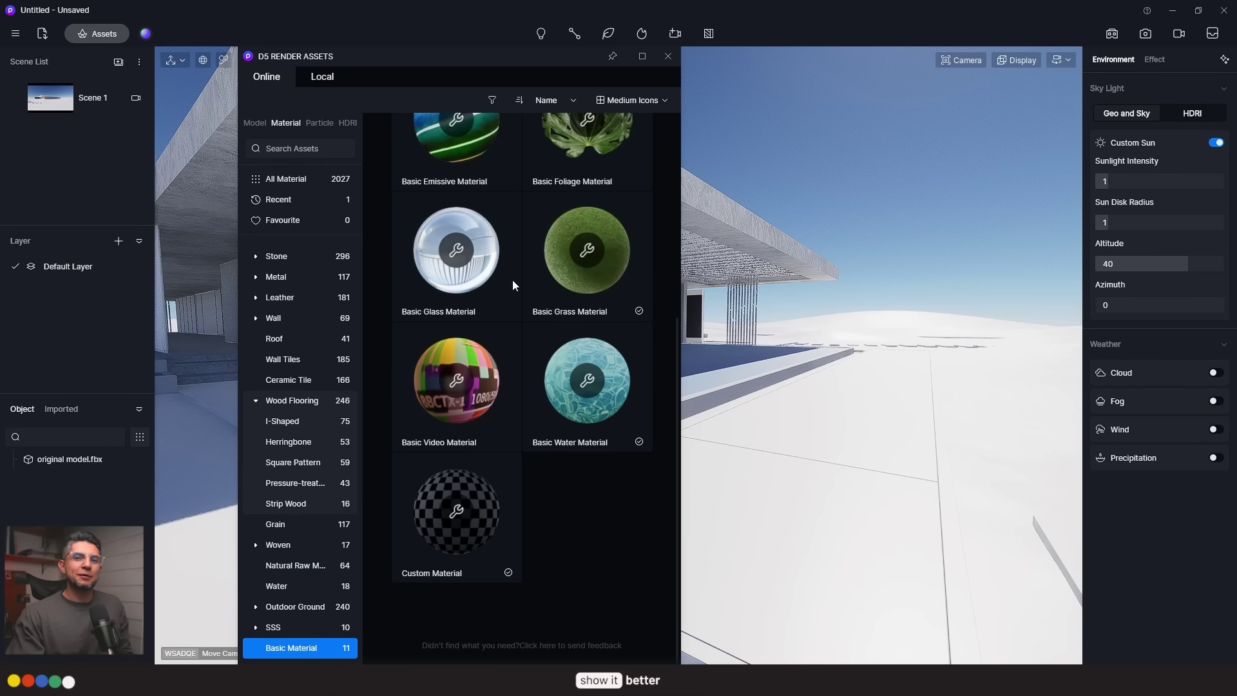
- Apply a Custom Material to the deck beside the pool and load vlzhdbwdy_2K_Albedo.jpg as its base color map
click(455, 519)
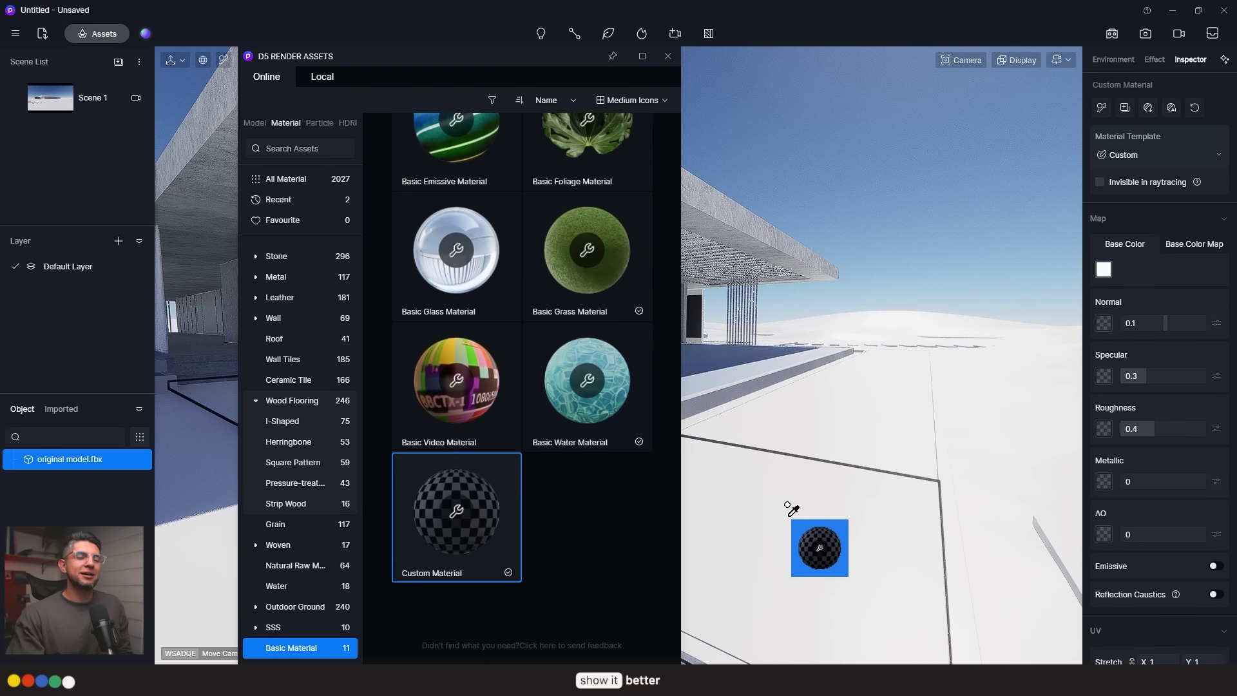
drag(714, 535, 715, 536)
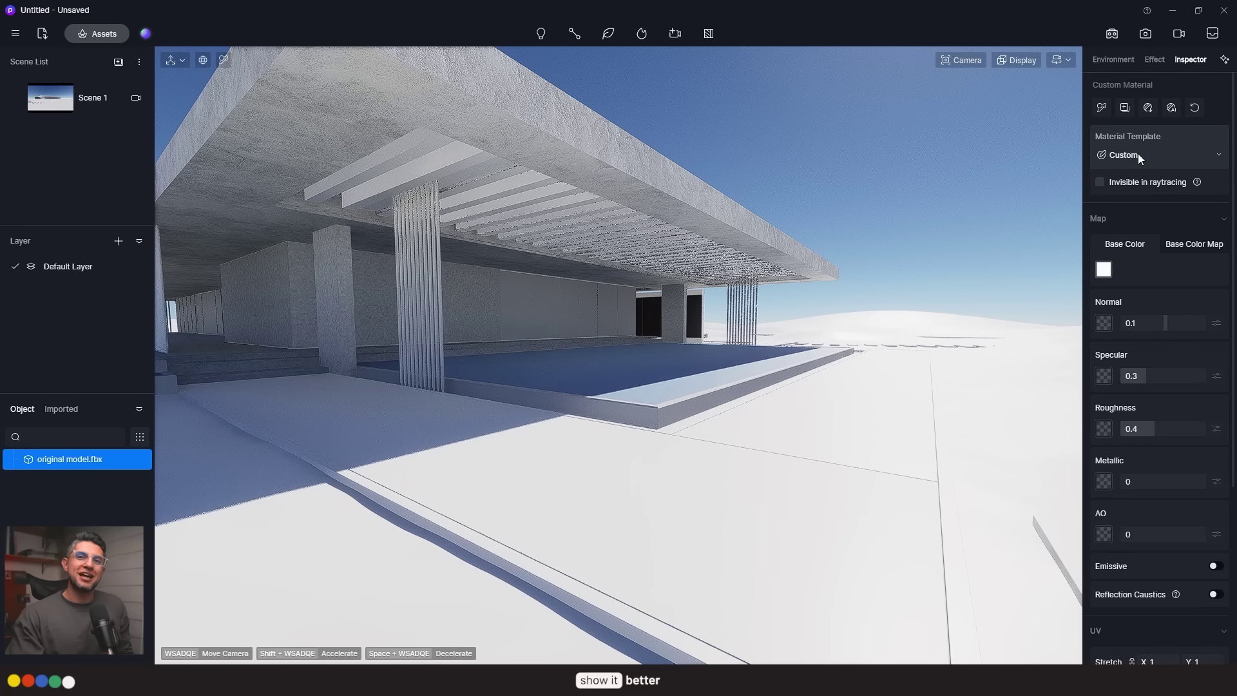
click(1193, 244)
click(1106, 269)
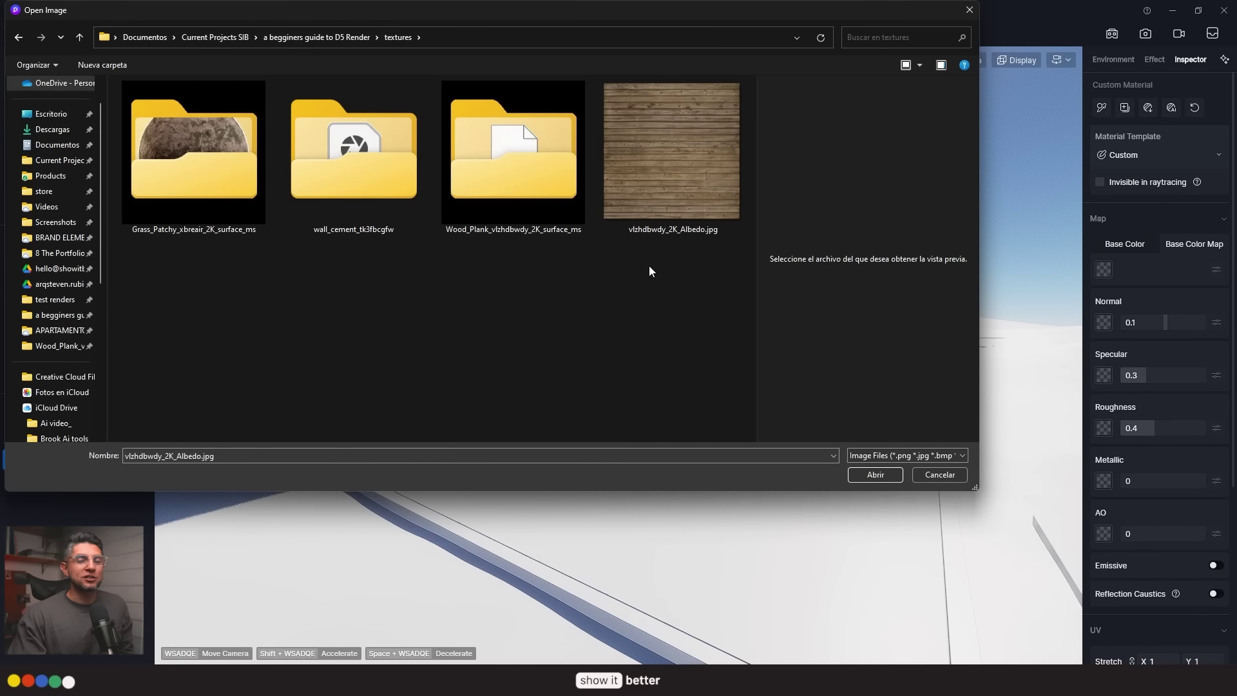
key(Return)
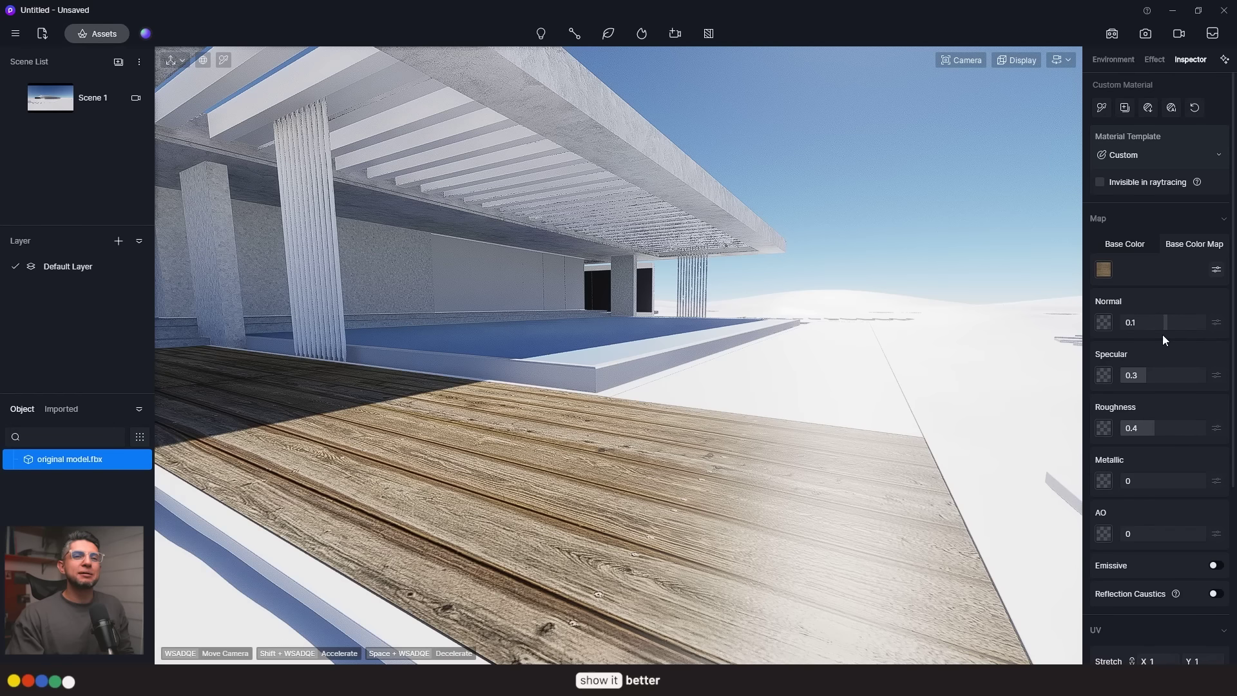
- Set the deck material's normal to 0.05 and both its specular and roughness to 0
drag(1146, 380, 1118, 381)
drag(1167, 328, 1153, 328)
drag(1150, 427, 1114, 430)
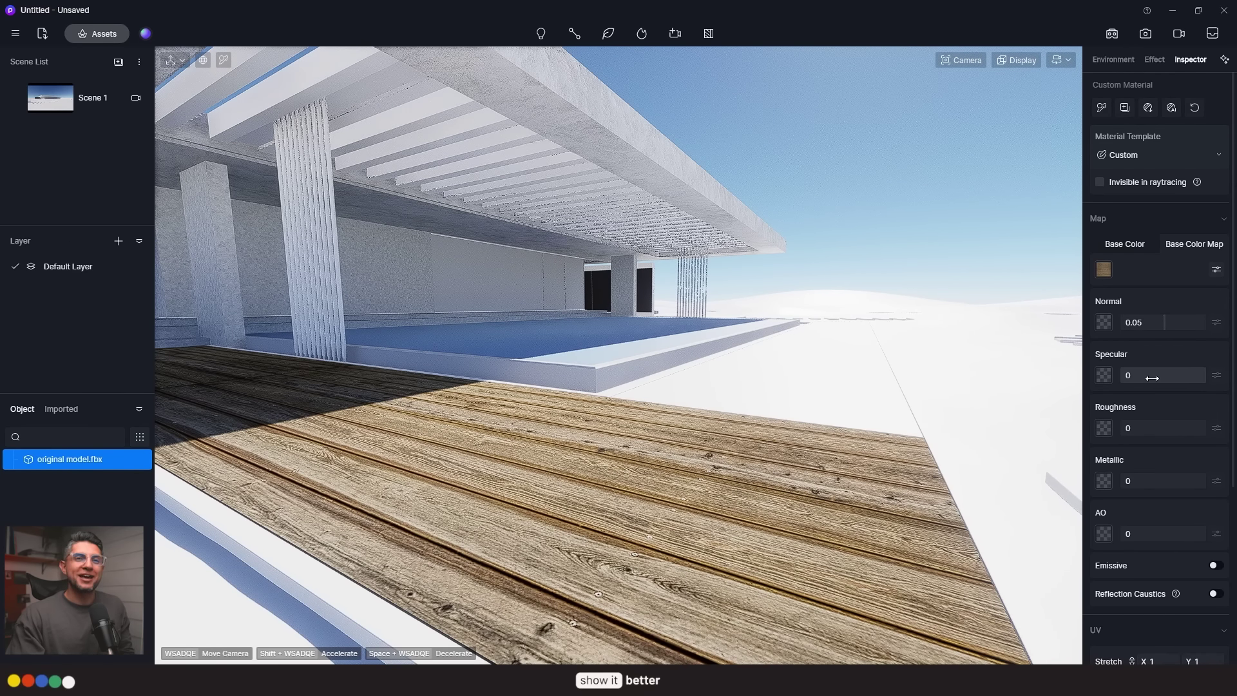
- Add normal, roughness and AO maps to the deck material, with normal 0.08, specular 0.12, roughness 0.39 and UV stretch X 2.13, Y 1.51
click(1171, 108)
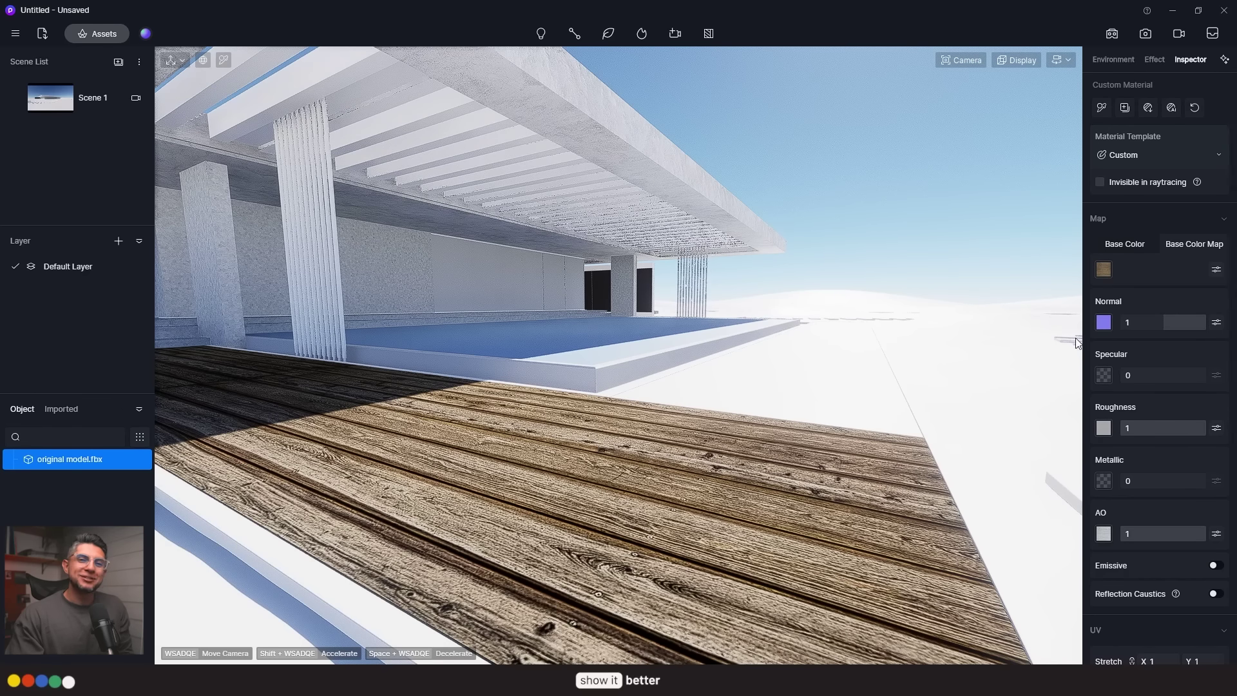
drag(1148, 422, 1127, 423)
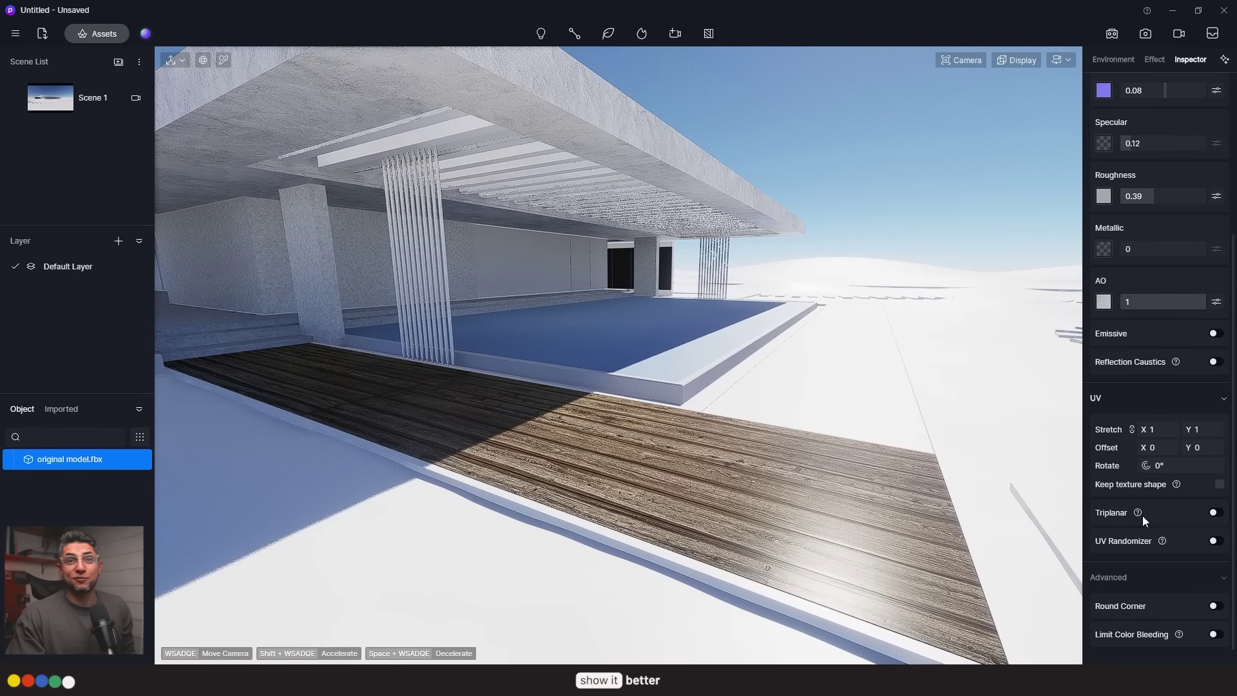
drag(1156, 429, 1182, 430)
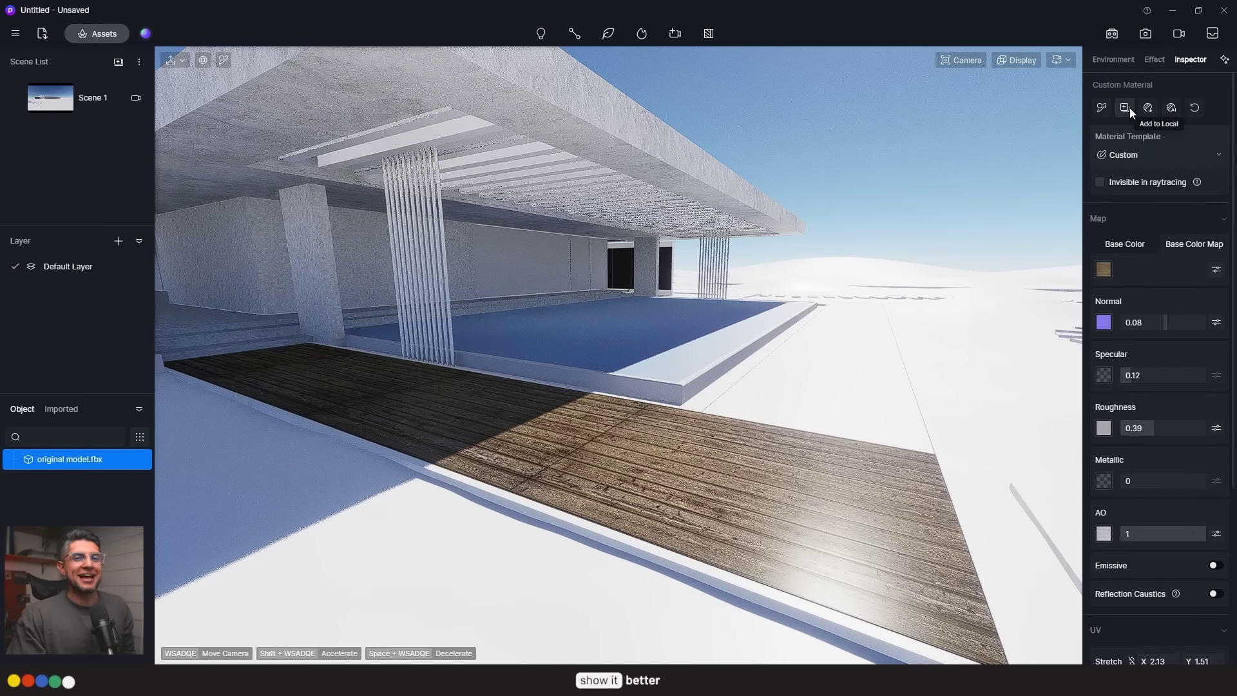
- Save the wood deck material to the local library and apply it to the neighbouring deck area
click(1124, 107)
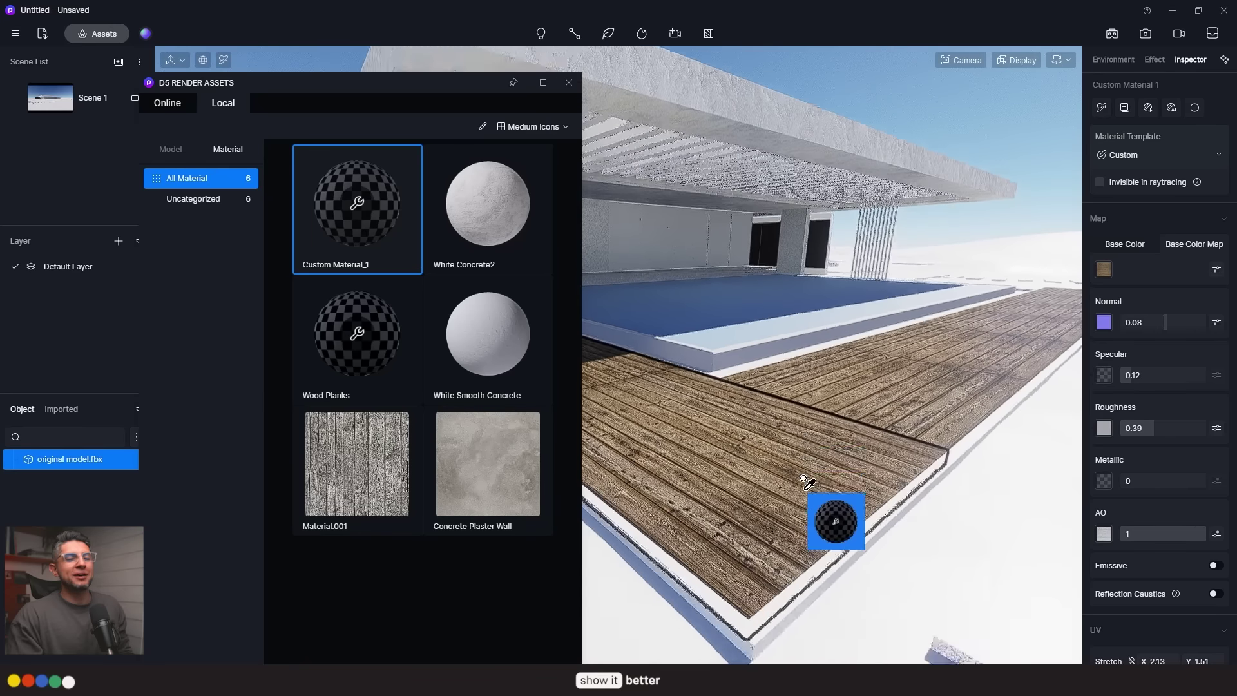
drag(813, 496, 781, 471)
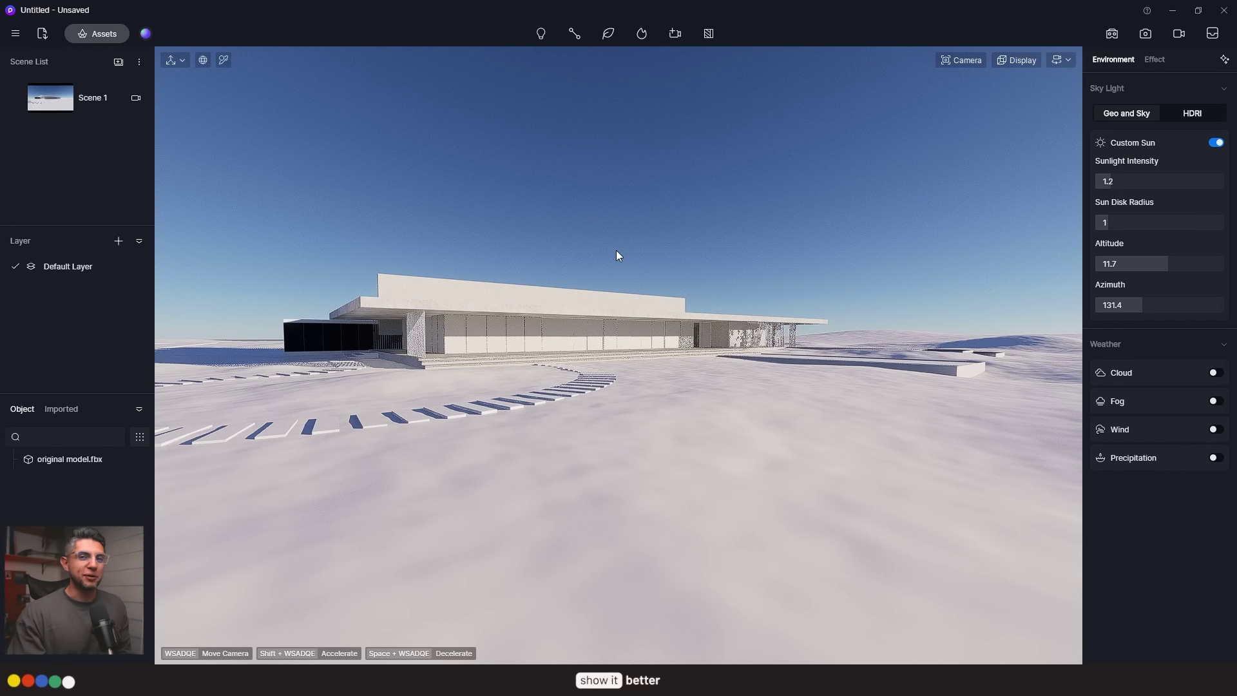
- Load the albedo, AO, displacement, normal and roughness maps from the Grass_Patchy_xbreair_2K_surface_ms folder into the ground's material
key(i)
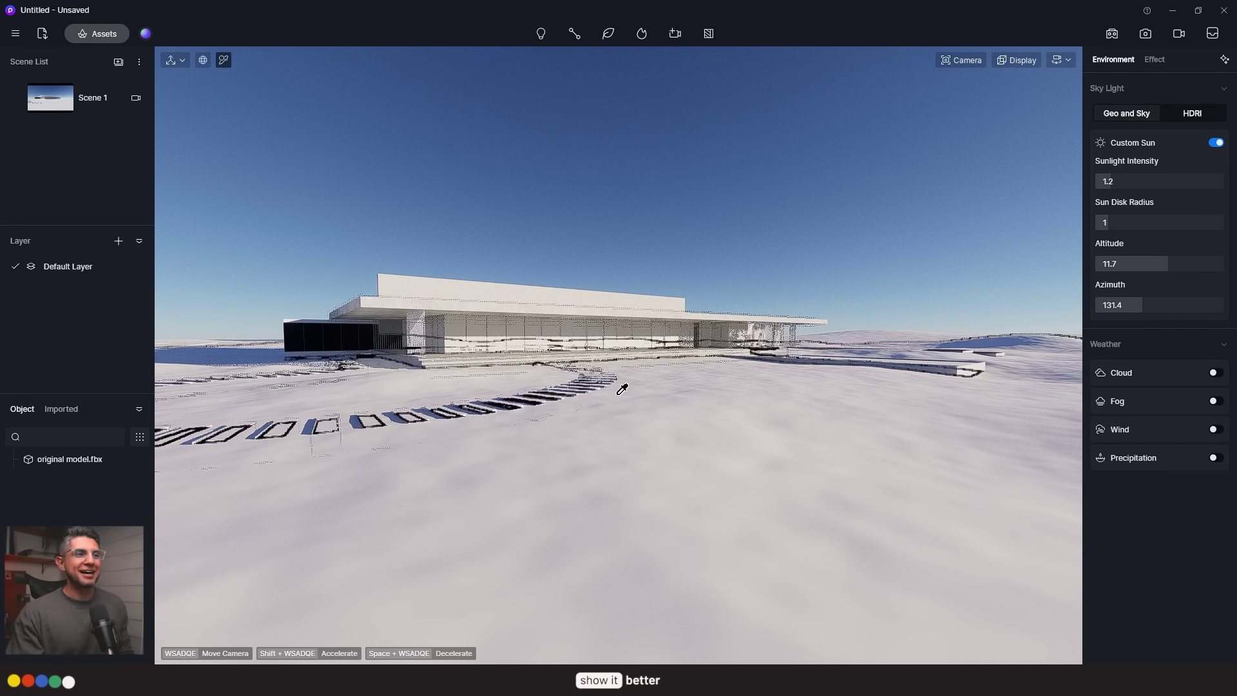
click(668, 433)
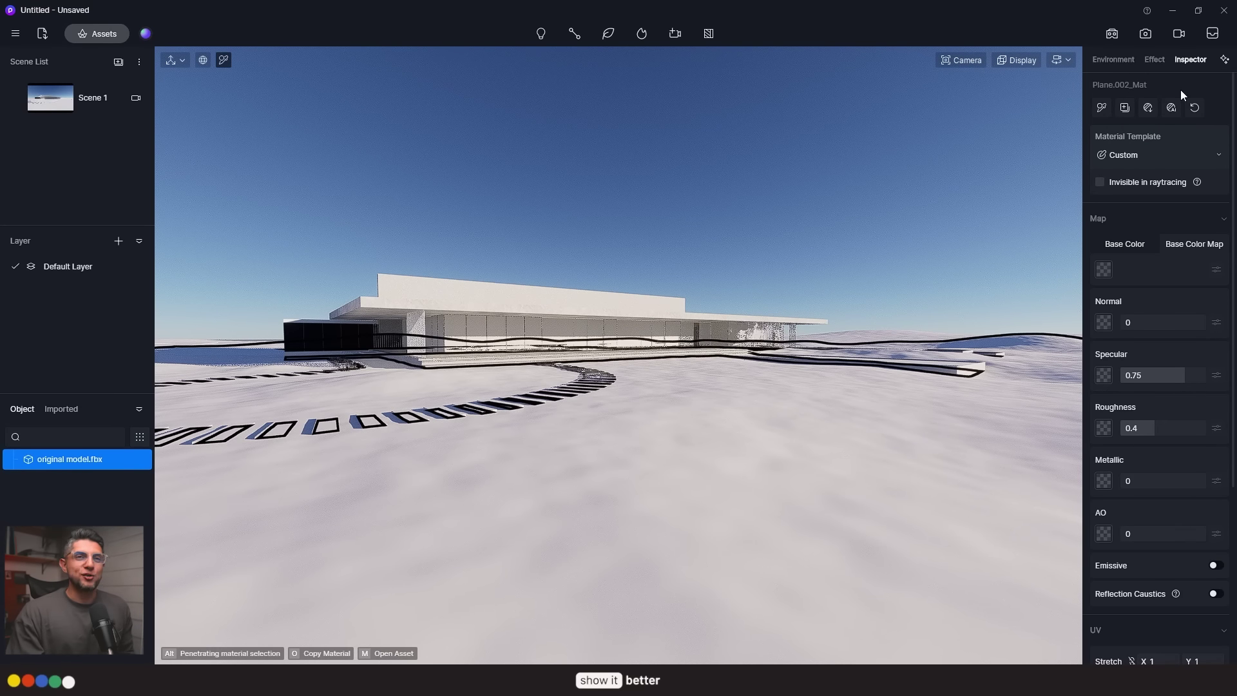
click(1150, 109)
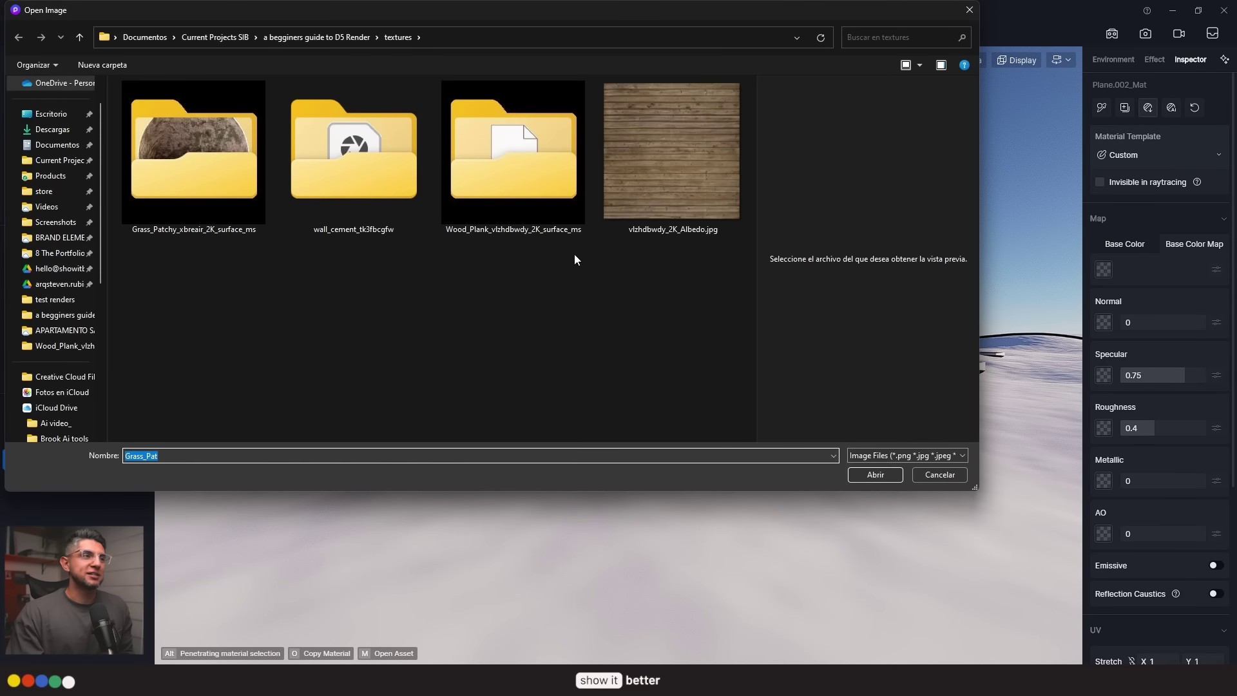
drag(565, 211, 221, 123)
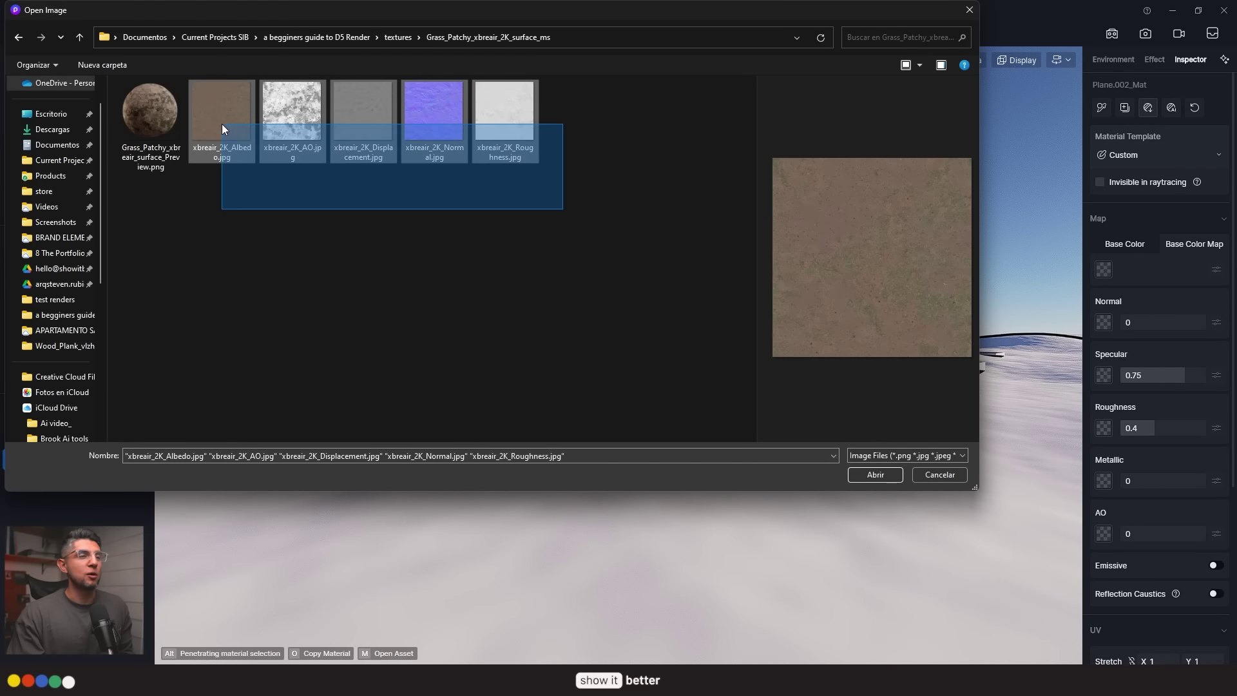
click(877, 475)
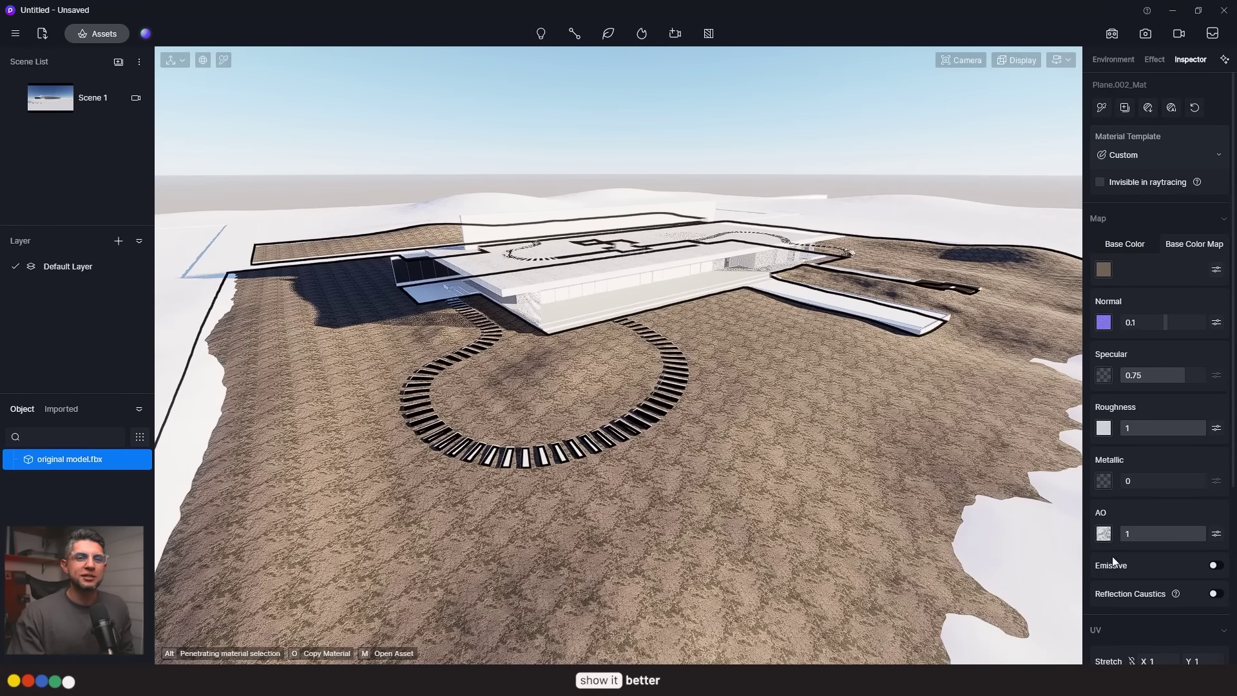
- Enable UV Randomizer on the ground material and copy the material to the white surrounding terrain
scroll(1138, 534, down, 4)
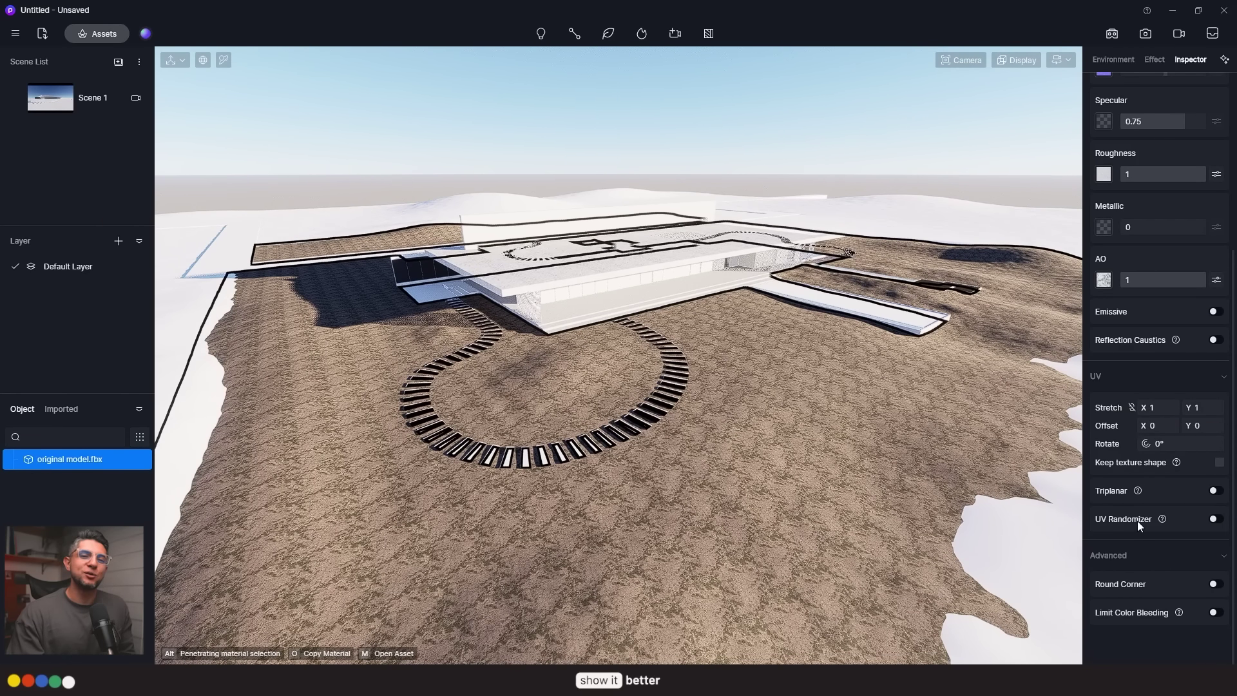
click(1215, 519)
right_drag(757, 493, 712, 474)
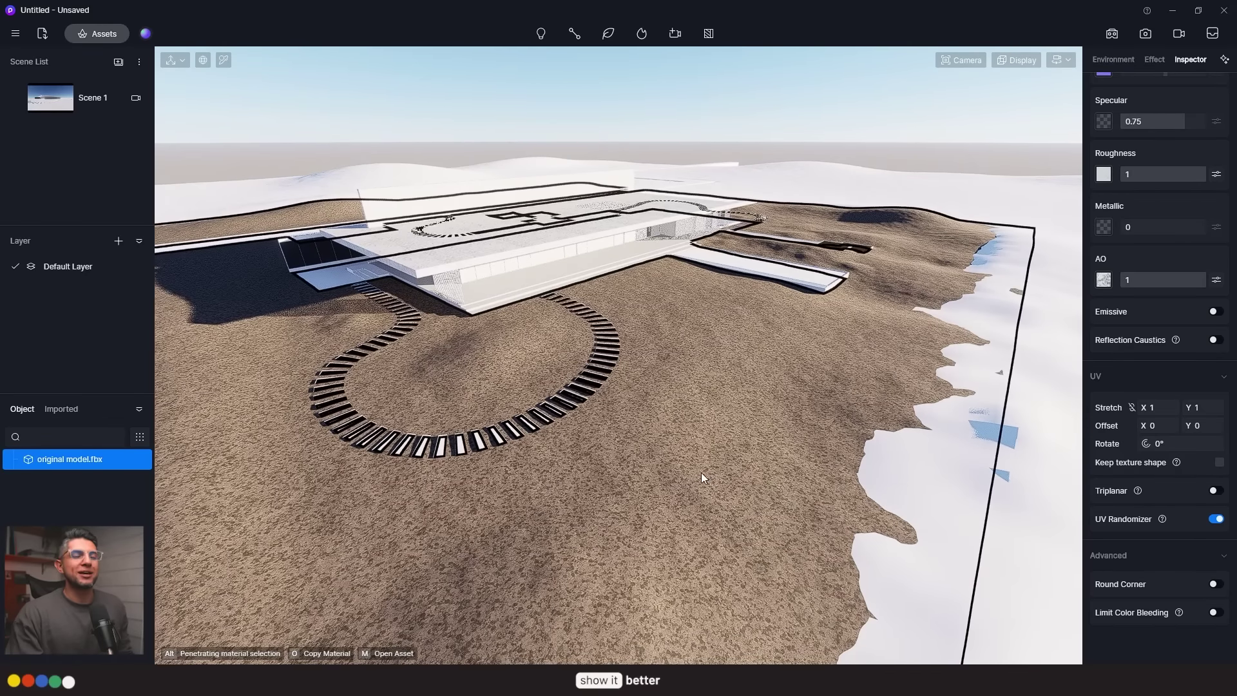
scroll(706, 477, down, 3)
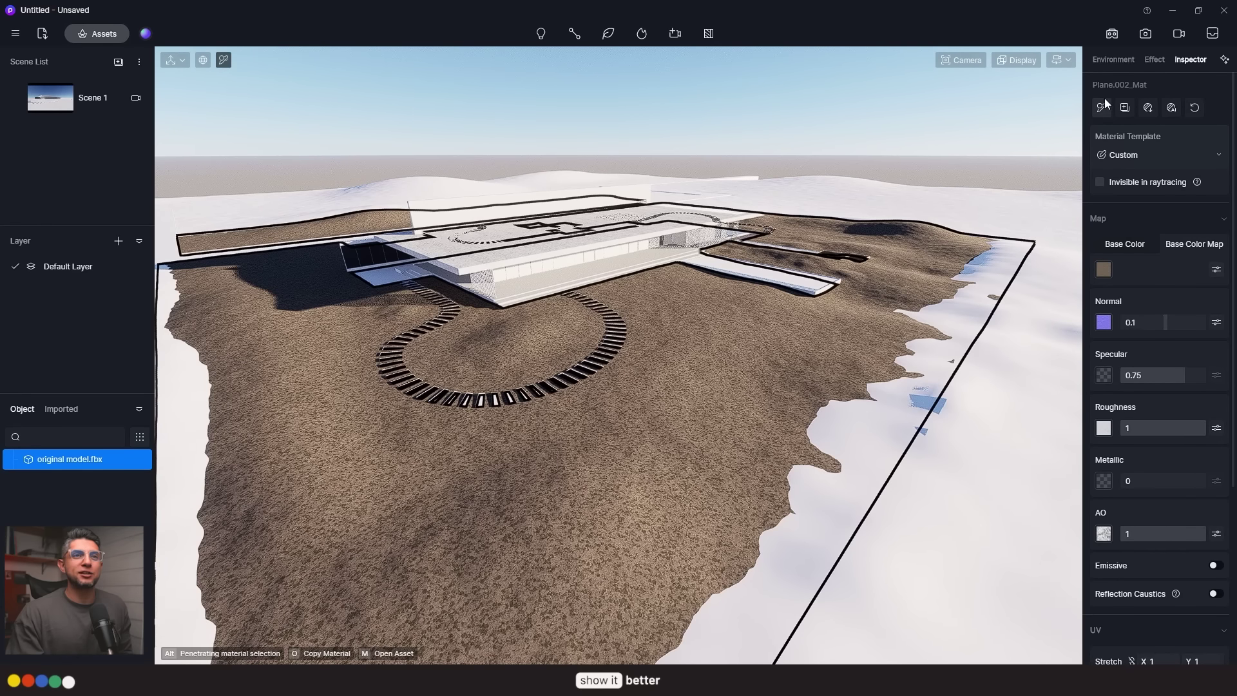
click(1103, 103)
click(993, 445)
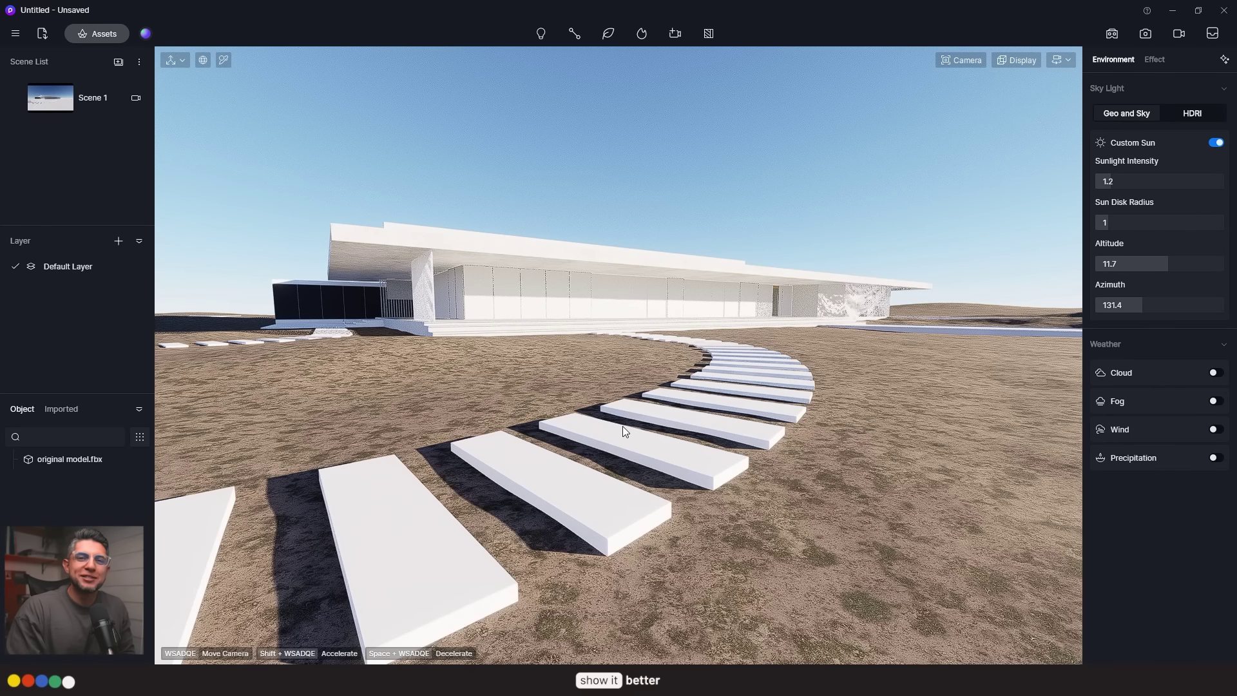
- Assign the tk3fbcgfw_8K albedo, normal, roughness and AO images from the wall_cement_tk3fbcgfw folder to the stepping stones' material
click(664, 435)
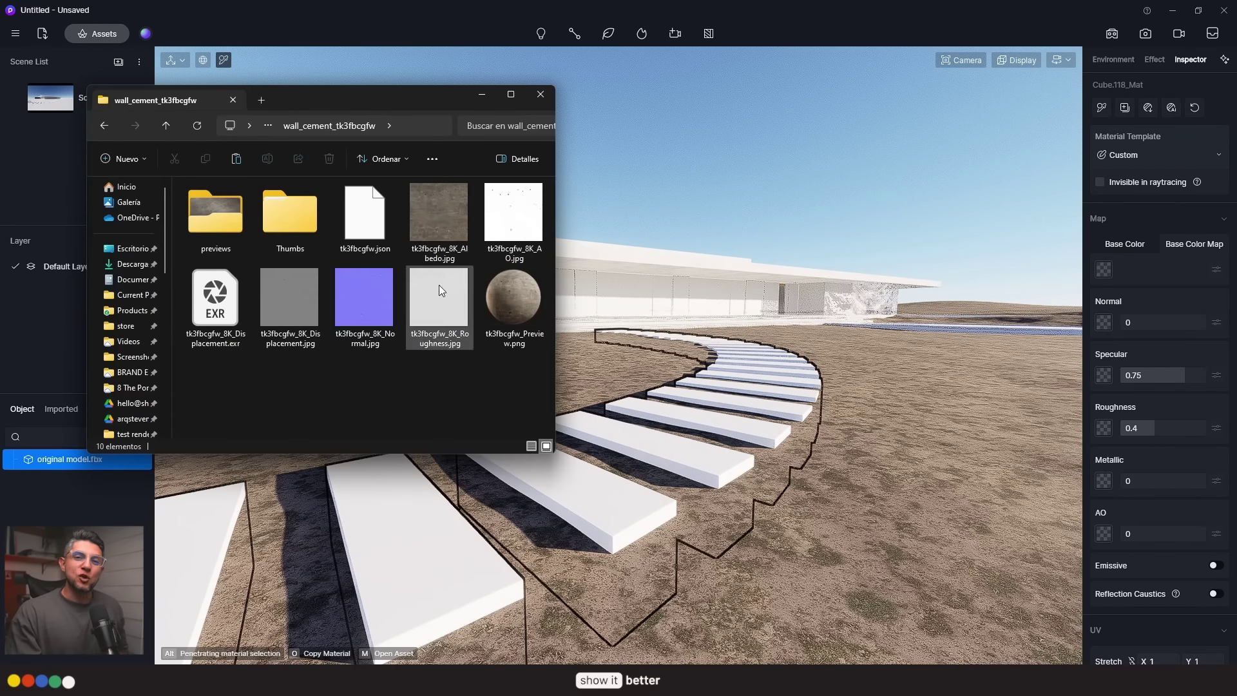
drag(421, 245, 1119, 276)
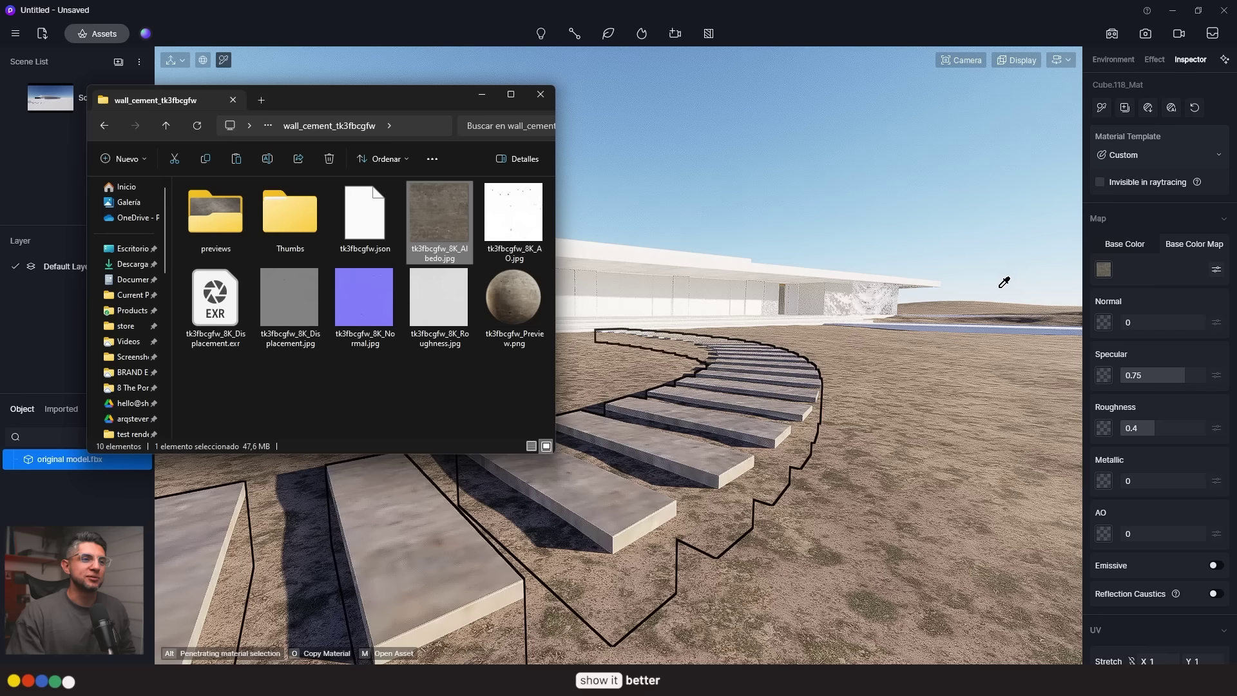
drag(364, 299, 1100, 323)
drag(439, 300, 1113, 413)
drag(514, 219, 1132, 511)
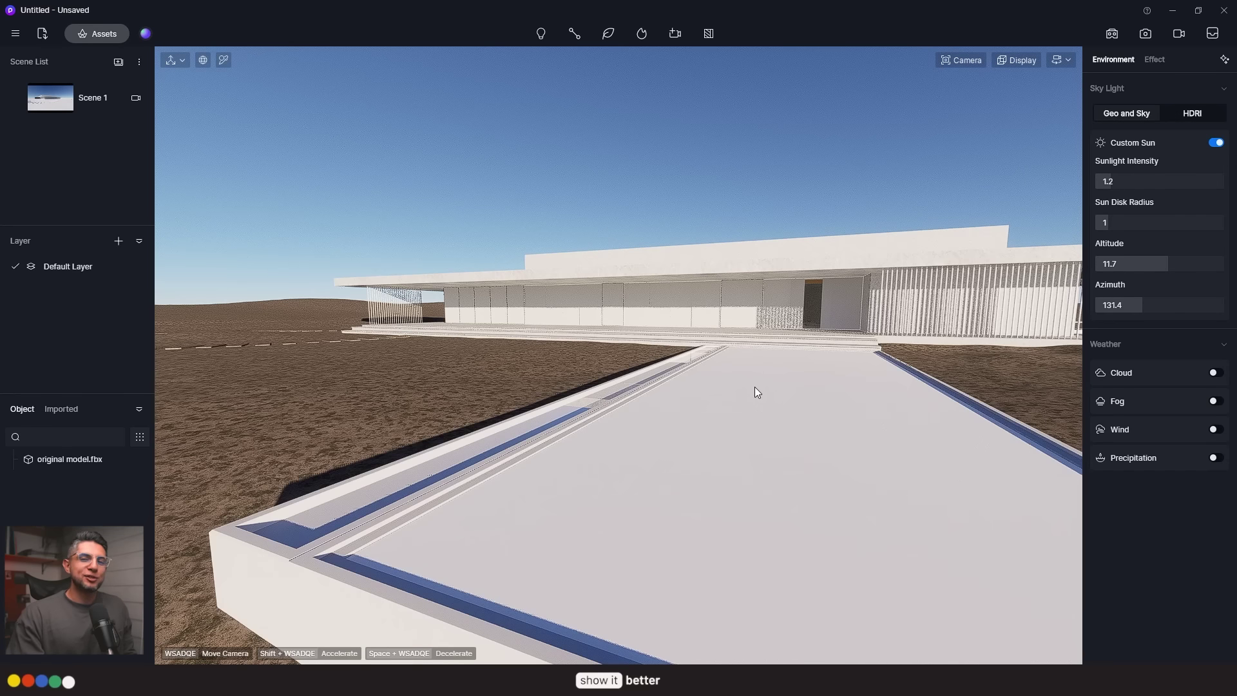
- Change the pool surface's material template to Water and apply a material from the online library to it
click(756, 389)
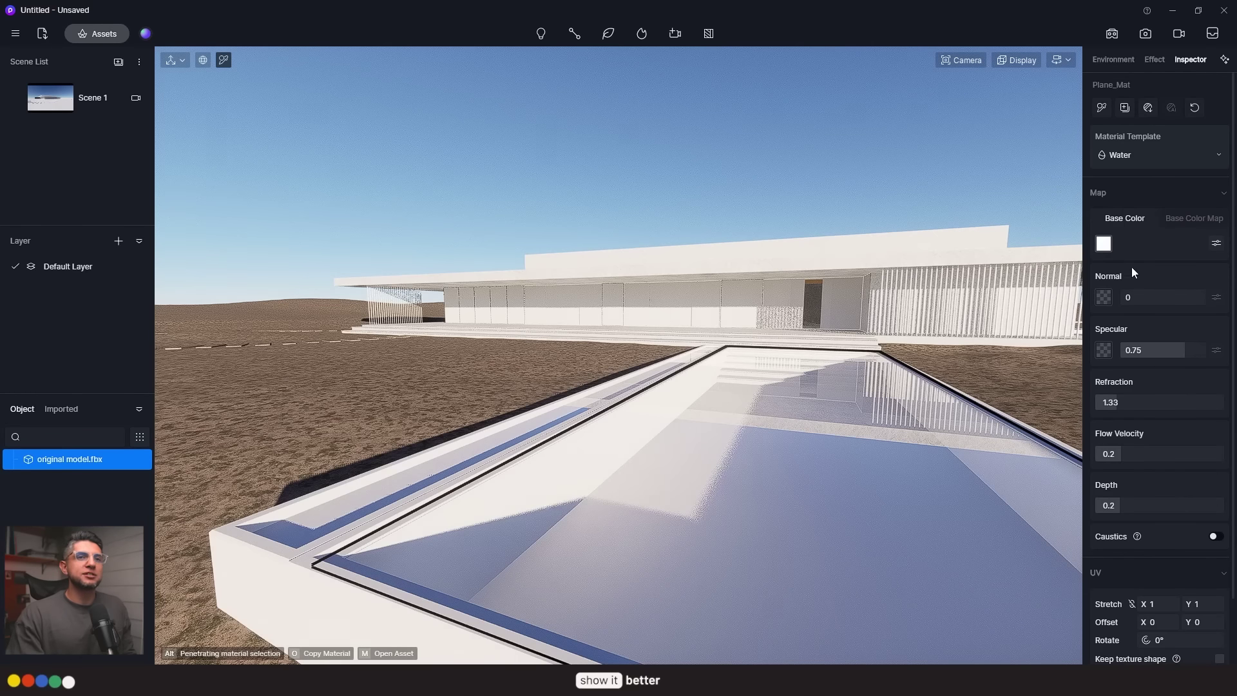
click(1153, 155)
click(1149, 293)
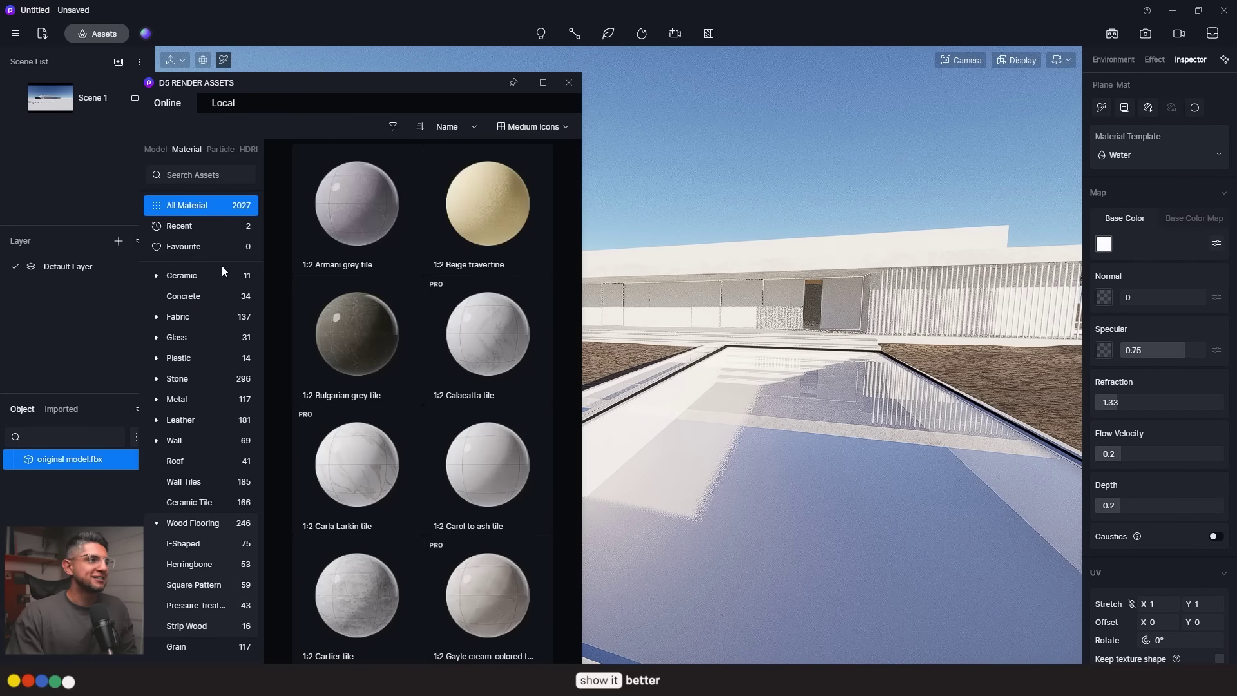
drag(406, 257, 749, 431)
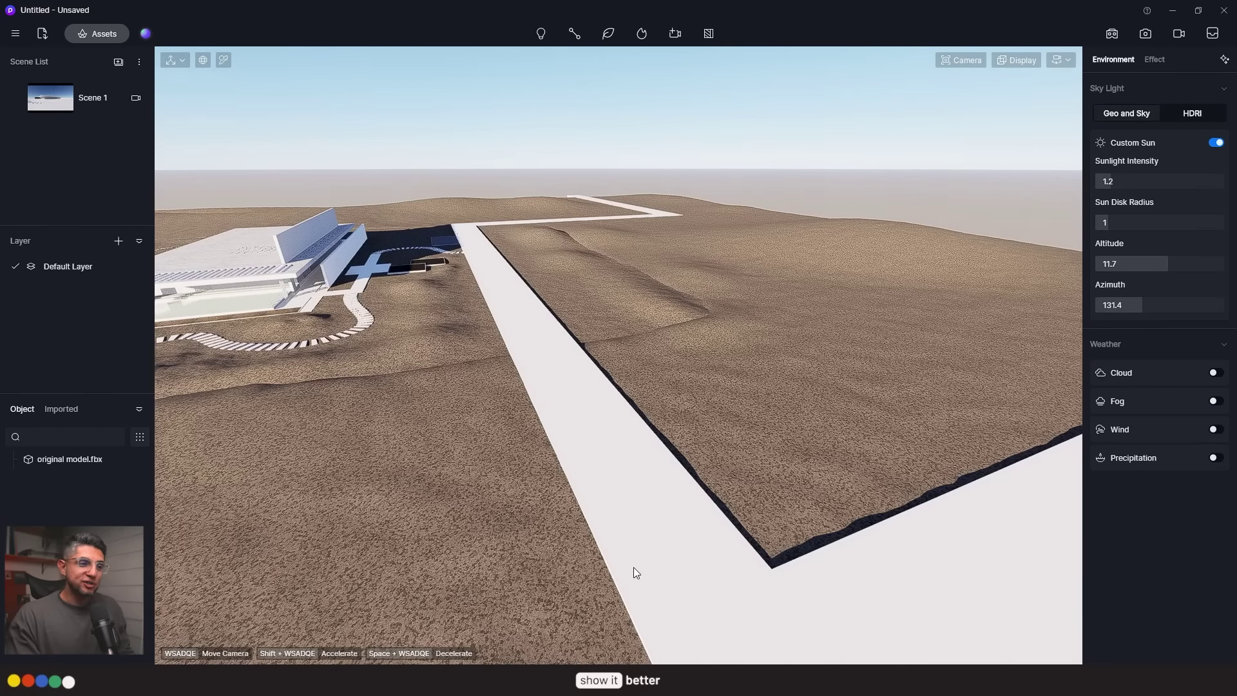
click(639, 554)
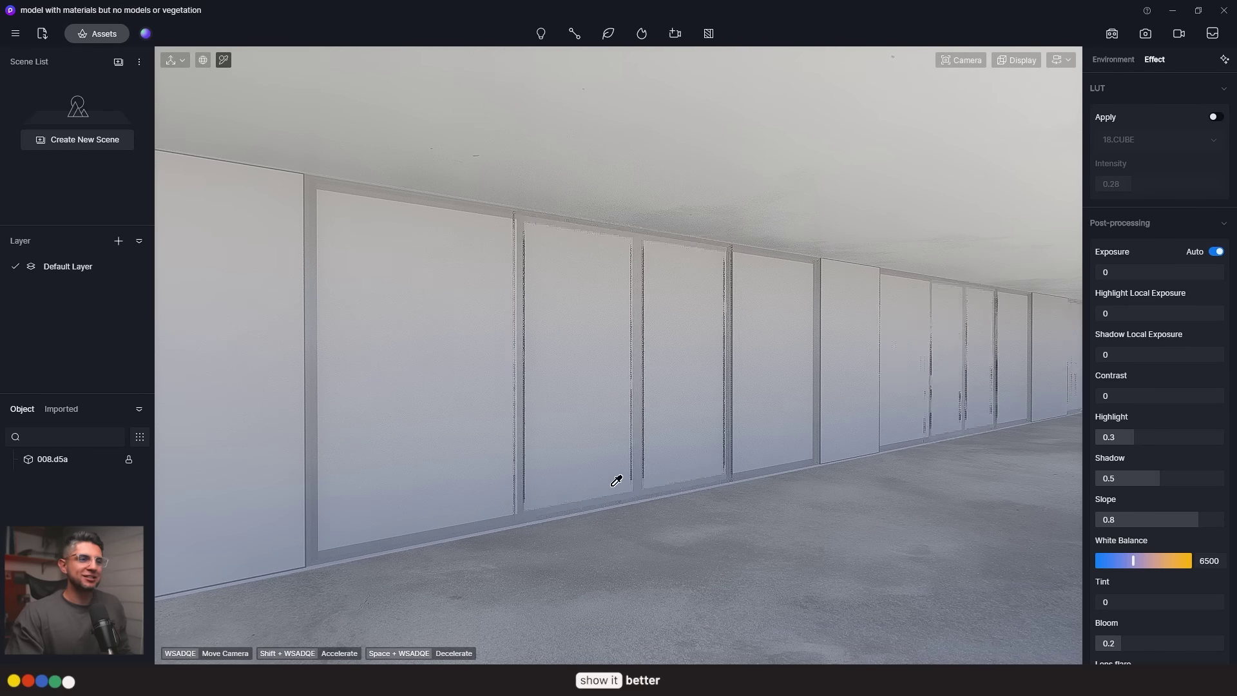
- Change the material template of the facade's window panes to Transparent
click(612, 438)
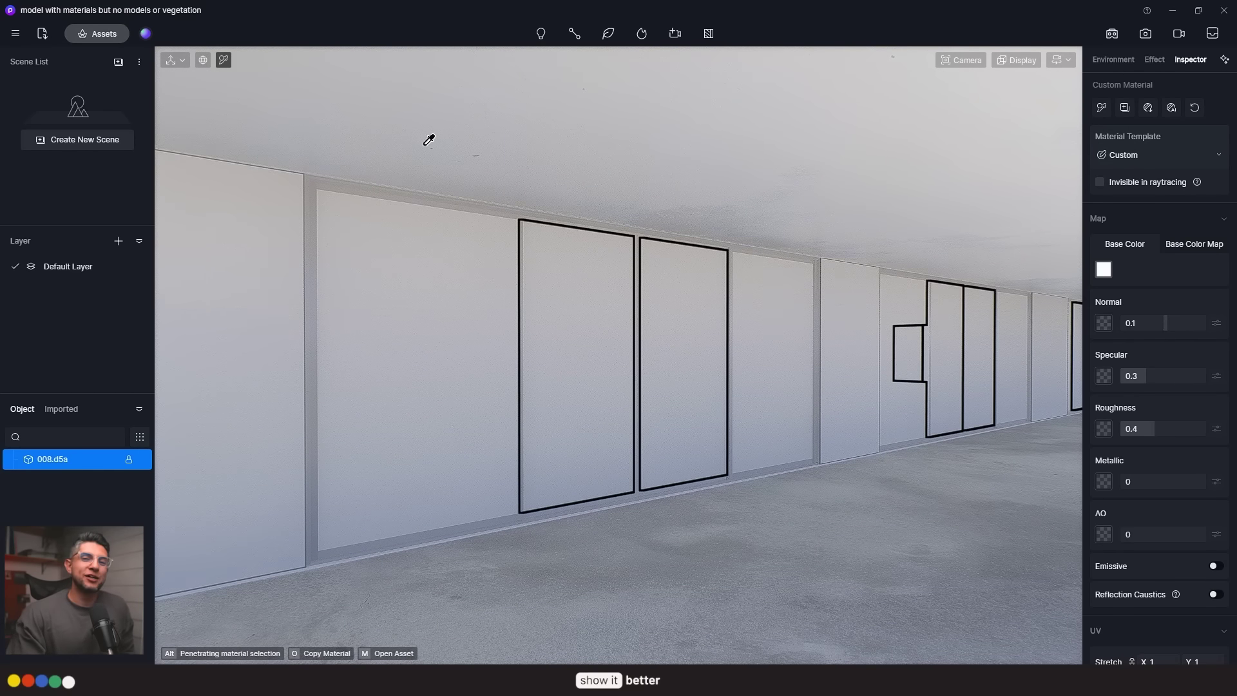
click(1125, 156)
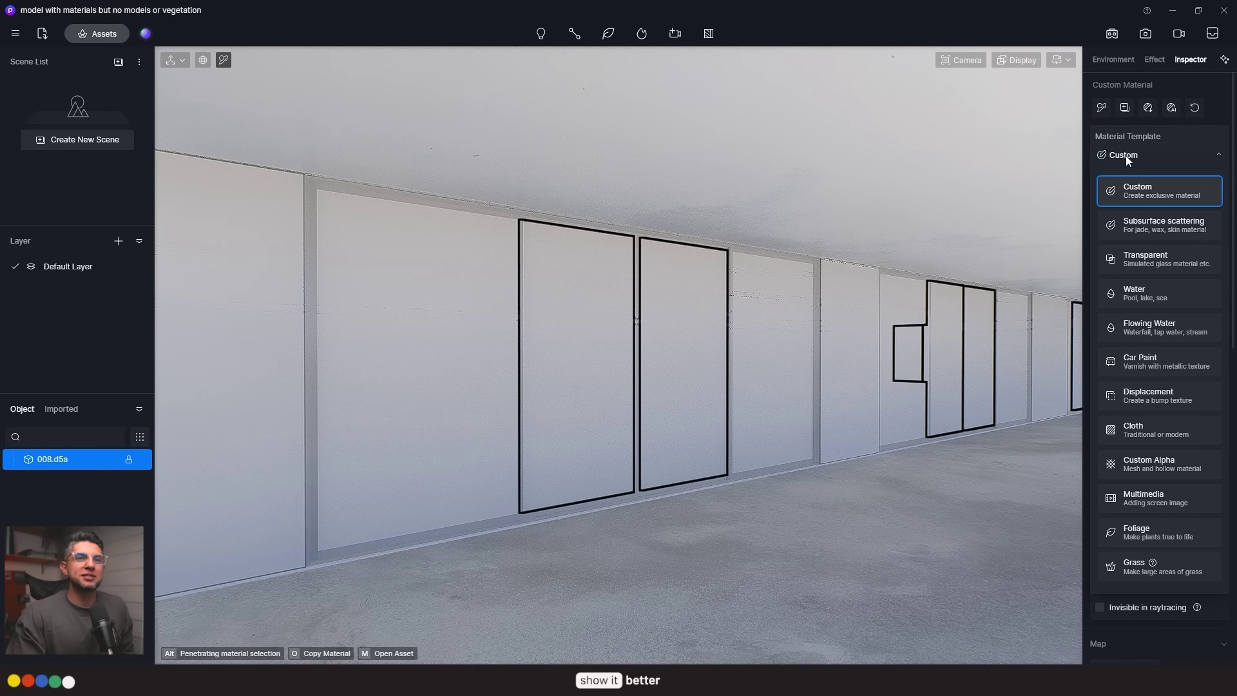
click(1156, 257)
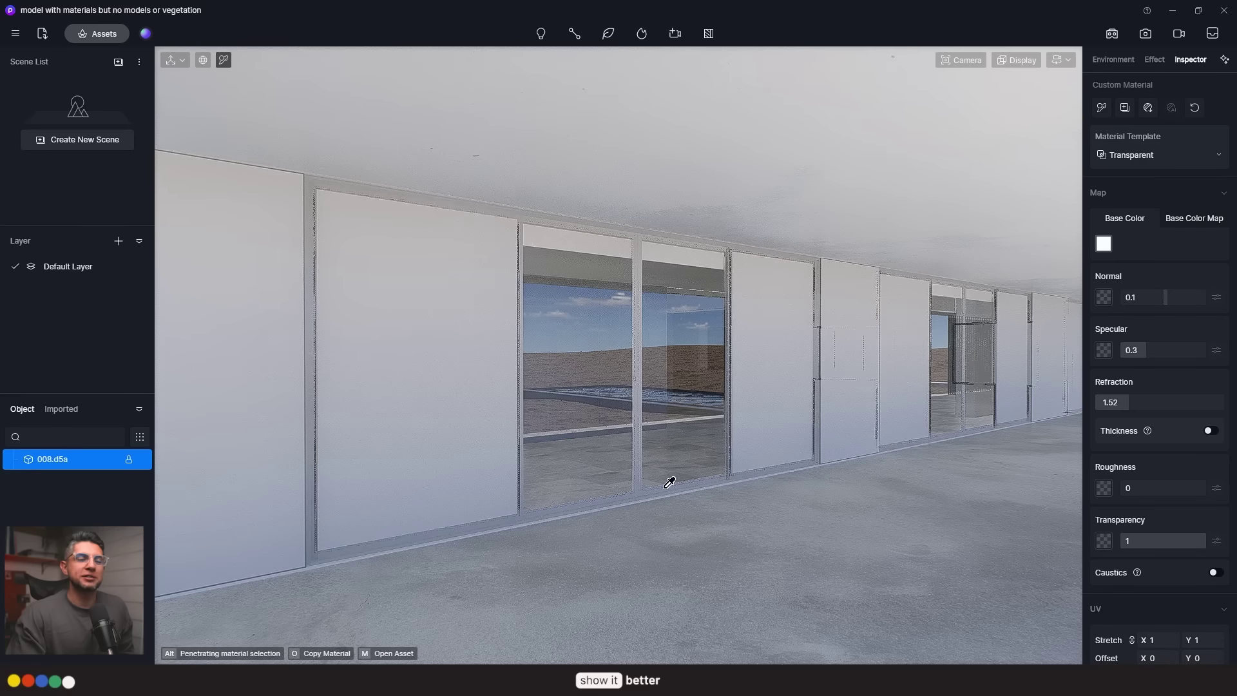
- Apply the Normal Glass material from the online library's transparent glass category to the facade glazing
click(101, 33)
click(65, 275)
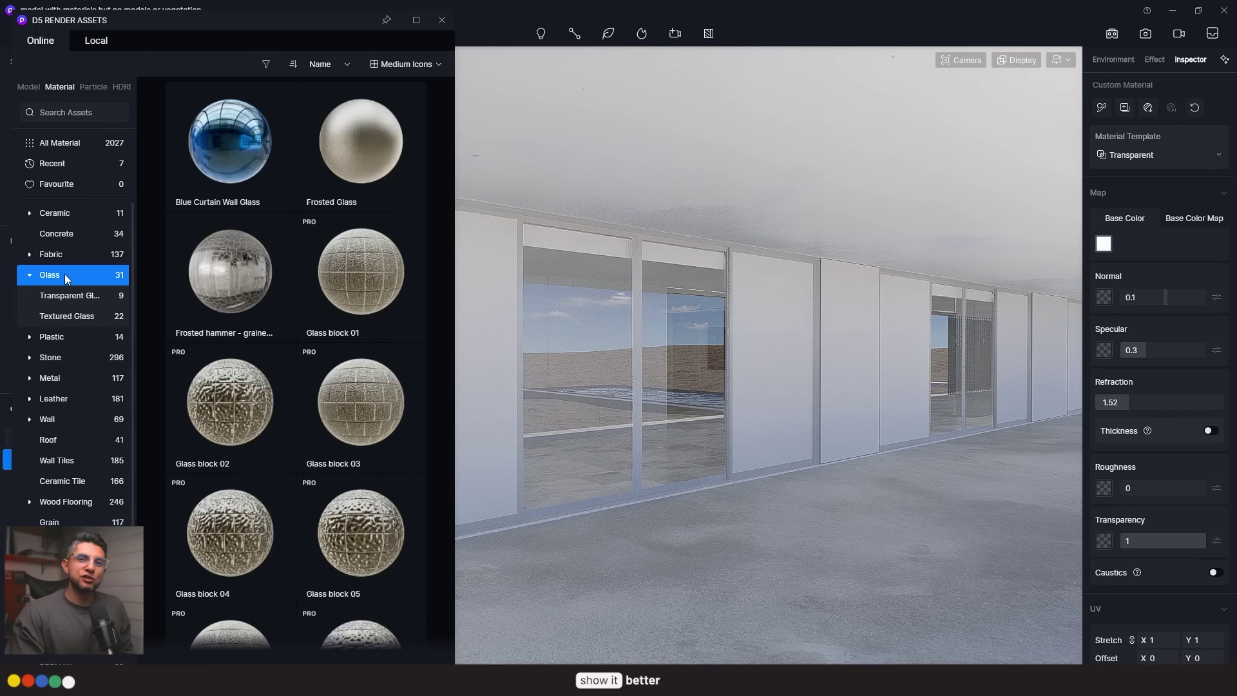
click(68, 295)
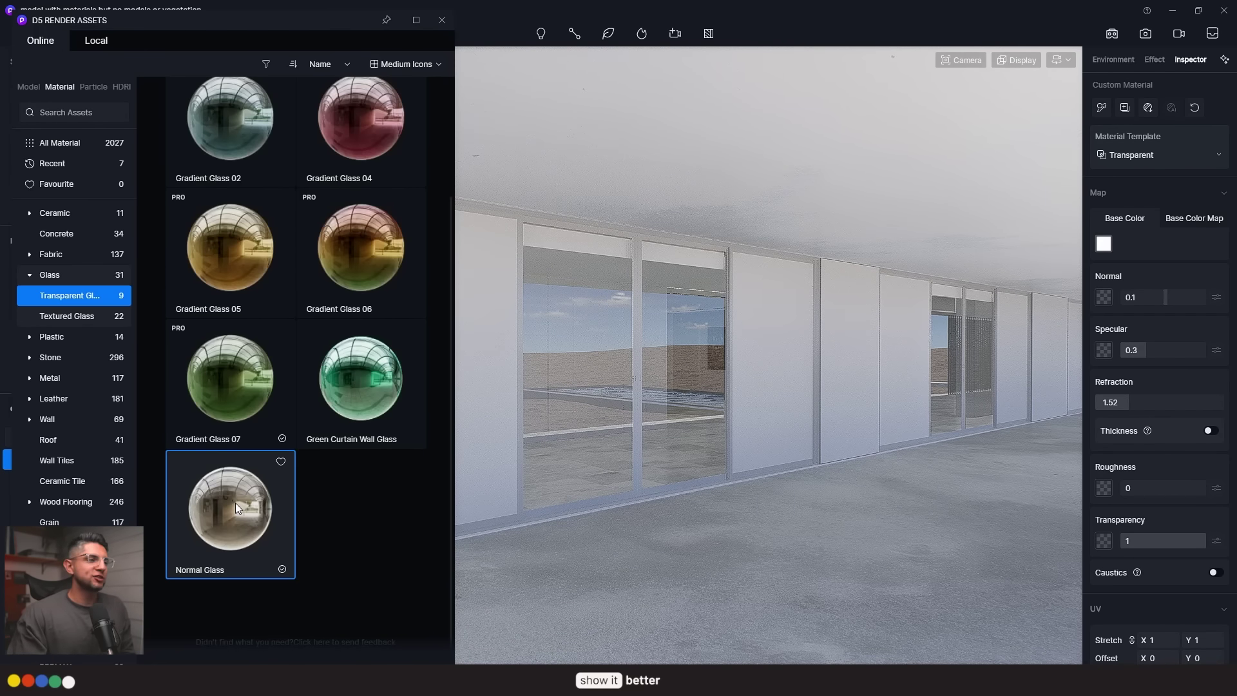
drag(235, 502, 993, 500)
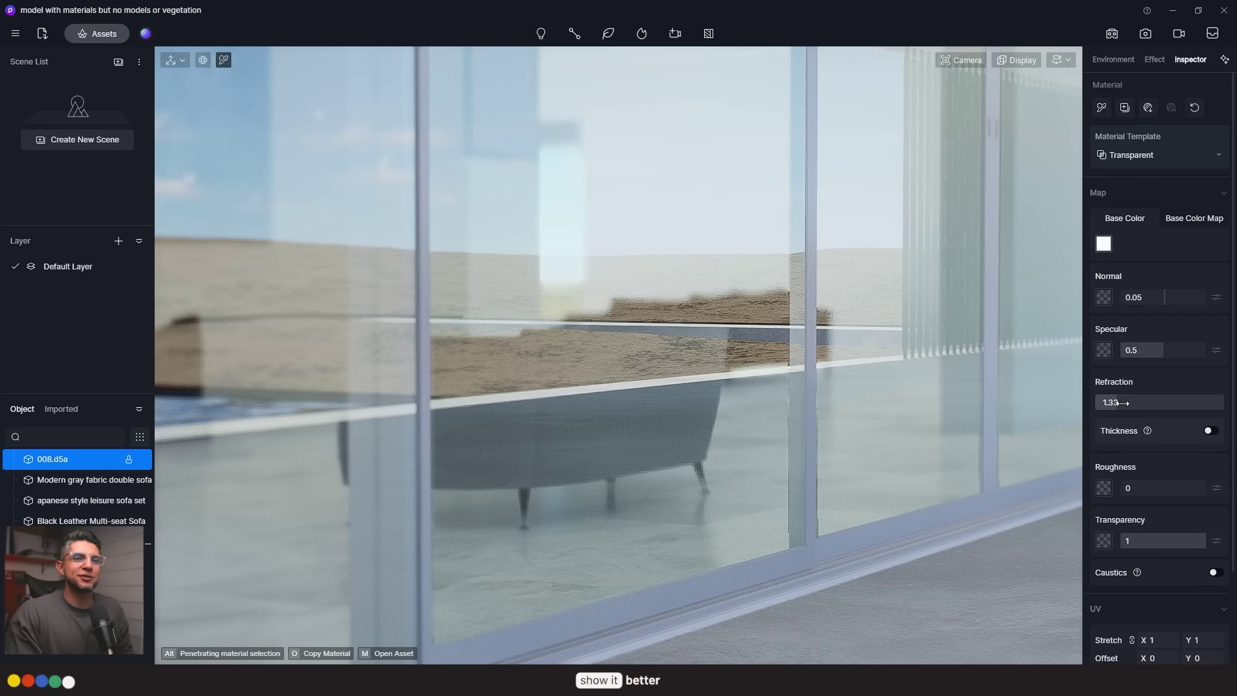
- Set the glass material's refraction to 1.48, enable its Thickness option and adjust the thickness value
drag(1123, 403, 1149, 403)
click(1211, 431)
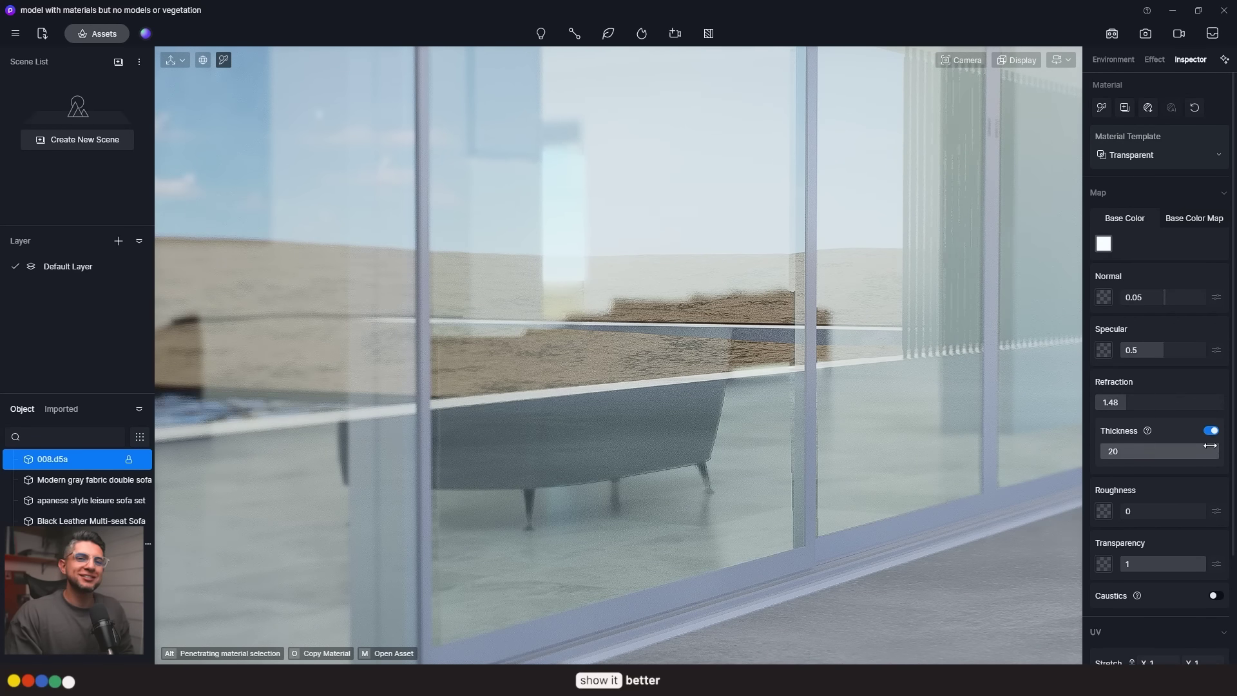
drag(1209, 451, 1222, 451)
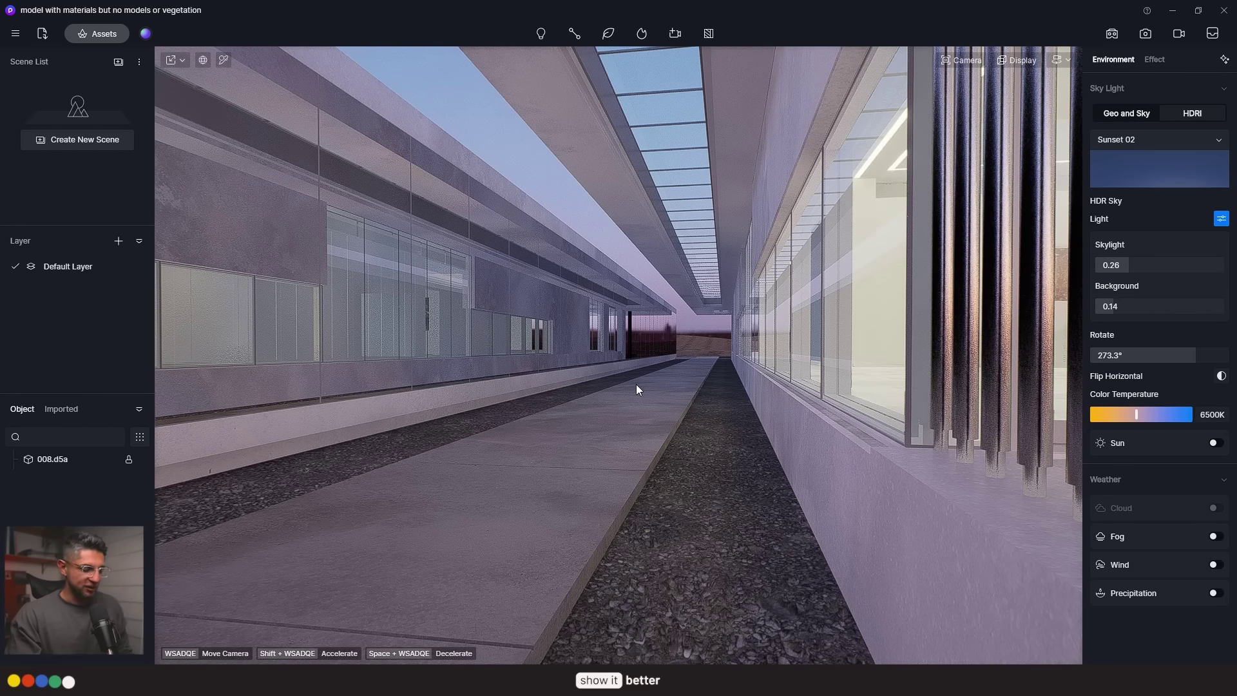
- Enable Round Corner on the concrete material of the low wall below the facade
click(878, 510)
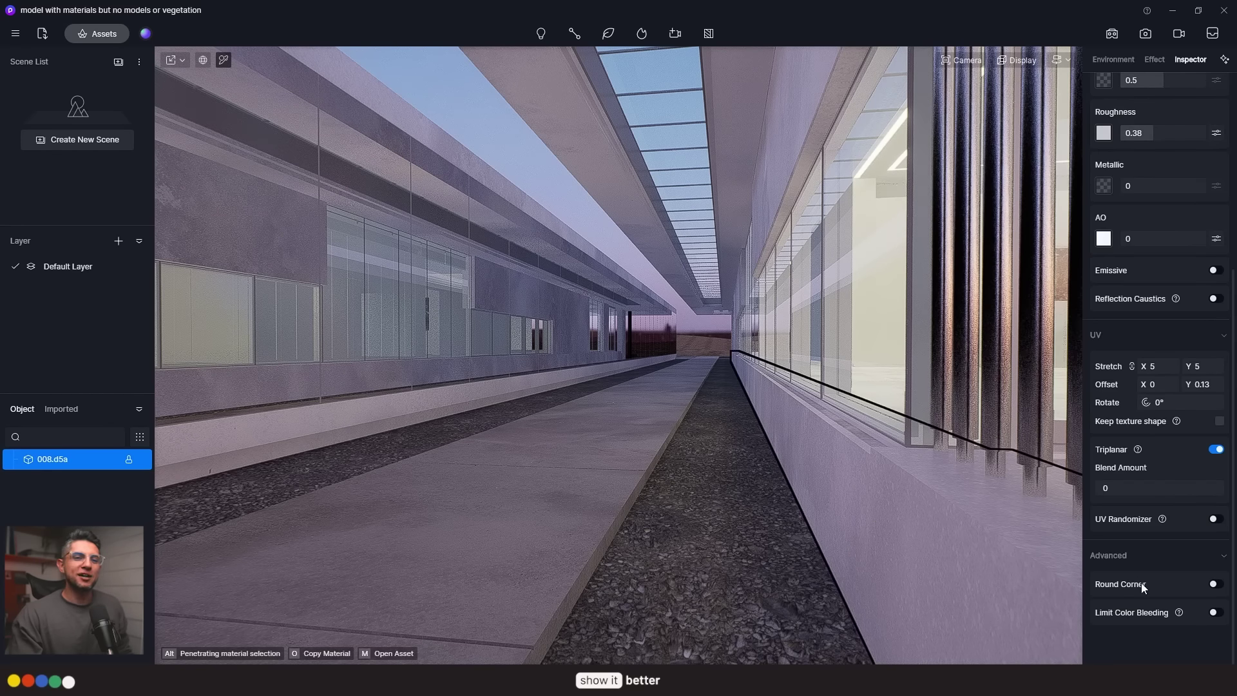
click(1214, 584)
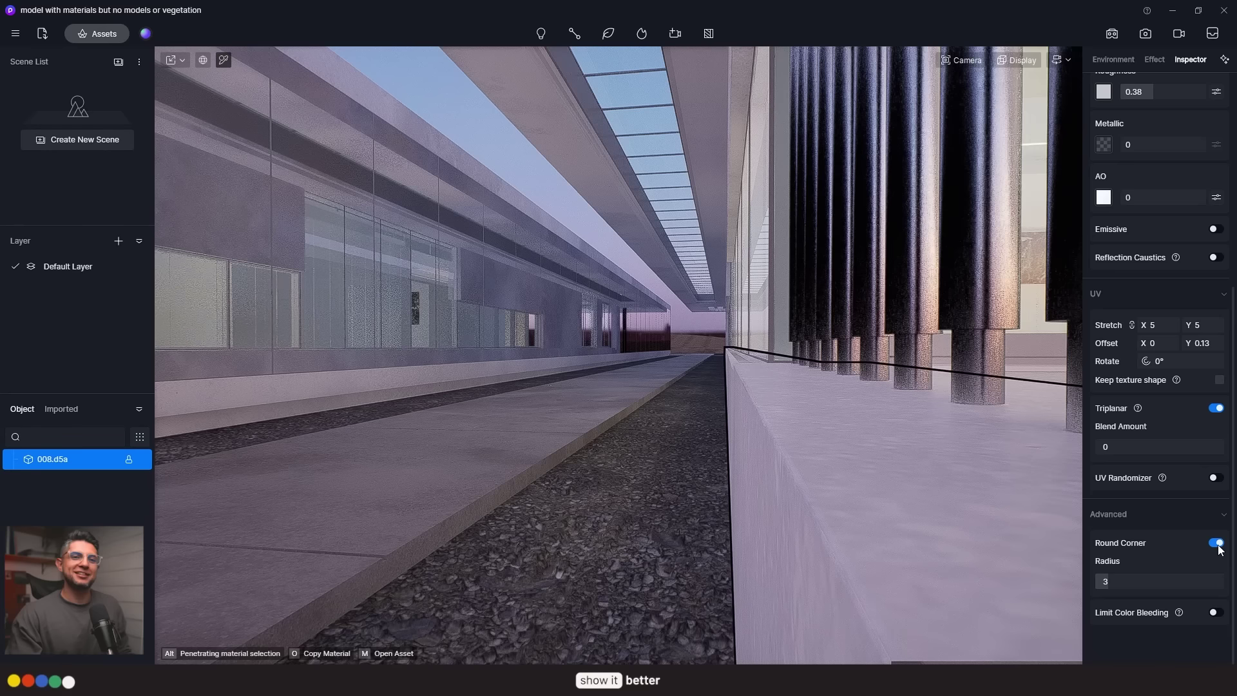
click(1216, 542)
click(1217, 587)
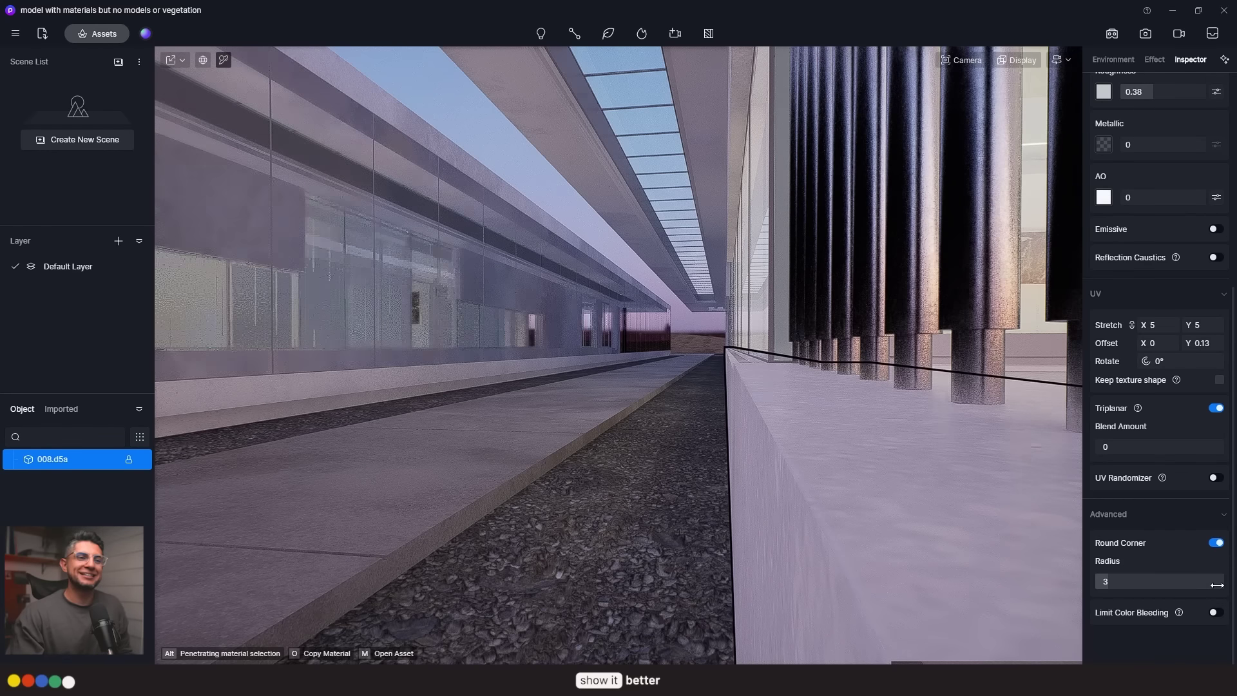
right_drag(897, 541, 708, 505)
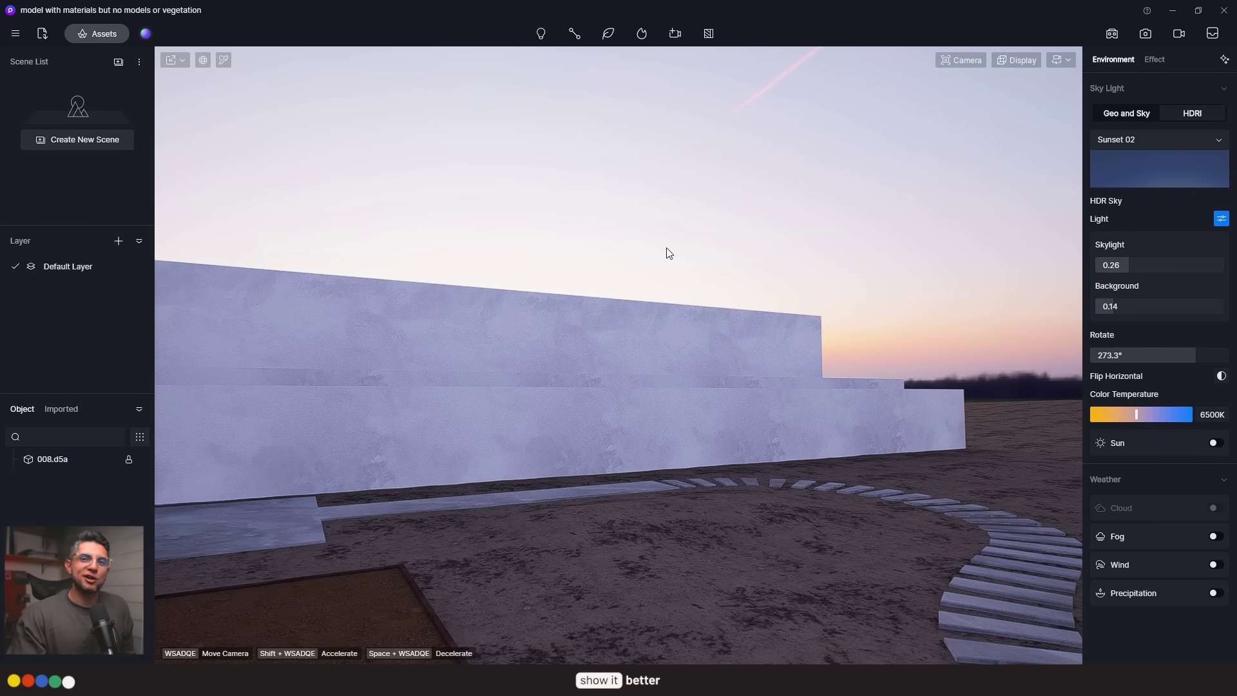
- Browse the decals in the online model library and place Wall dirt 07 from Damaged walls on the tall wall
click(94, 35)
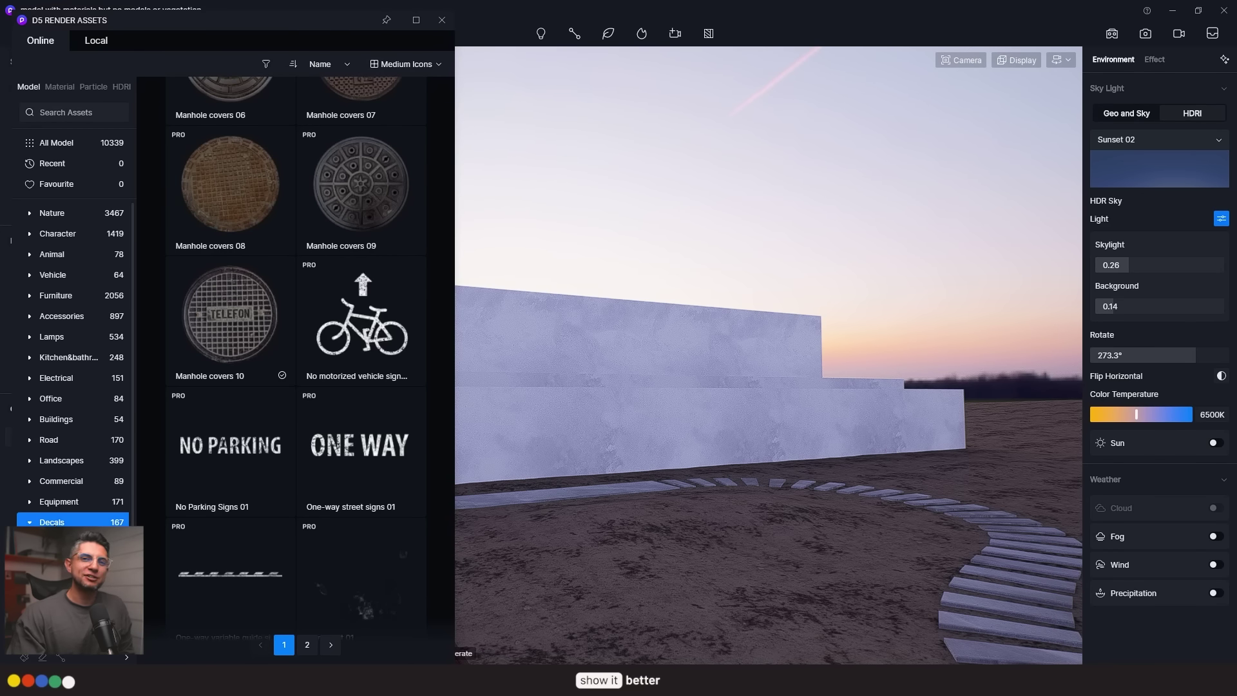
scroll(71, 387, down, 3)
click(53, 462)
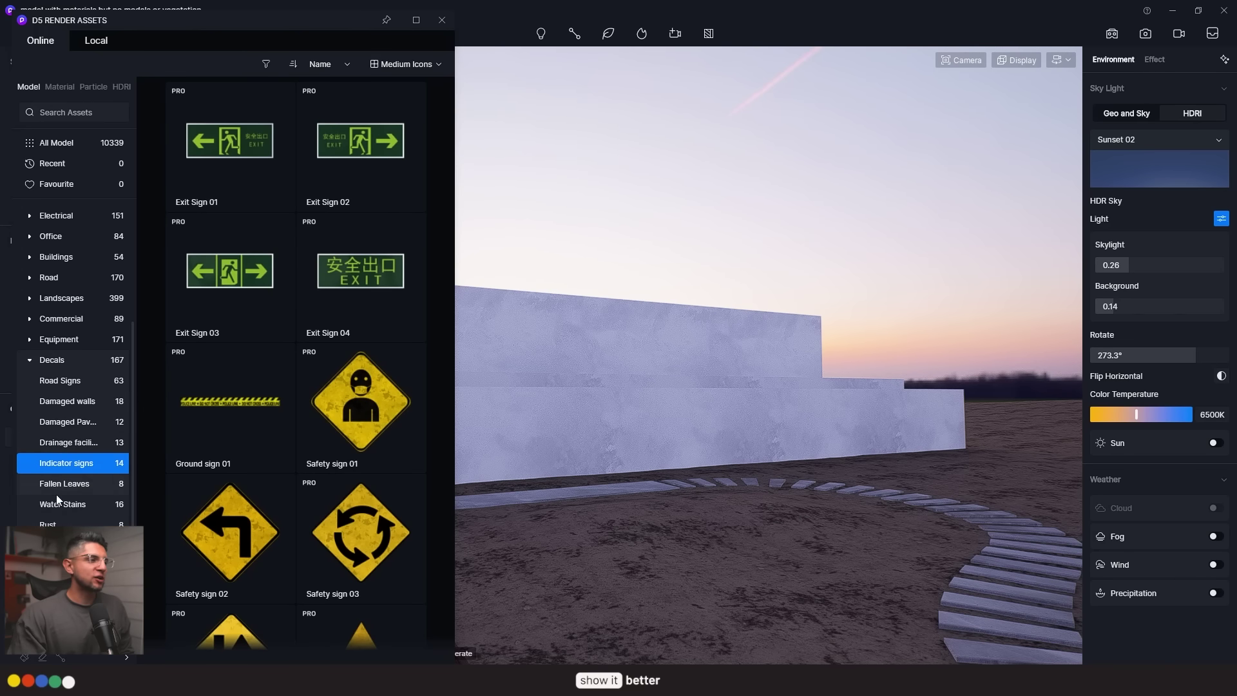
click(63, 545)
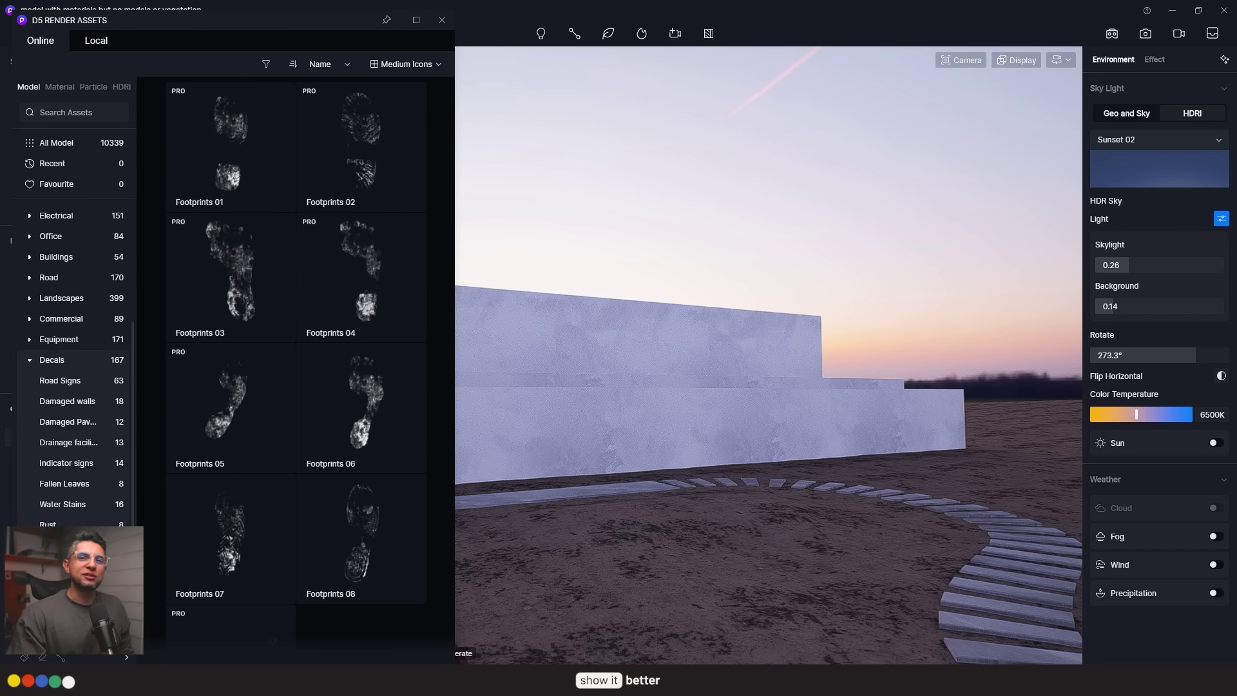
click(63, 565)
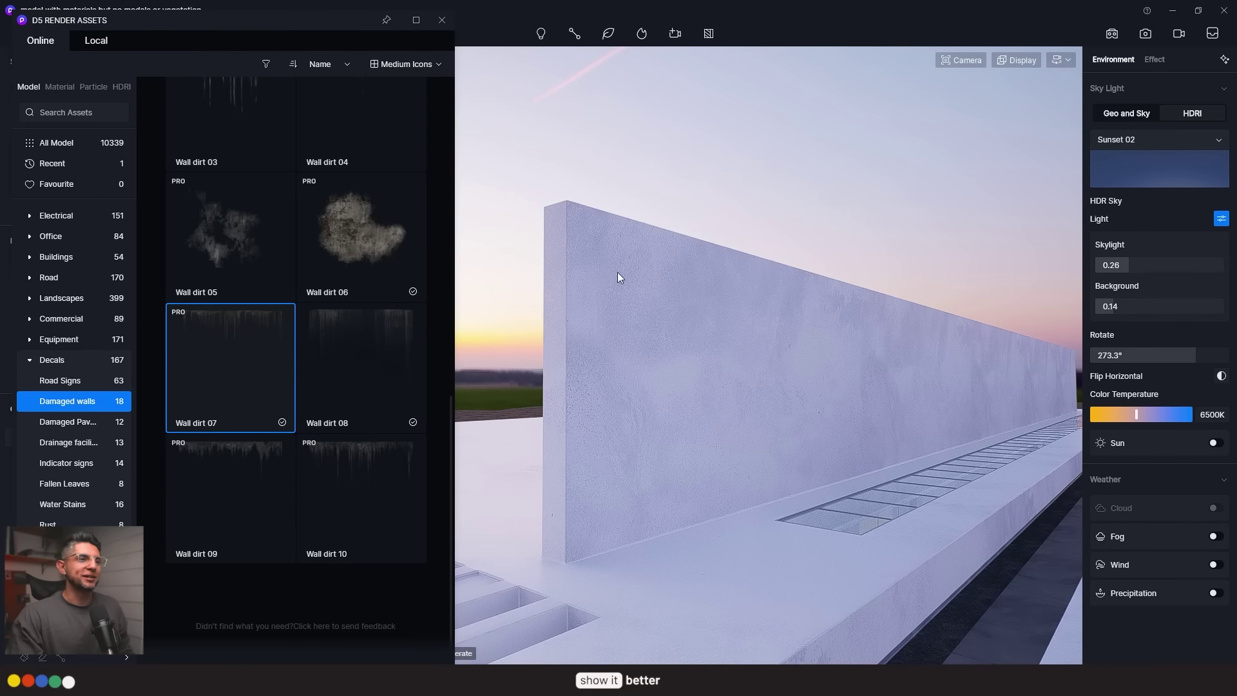
click(651, 323)
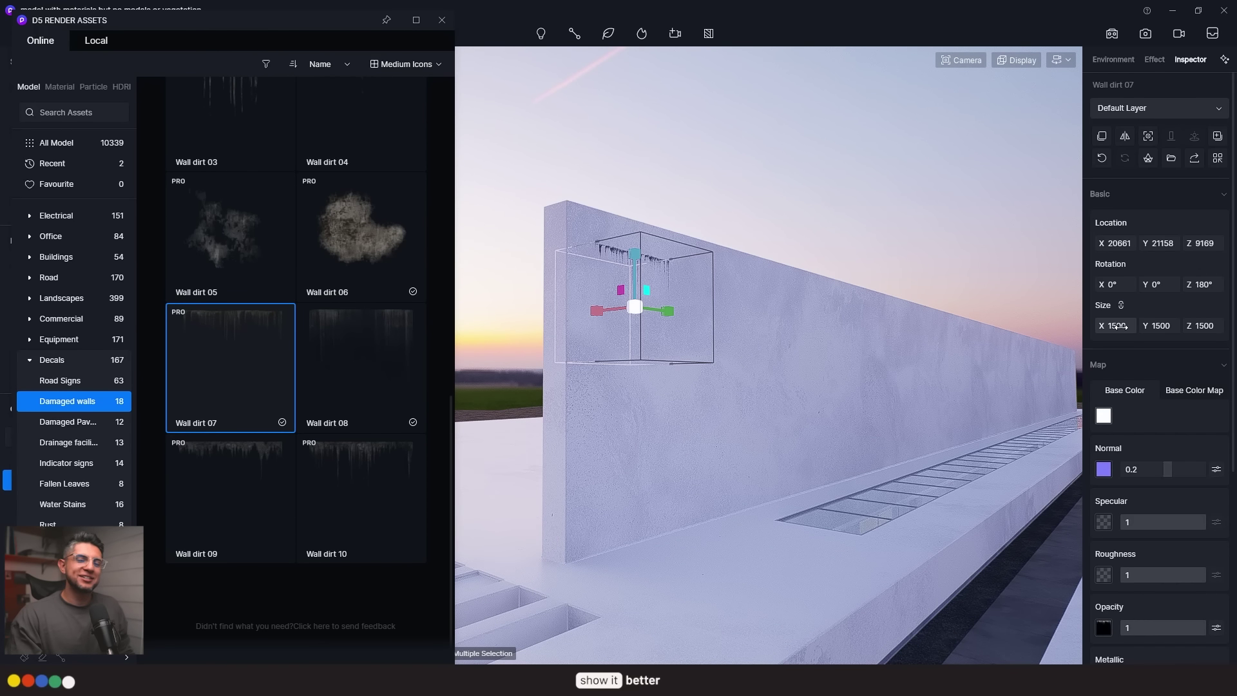
- Scale the wall dirt decal uniformly to a size of 3426 and lower its opacity
drag(1117, 327, 1178, 326)
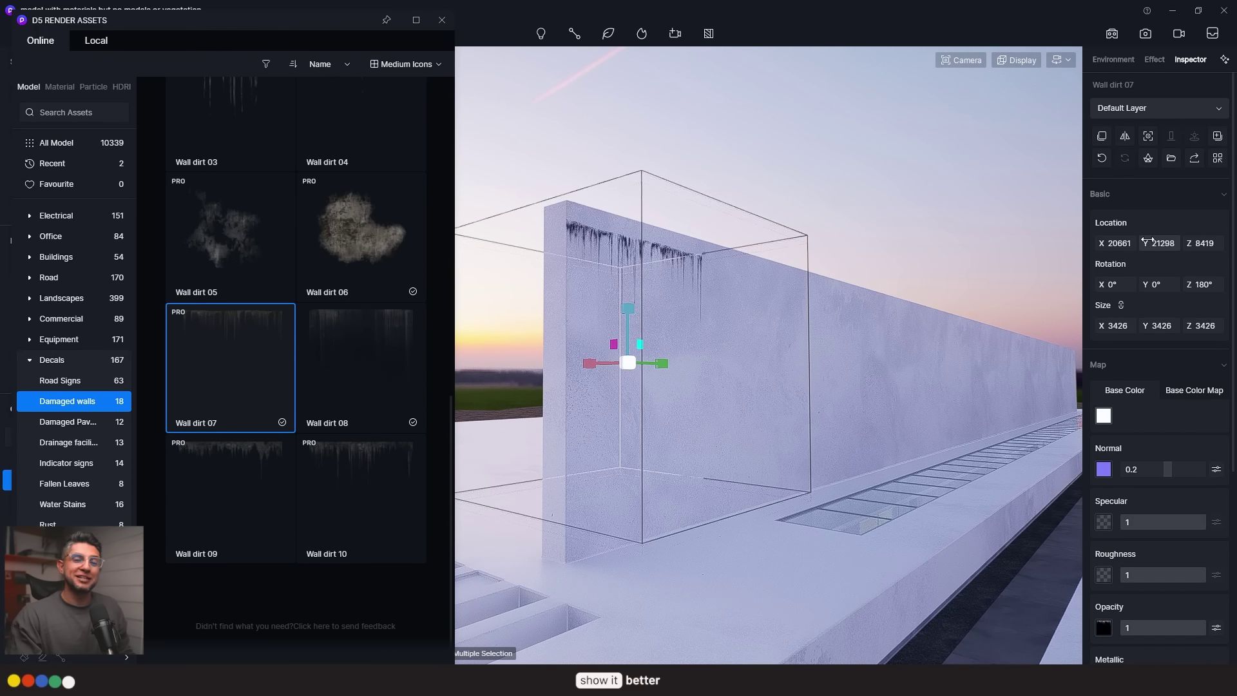
scroll(1184, 475, down, 3)
drag(1187, 475, 1147, 474)
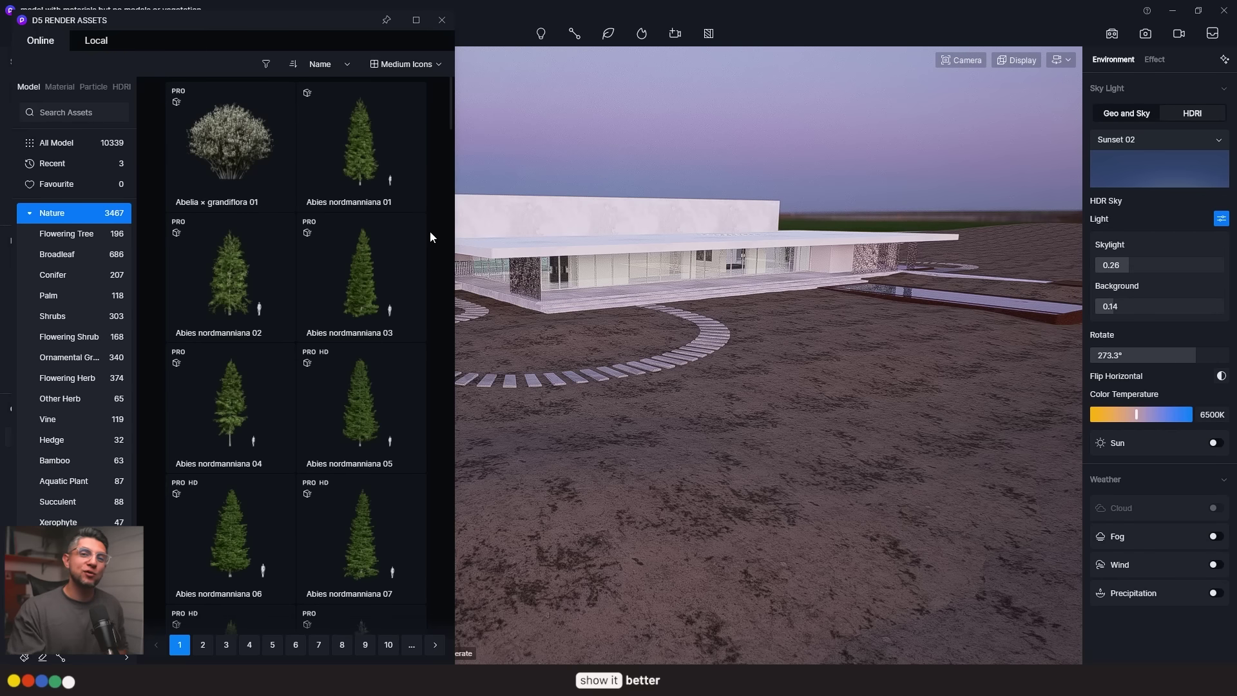
- Browse the Nature models and place the broadleaf tree Albizia falcataria 04 on the terrain in front of the building
scroll(394, 271, down, 10)
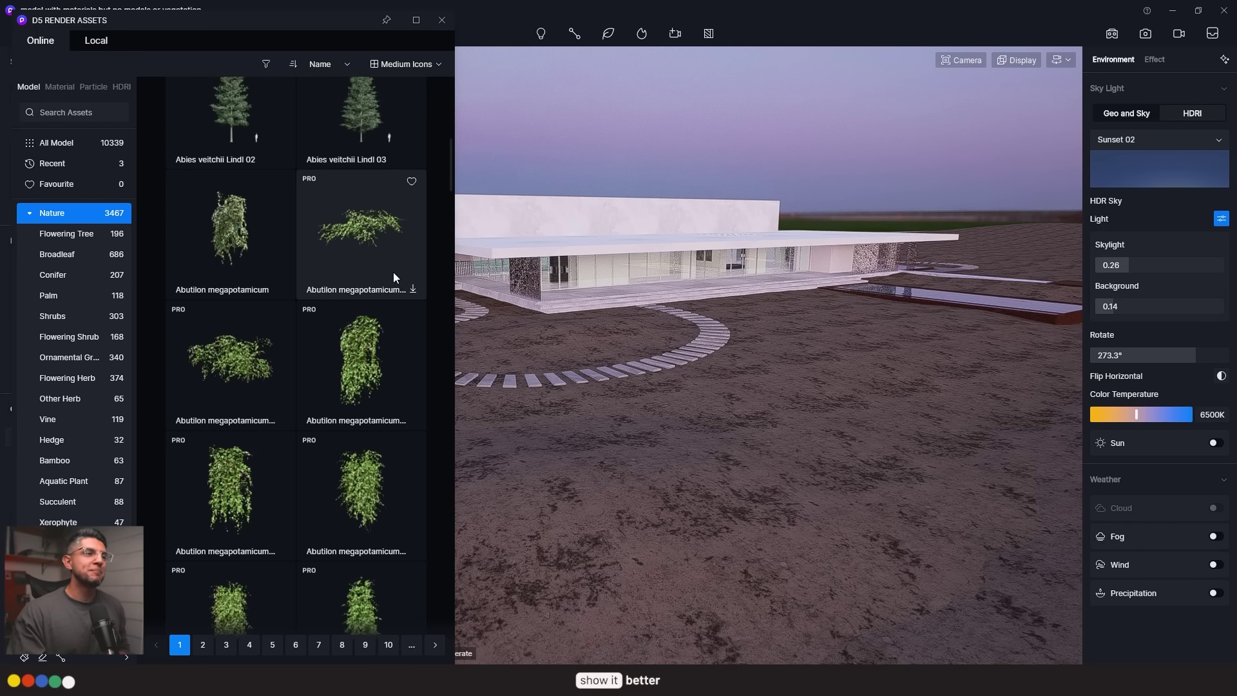
scroll(393, 272, down, 3)
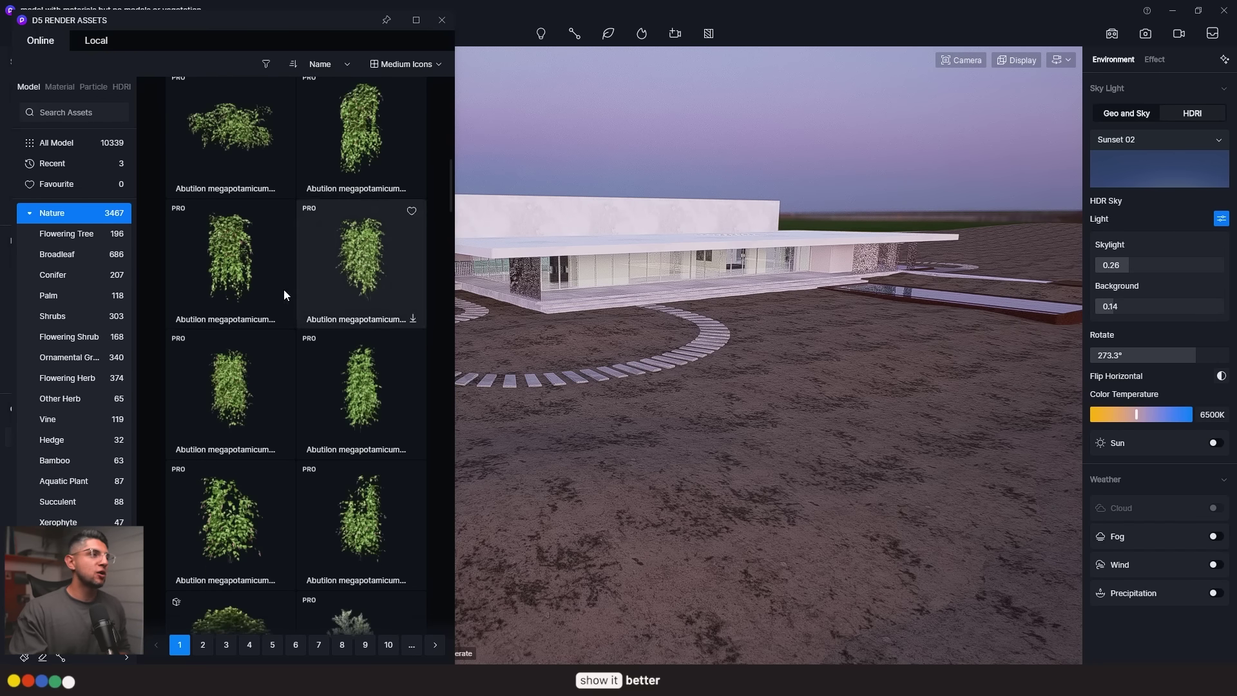
click(57, 234)
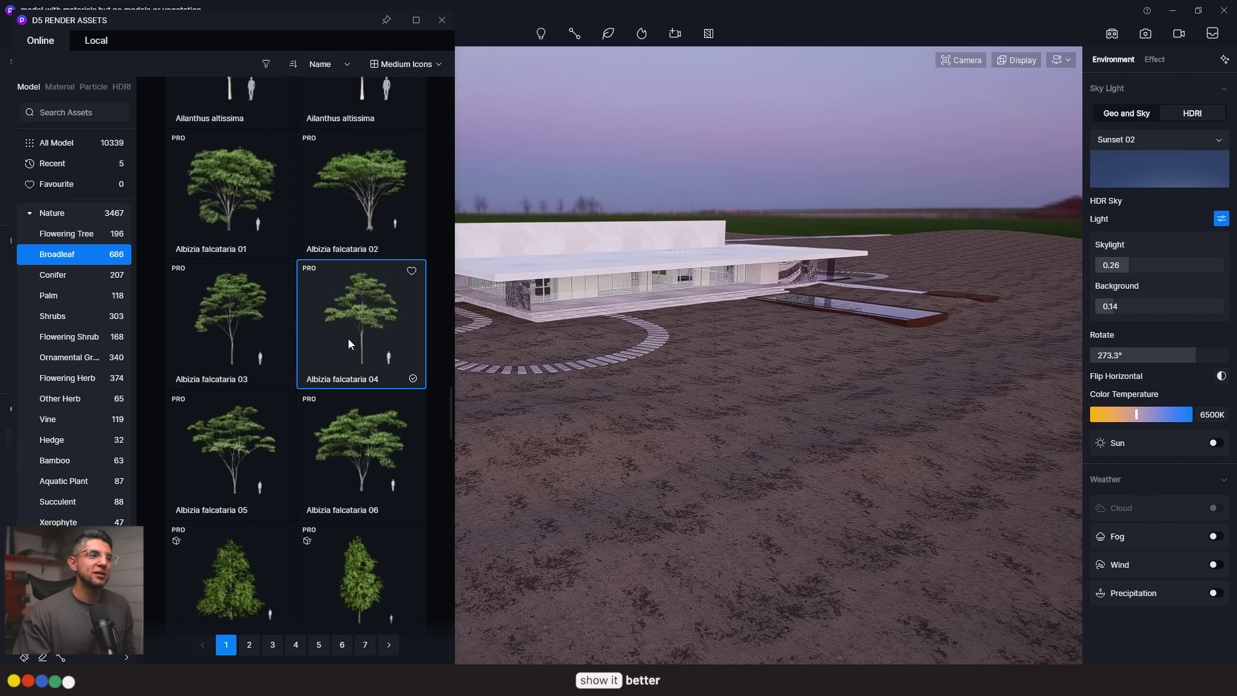
drag(348, 339, 890, 493)
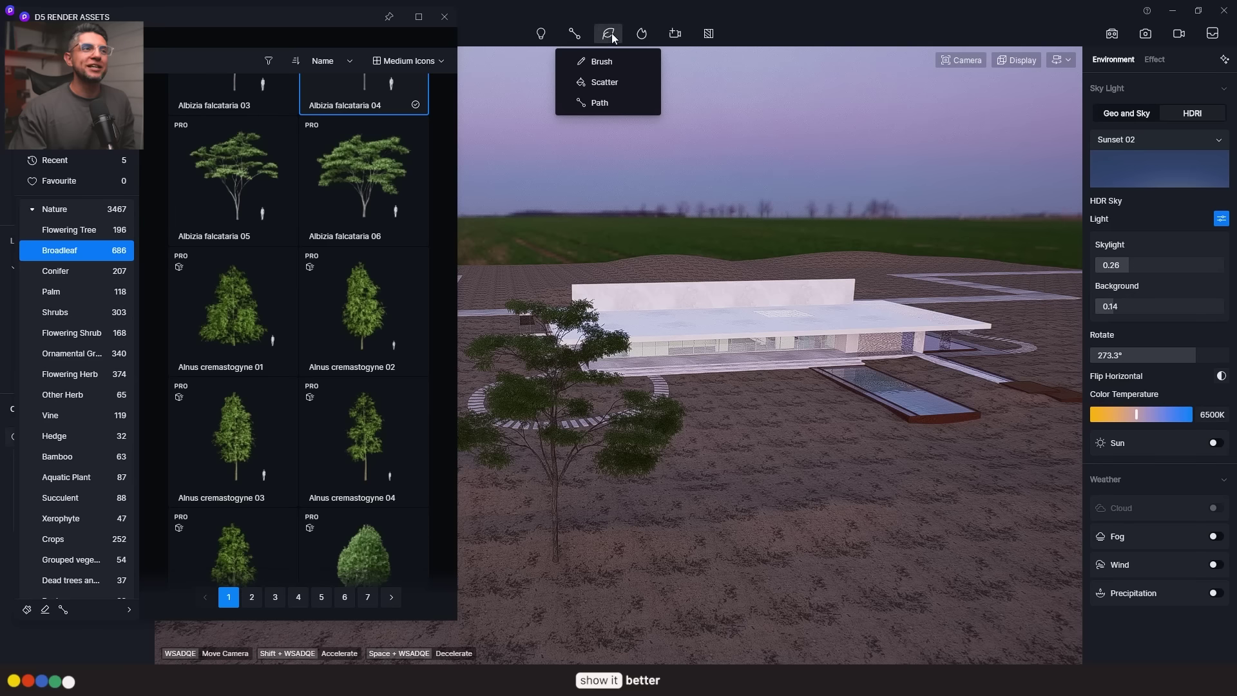
- Paint six conifer models, including Araucaria angustifolia 01, 02, 04 and 06, over the terrain around the building with the vegetation Brush
click(601, 61)
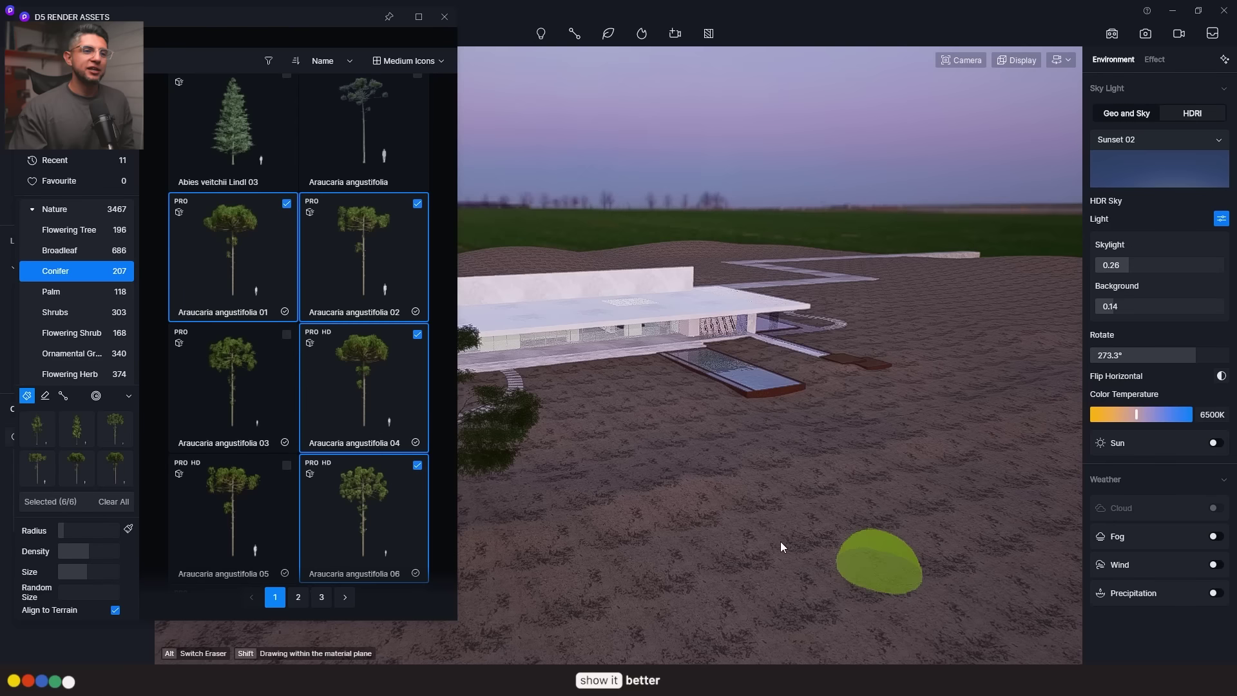
mouse_move(779, 532)
right_down()
mouse_move(865, 556)
mouse_move(682, 531)
right_up()
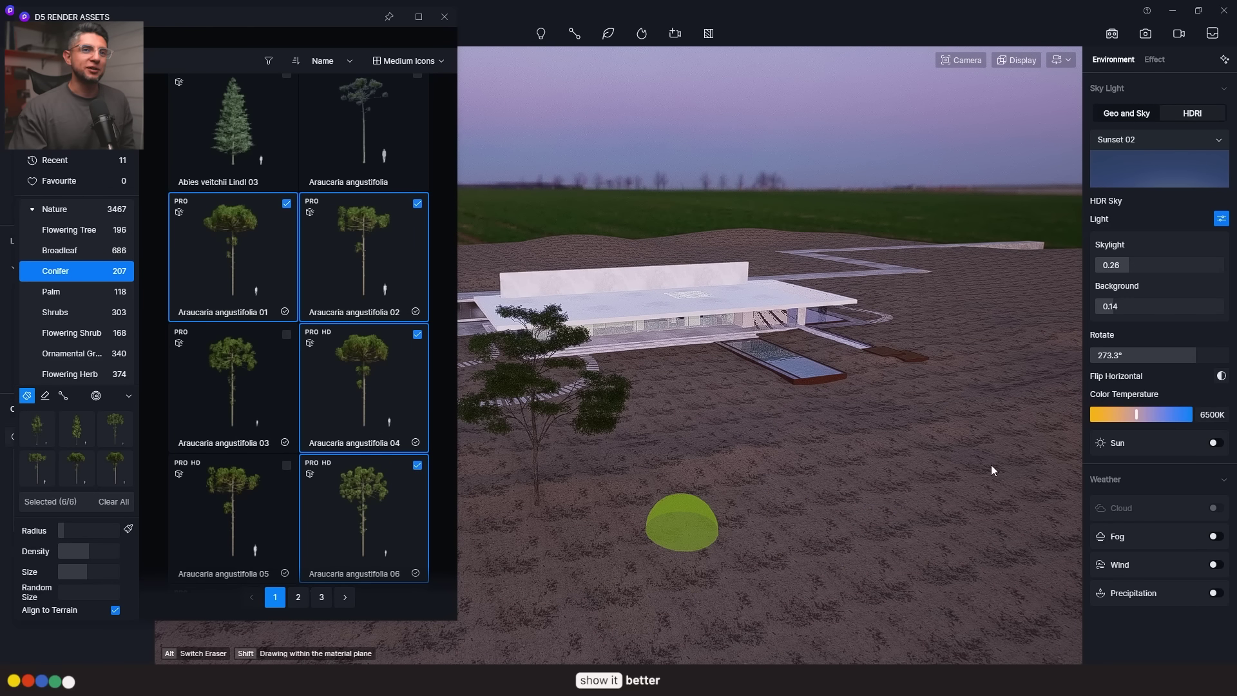
right_drag(991, 465, 737, 500)
click(737, 499)
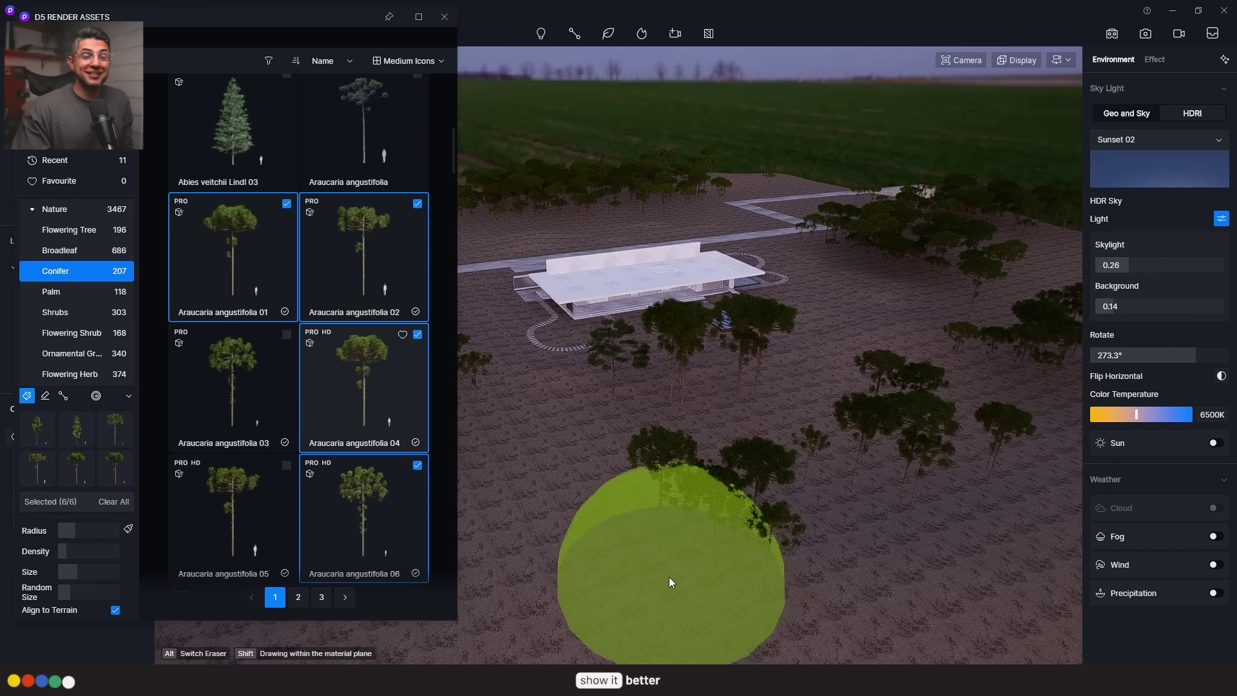
mouse_move(669, 577)
mouse_down()
mouse_move(611, 565)
mouse_move(793, 554)
mouse_up()
- Draw a vegetation Path of four shrub models, including Aucuba japonica 04, along the curved stepping-stone walkway and adjust its node's smoothness
click(601, 33)
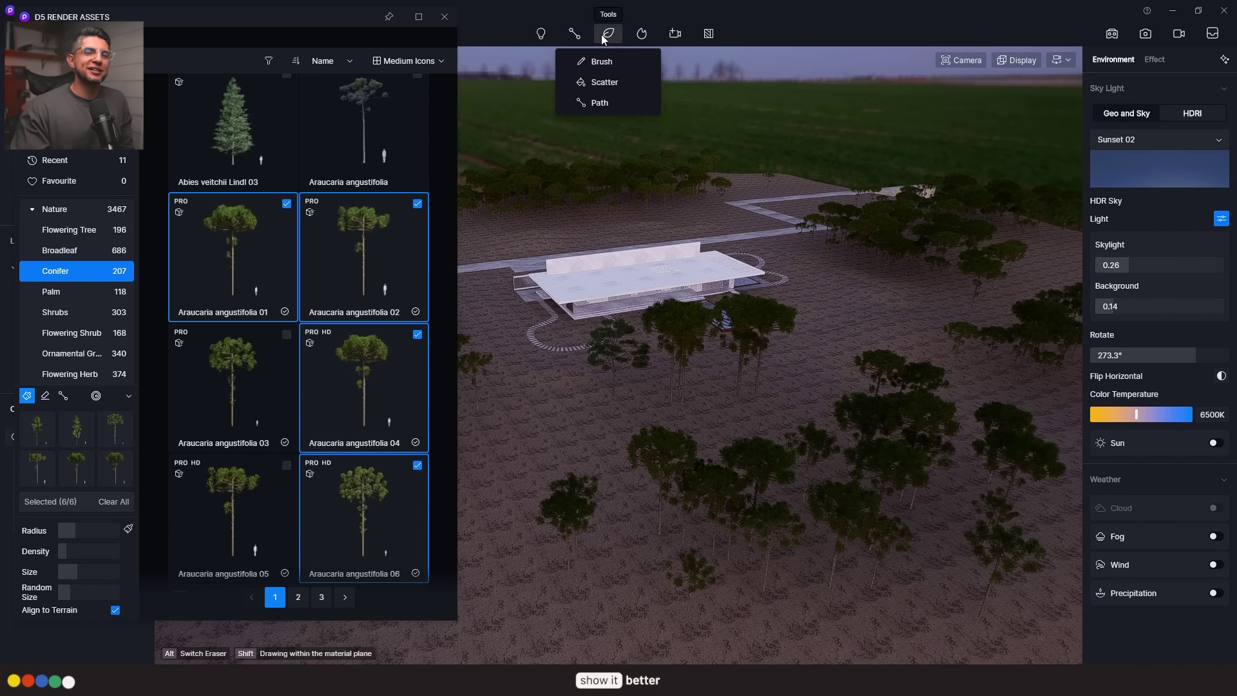
click(604, 96)
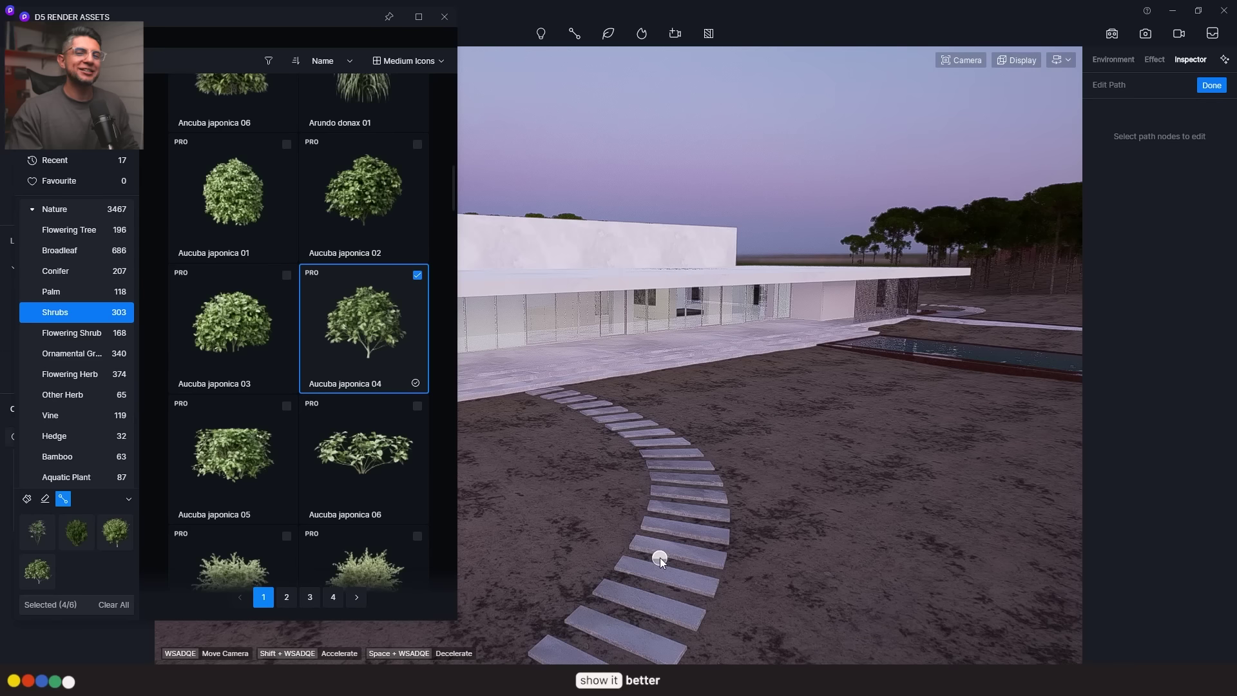
click(521, 398)
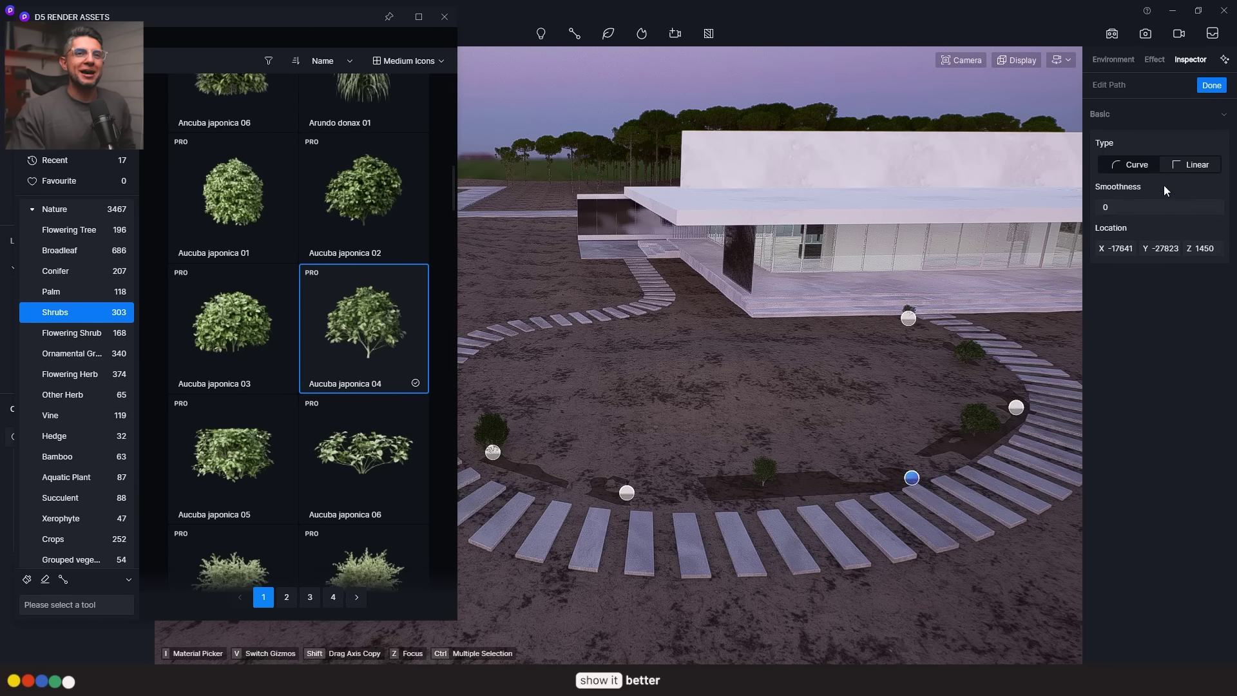
drag(1169, 206, 1179, 205)
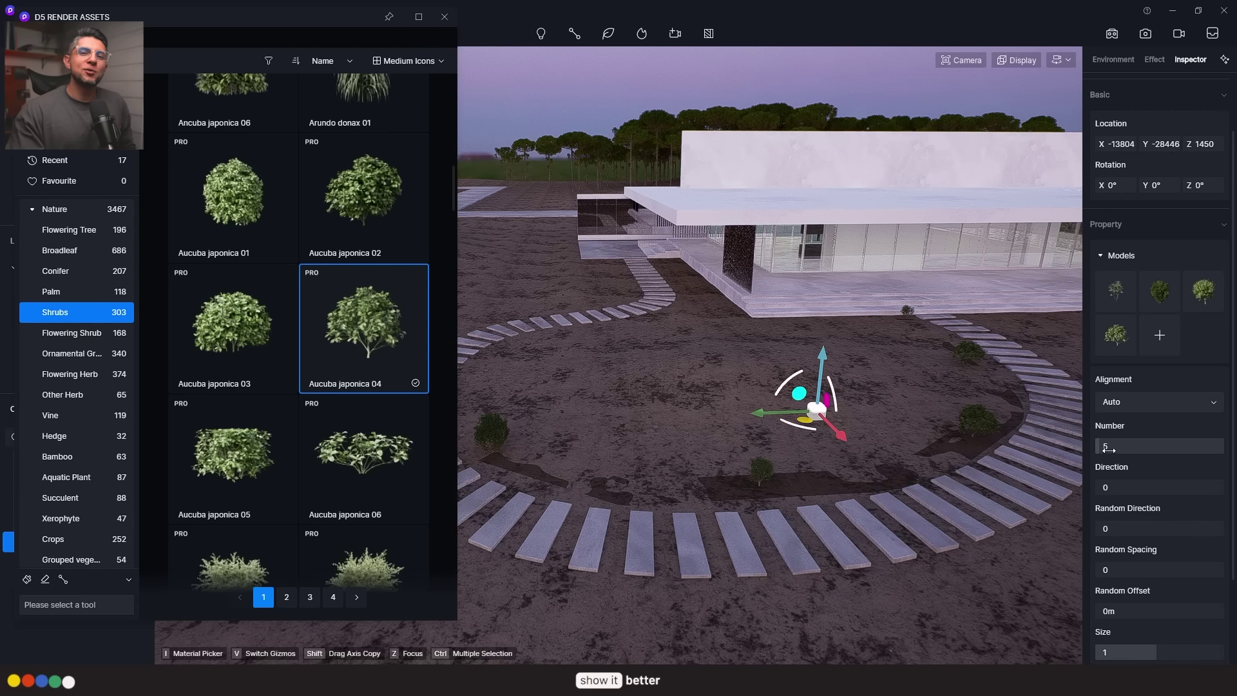
- Set the shrub path's number to 42, direction to -63, random direction to 0.3, random spacing to 0.28 and random offset to 0.53 m
drag(1108, 449, 1148, 450)
drag(1148, 489, 1134, 527)
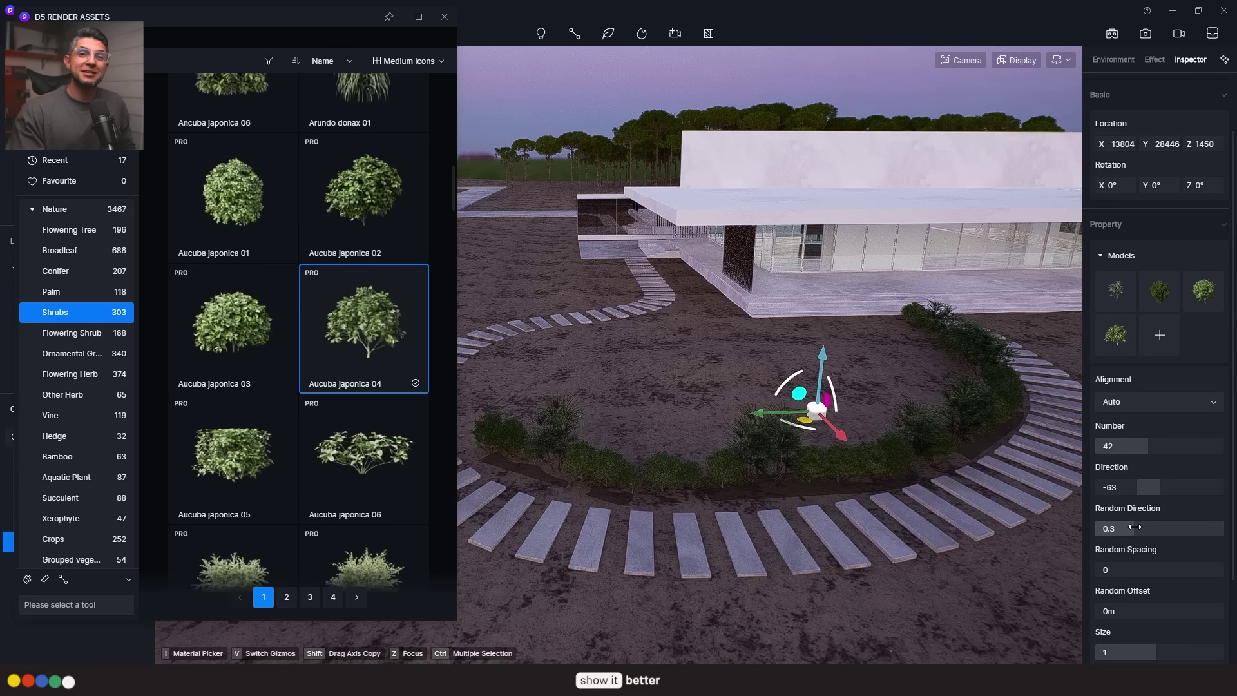
drag(1119, 570, 1131, 570)
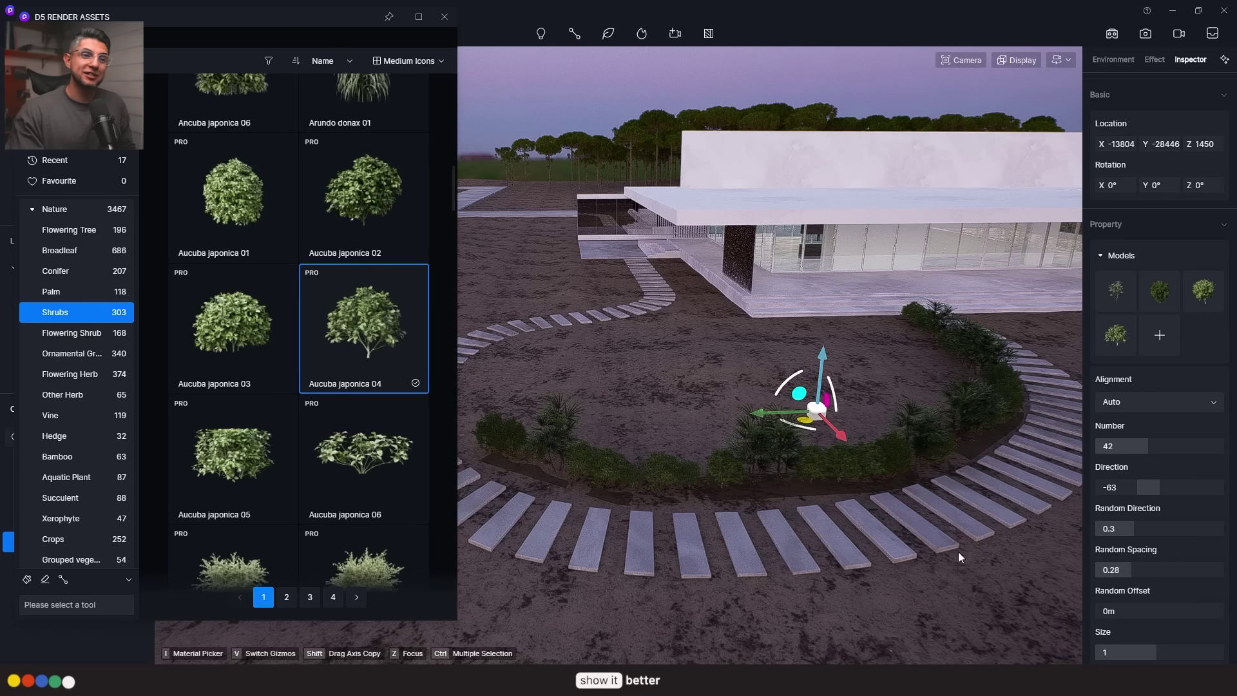
scroll(915, 533, up, 5)
scroll(1147, 579, down, 1)
drag(1106, 572, 1107, 572)
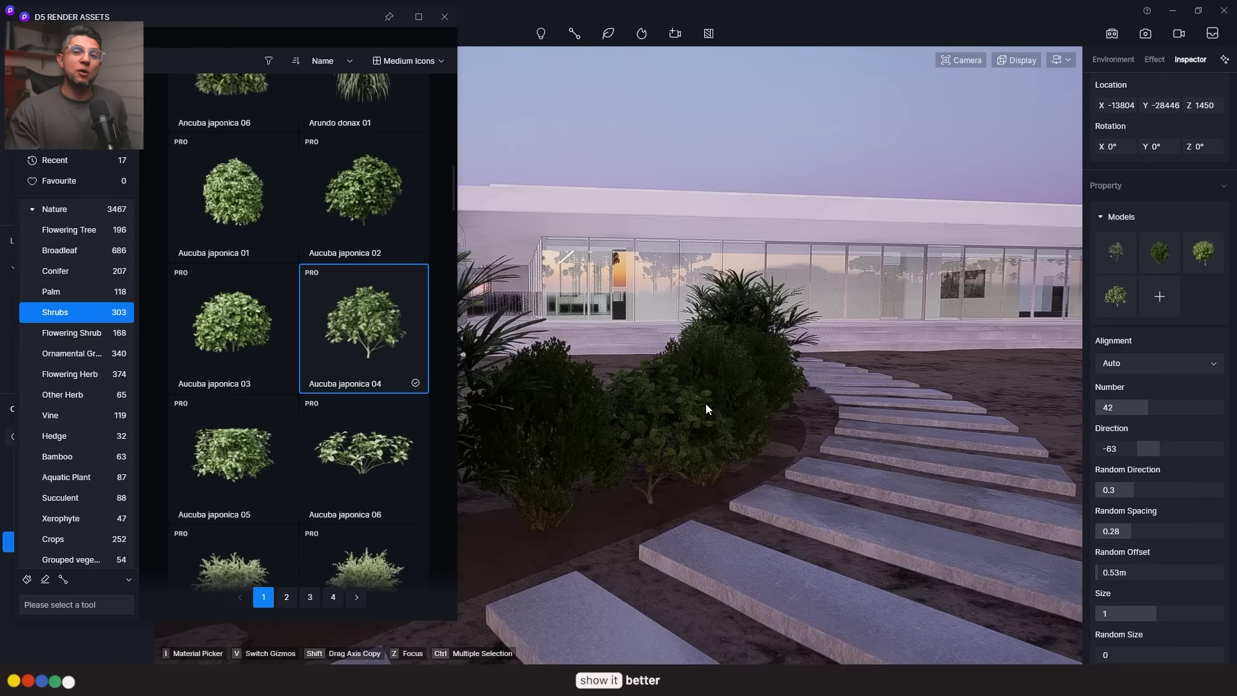
- Remove the first two plant models from the shrub path and save it to My Space as the preset "Small scale bushes"
click(1106, 245)
click(1105, 245)
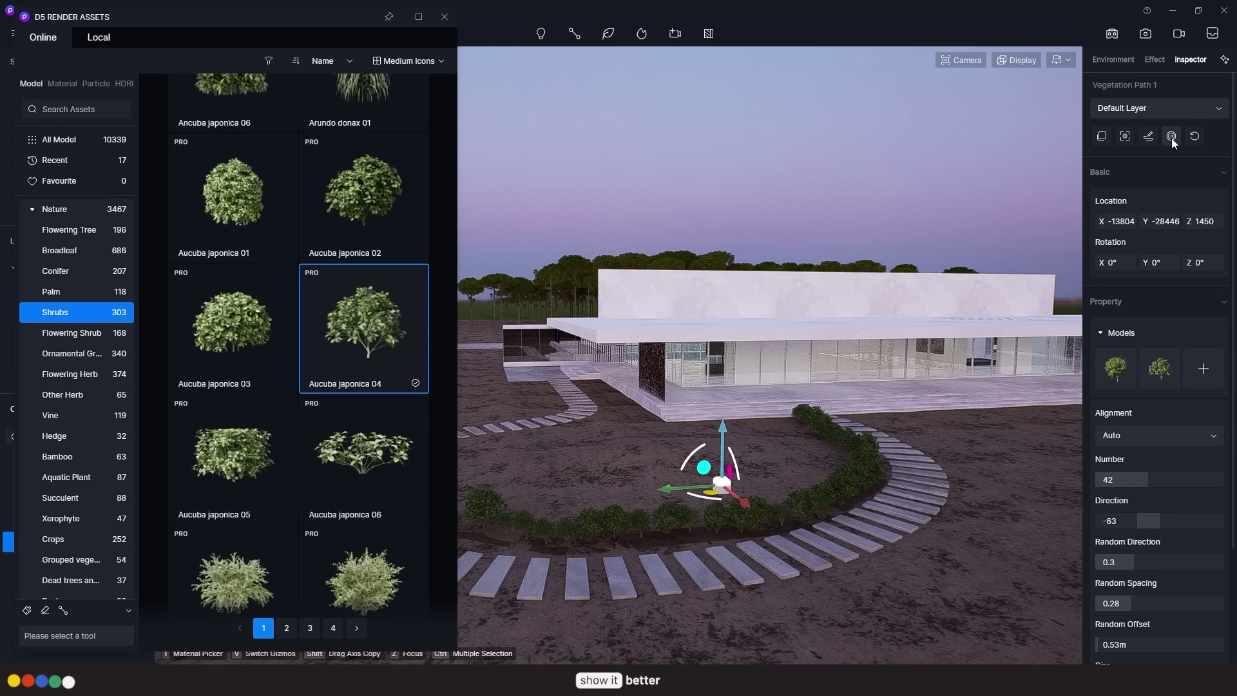
click(1170, 136)
drag(628, 138, 755, 135)
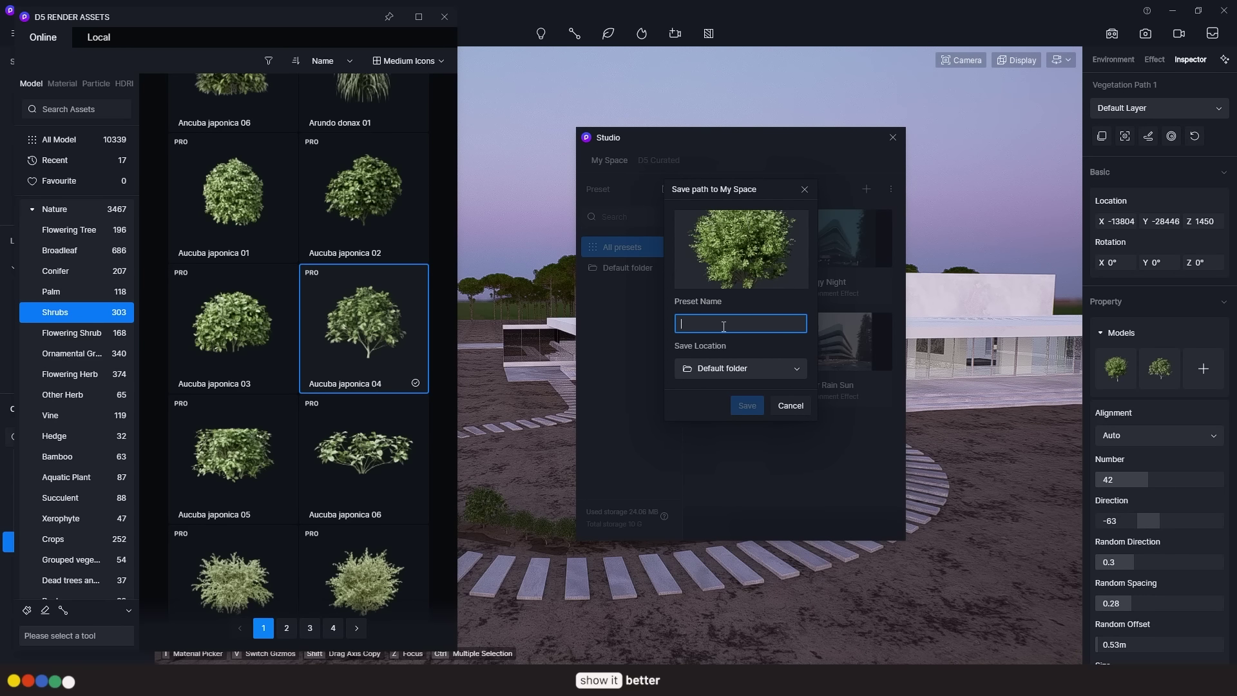
text(Small scale bushes)
click(744, 406)
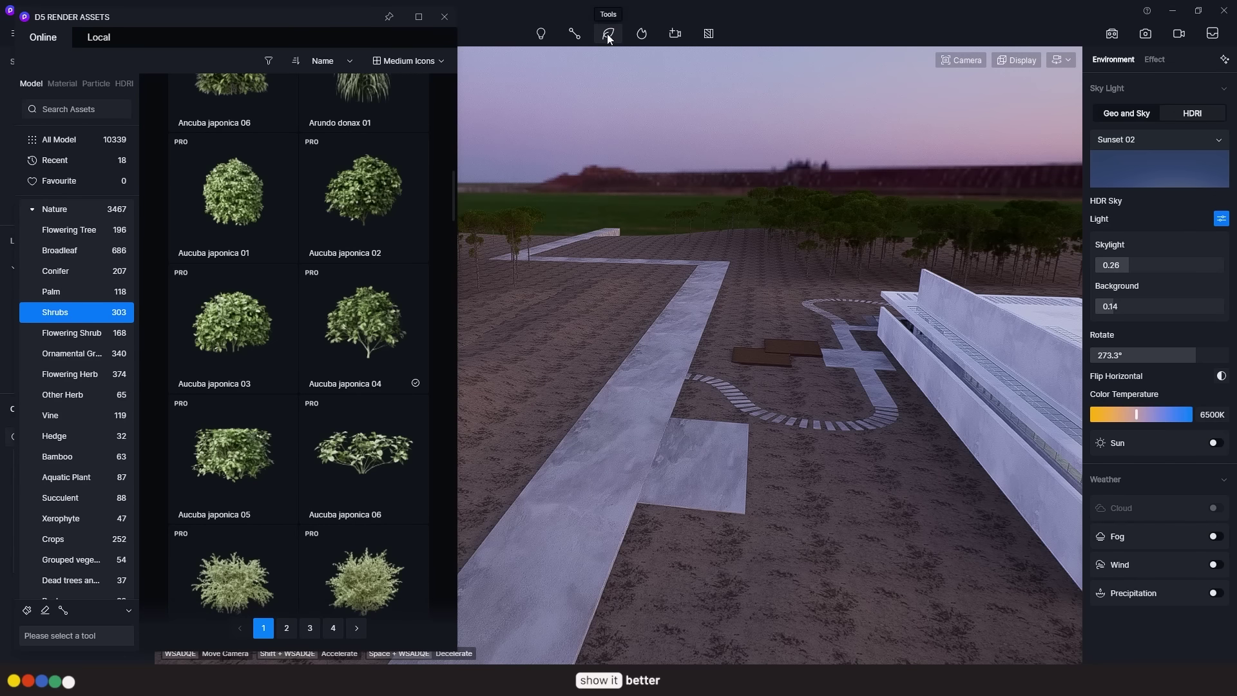
- Scatter the broadleaf tree Acer griseum across the terrain surface with the Scatter tool
click(608, 36)
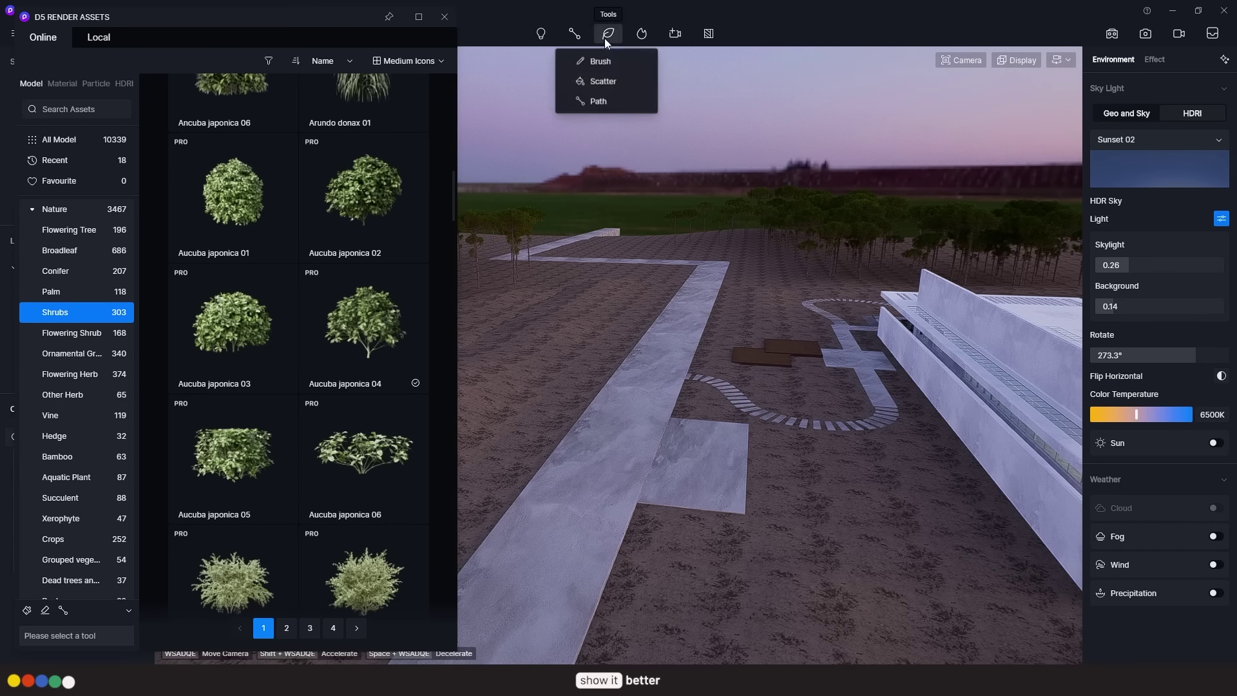
click(616, 87)
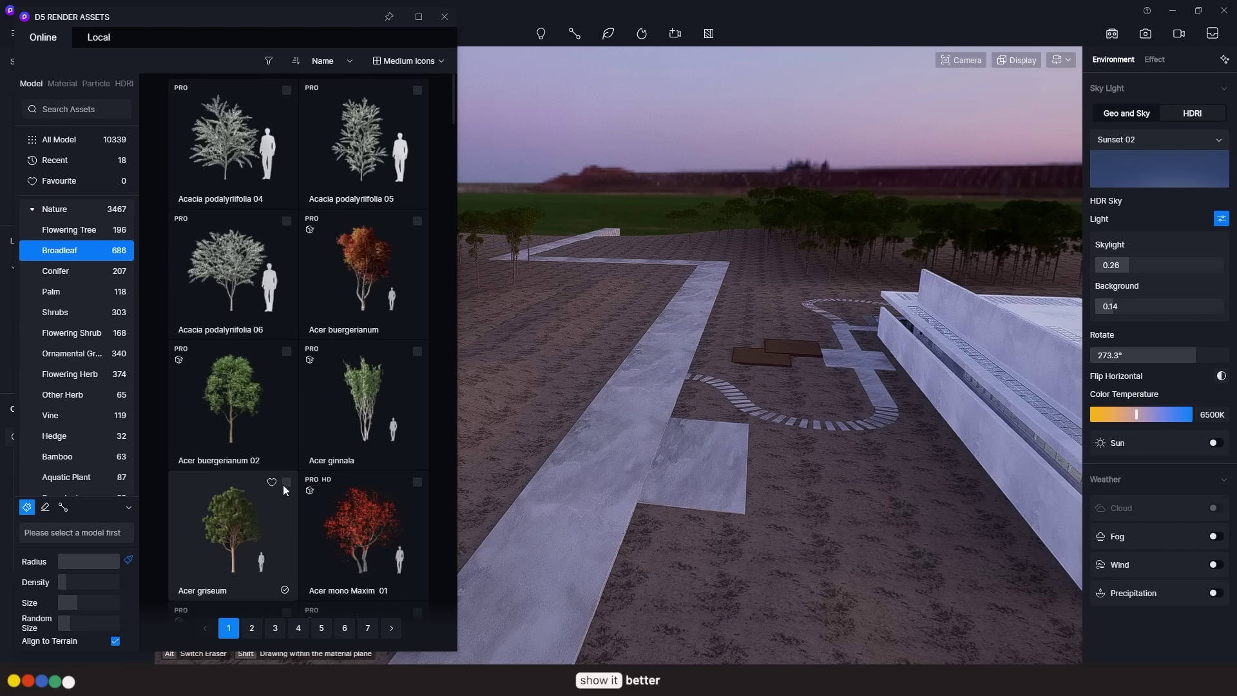
click(286, 483)
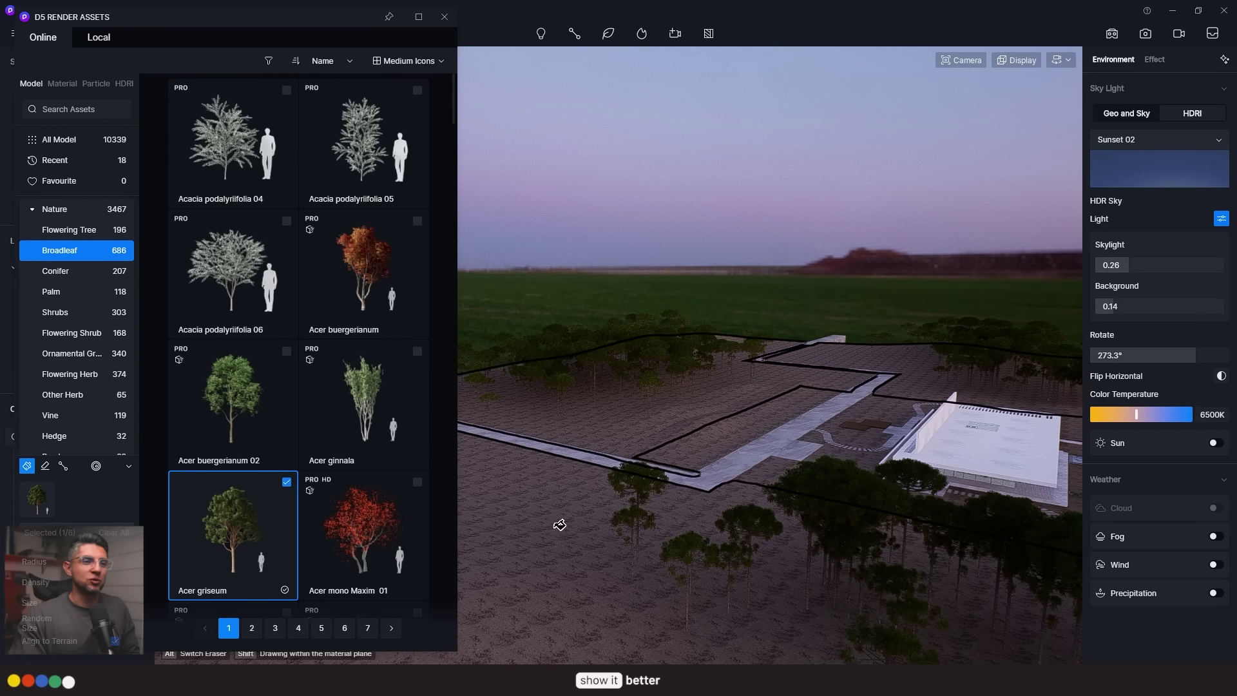
click(570, 522)
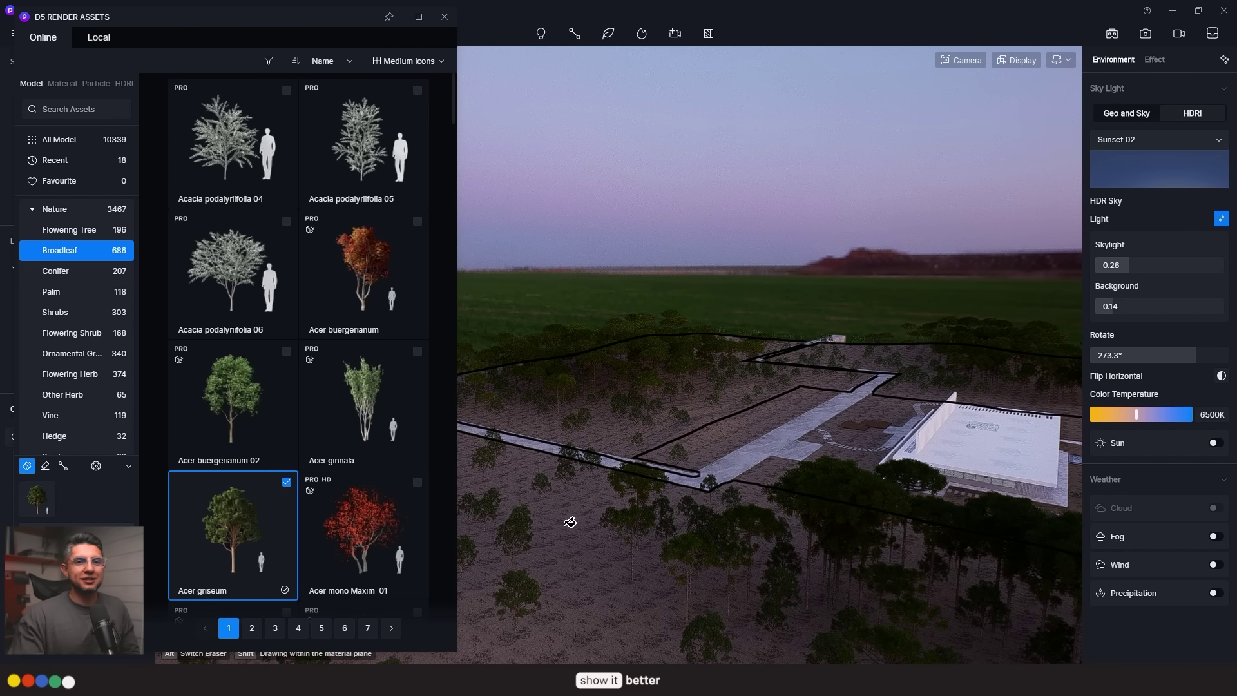
right_drag(682, 550, 625, 474)
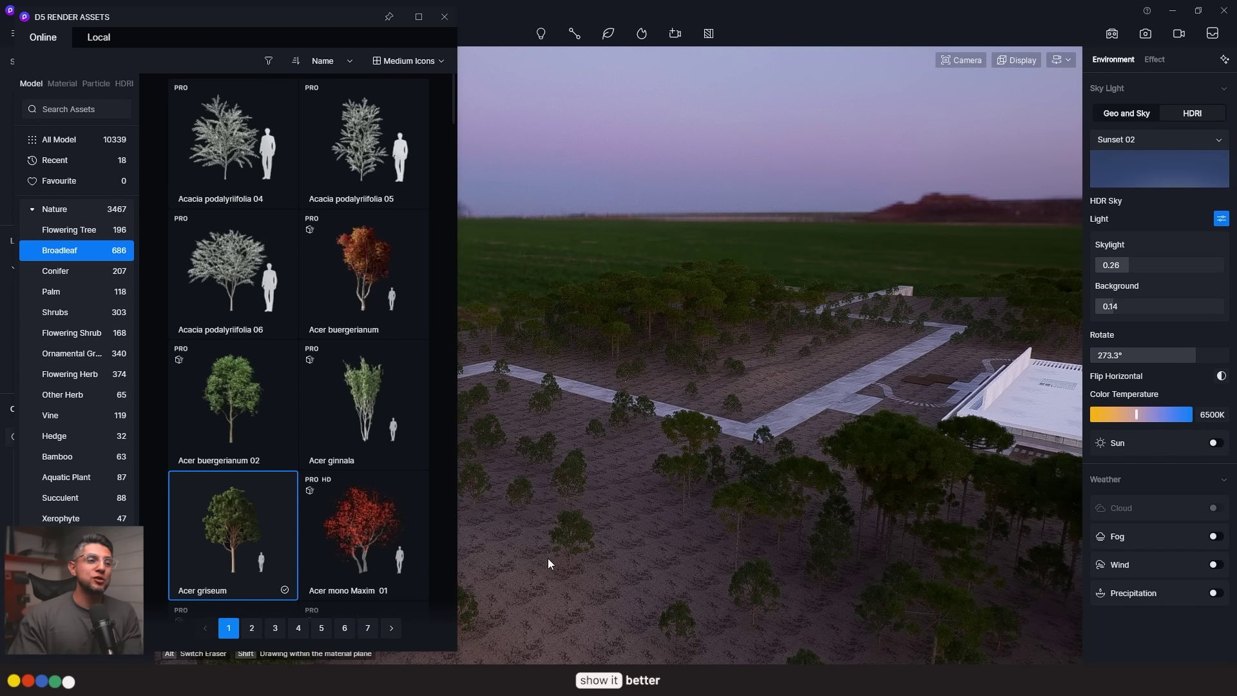
- Select the terrain model and open its Brush History2 record for editing
click(573, 536)
mouse_move(1156, 415)
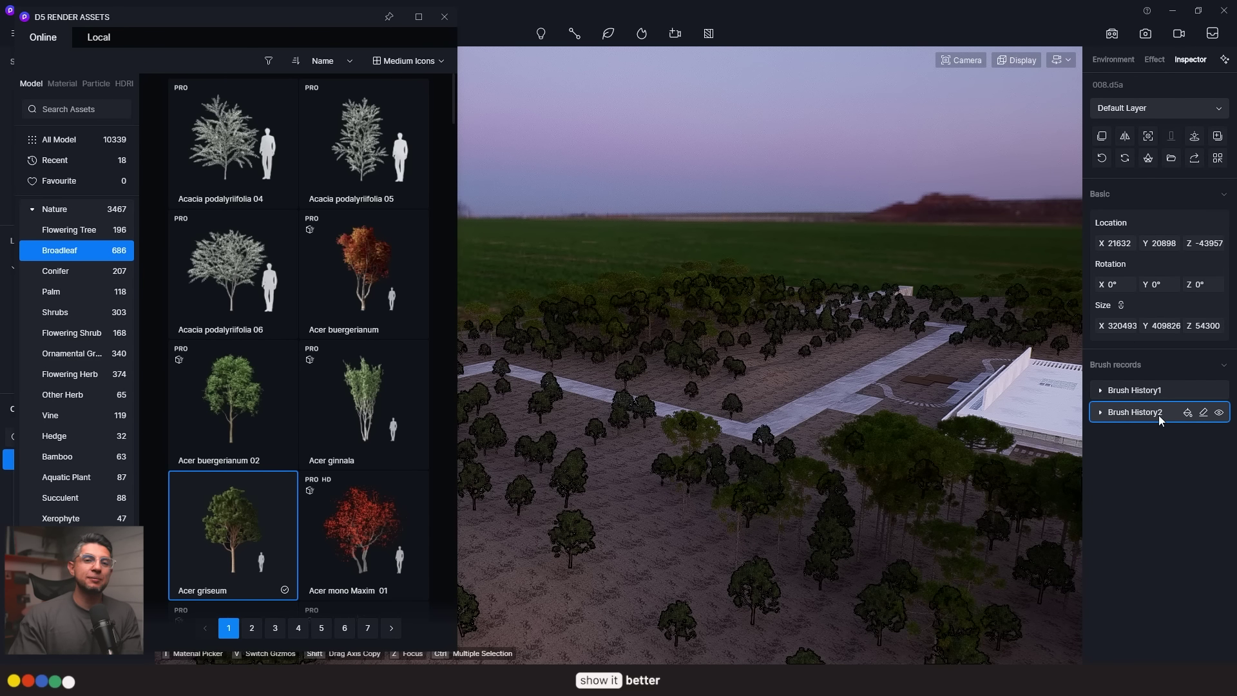
click(1204, 413)
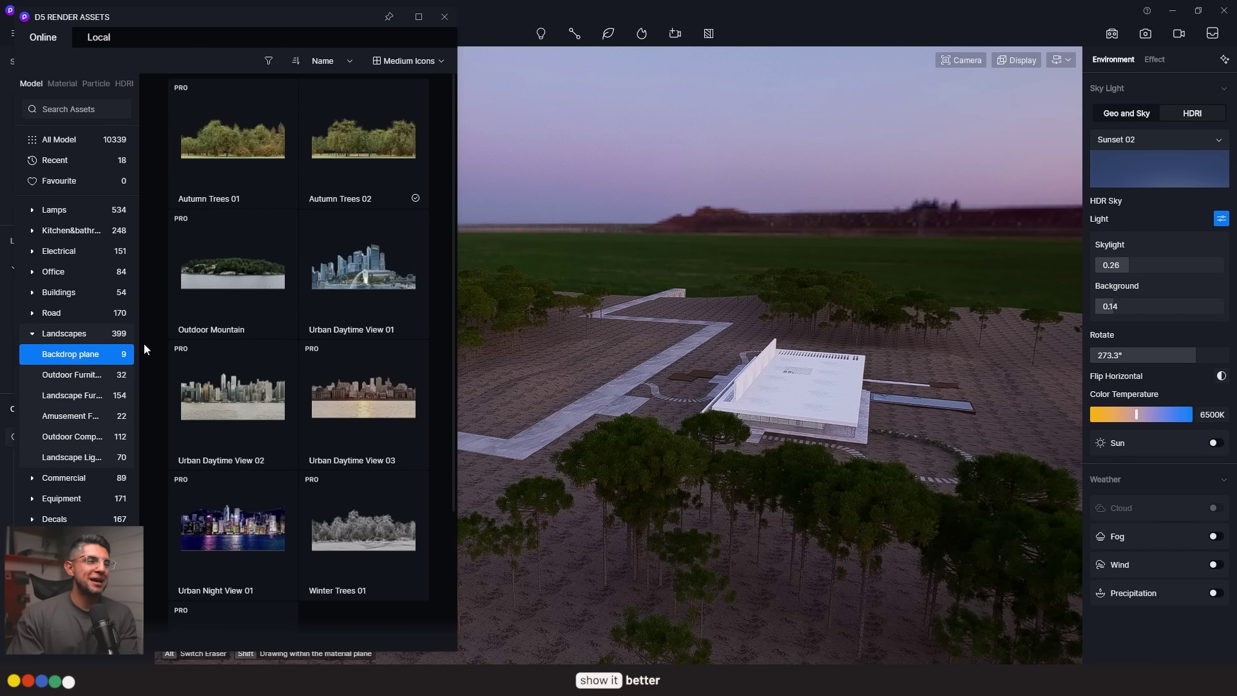
- Place Autumn Trees 02 backdrop planes as tree rows along the near and far sides of the terrain
scroll(323, 344, down, 3)
scroll(374, 404, up, 3)
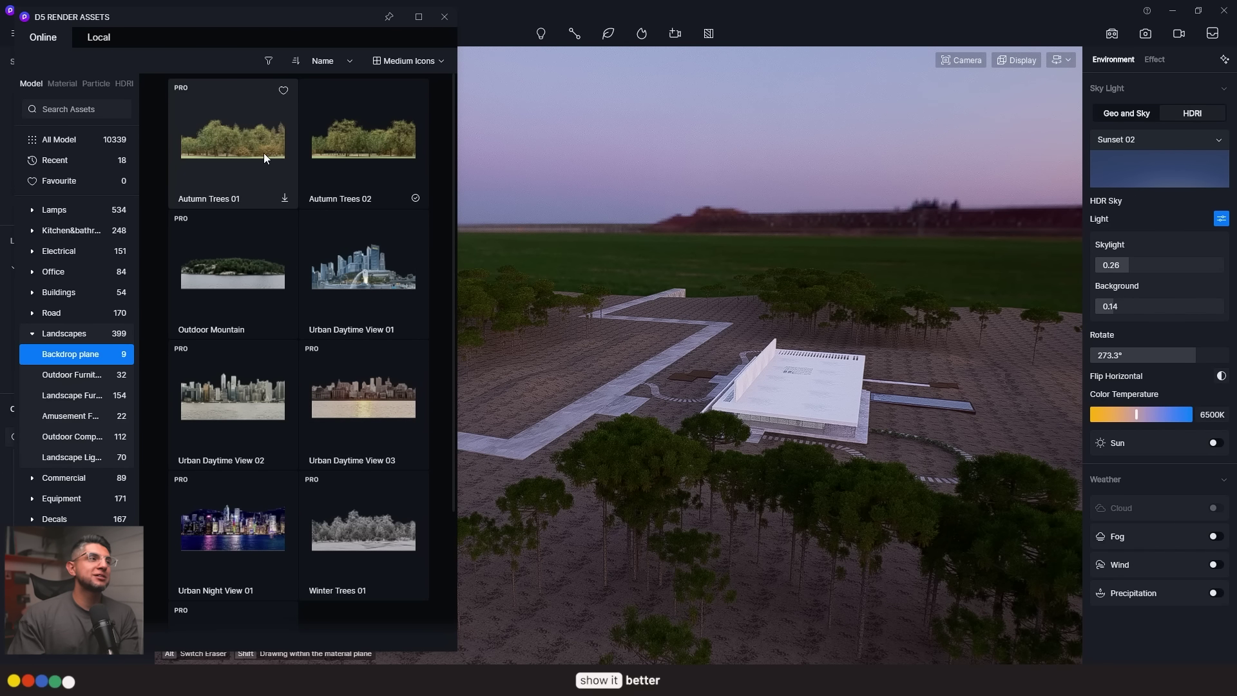
click(395, 172)
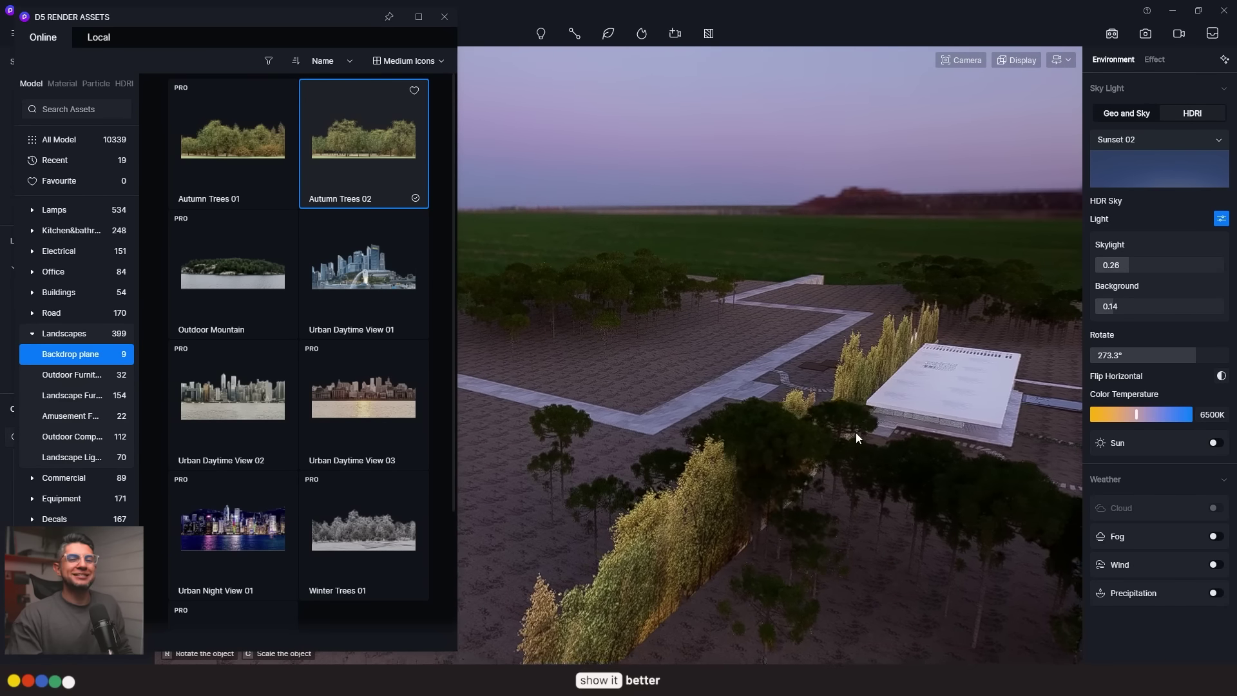
right_drag(825, 369, 746, 349)
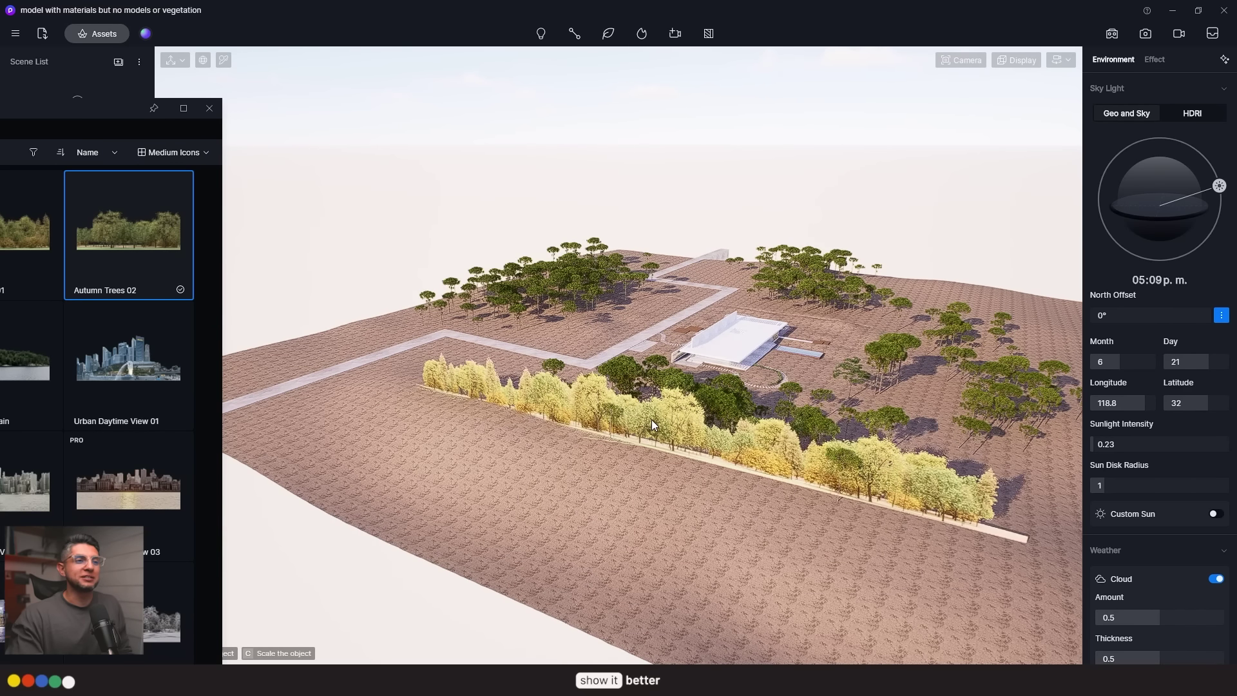
click(688, 499)
drag(689, 500, 688, 494)
click(898, 287)
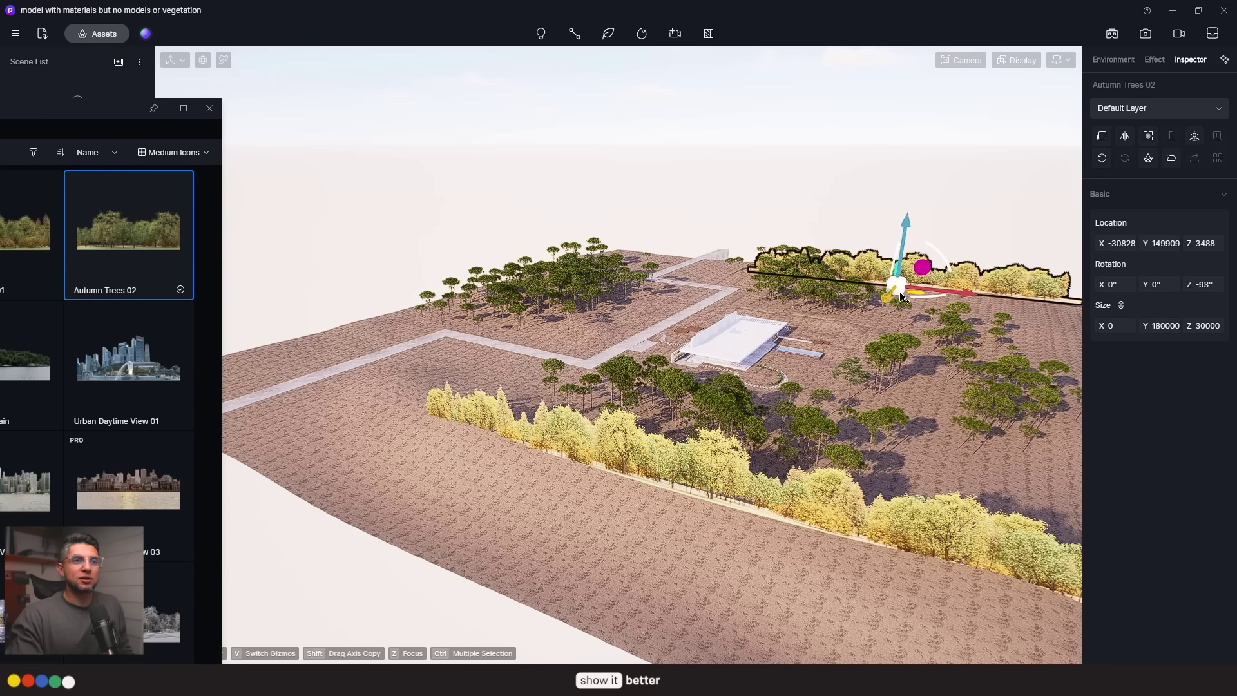
click(660, 331)
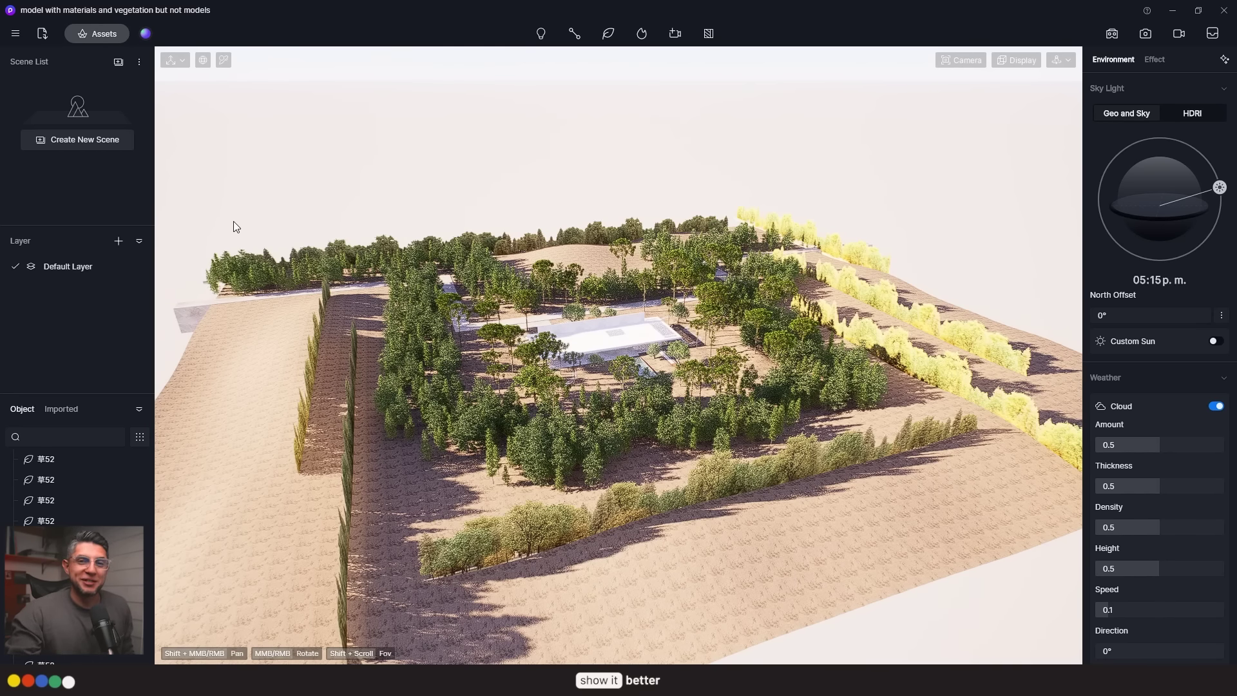
- Paint grass clusters on the bare ground beside the curved stepping-stone path near the house
middle_drag(233, 221, 458, 313)
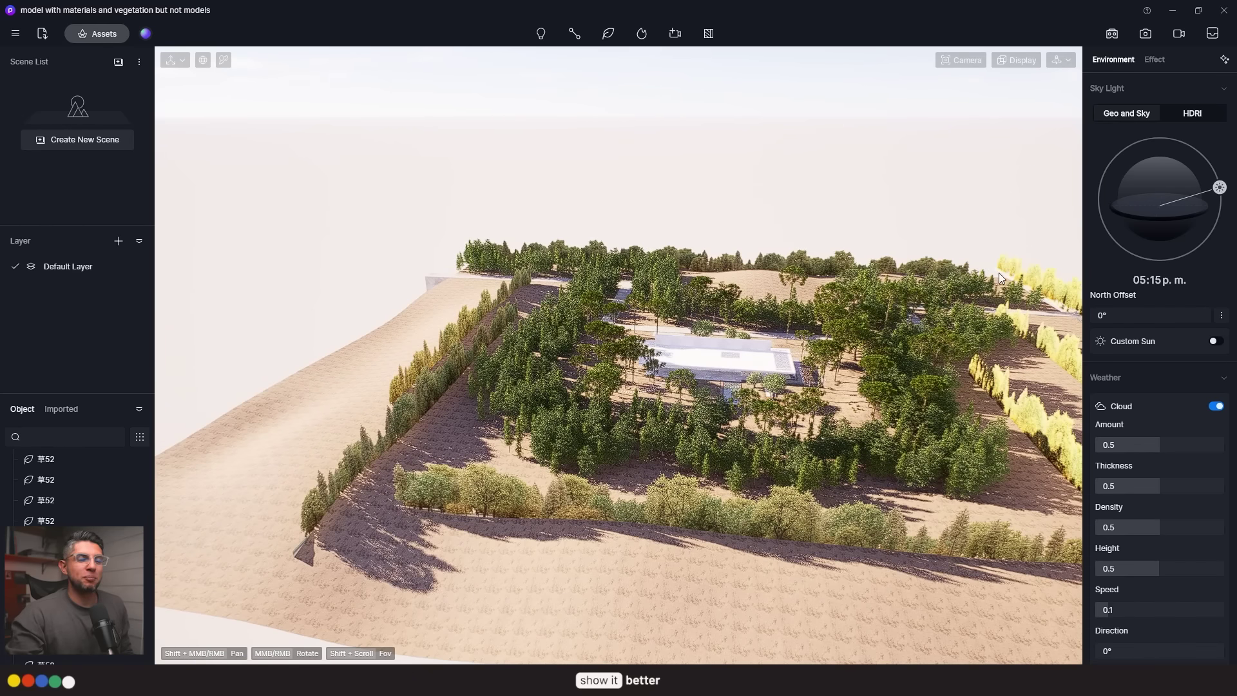
scroll(734, 250, up, 5)
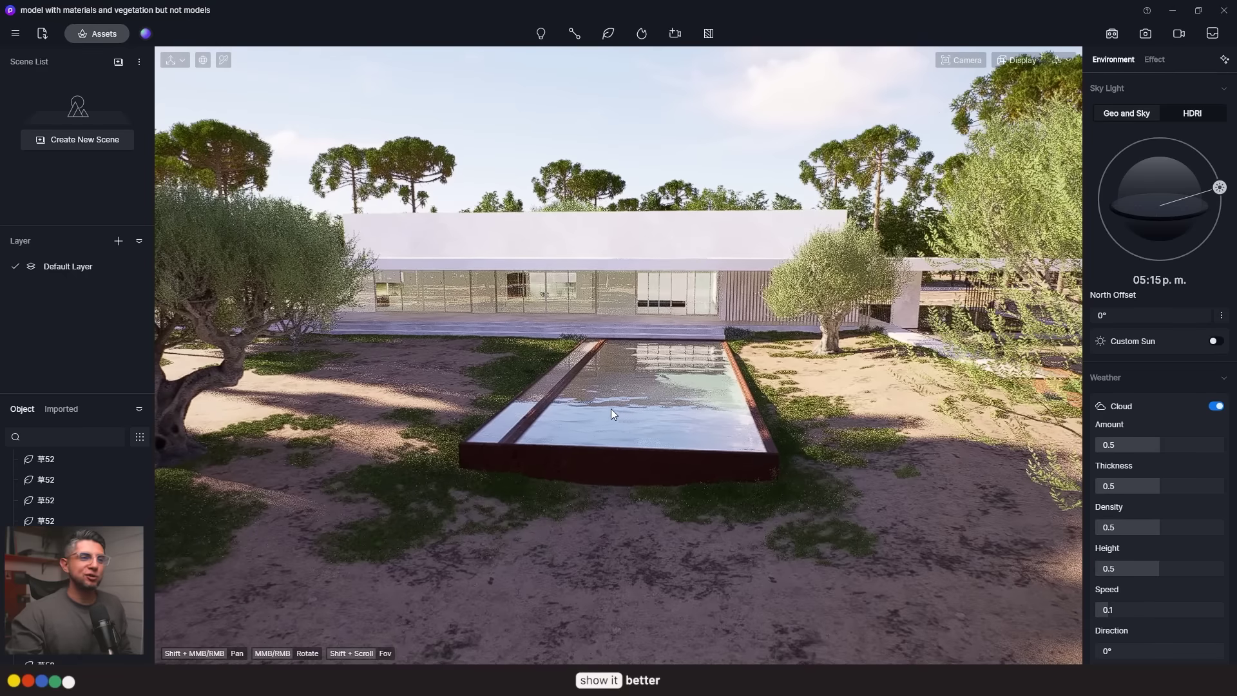
middle_drag(669, 398, 739, 438)
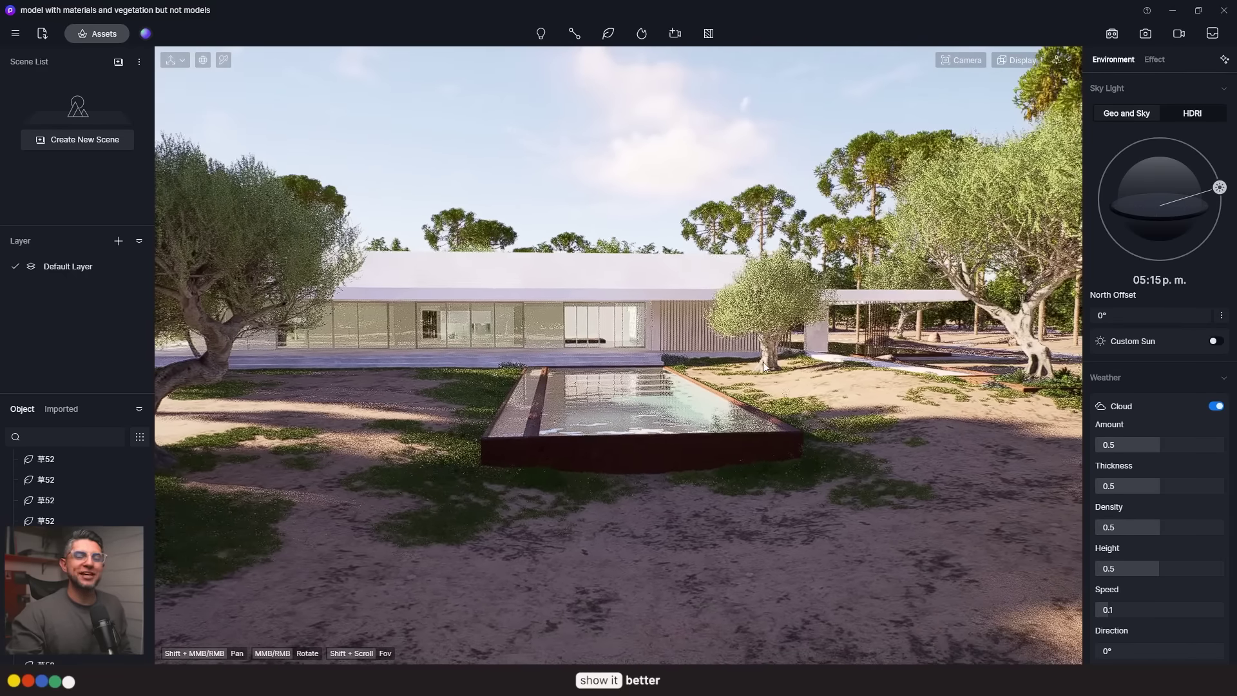
middle_drag(822, 440, 742, 482)
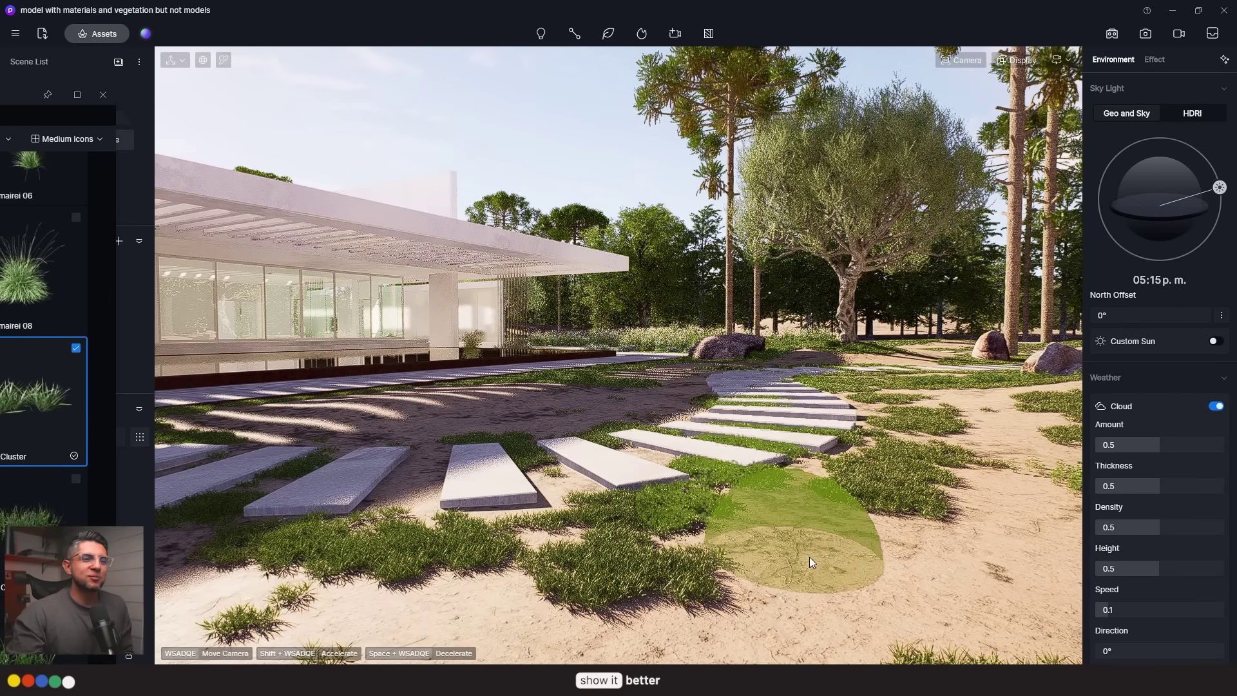
click(760, 551)
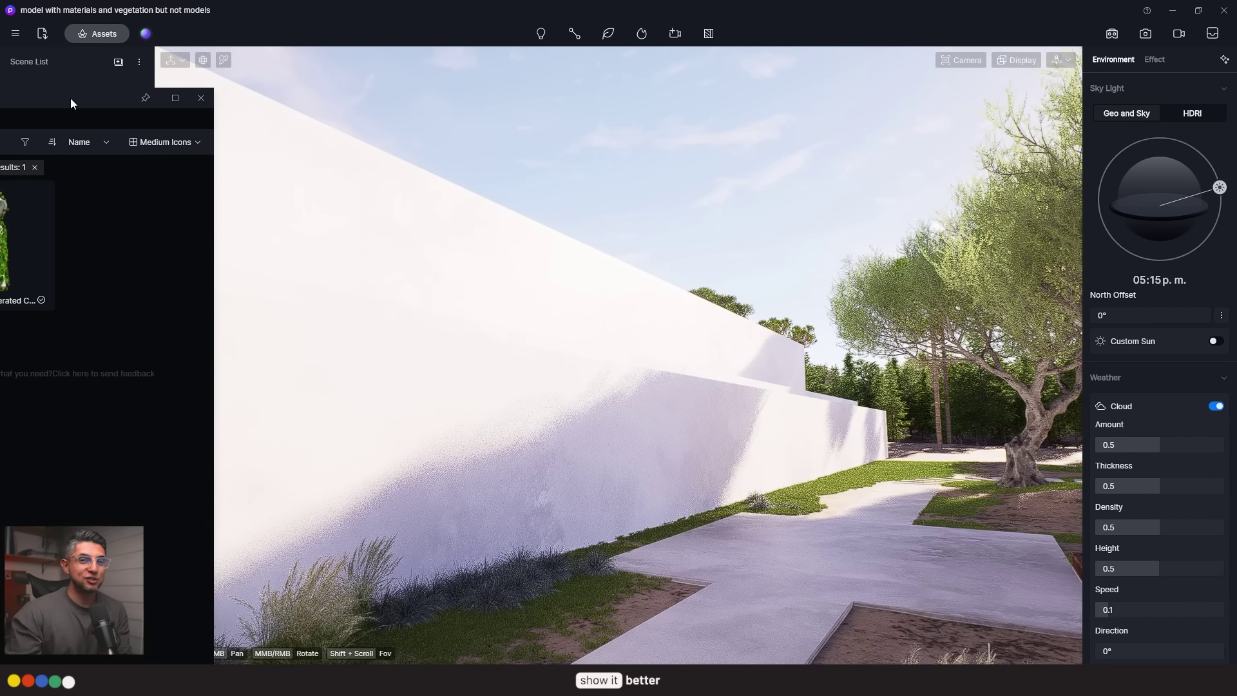
- Search the model library for vines
drag(71, 98, 484, 76)
click(359, 167)
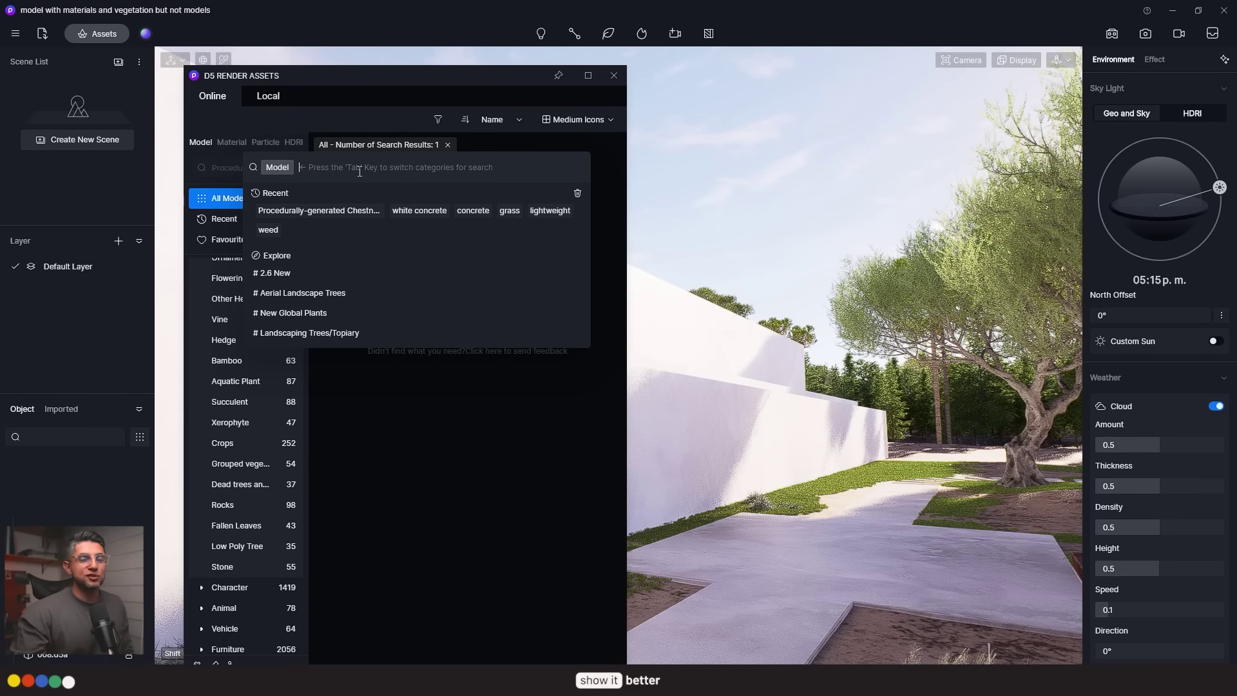
text(vines)
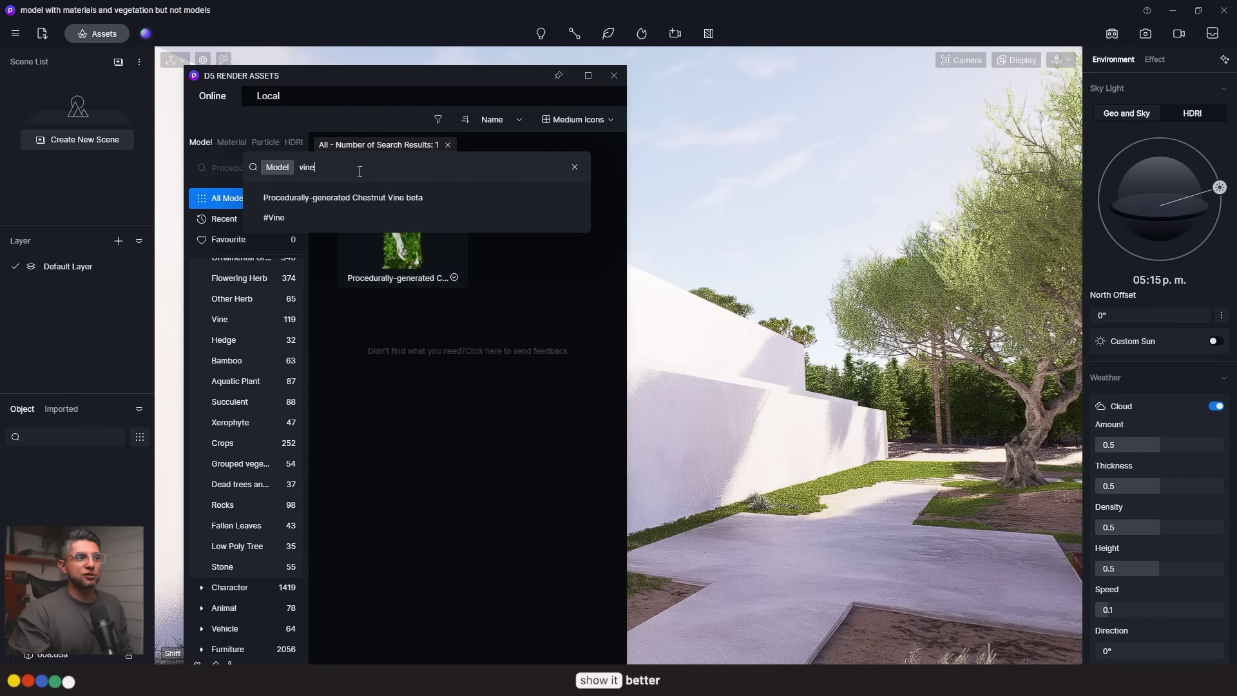
key(Return)
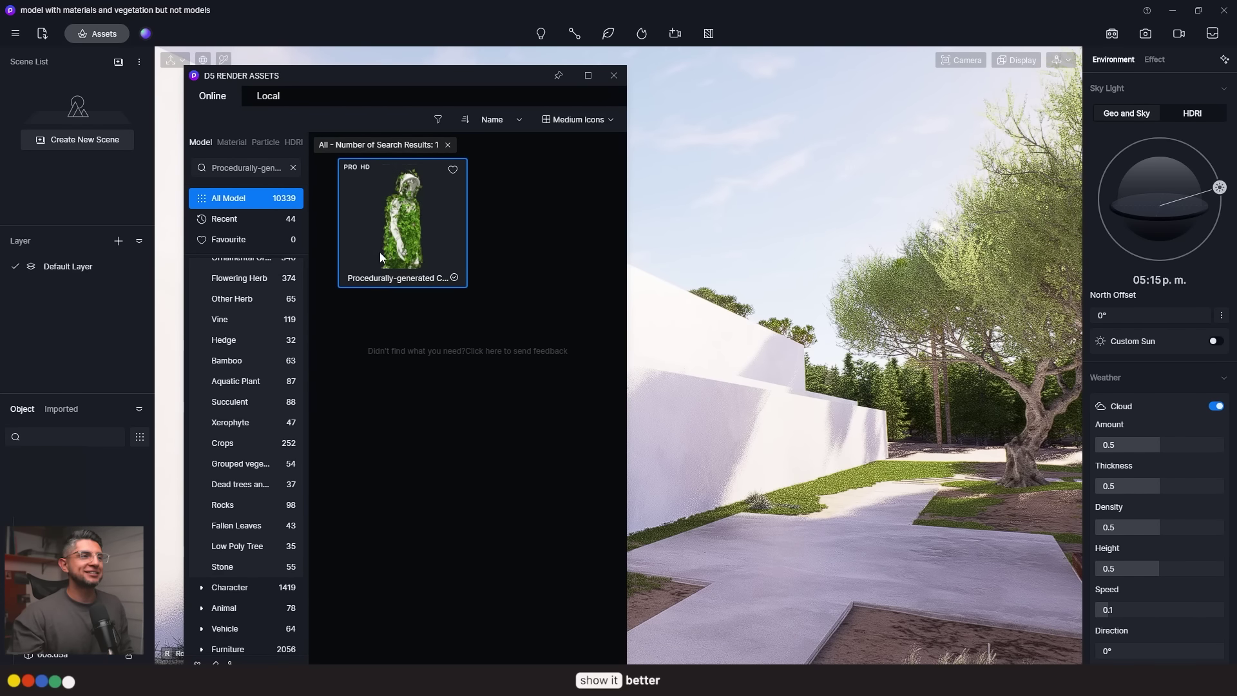
- Generate a Procedurally-generated Chestnut Vine on the white wall with scale 1.2, leaf density 0.41, leaf random angle 0.8 and a greater length
click(400, 224)
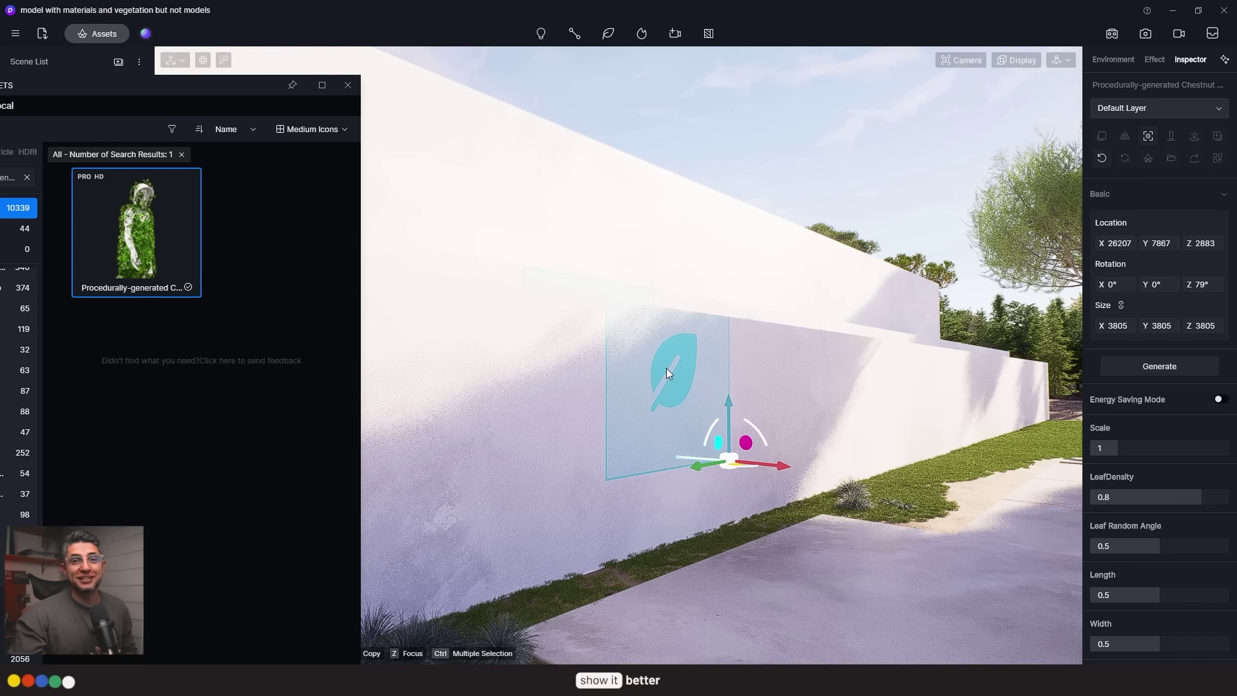
click(1194, 371)
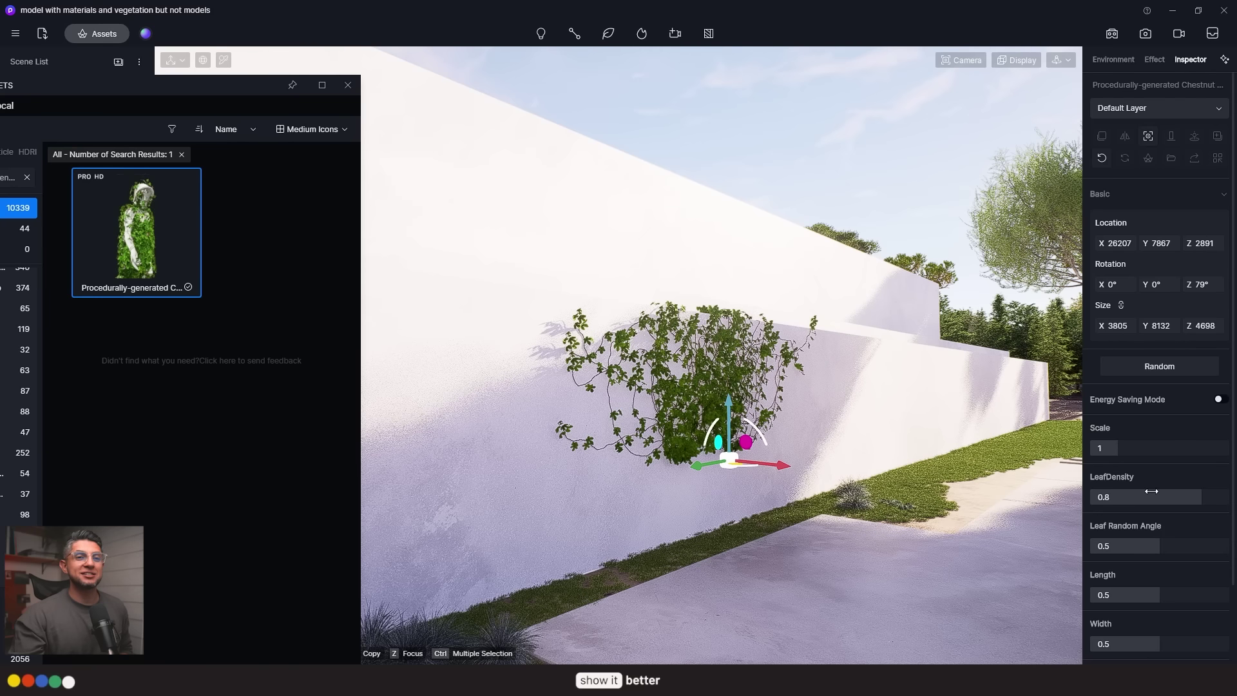
drag(1161, 497, 1146, 496)
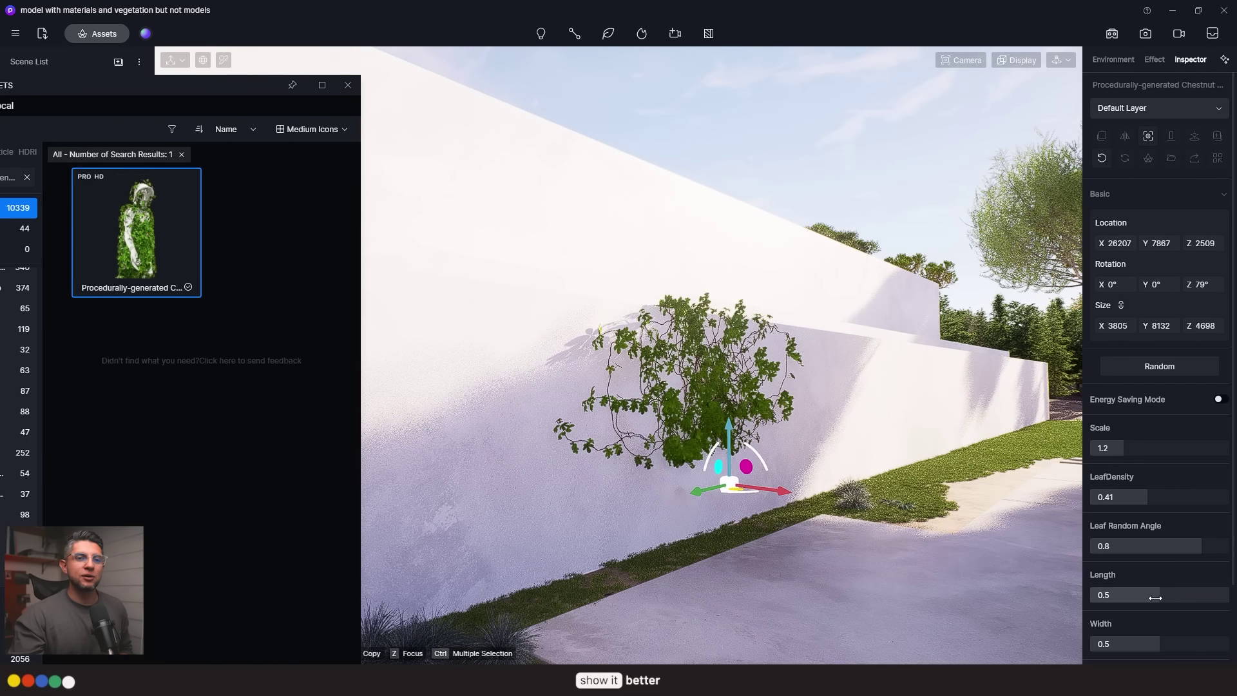
drag(1155, 597, 1193, 597)
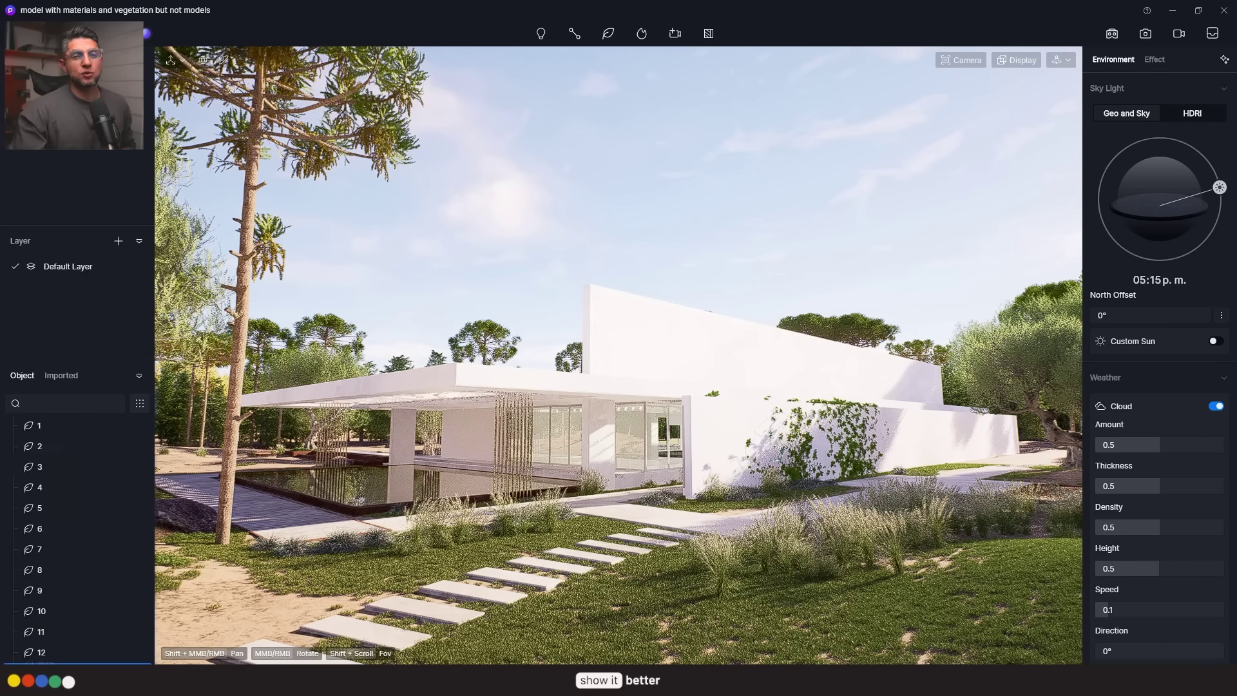
- Filter the object list to Nature, select all listed plants and group them under the name "Vegetation"
click(143, 403)
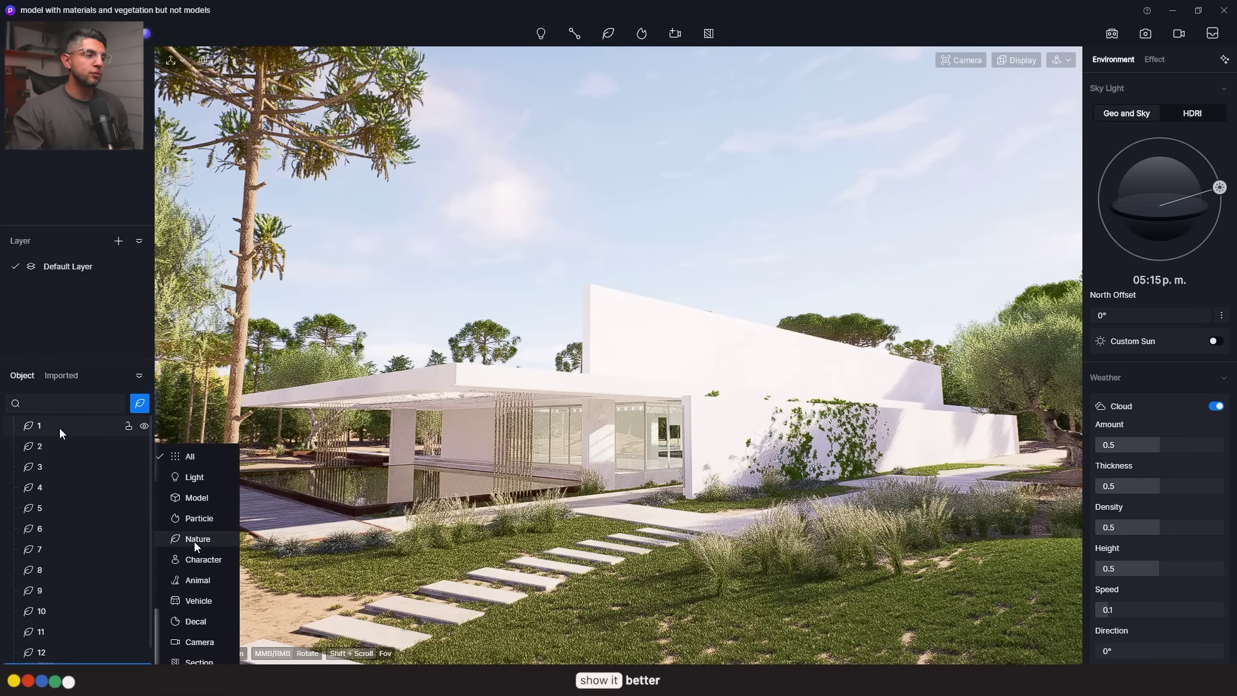
click(194, 541)
shift+click(41, 652)
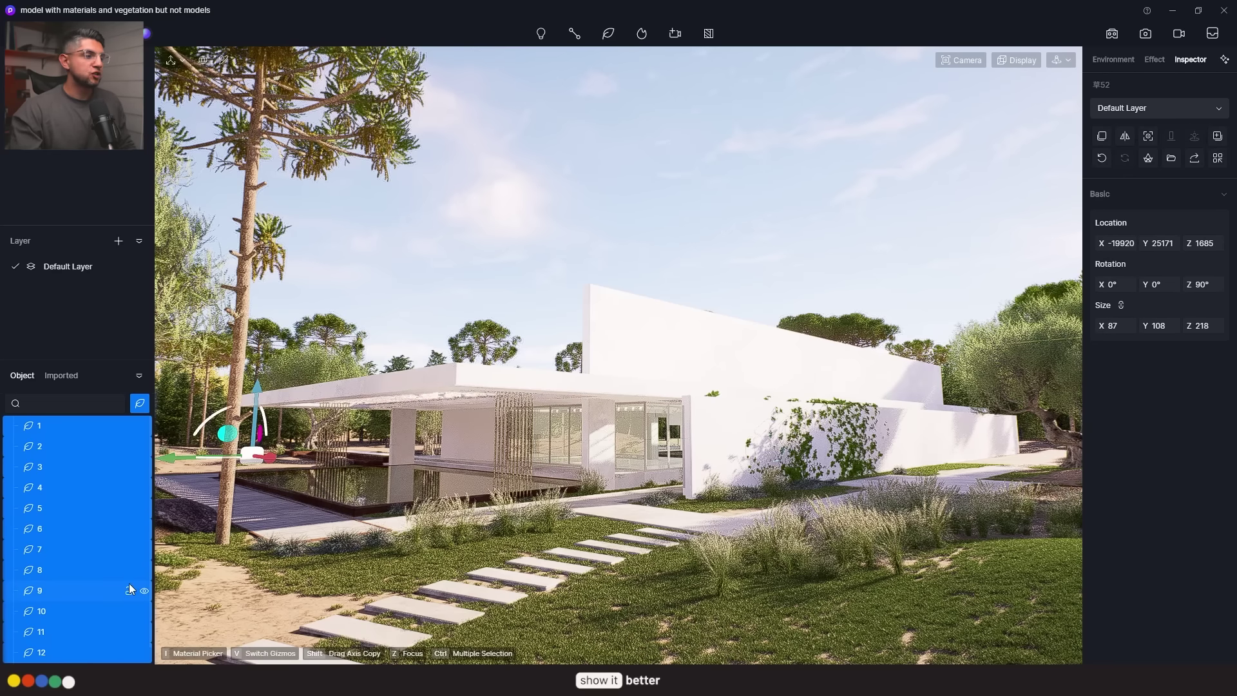
right_click(78, 573)
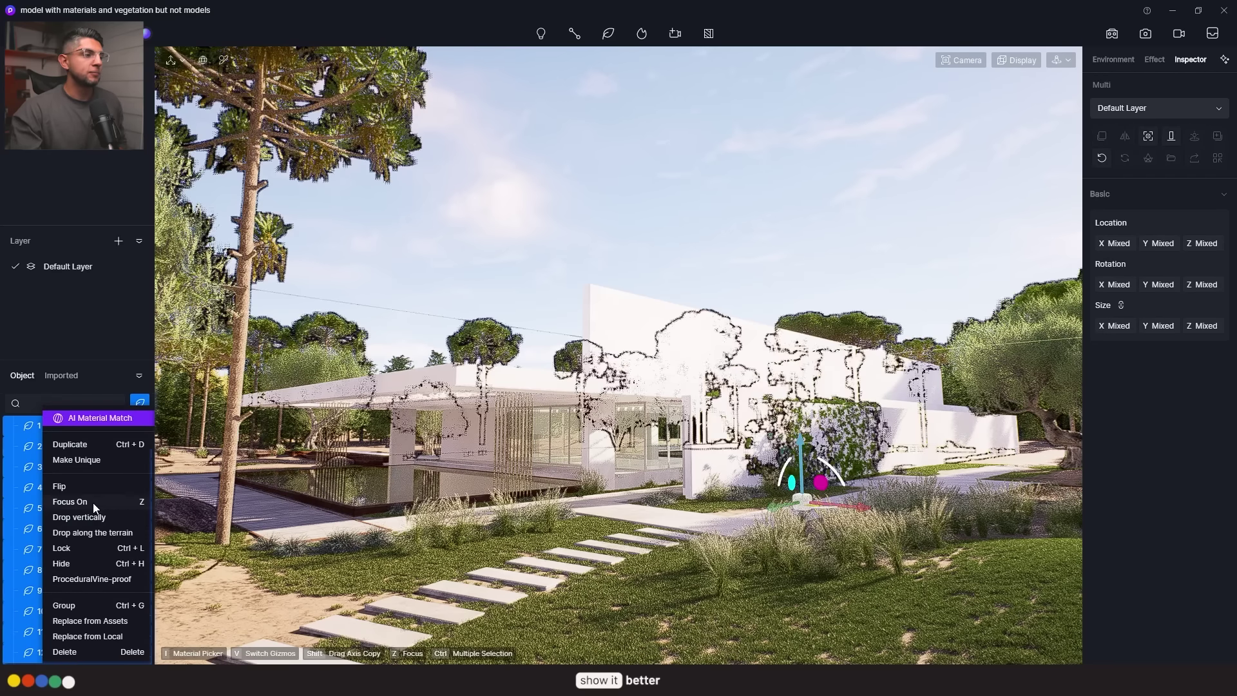
click(72, 603)
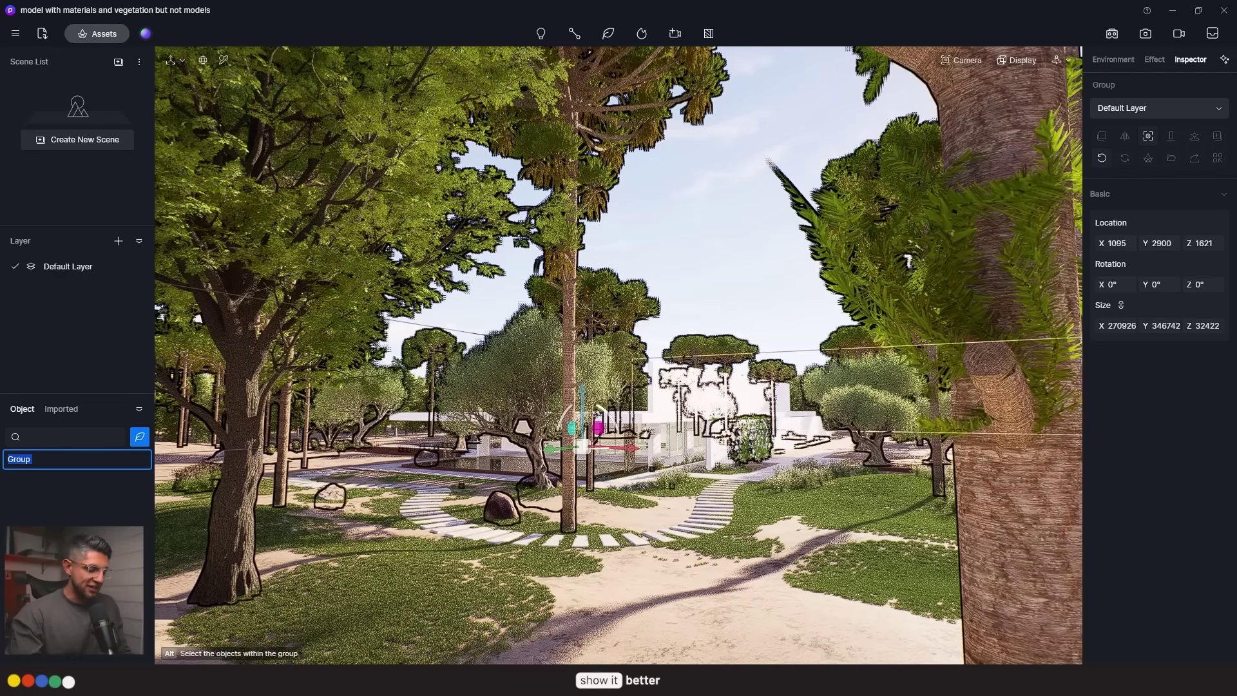
text(Vegetation)
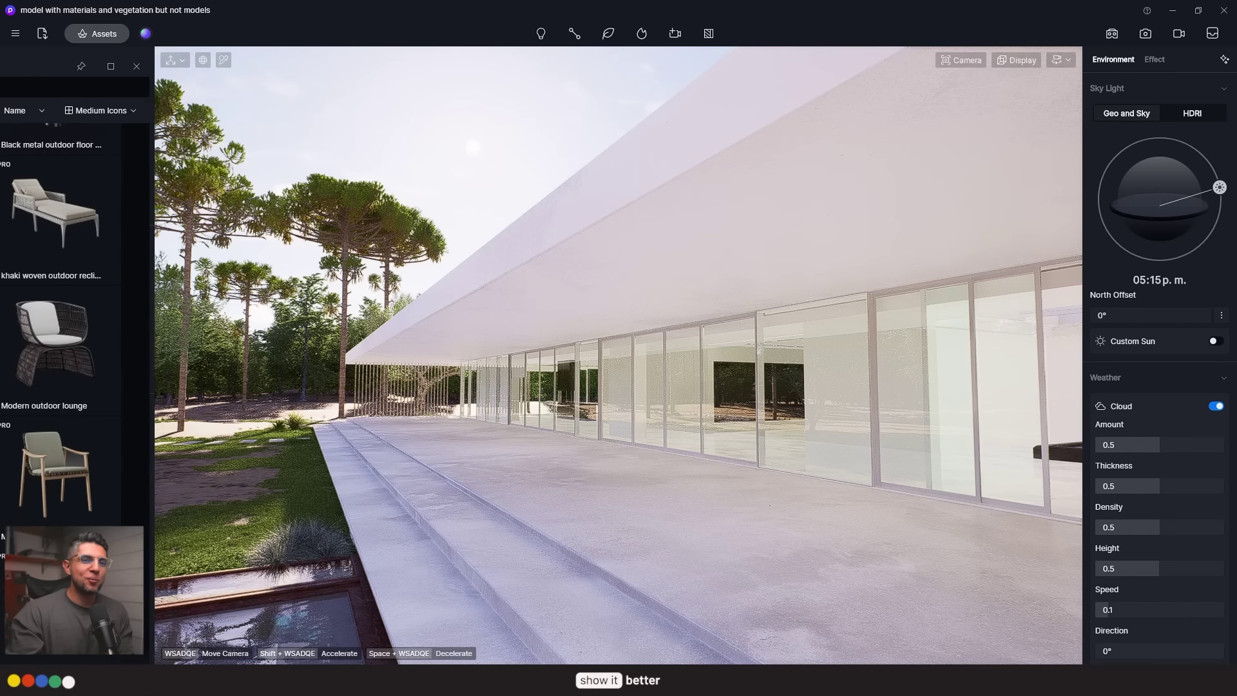
- Place the khaki woven outdoor recliner on the concrete terrace in front of the glass facade
click(259, 59)
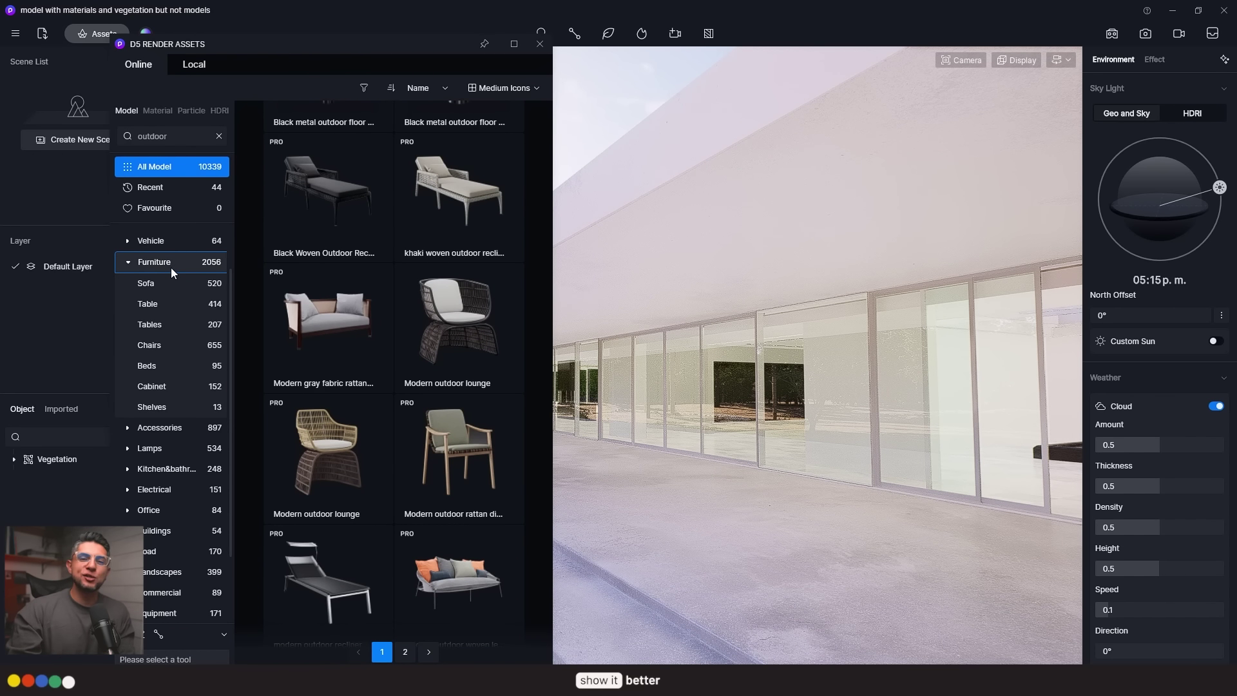
click(463, 221)
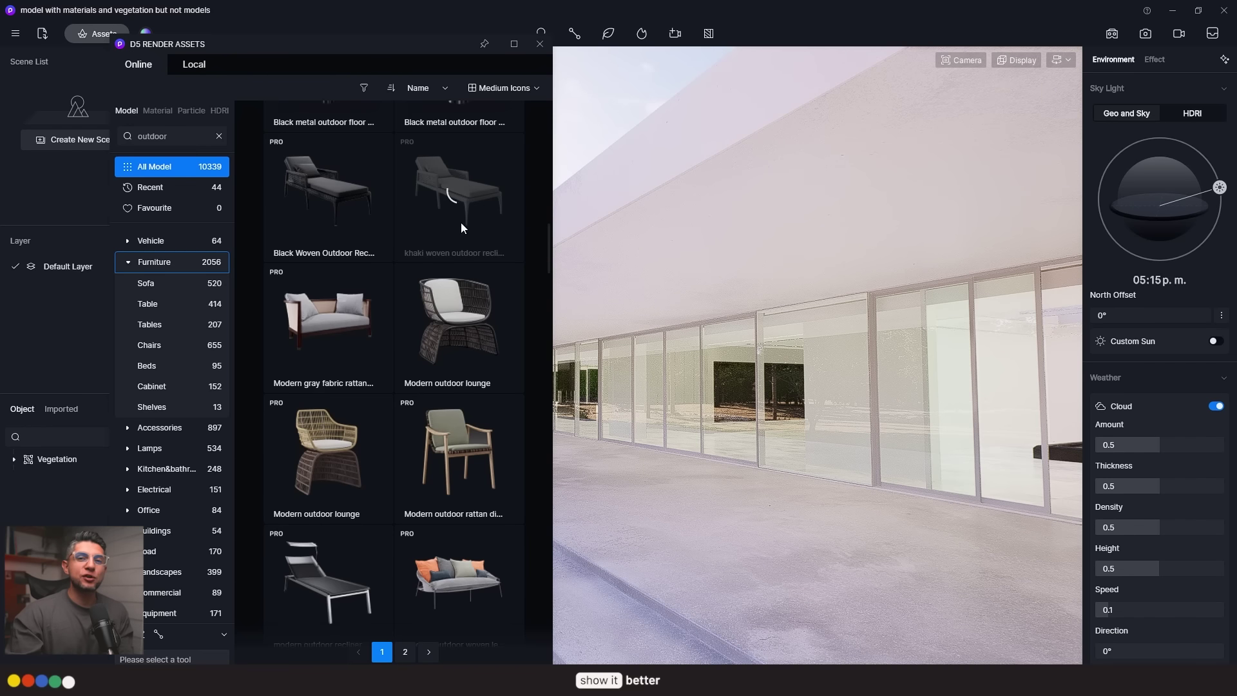
click(826, 577)
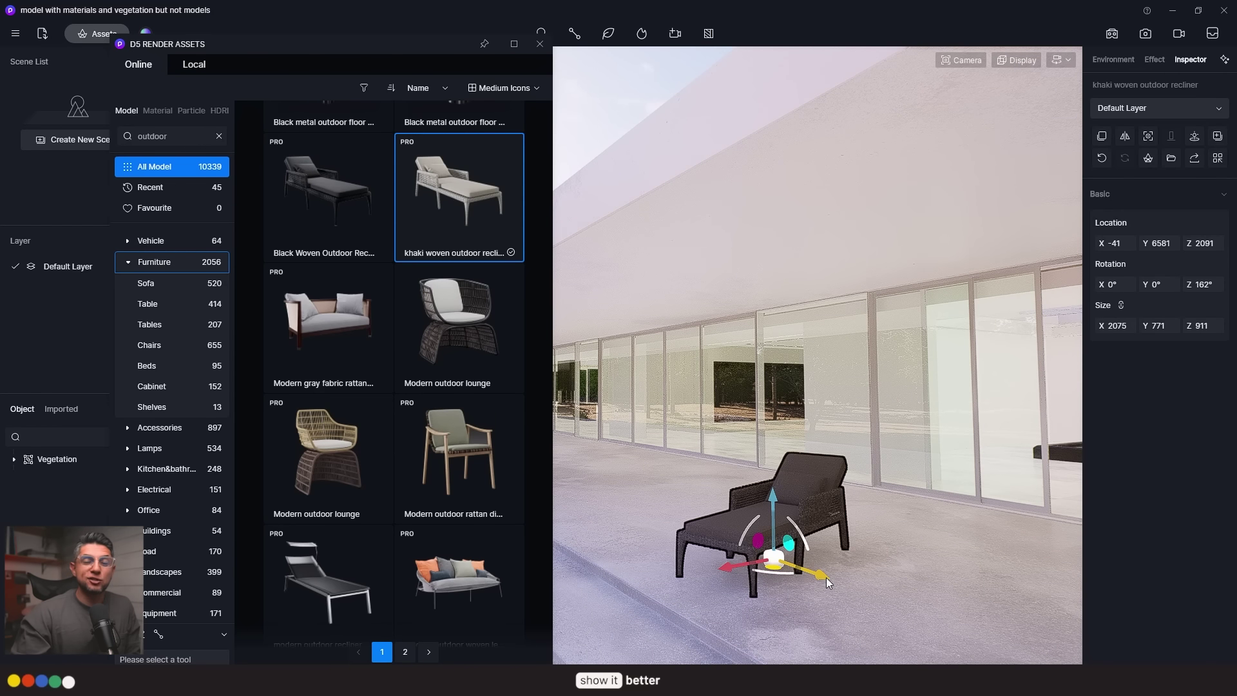
- Search the model library for "towel" and "glass" to dress the terrace recliner and side table
click(174, 135)
text(towel)
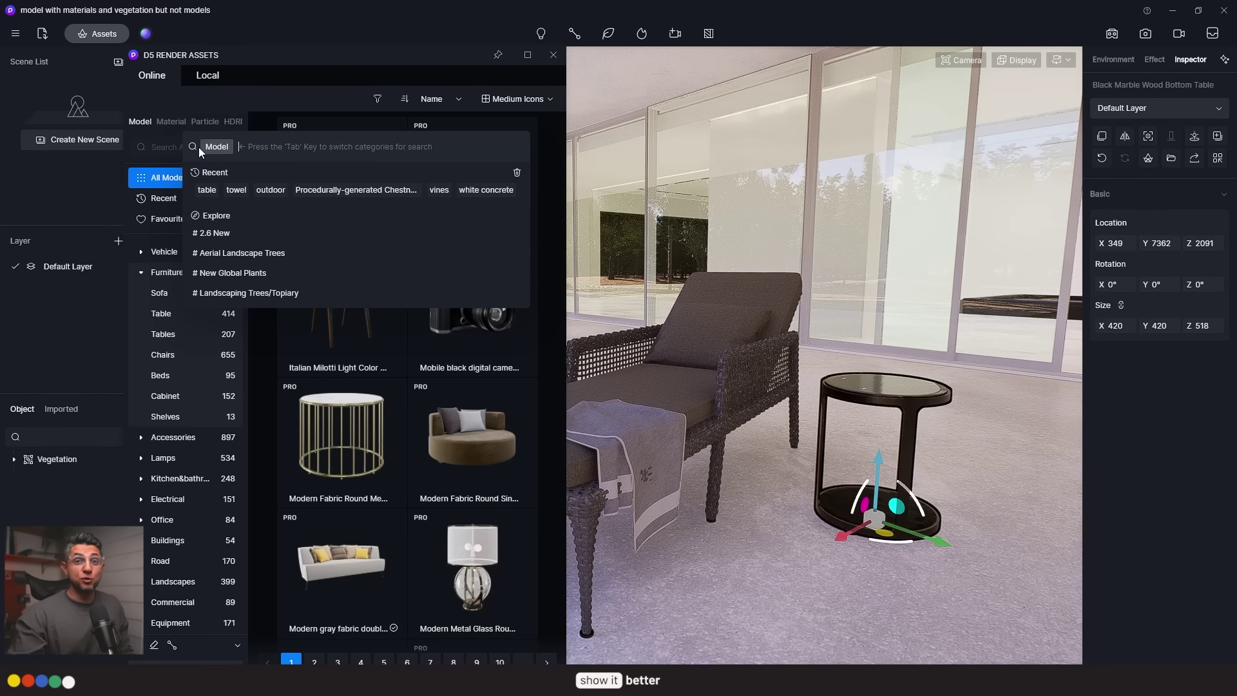
text(glass)
key(Return)
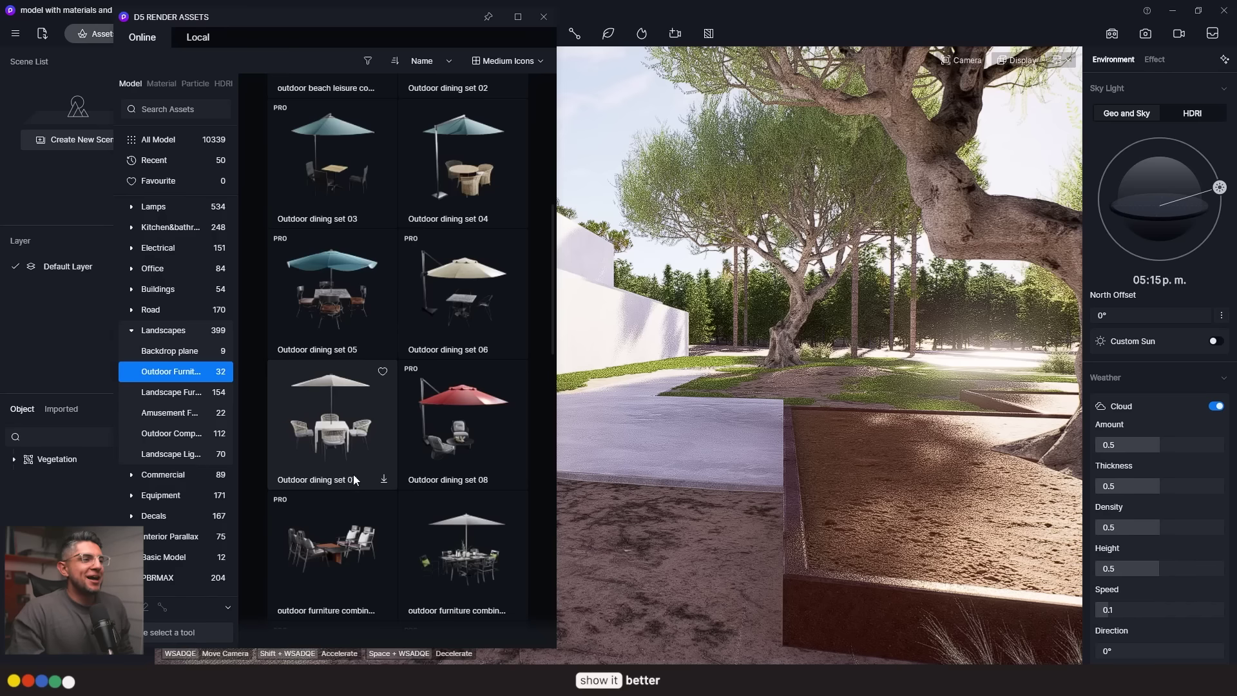
- Download Outdoor dining set 07 and place the Black Leather Multi-seat Sofa on the interior tiled floor
click(382, 479)
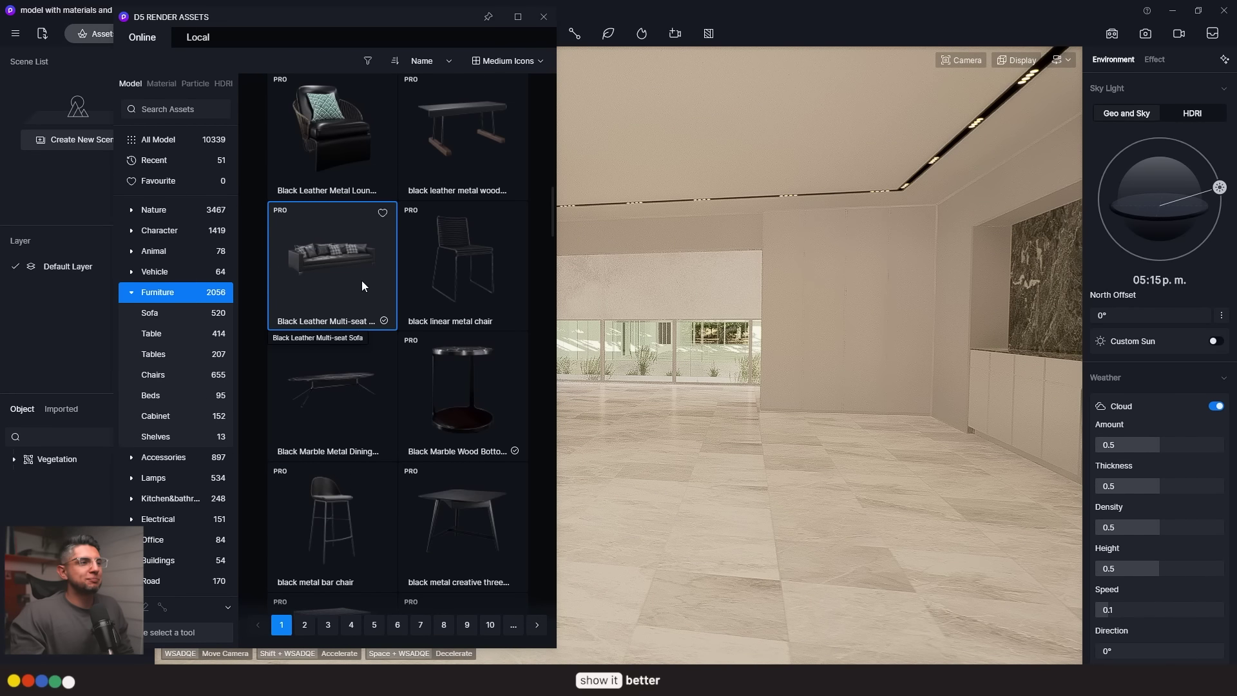
click(363, 285)
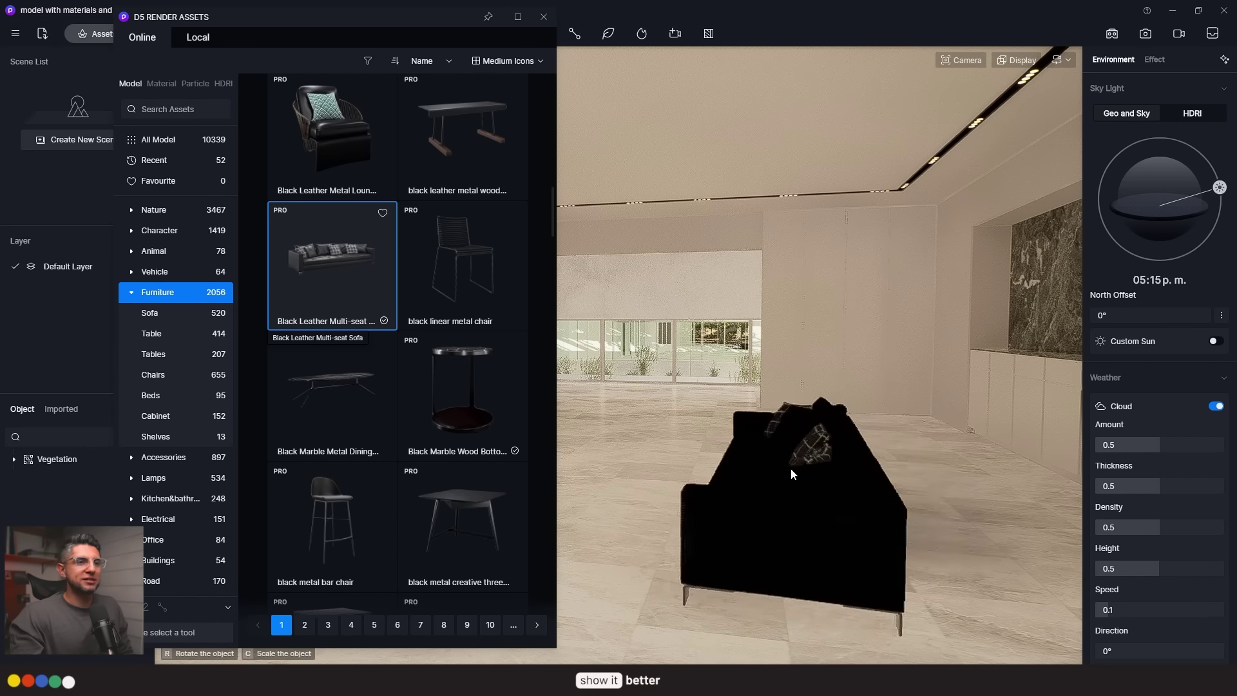
click(805, 451)
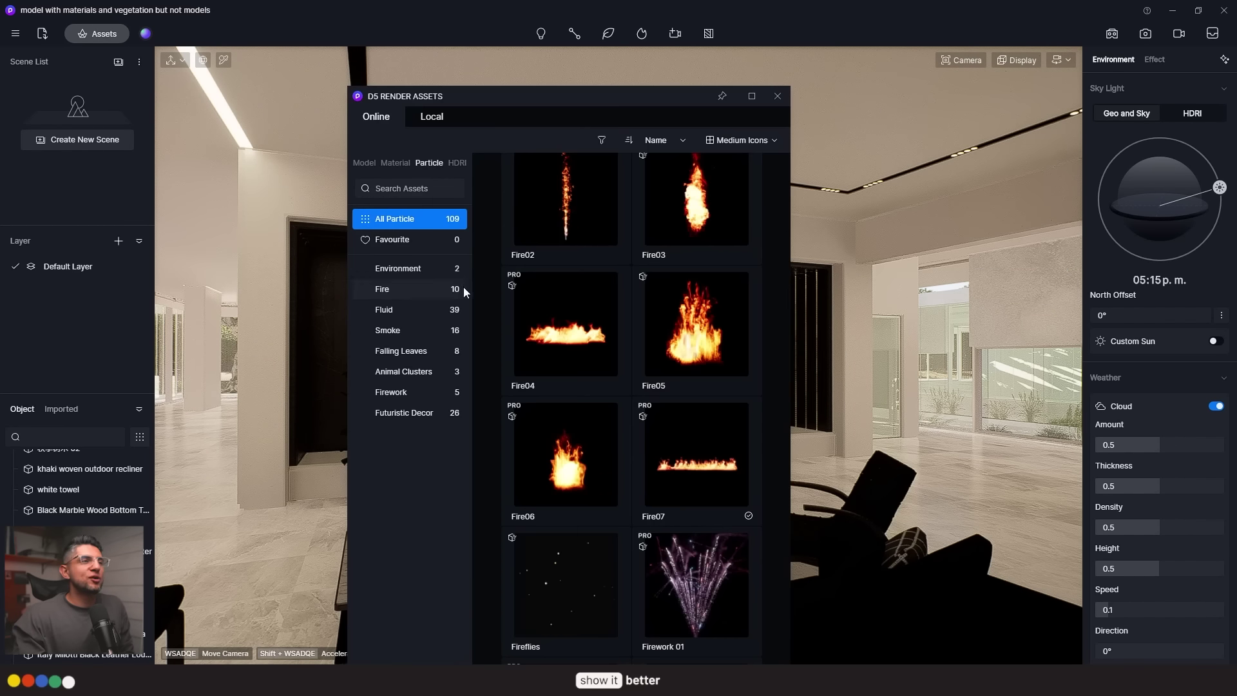
- Browse the particle library to examine its available fire, bubble, bird and leaf effects
scroll(552, 389, up, 10)
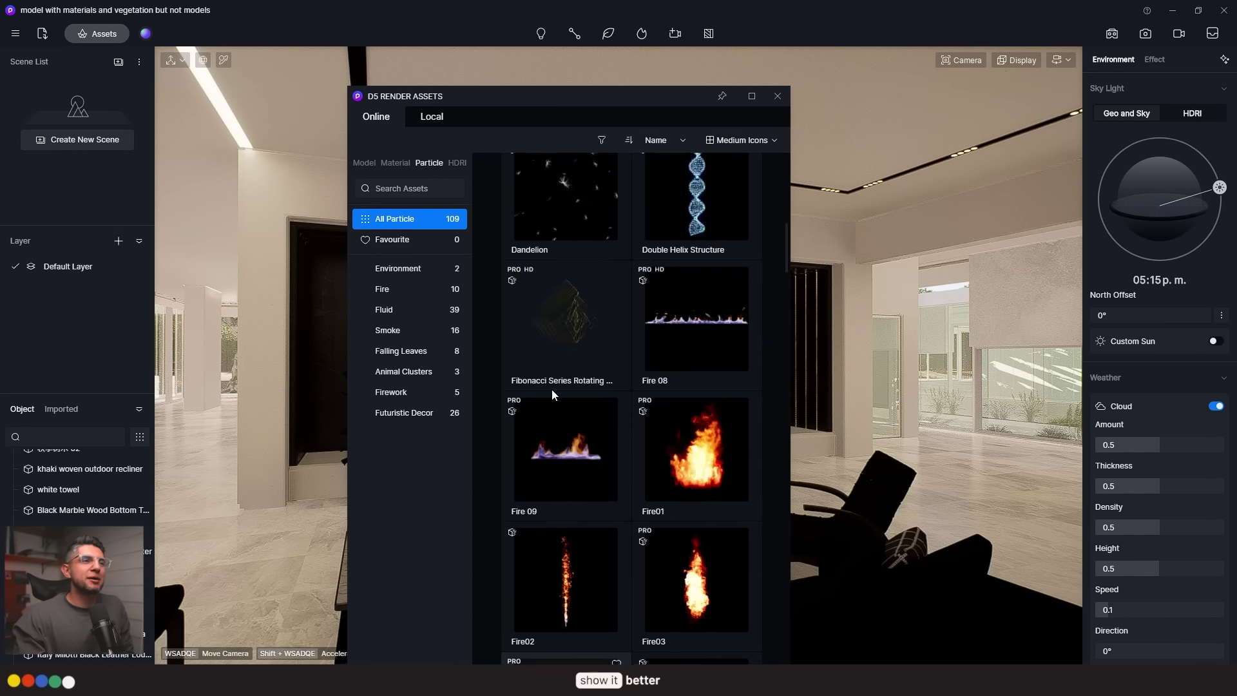
scroll(551, 389, down, 2)
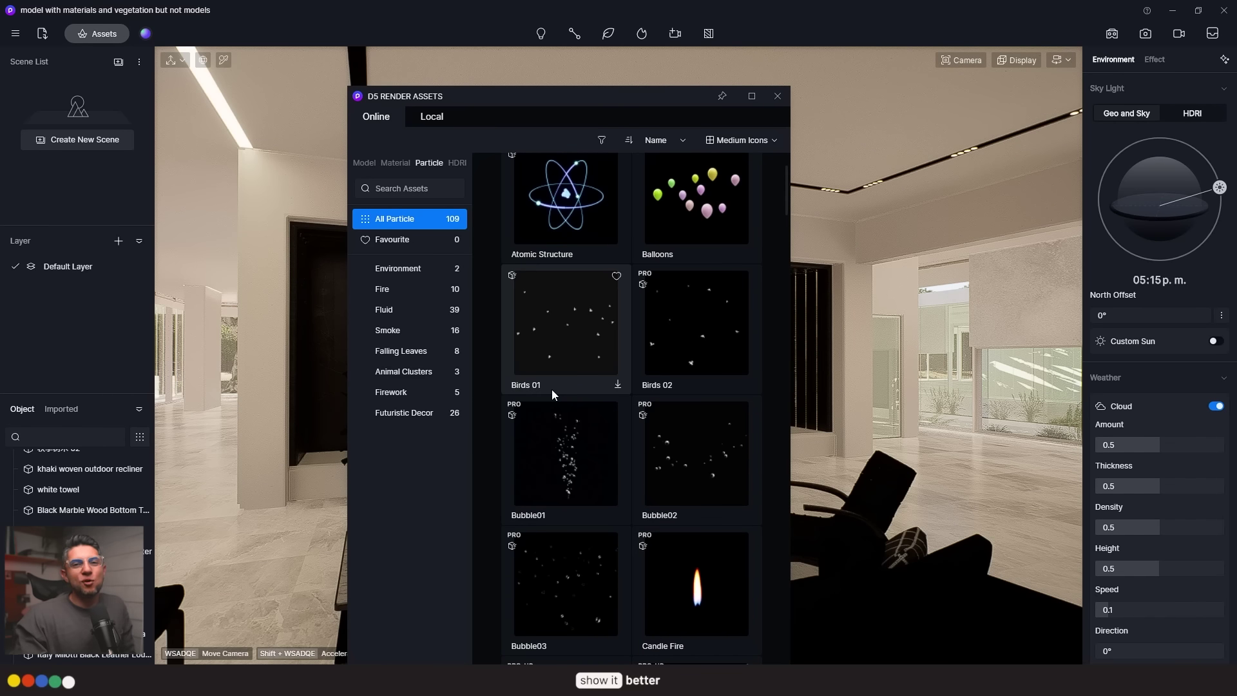
scroll(552, 389, down, 5)
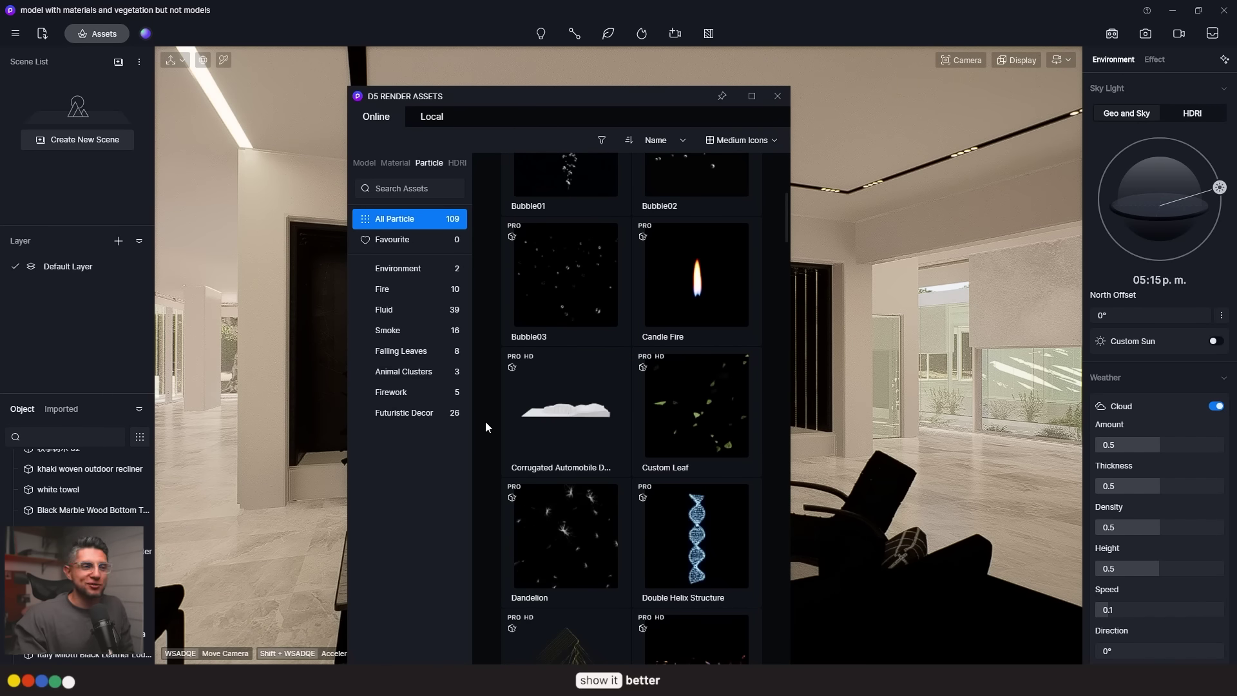
scroll(562, 371, down, 5)
click(562, 371)
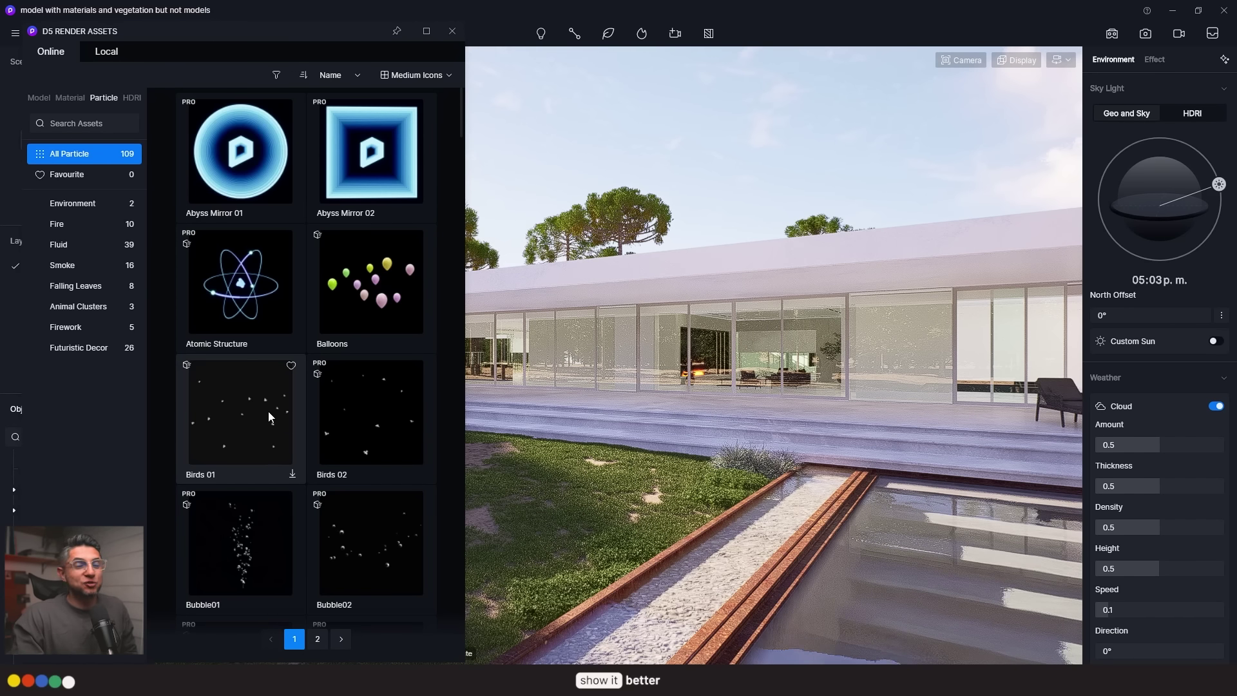
scroll(369, 303, down, 5)
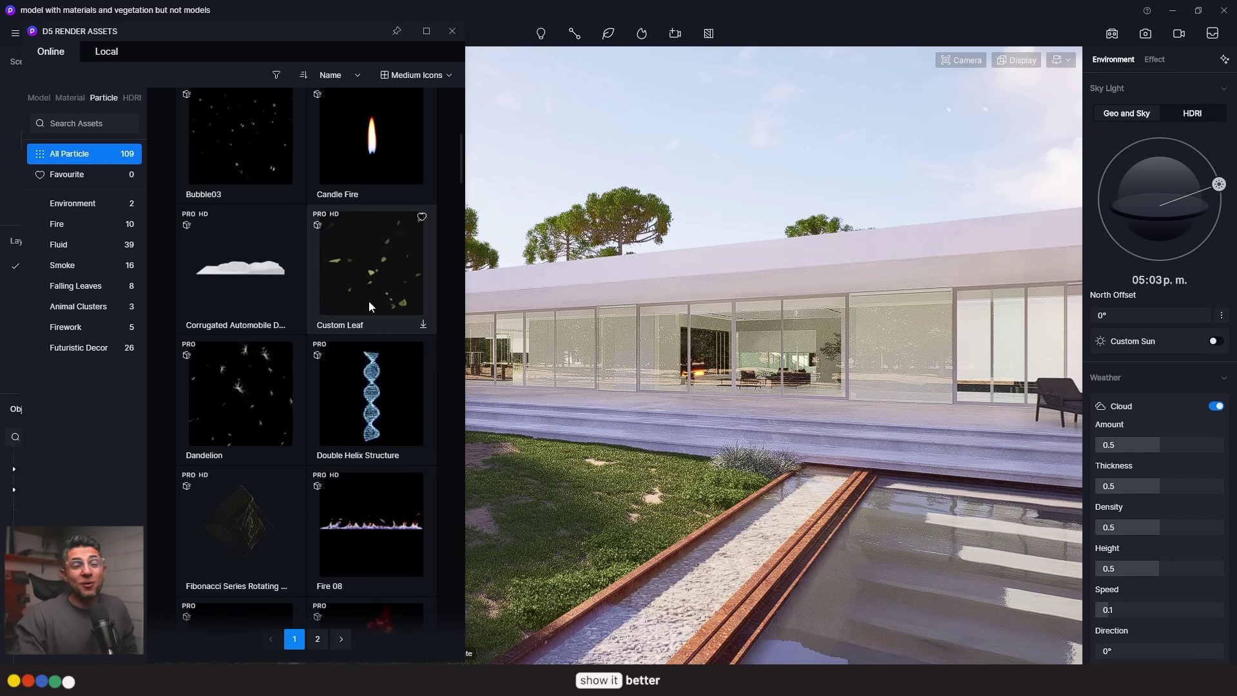
click(368, 300)
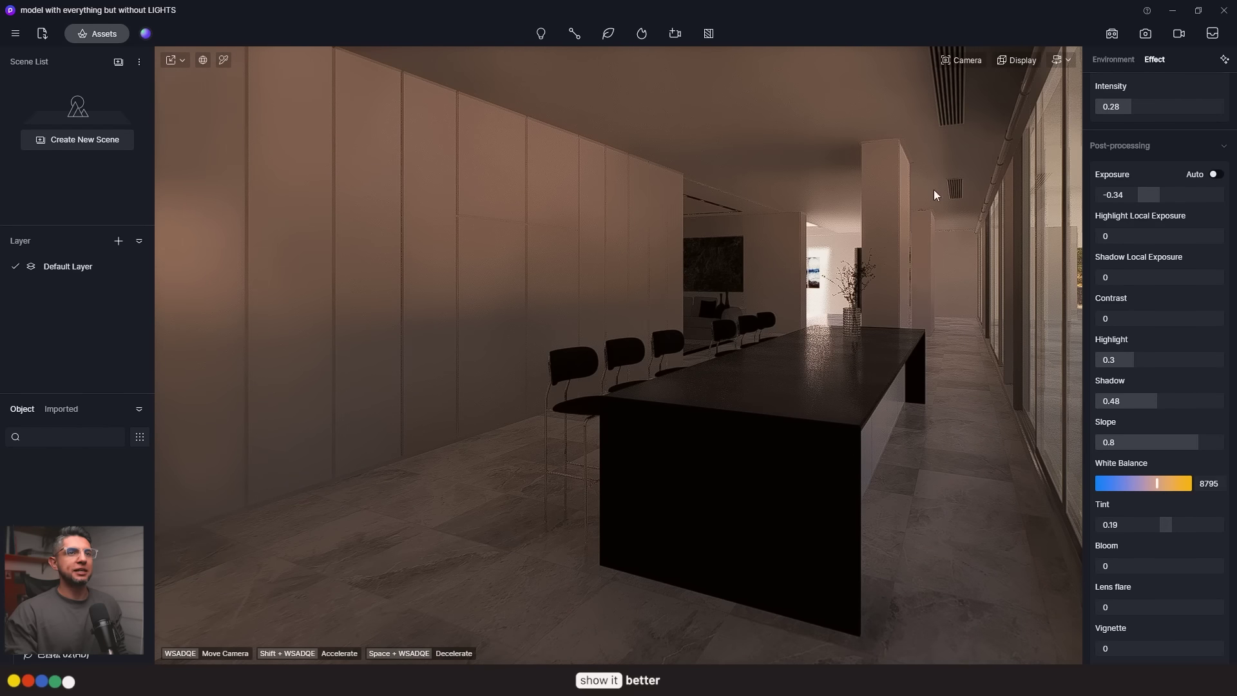
- Examine the furnished interior, from the long bar counter to the sofa area and sideboard
click(955, 103)
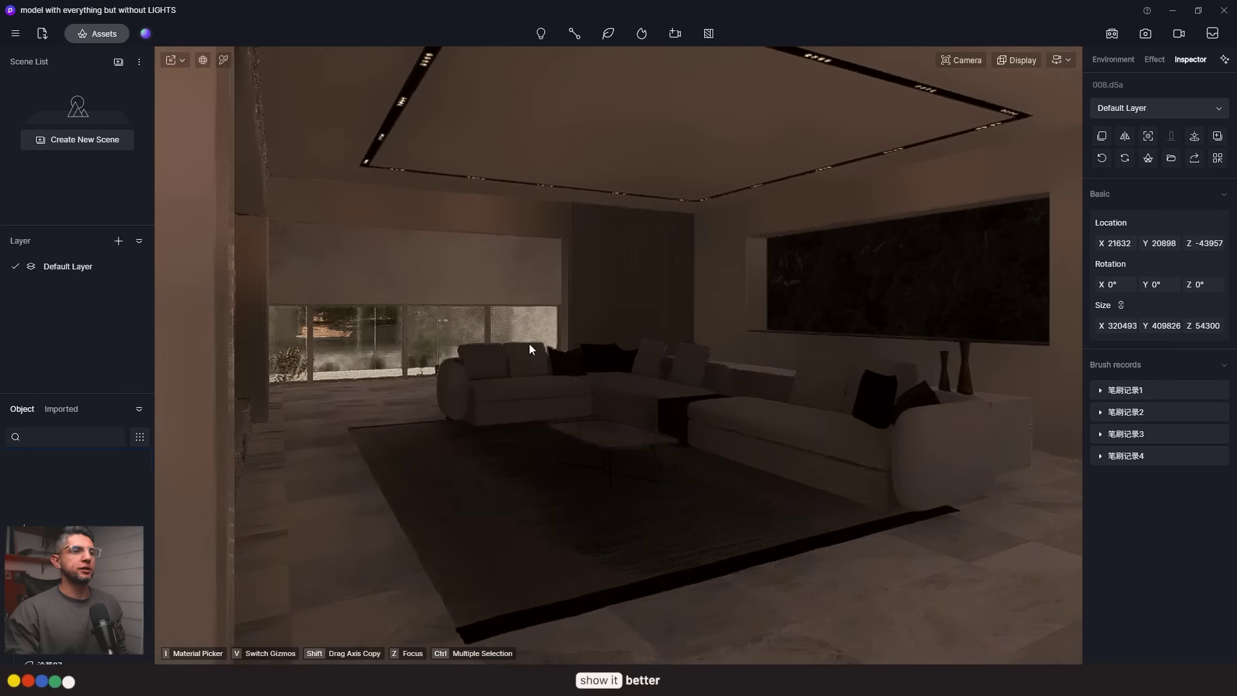
scroll(529, 344, down, 5)
right_drag(547, 405, 475, 400)
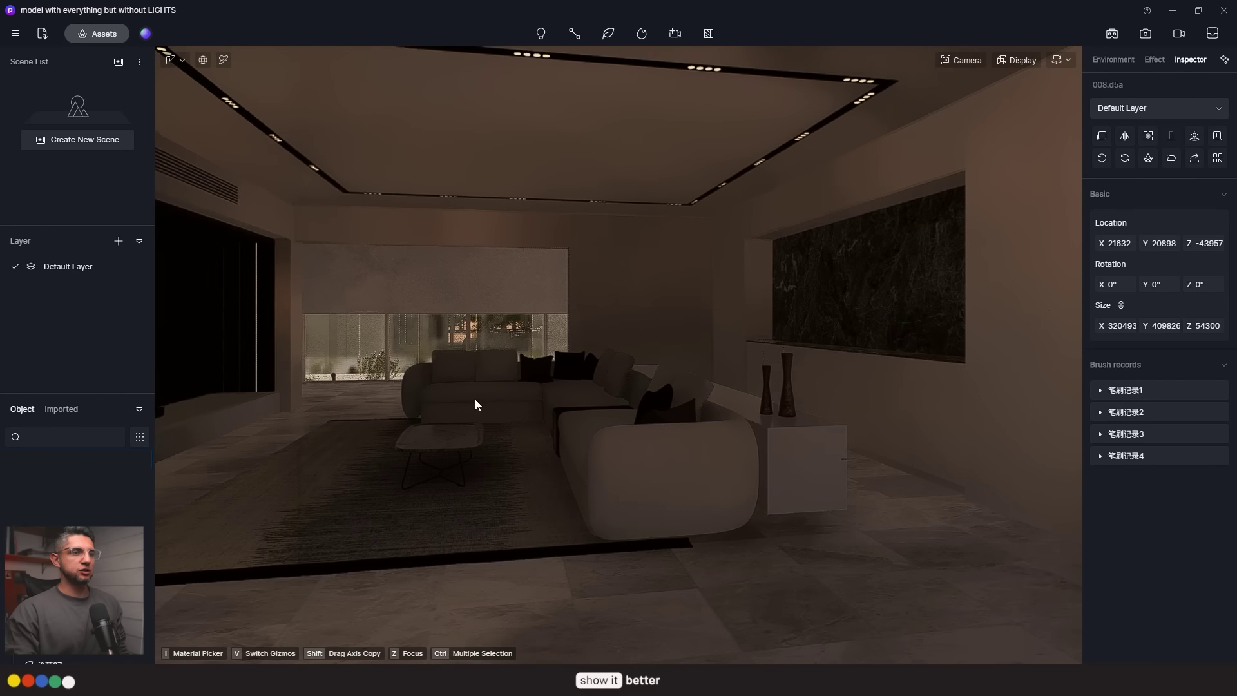
middle_drag(474, 400, 520, 421)
scroll(554, 429, up, 3)
right_drag(438, 452, 622, 454)
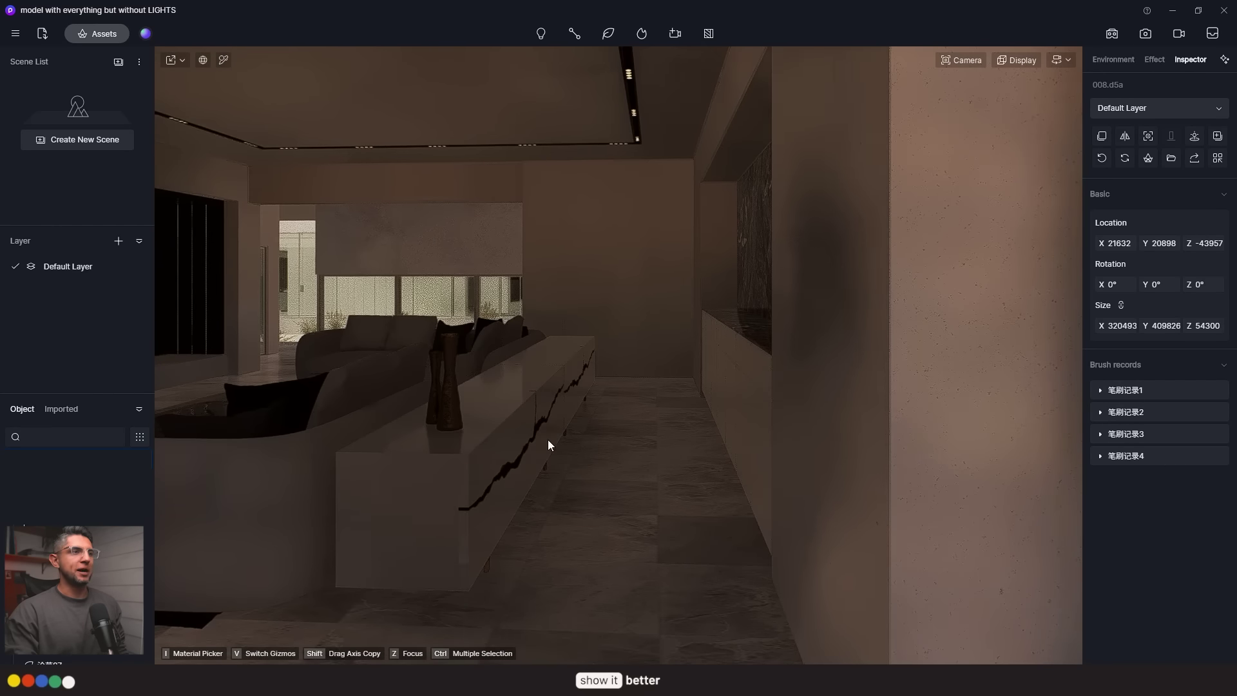
right_drag(548, 439, 600, 442)
- Inspect the books and ornaments on the wall bookshelf, the bar stools and the rock in the garden
double_click(805, 351)
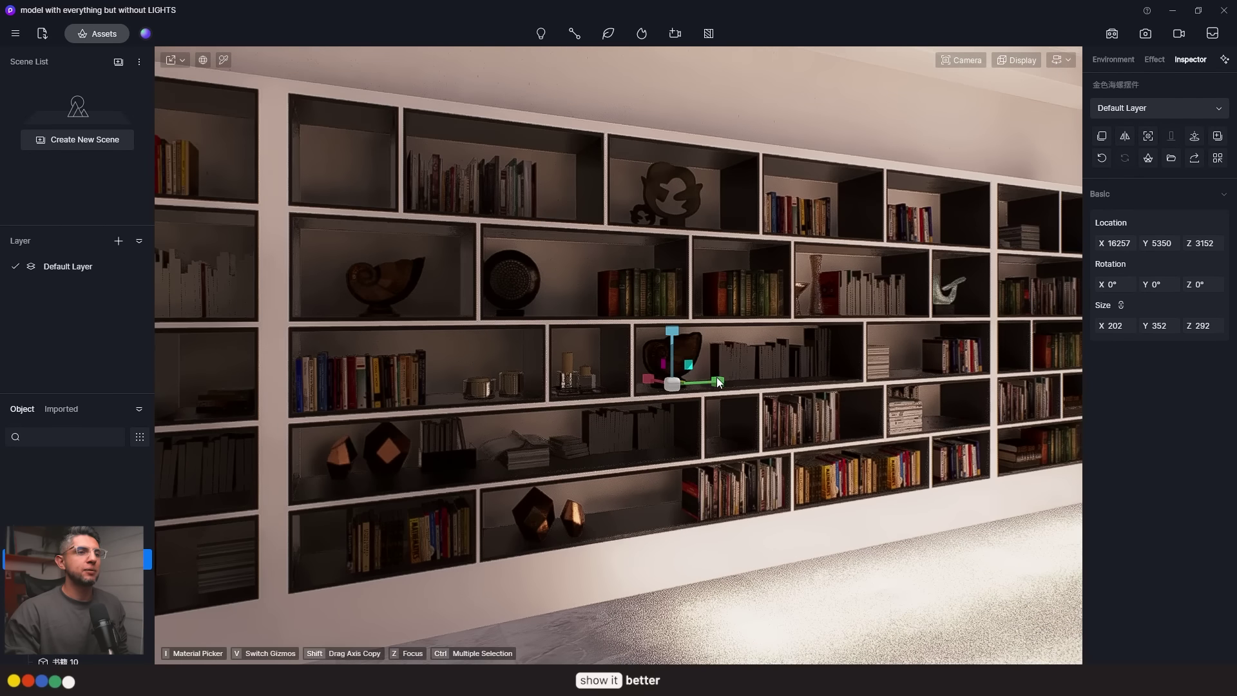
click(497, 461)
click(644, 287)
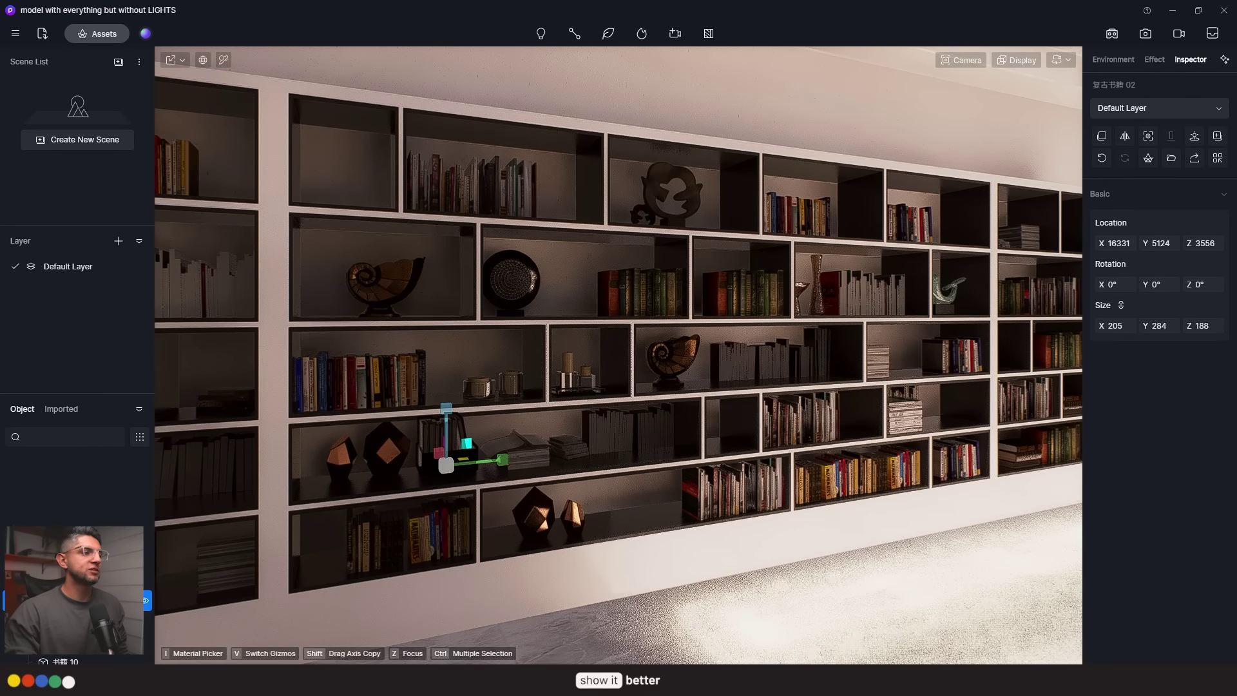
double_click(811, 419)
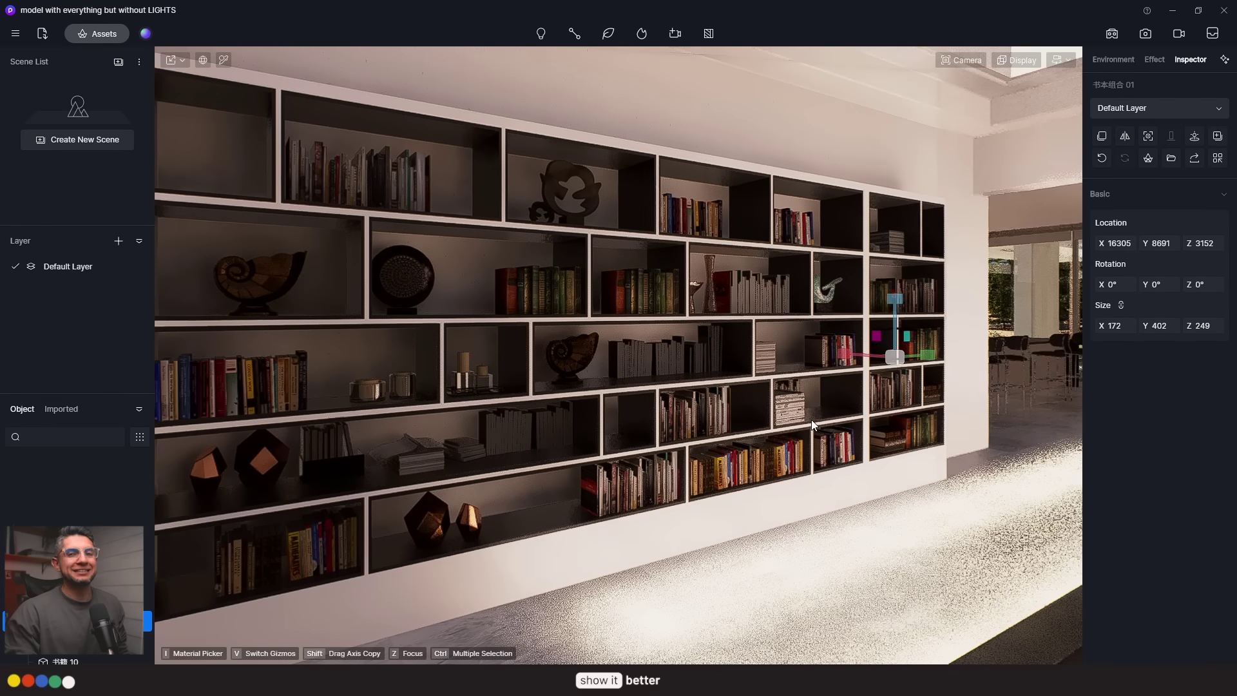
right_drag(811, 419, 621, 416)
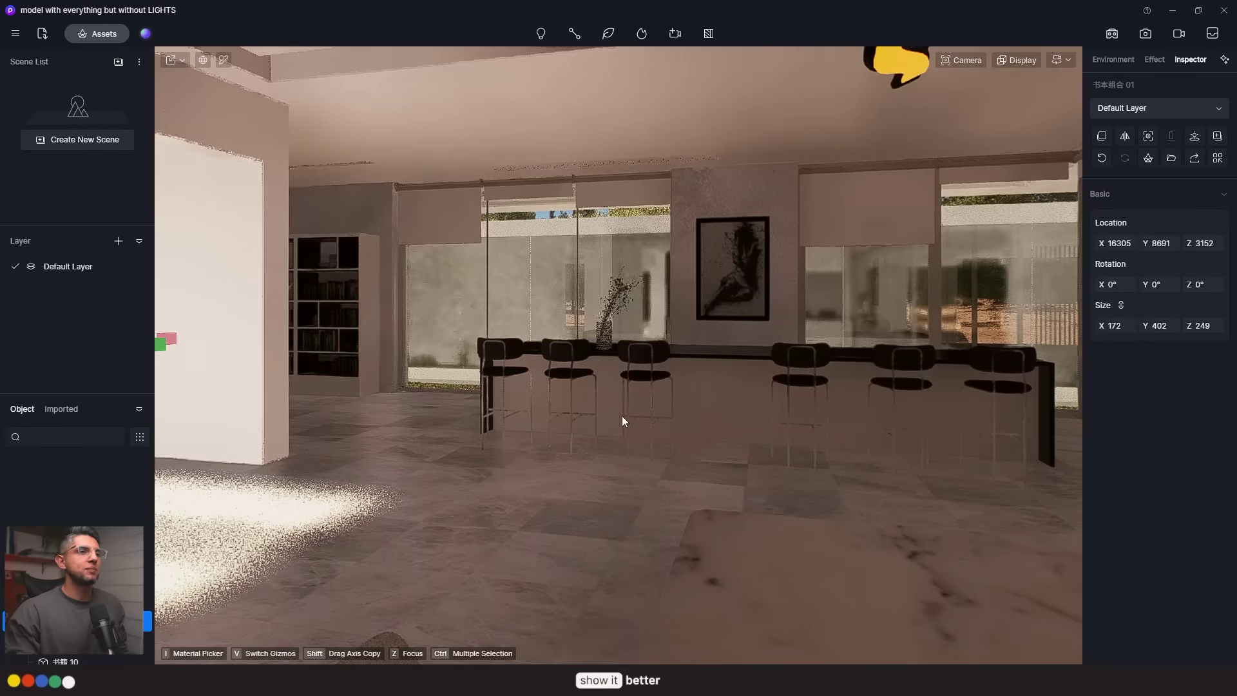
right_drag(501, 417, 397, 391)
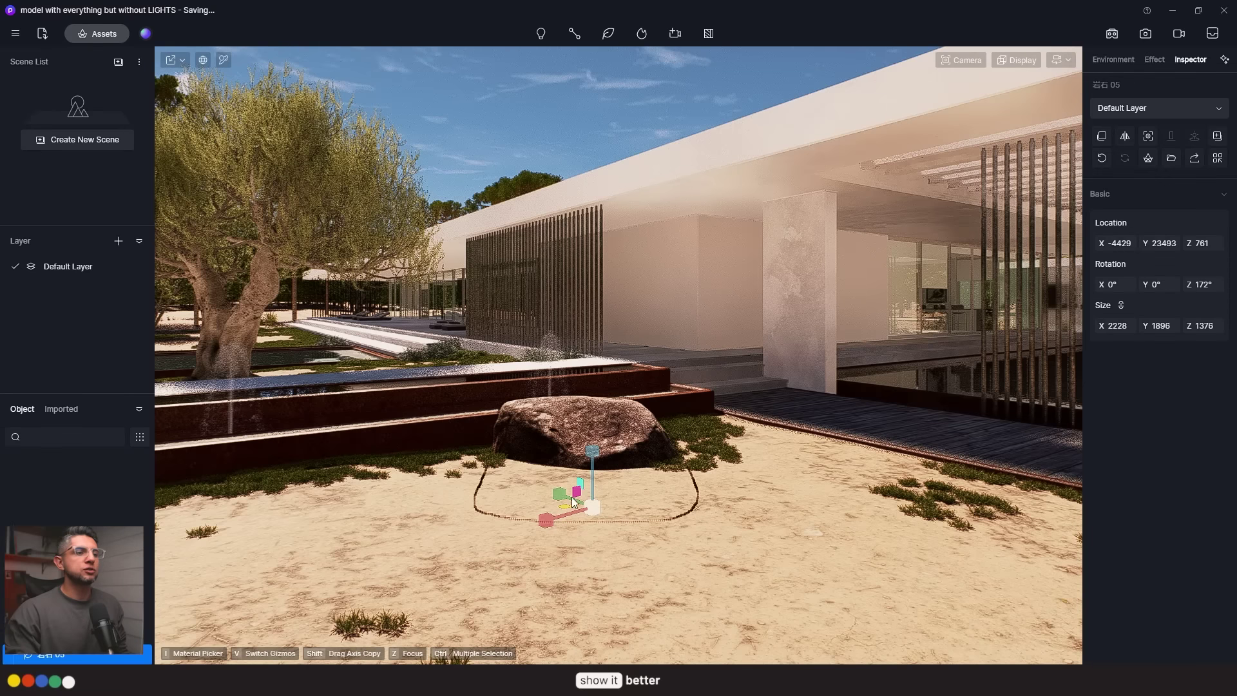
right_drag(489, 424, 654, 422)
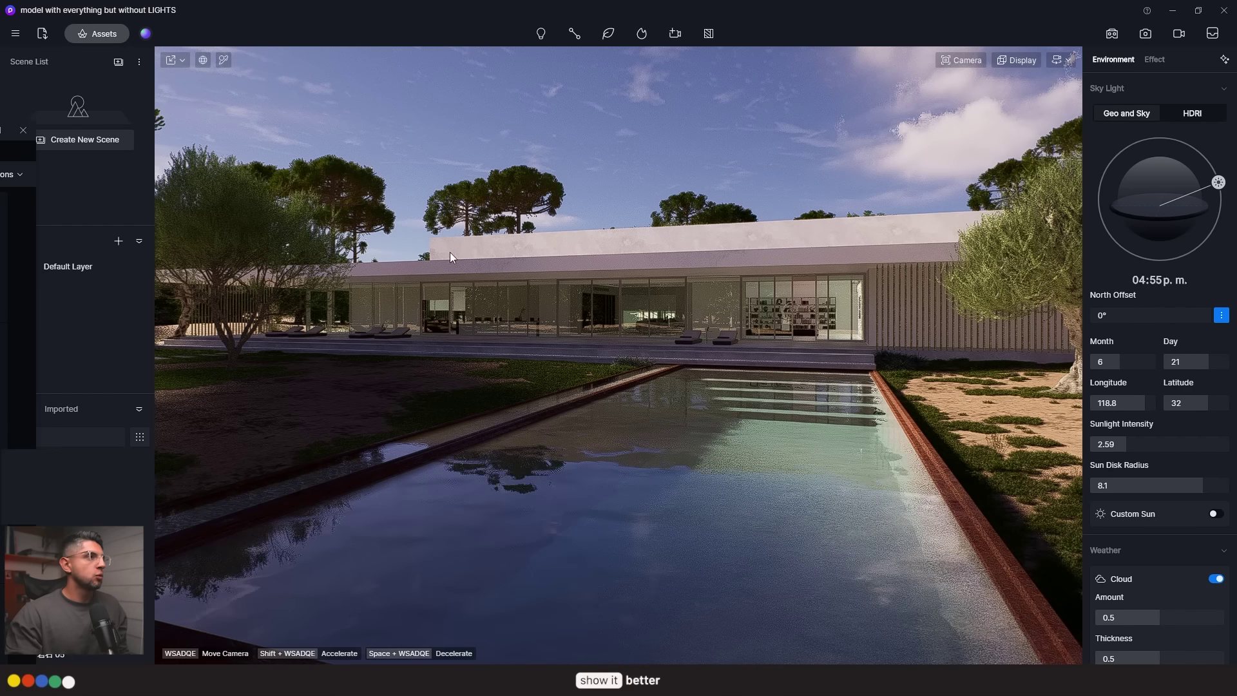
- Download the Residential Interior 11 parallax model and place it at the house's glazed terrace facade
click(114, 34)
click(100, 34)
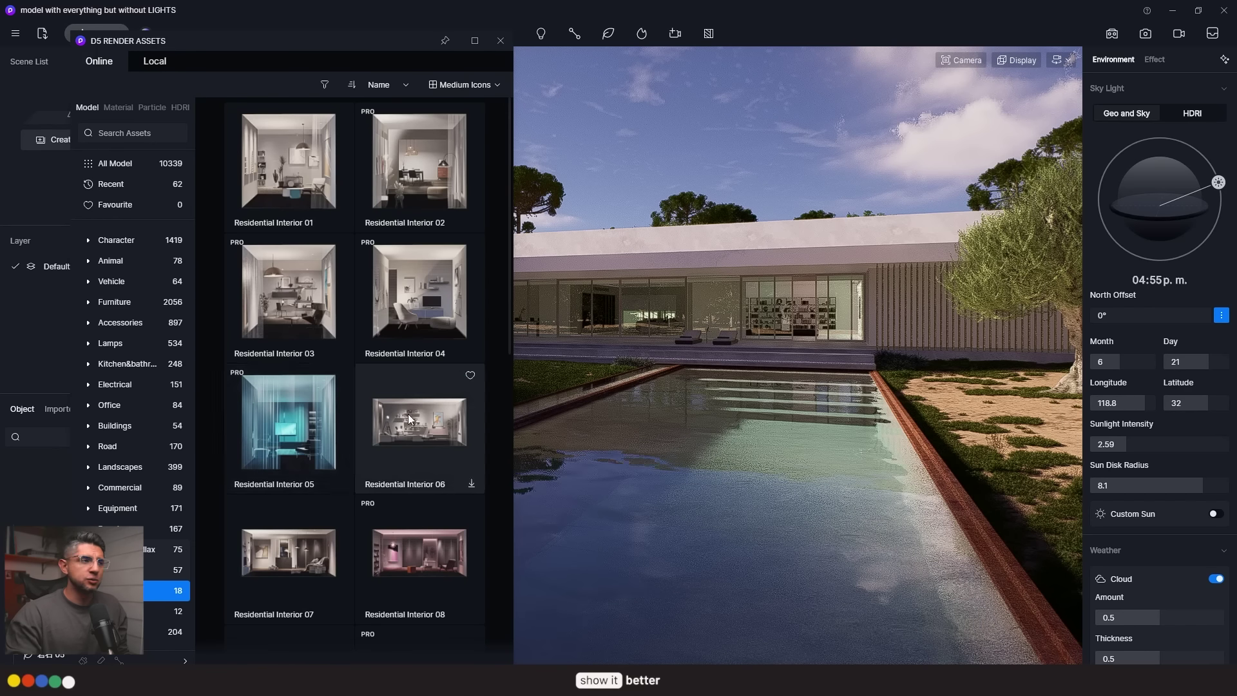
scroll(290, 504, down, 4)
scroll(293, 483, down, 1)
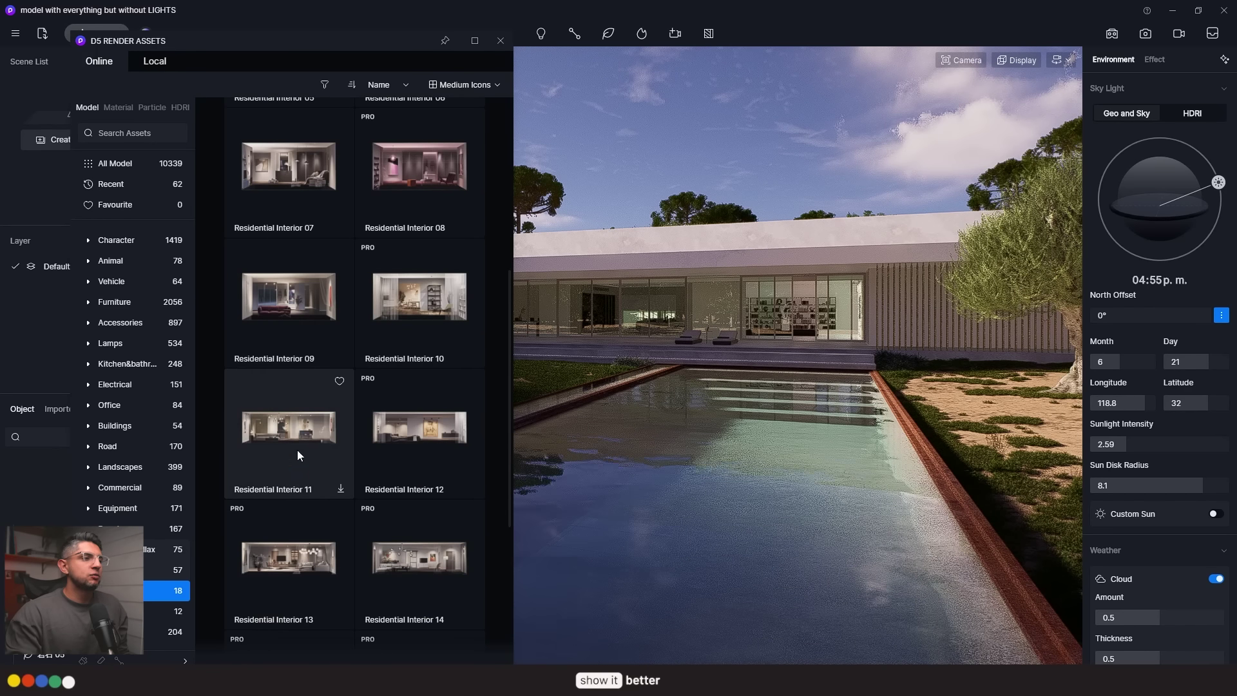
click(298, 448)
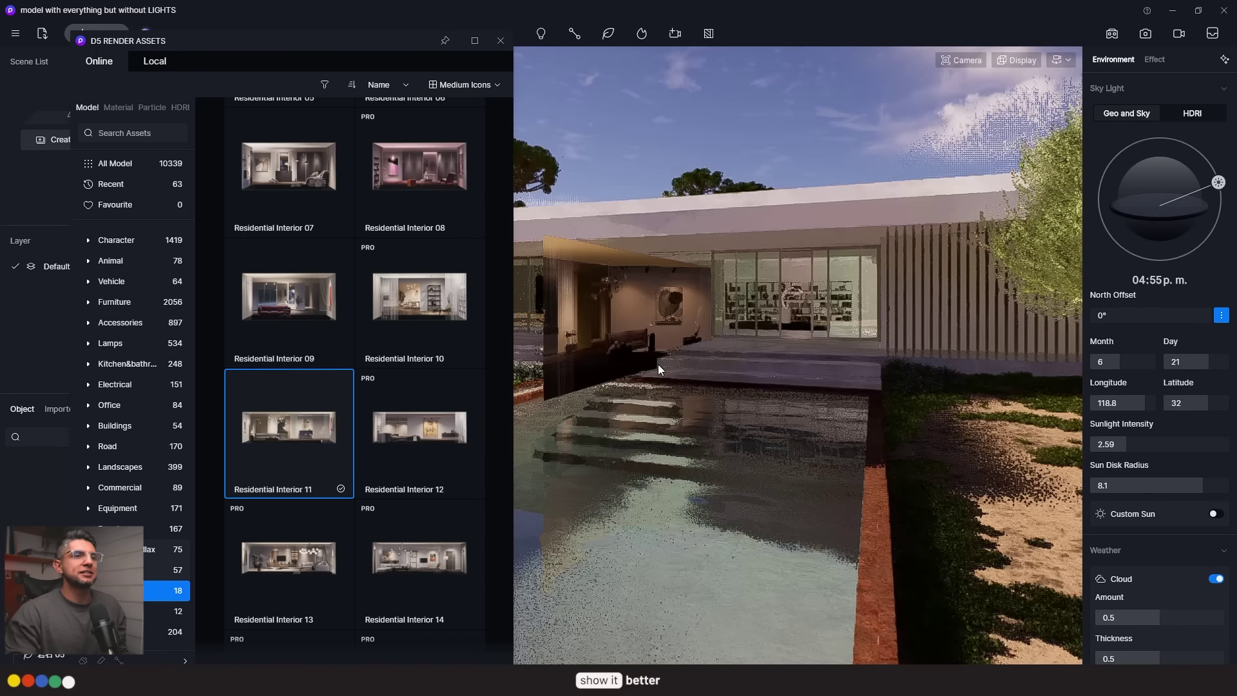
scroll(659, 365, up, 5)
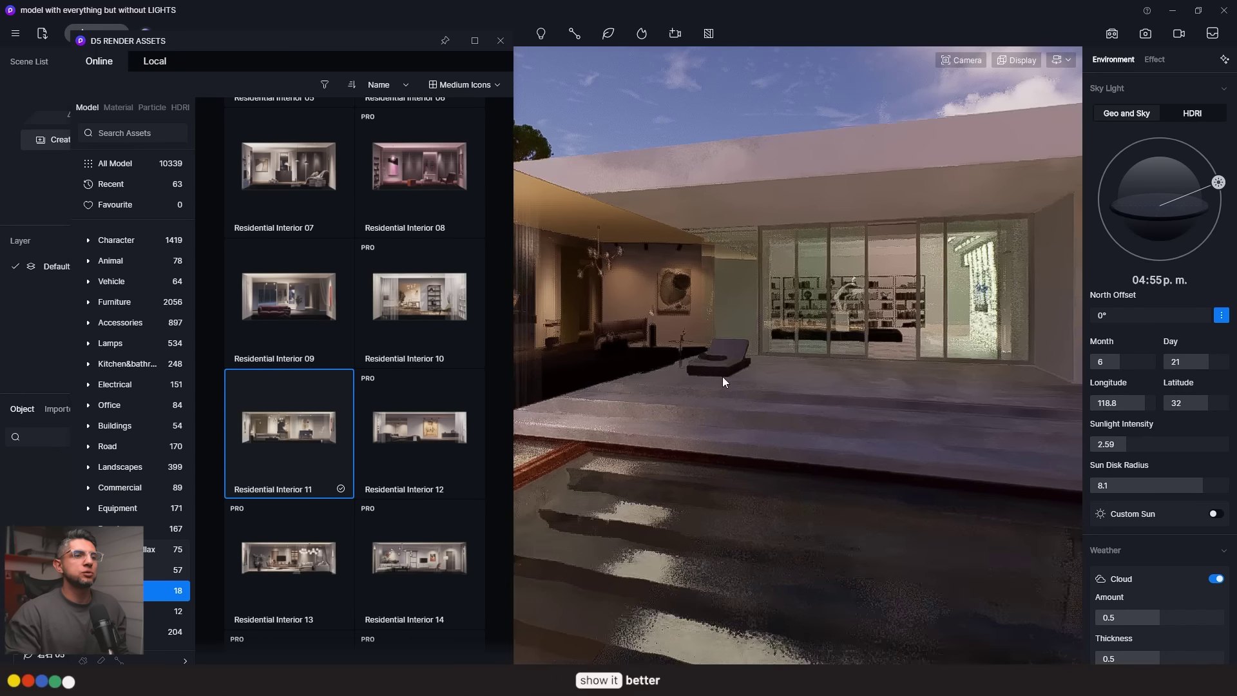
click(736, 370)
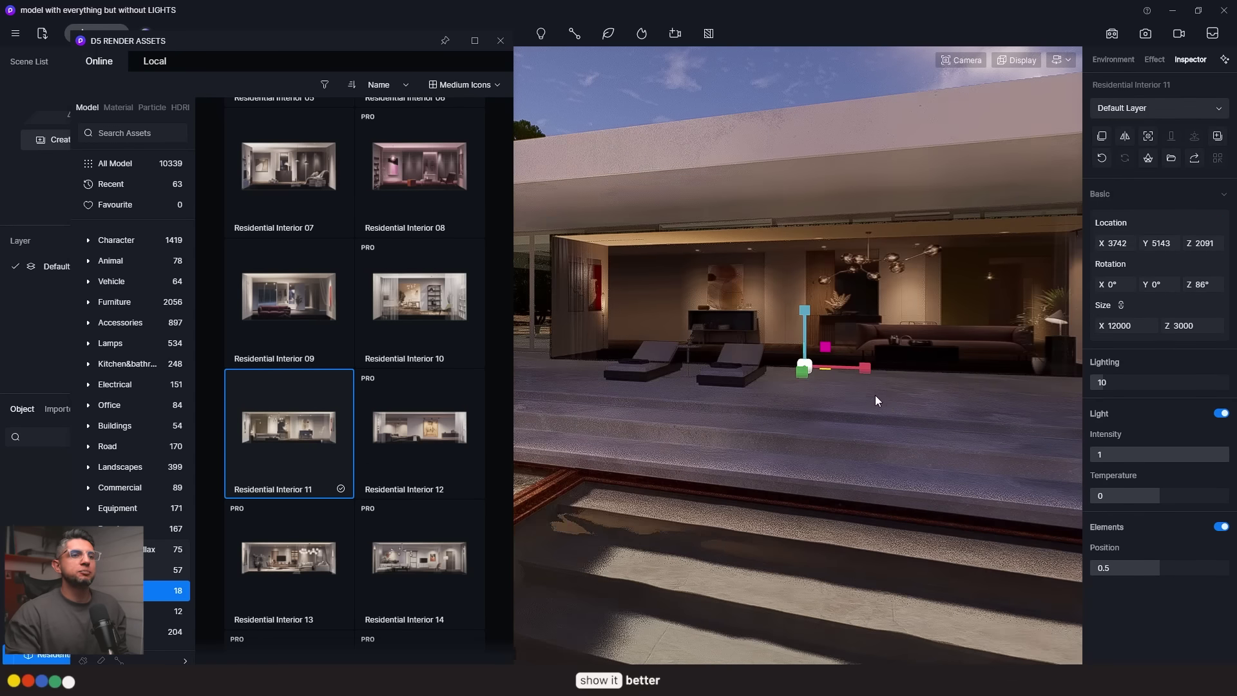
- Move the Geo and Sky sun past sunset to 07:11 p.m
scroll(866, 406, up, 3)
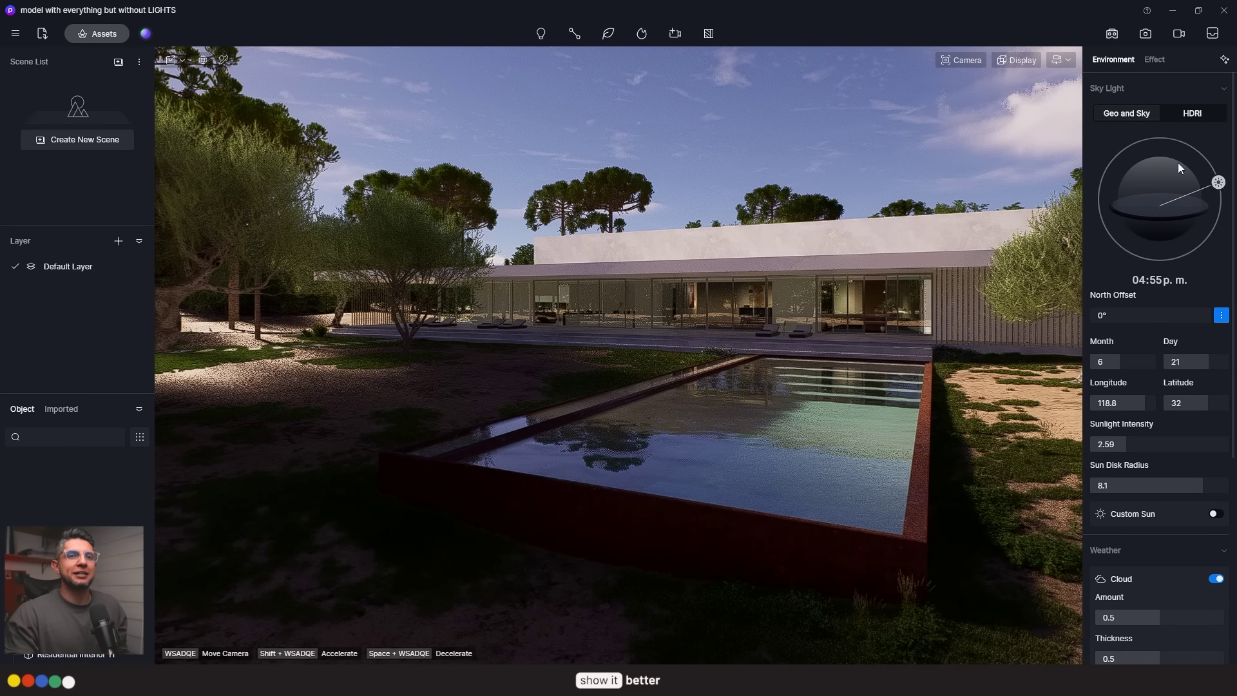
drag(1217, 182, 1221, 203)
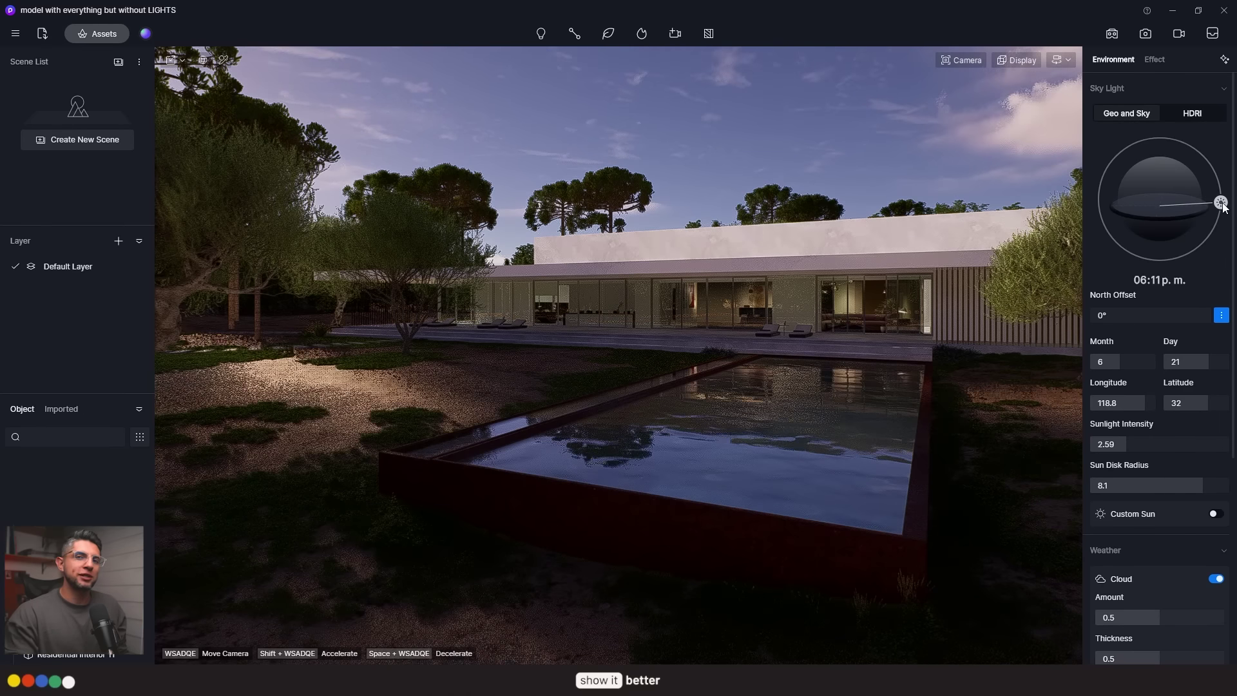
drag(1221, 203, 1218, 217)
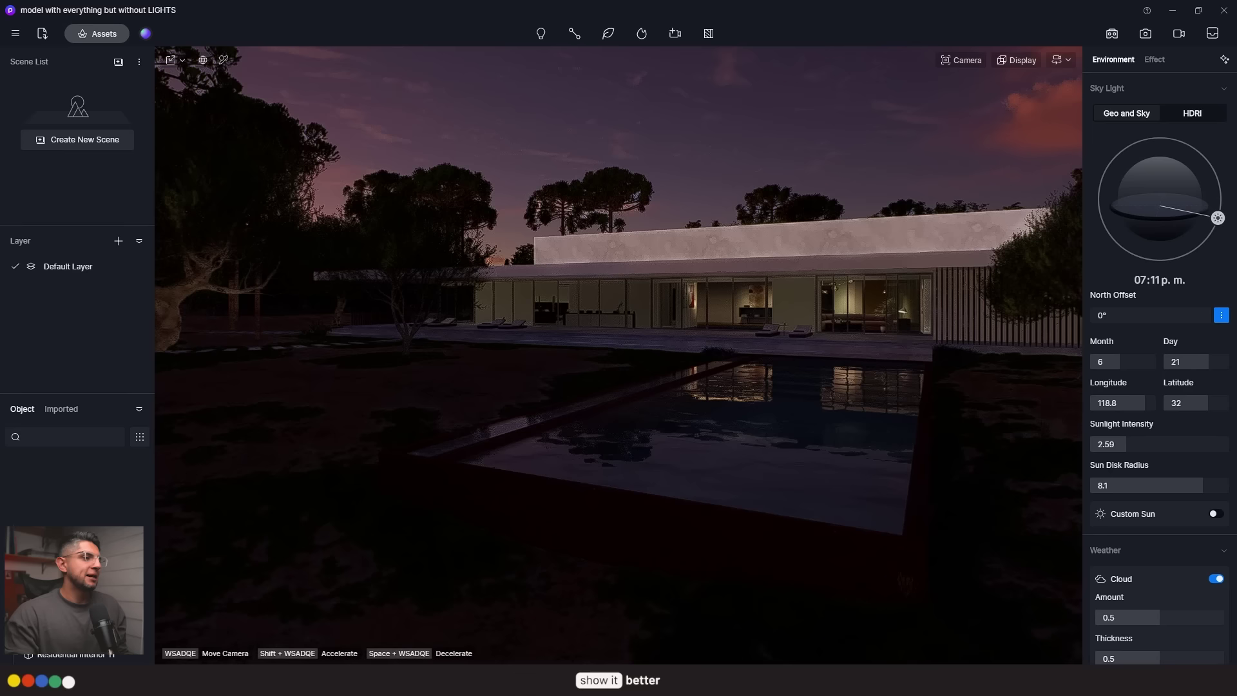
- Set the Residential Interior 11 parallax model's lighting to 60 and its light temperature to -0.77
click(78, 655)
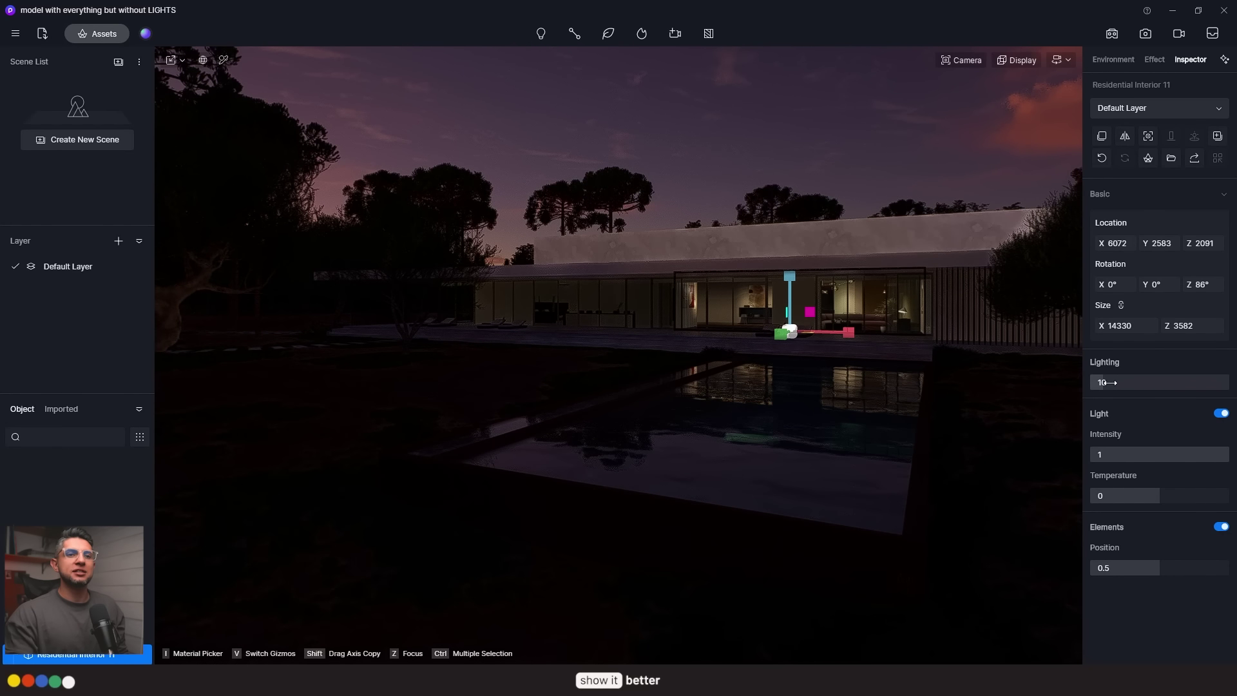
drag(1125, 383, 1172, 384)
drag(1093, 455, 1106, 499)
scroll(882, 321, up, 5)
right_drag(789, 316, 929, 320)
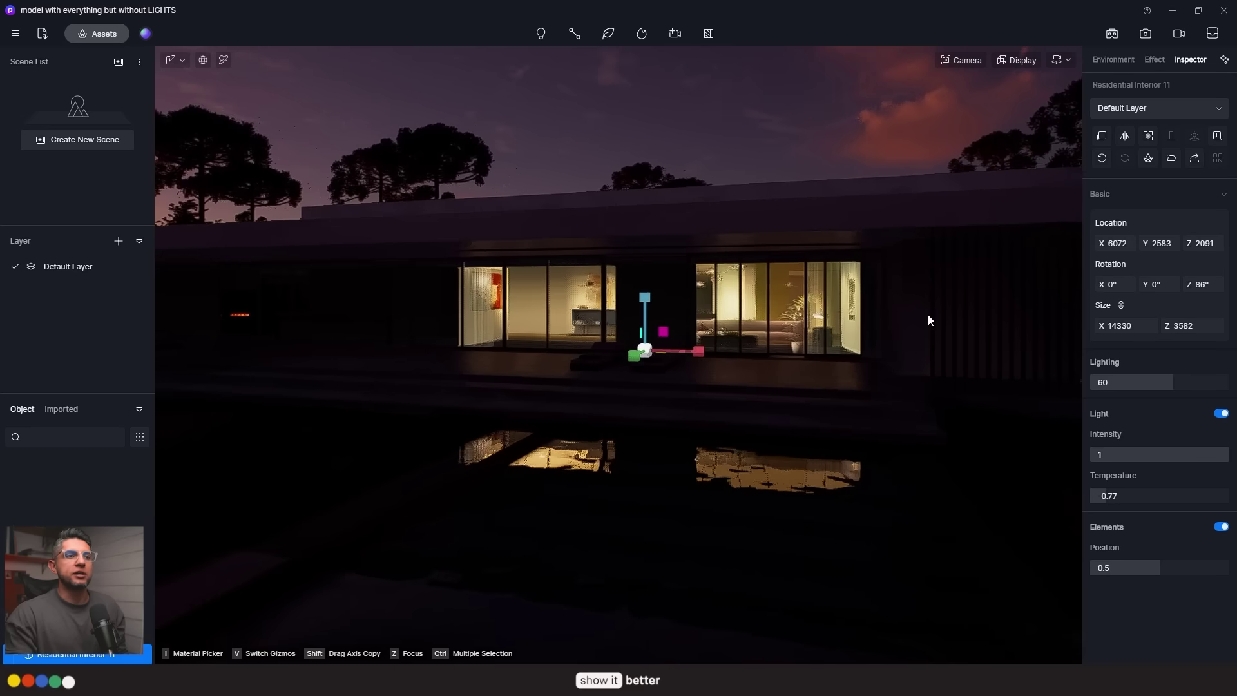
- Set the parallax interior's element position to 0 and compare the room with its elements off and on
drag(1159, 570, 1101, 572)
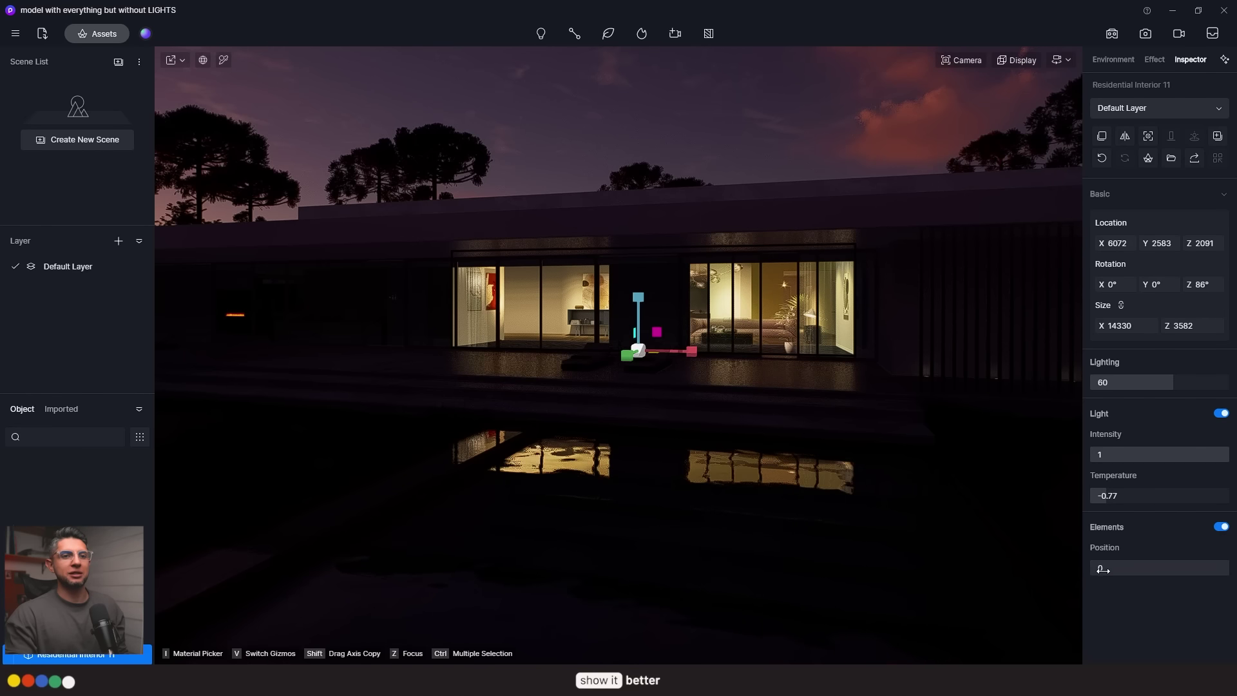
click(1220, 527)
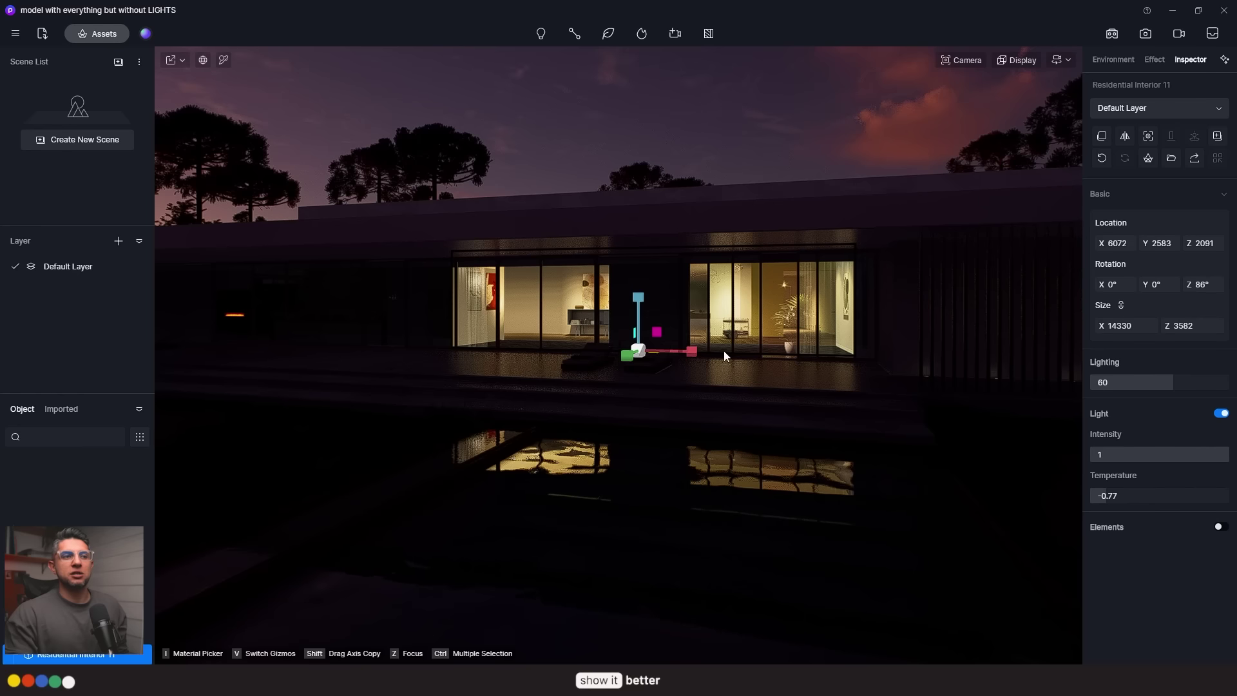
click(1223, 526)
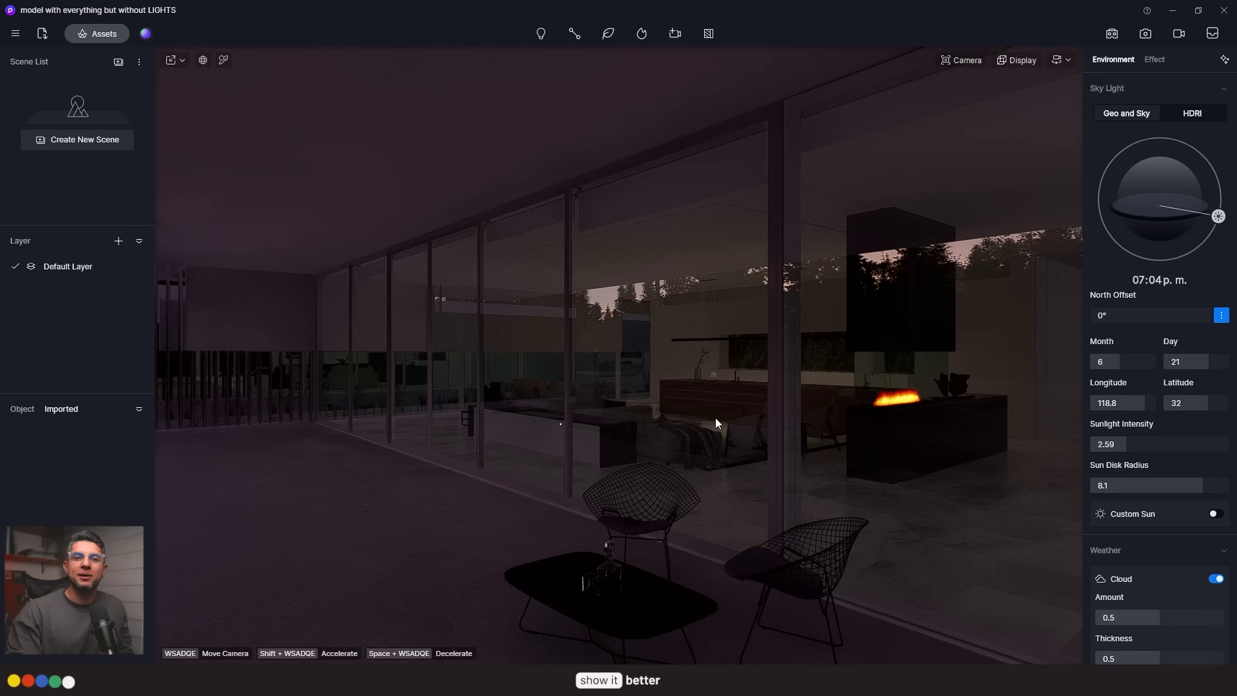
- Pick the white material of the living room's ceiling light strips and turn on its Emissive option
key(w)
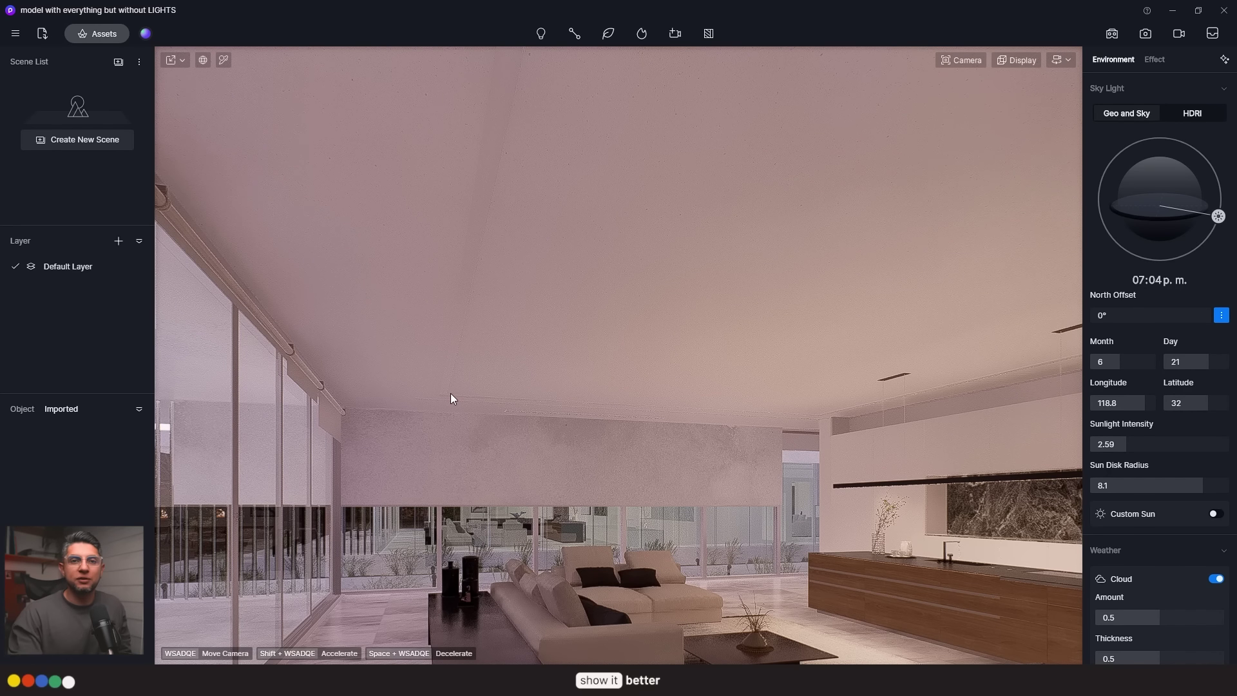
key(i)
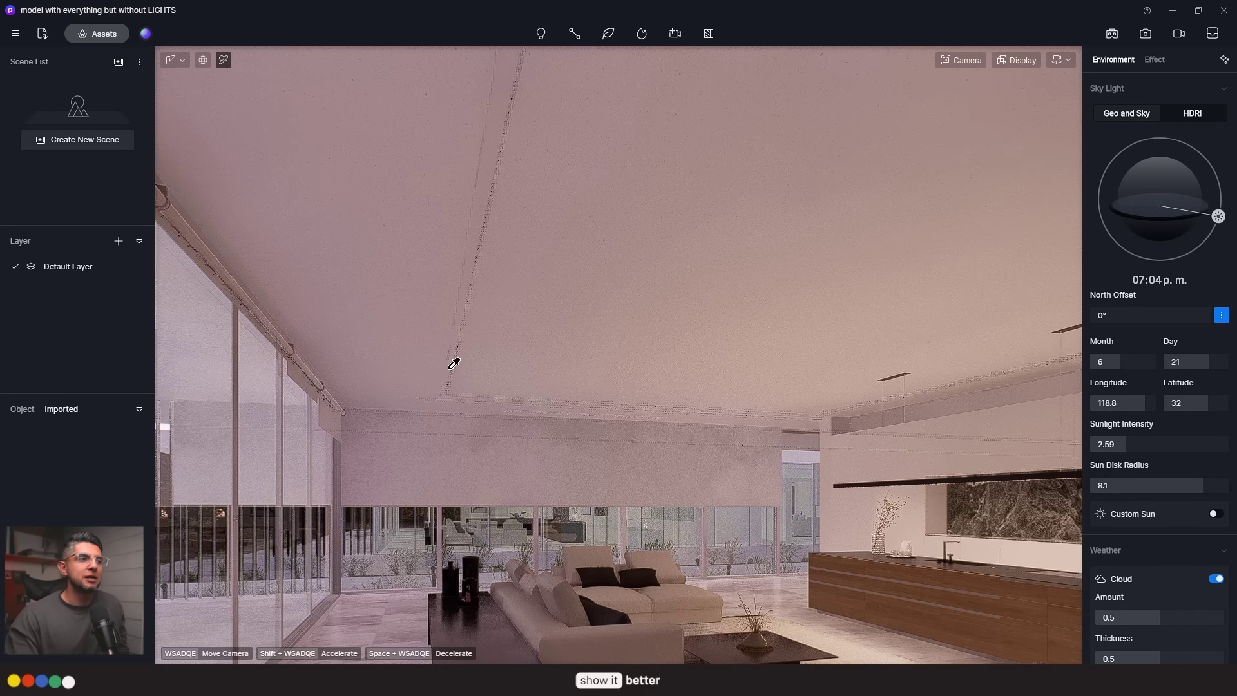
click(474, 268)
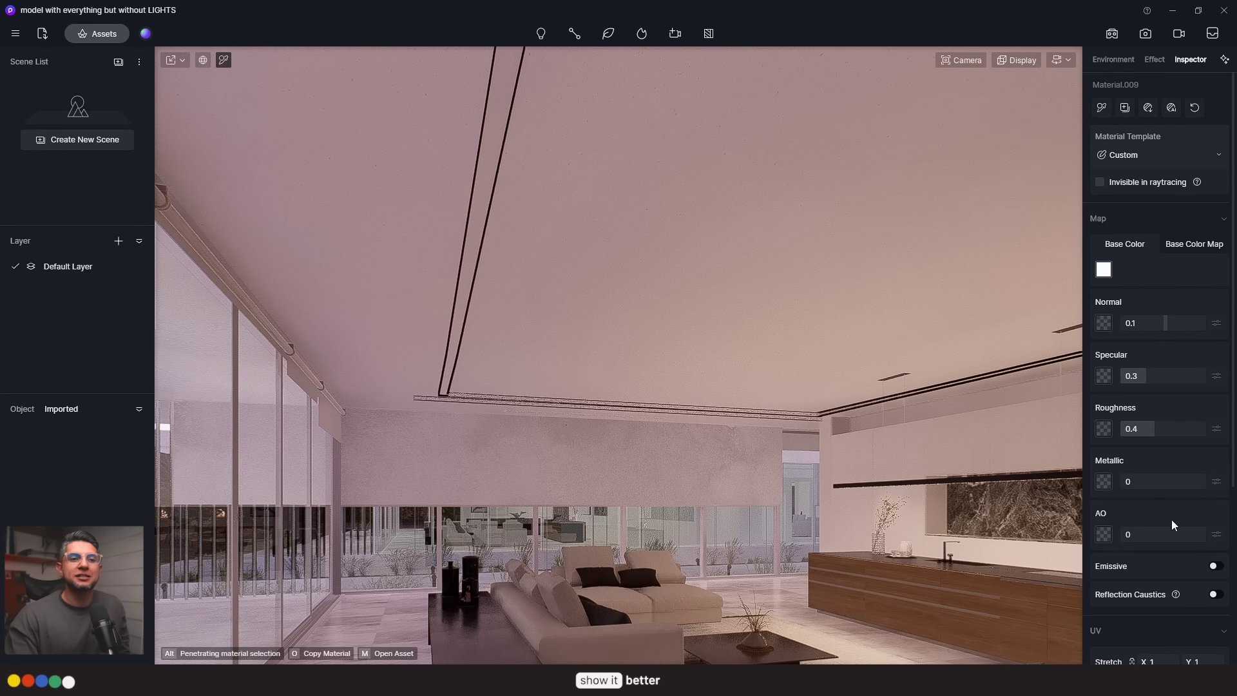
scroll(1169, 501, down, 1)
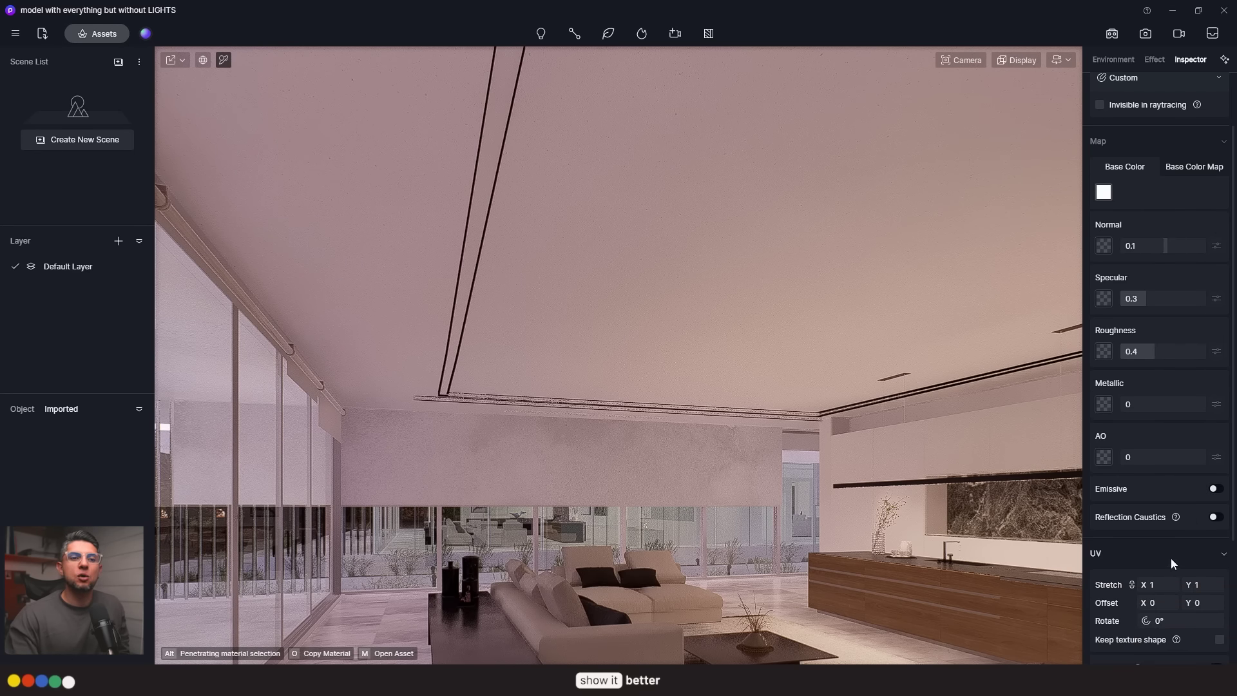
click(1215, 489)
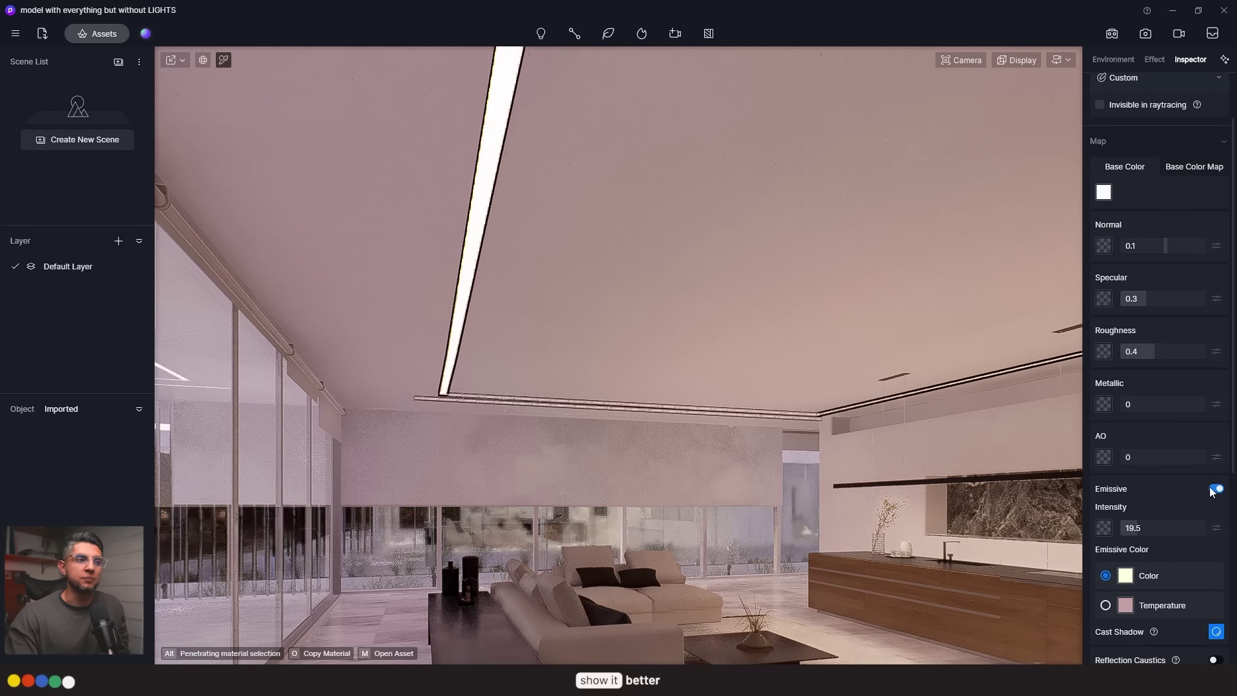
- Review the lit ceiling strips across the living room and reduce the camera exposure to 0.03
scroll(603, 498, up, 3)
scroll(612, 500, down, 5)
right_drag(603, 498, 681, 516)
scroll(651, 509, up, 5)
scroll(681, 515, down, 5)
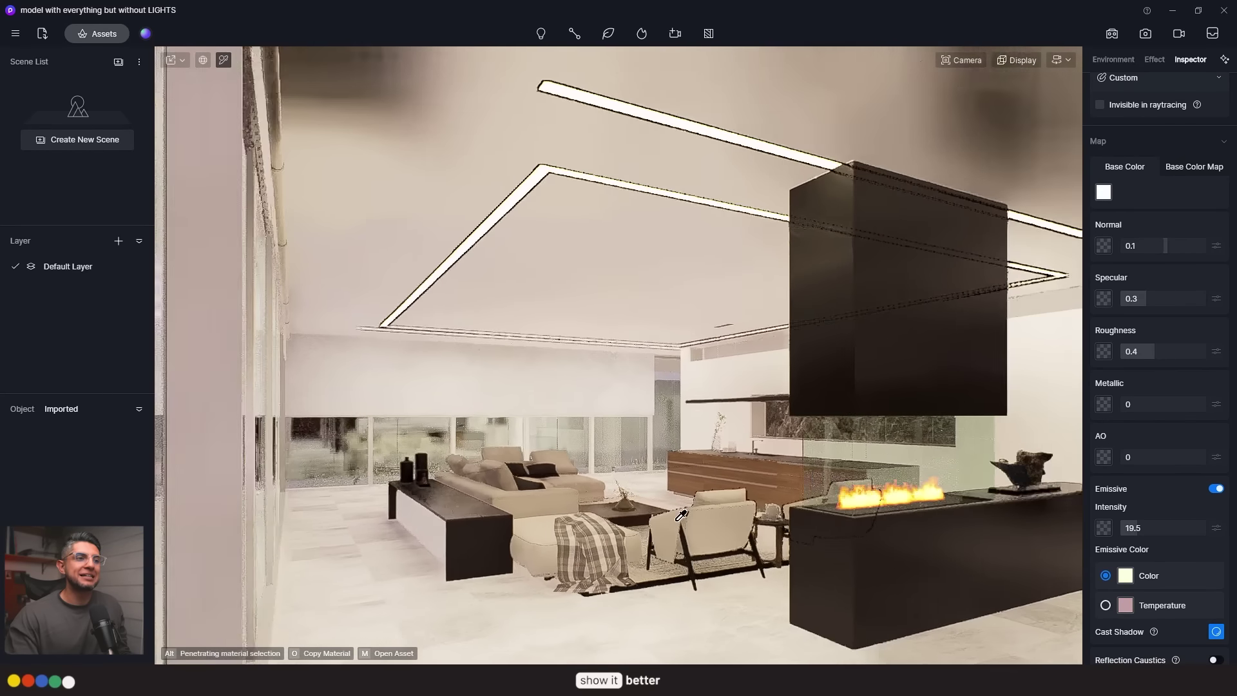
click(961, 60)
drag(976, 116, 962, 121)
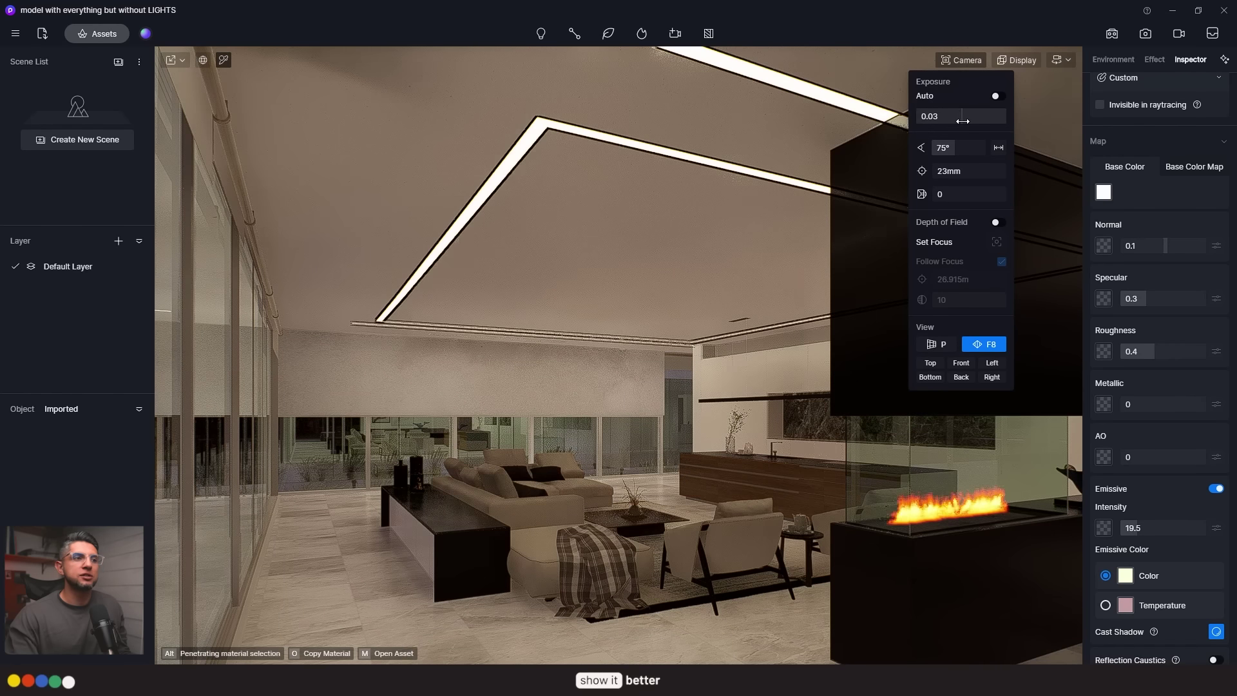
- Compare the living room with the ceiling light strips' Emissive option off and on
right_drag(580, 400, 570, 396)
click(1214, 488)
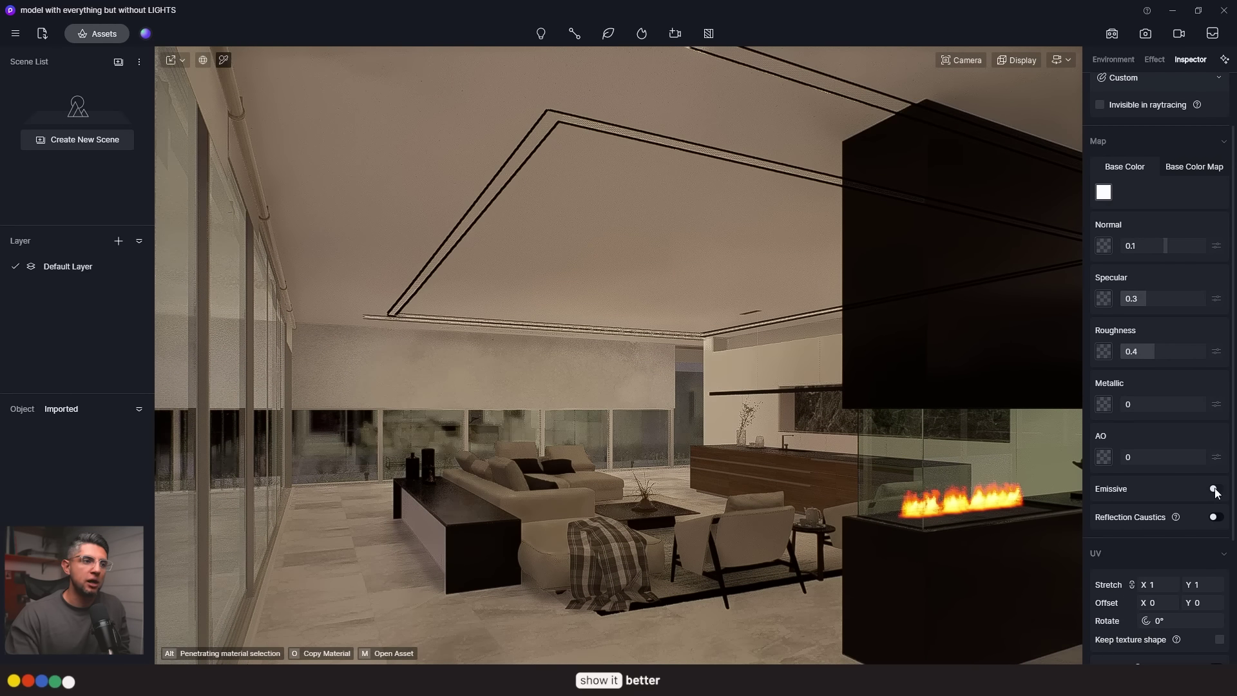
right_drag(739, 467, 726, 466)
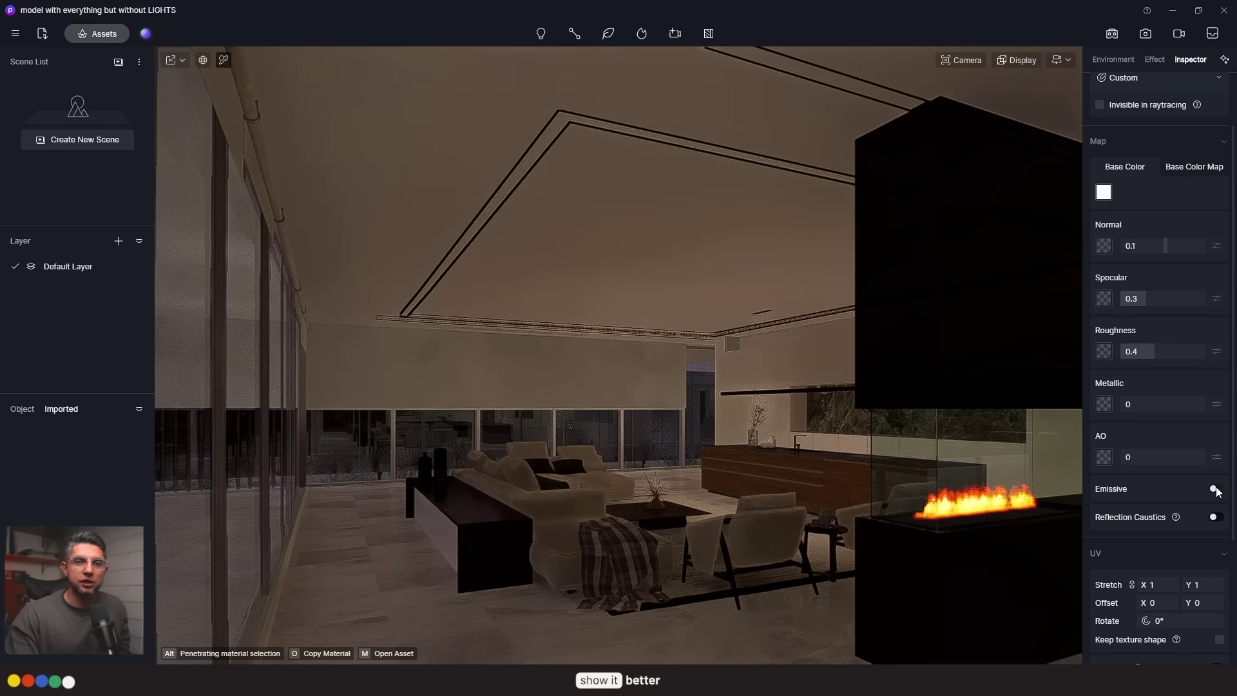
click(1216, 488)
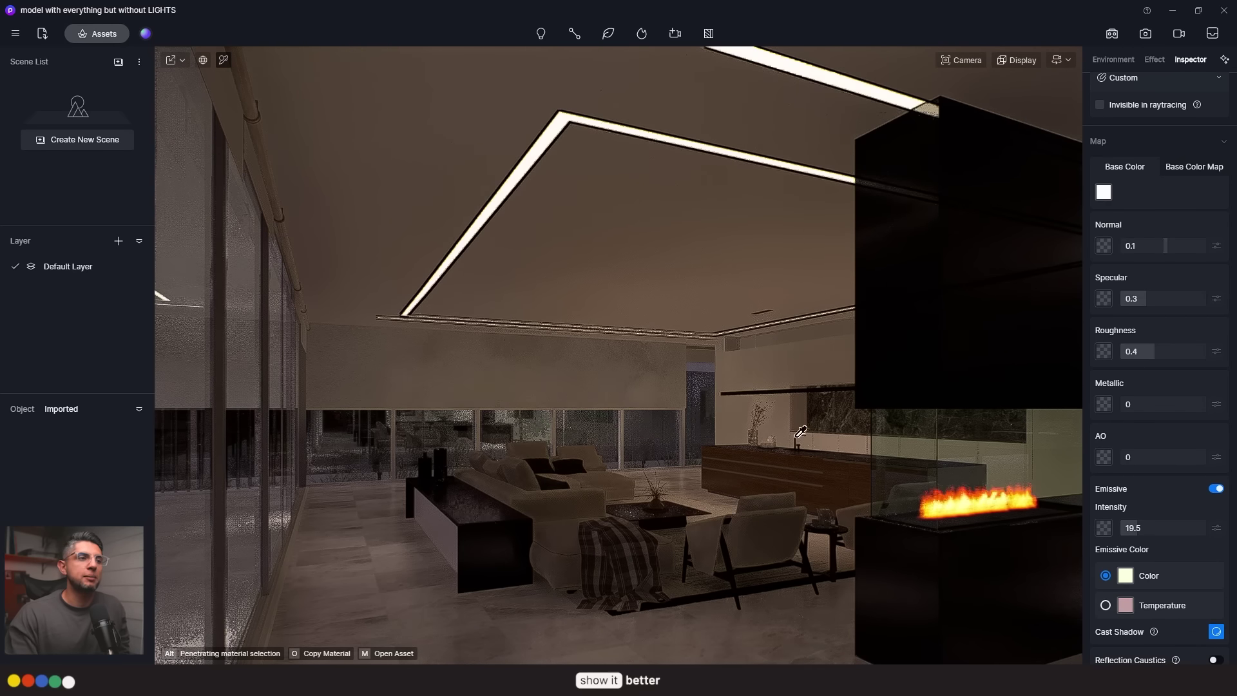
right_drag(675, 416, 675, 416)
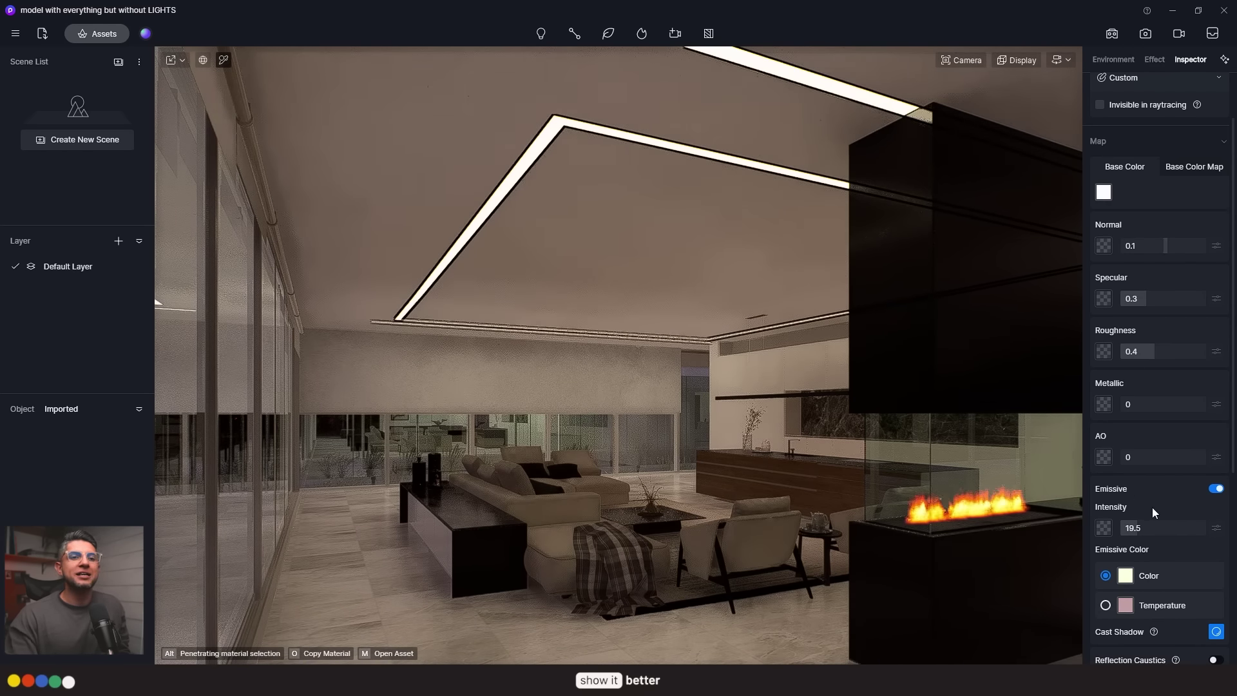
- Set the ceiling strips' emissive colour to a warm orange, RGB 255, 197, 111, and try the Temperature option for the glow
scroll(1154, 509, down, 1)
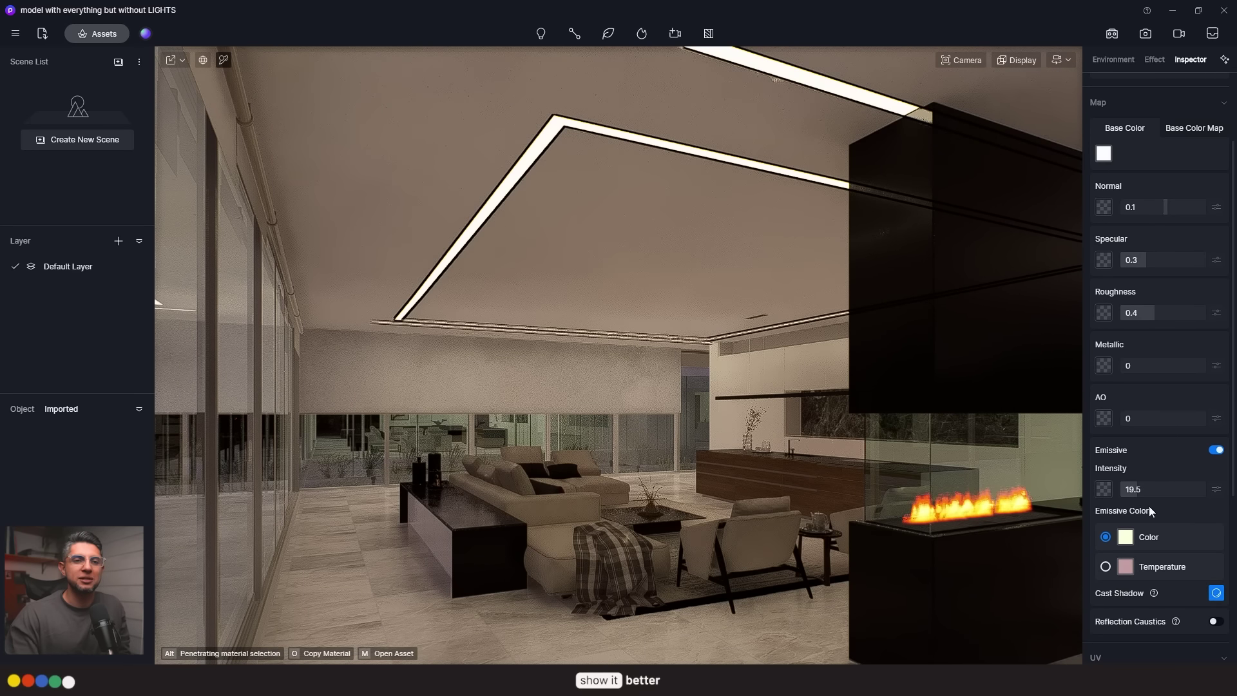
click(1125, 537)
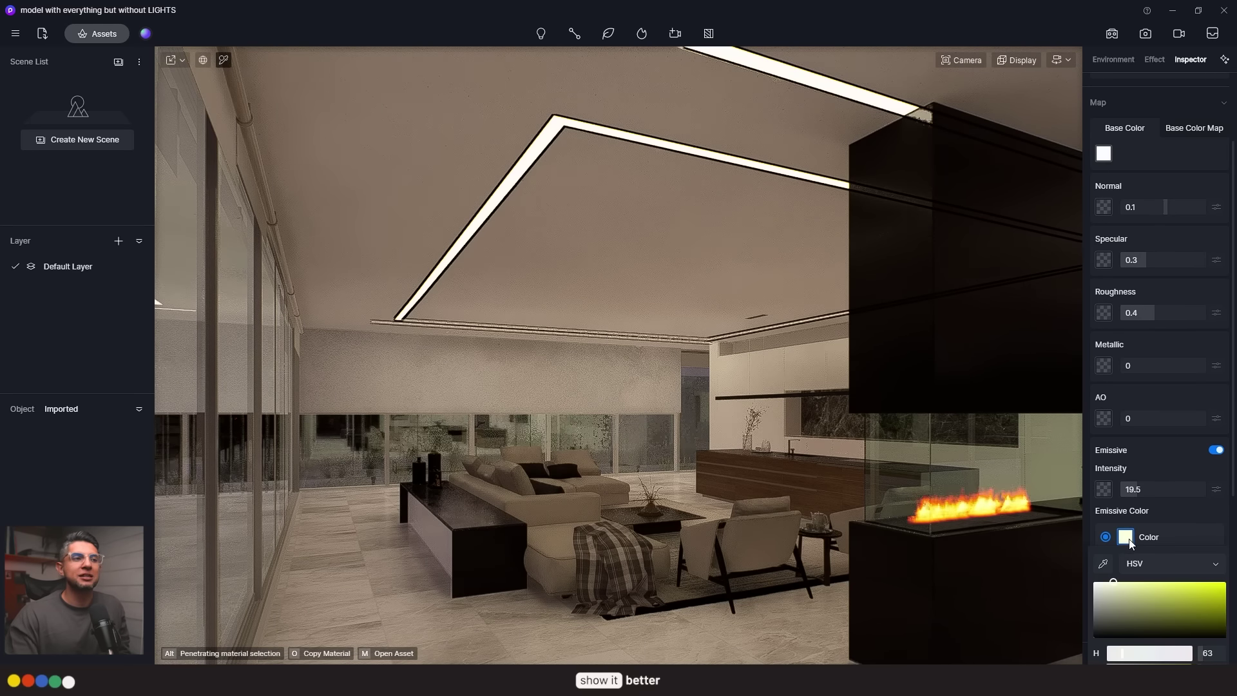
scroll(1169, 532, down, 2)
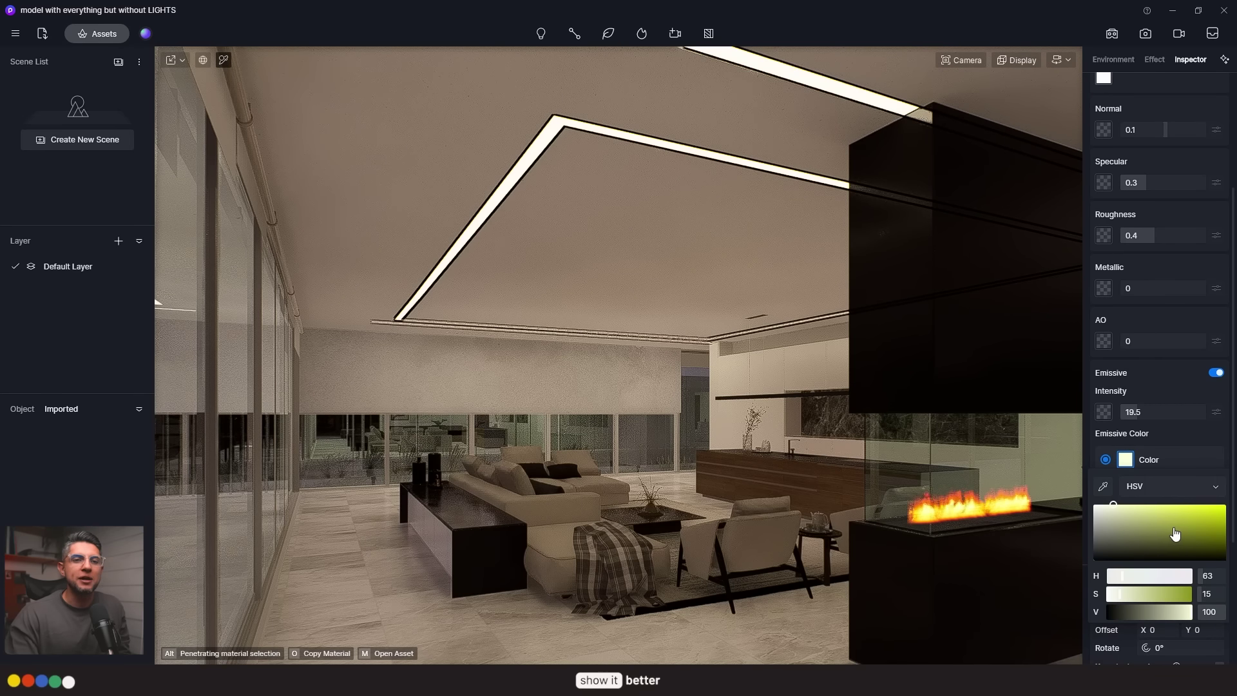
click(1145, 488)
click(1149, 505)
click(1119, 594)
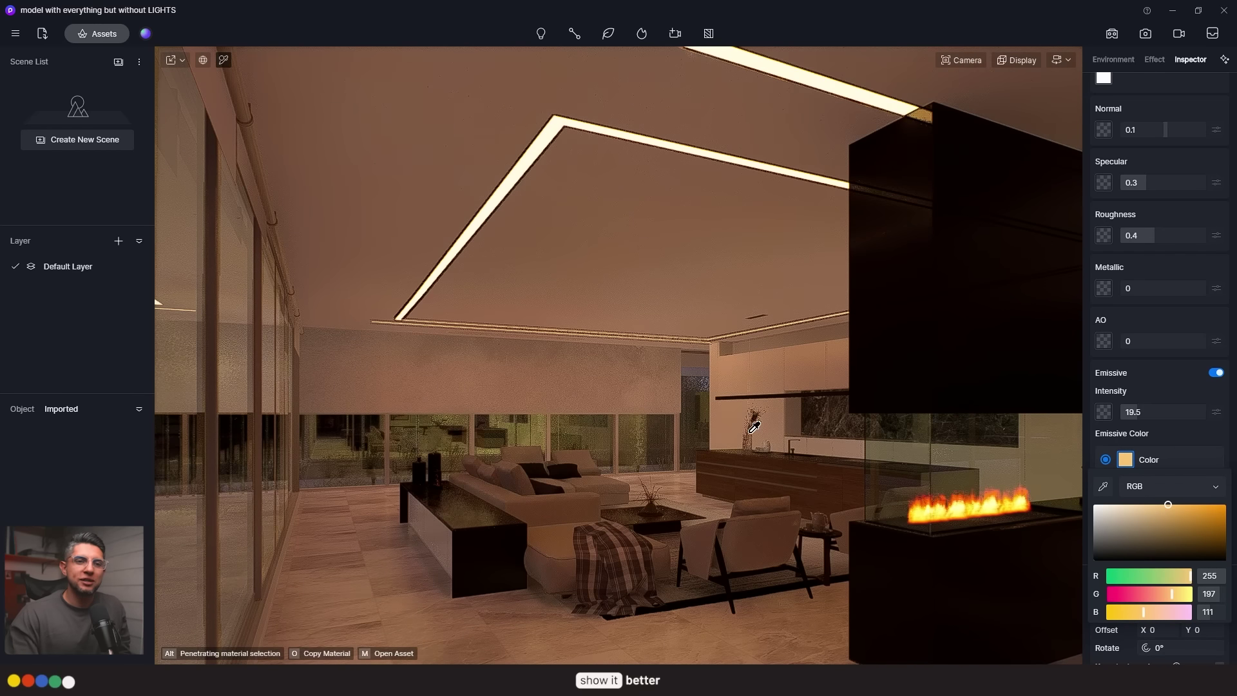
click(724, 414)
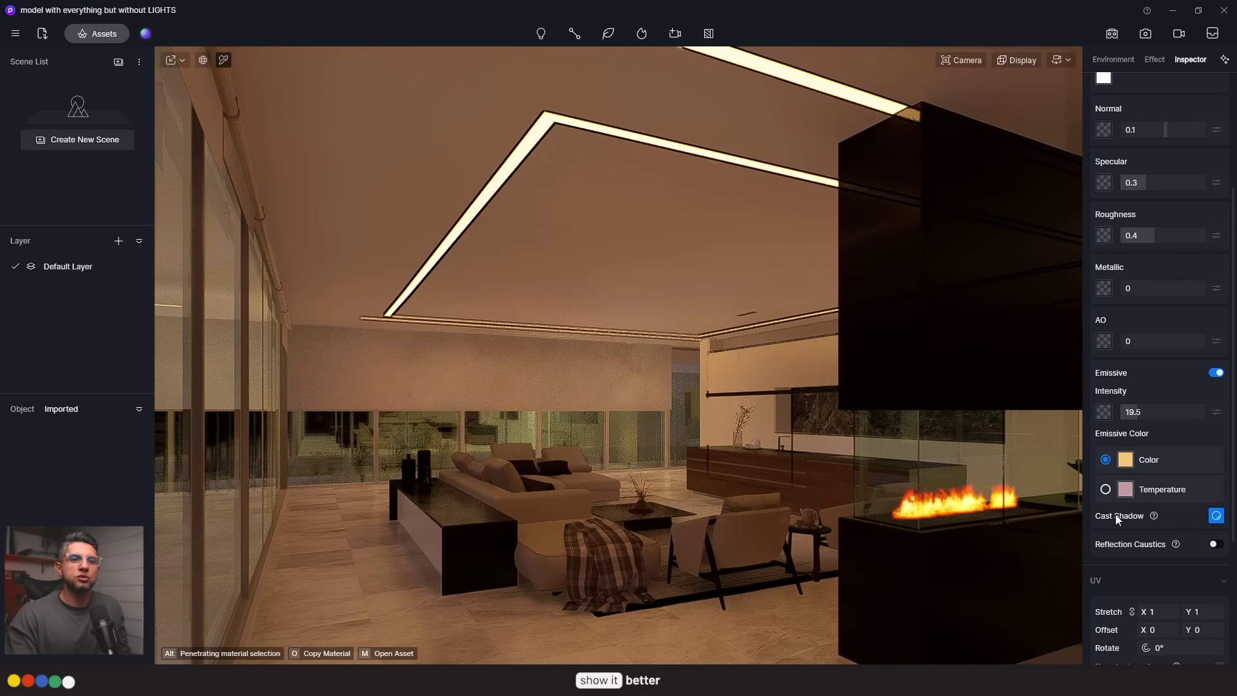
click(1105, 489)
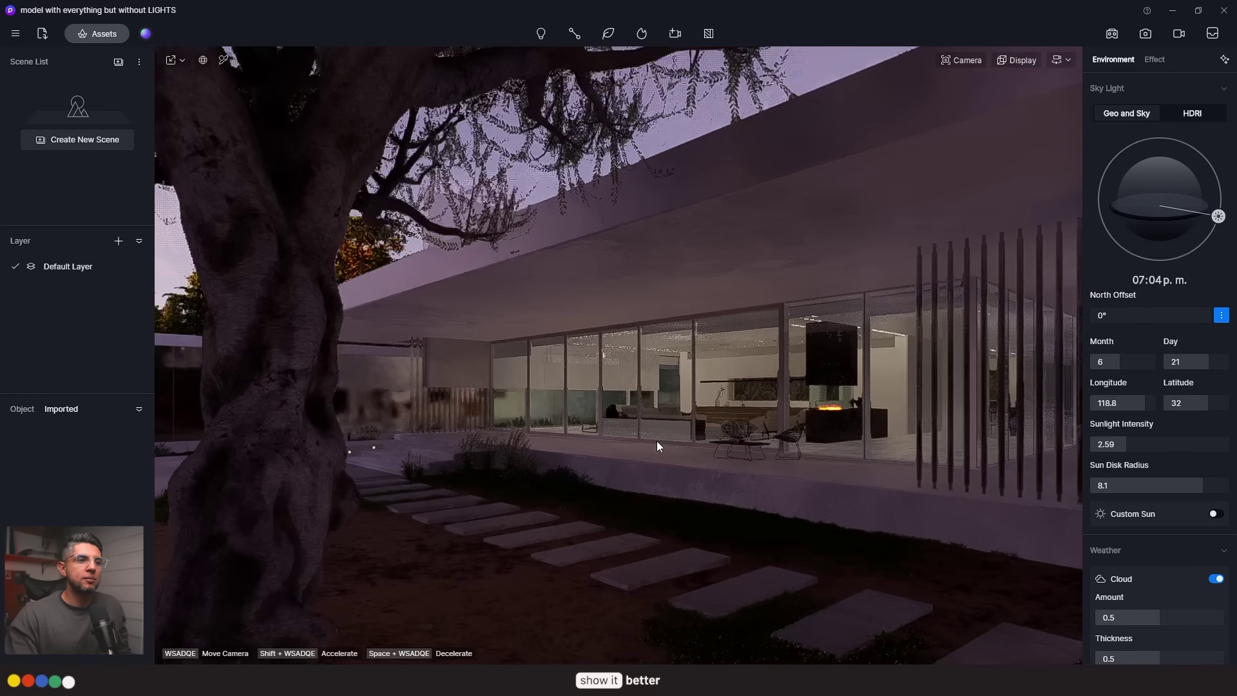
- Place a rectangle light under the terrace roof above the sun loungers and shape it into a narrow strip 20000 long
middle_drag(657, 446, 701, 394)
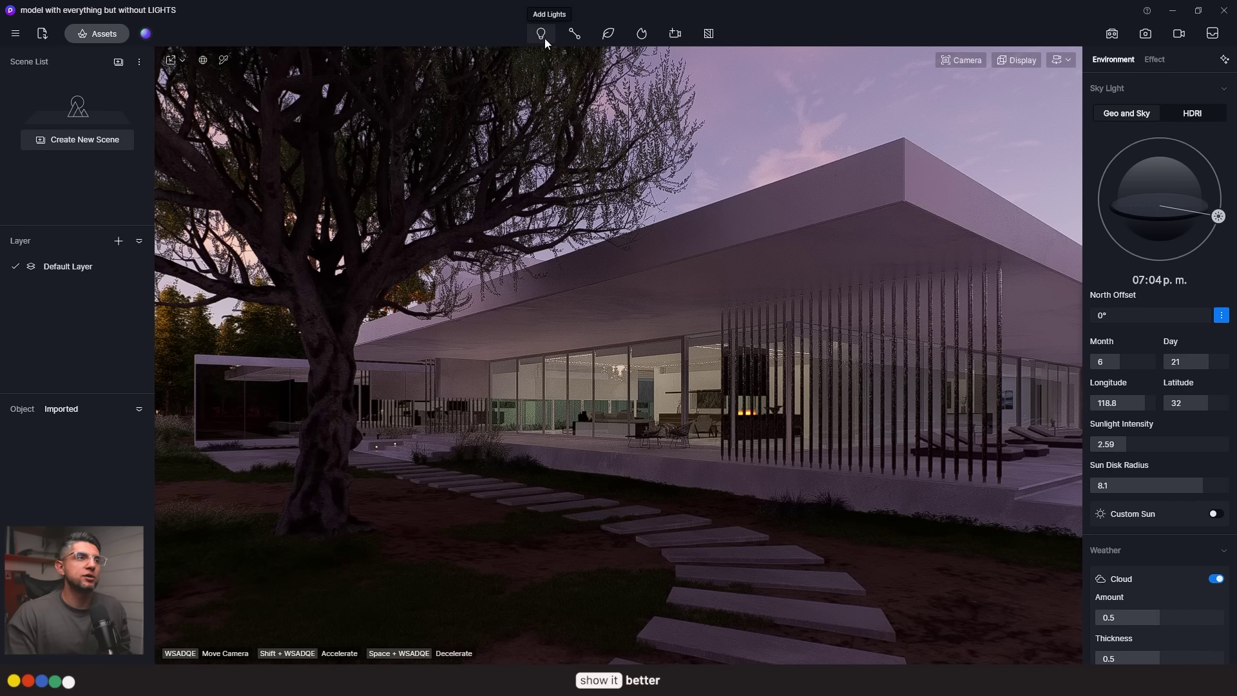
click(541, 35)
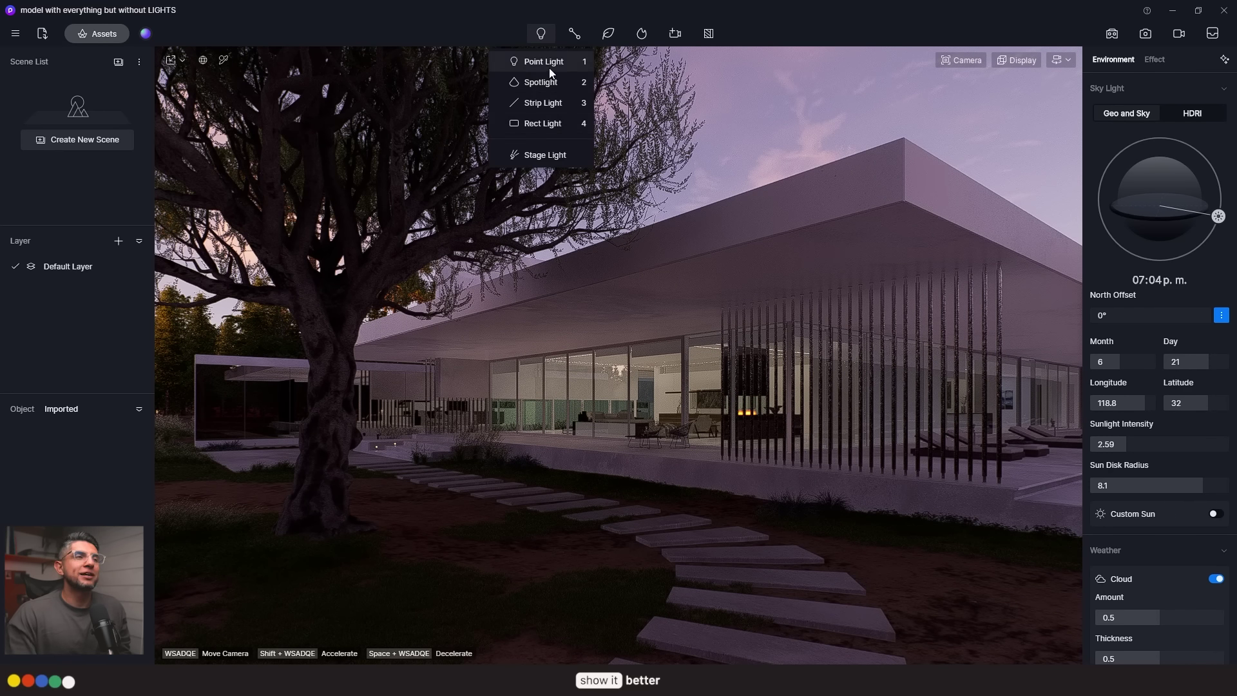
click(556, 123)
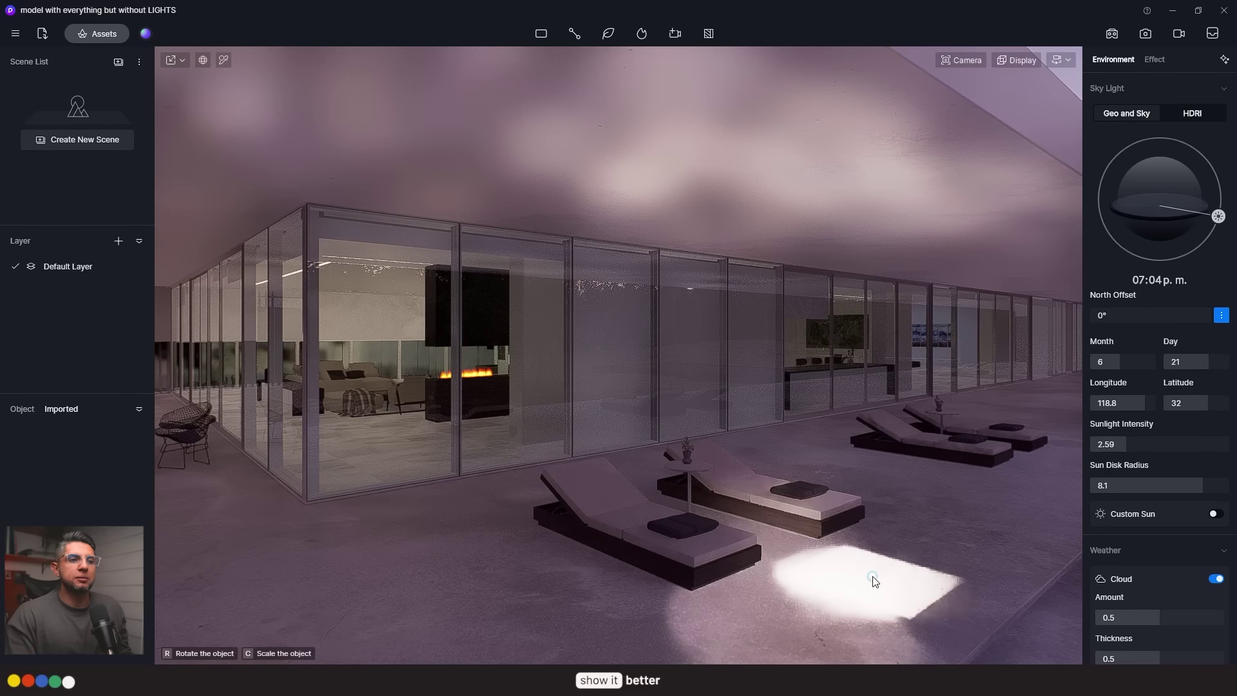
click(873, 581)
scroll(910, 548, down, 5)
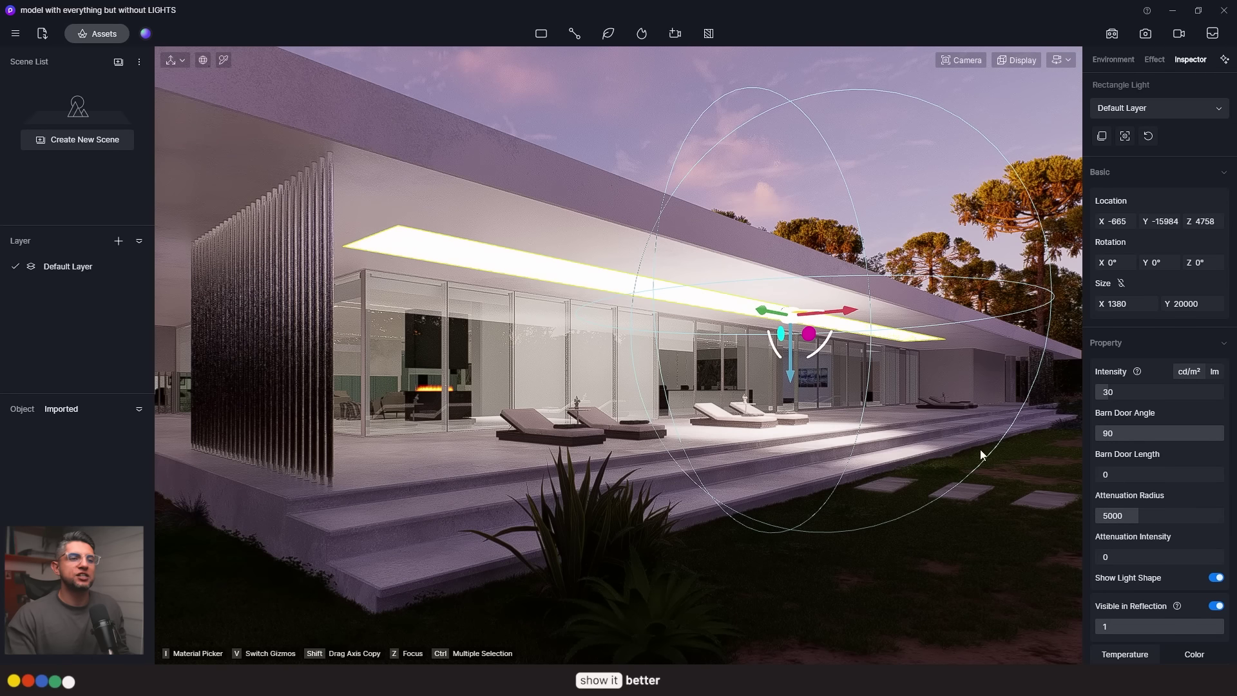
scroll(780, 351, up, 2)
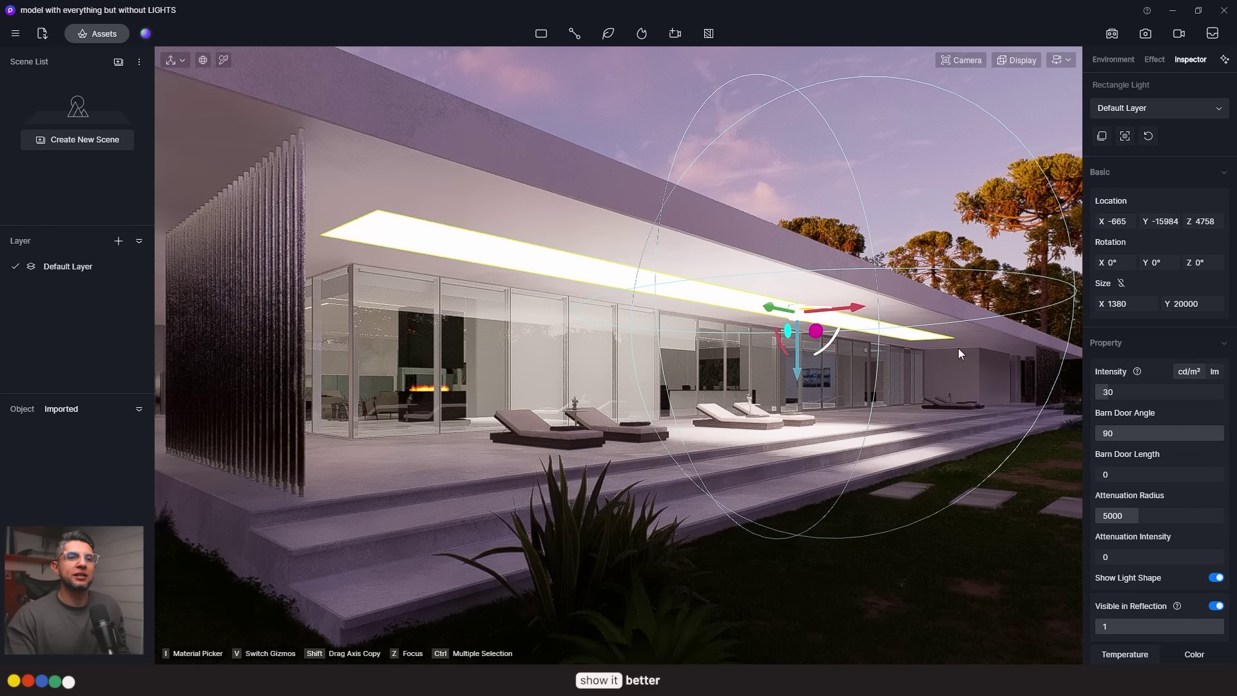
drag(1139, 304, 1077, 312)
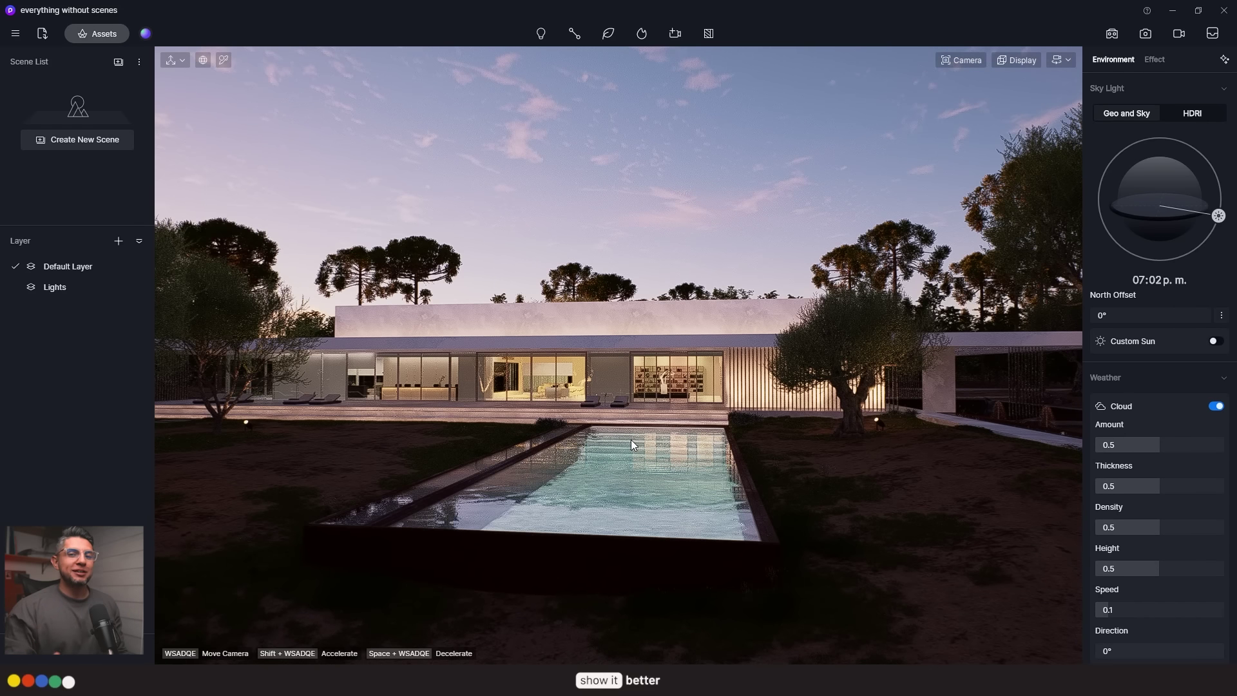
- Examine the dusk-lit house and its interior lights from different viewpoints around the pool
key(w)
key(d)
right_drag(796, 439, 580, 403)
key(d)
key(w)
key(s)
key(s)
key(a)
key(a)
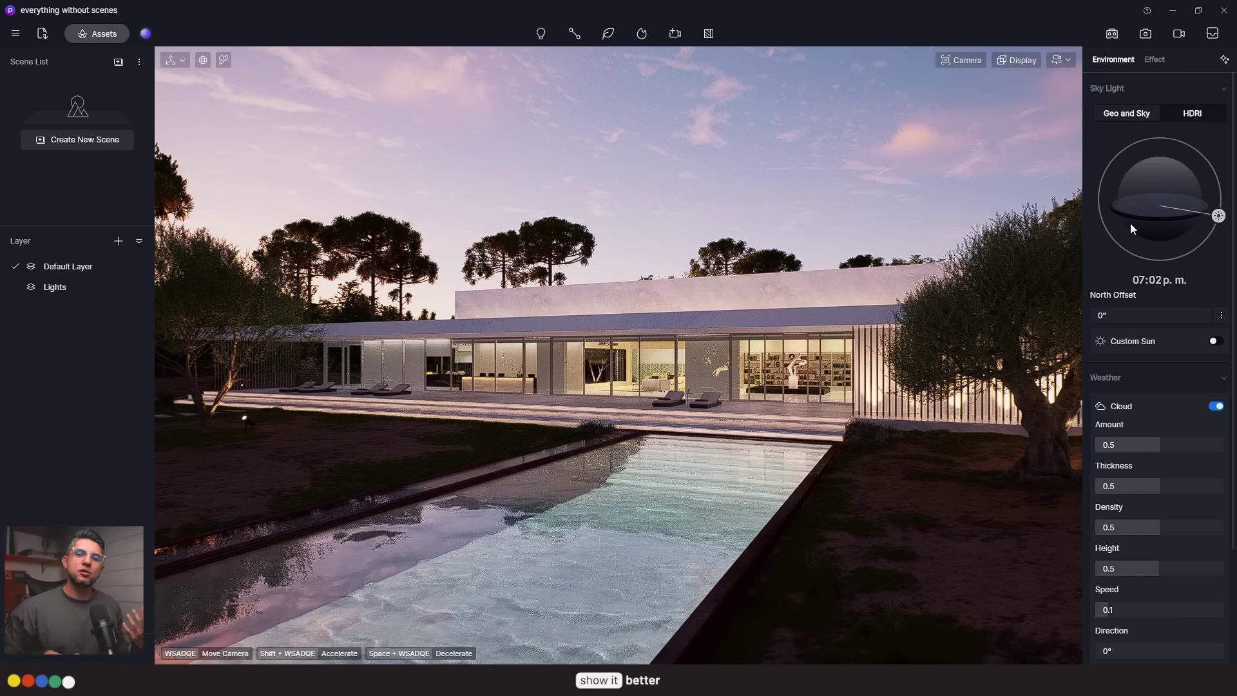
- Compare the HDRI sky with Geo and Sky, and set the Geo and Sky sun to 08:13 a.m. with a -28.7° north offset
click(1147, 117)
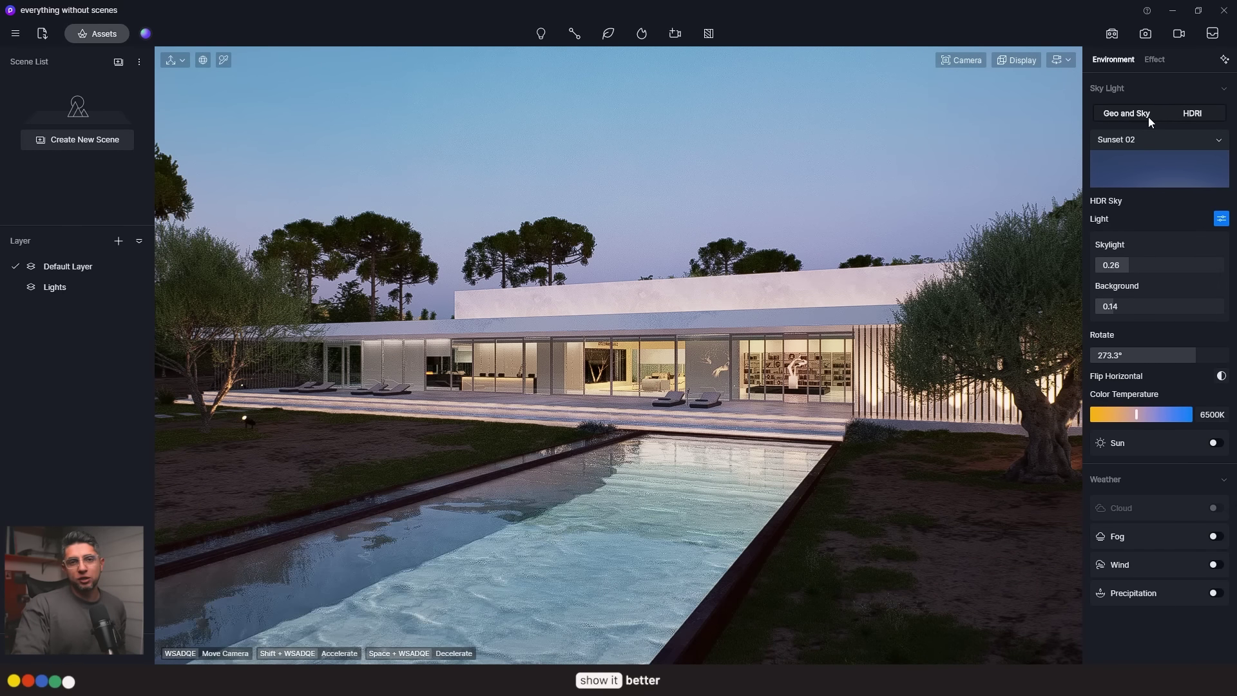
click(1148, 118)
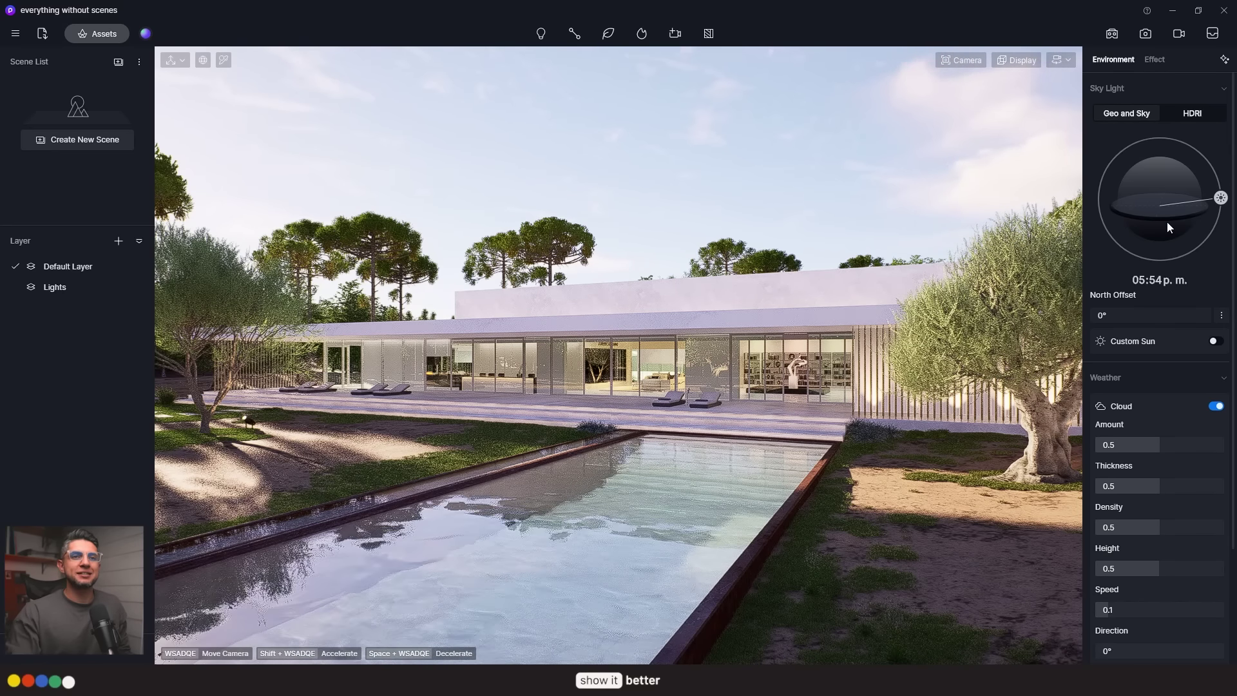
drag(1204, 206, 1131, 180)
drag(1151, 316, 1141, 318)
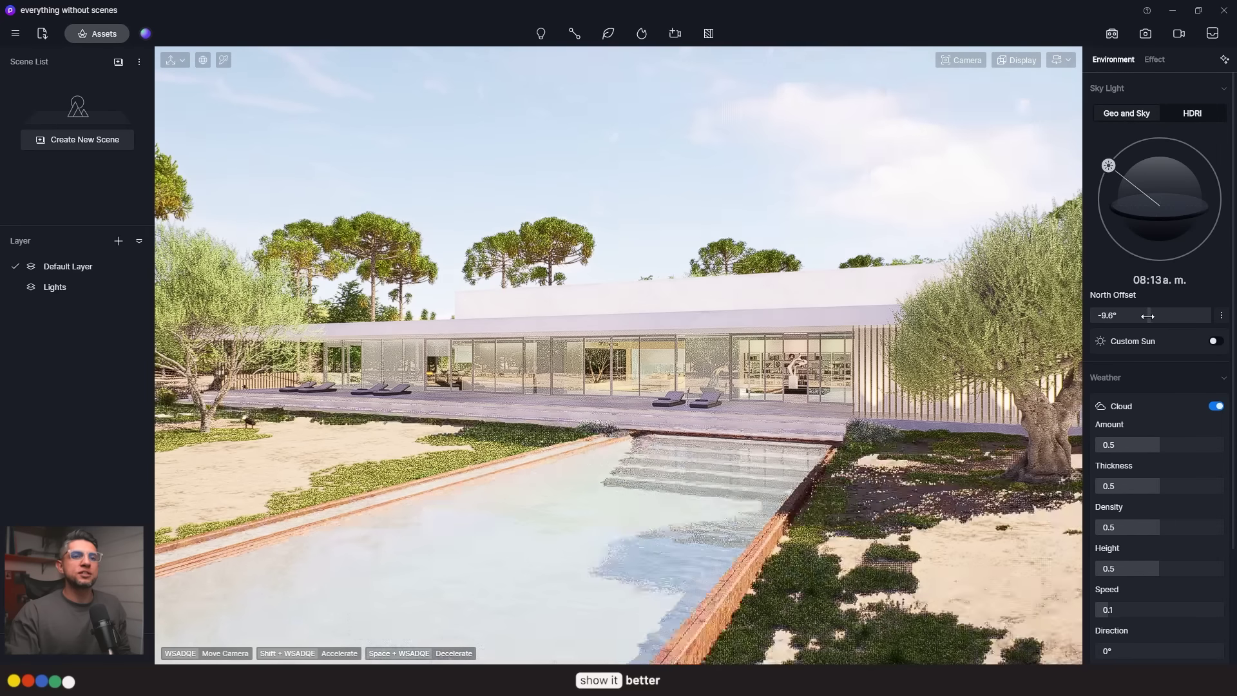
- Set the sun's geographic position to longitude -28.2 and latitude -38.8
click(1221, 315)
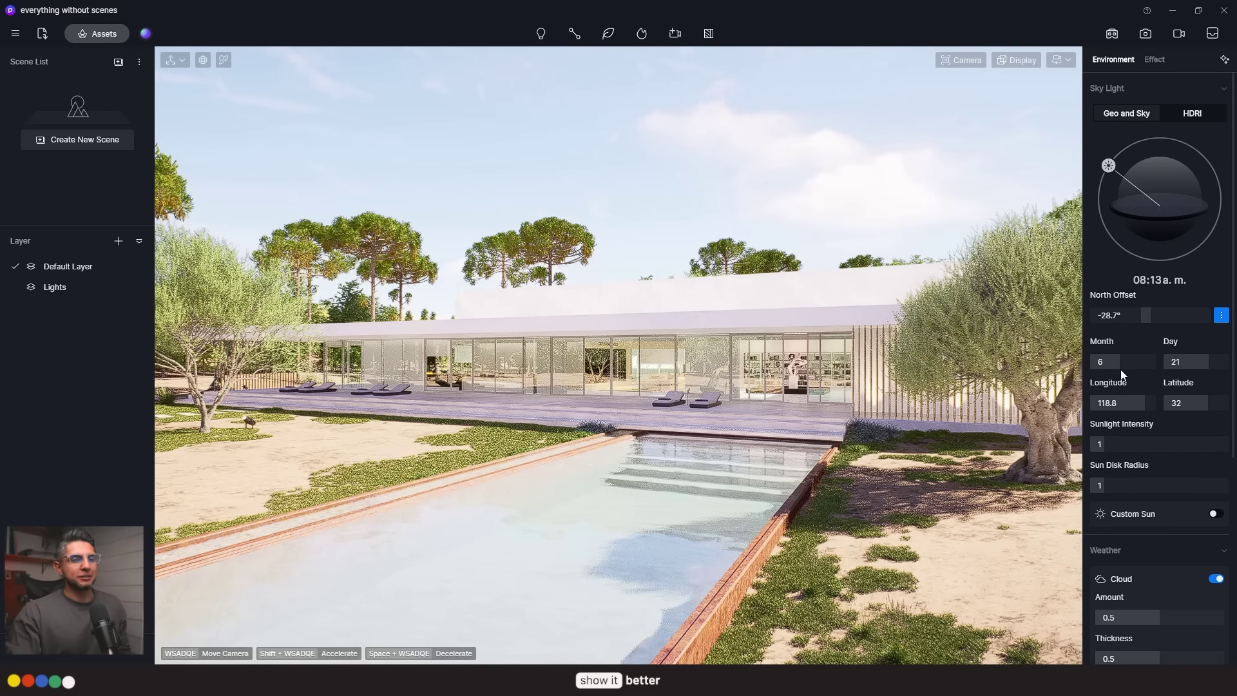
click(1117, 403)
click(1183, 403)
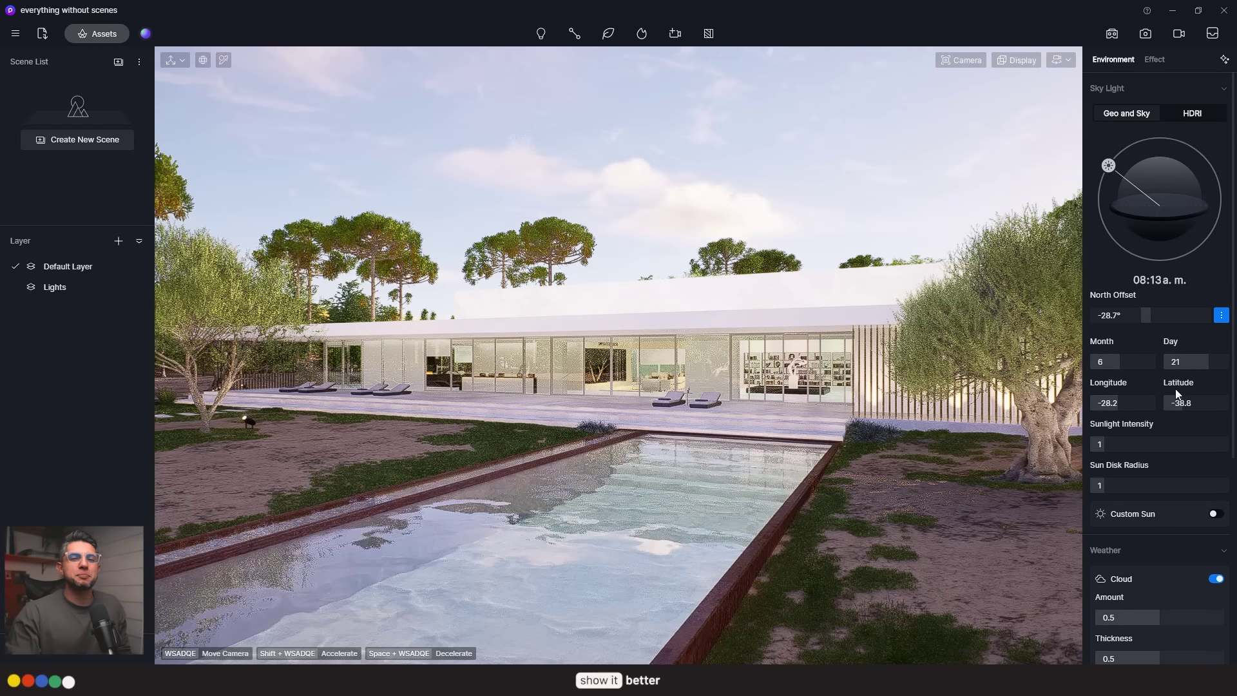
click(1221, 315)
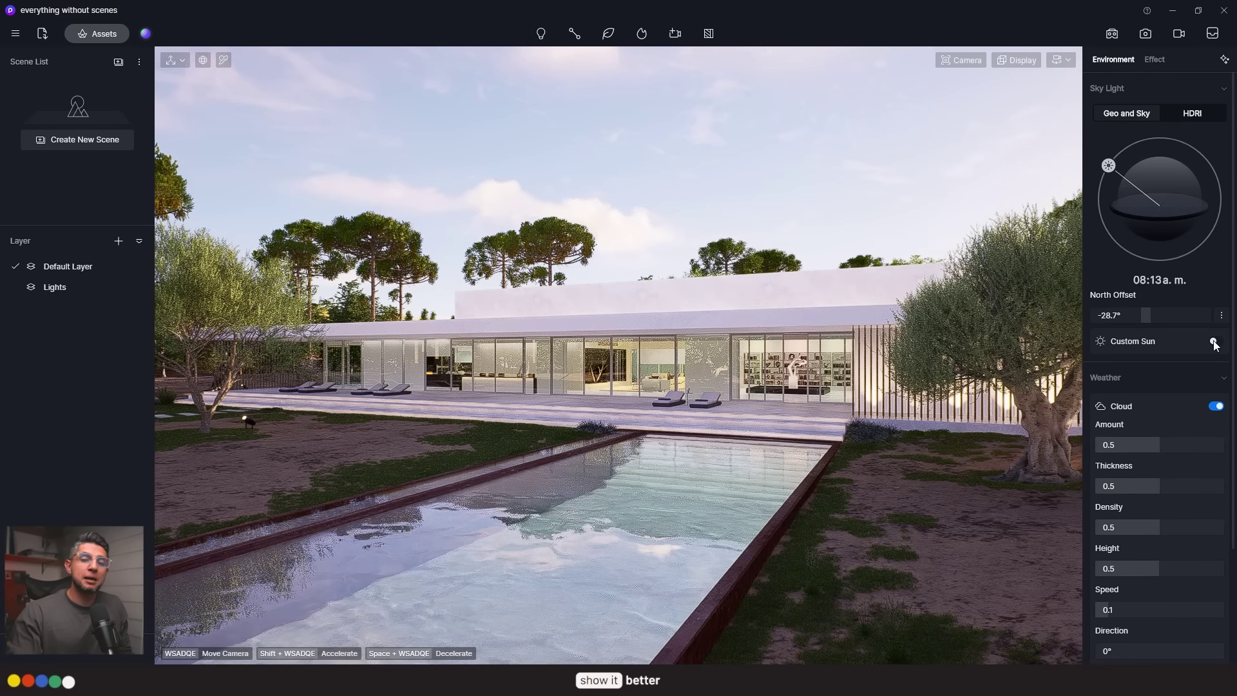
- Enable Custom Sun with sunlight intensity 8.55, sun disk radius 3.8, altitude 1.8 and azimuth 181.8
click(1213, 342)
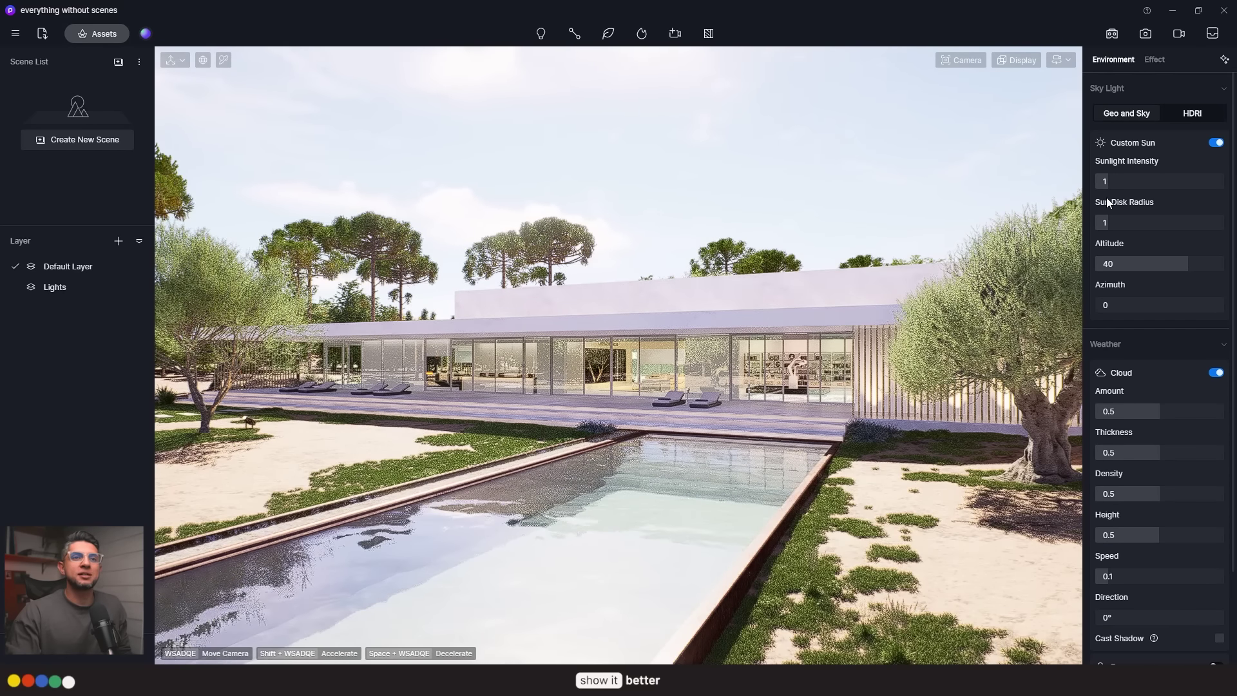
drag(1113, 182, 1102, 183)
drag(1130, 275, 1161, 268)
drag(1105, 305, 1159, 307)
drag(1105, 223, 1205, 190)
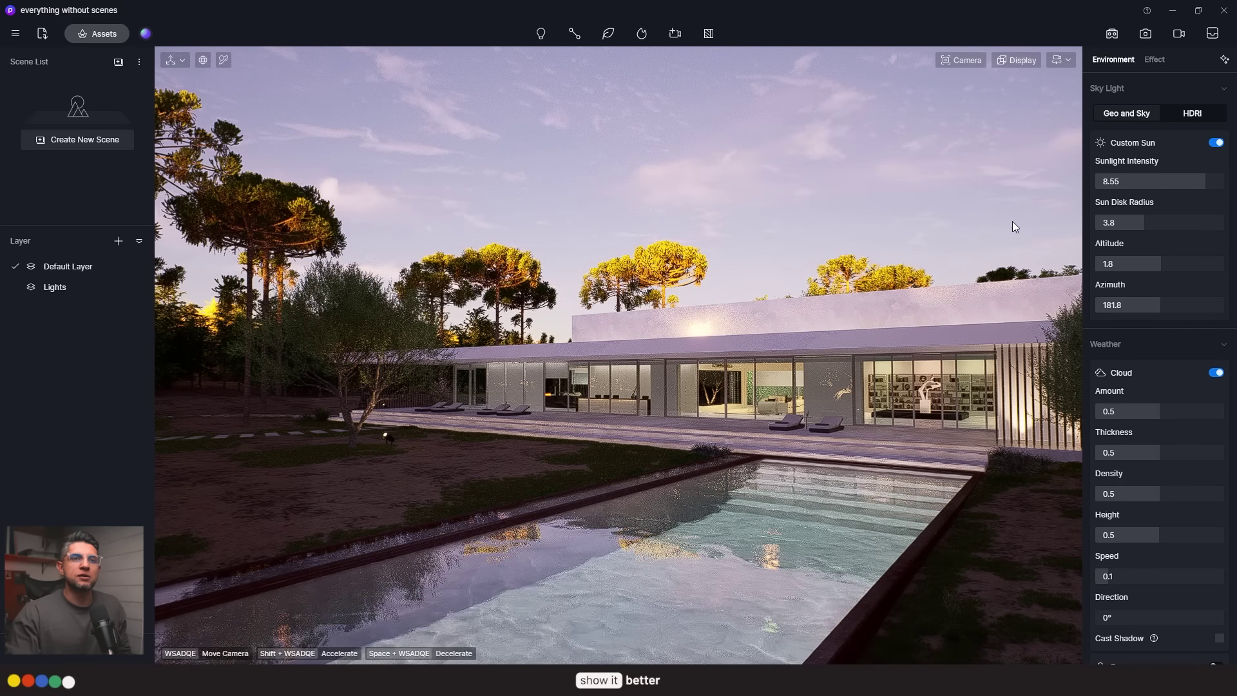
- Set the custom sun's intensity to 0.55, its altitude to 34.2 and its azimuth to 291.6
drag(1199, 181, 1085, 186)
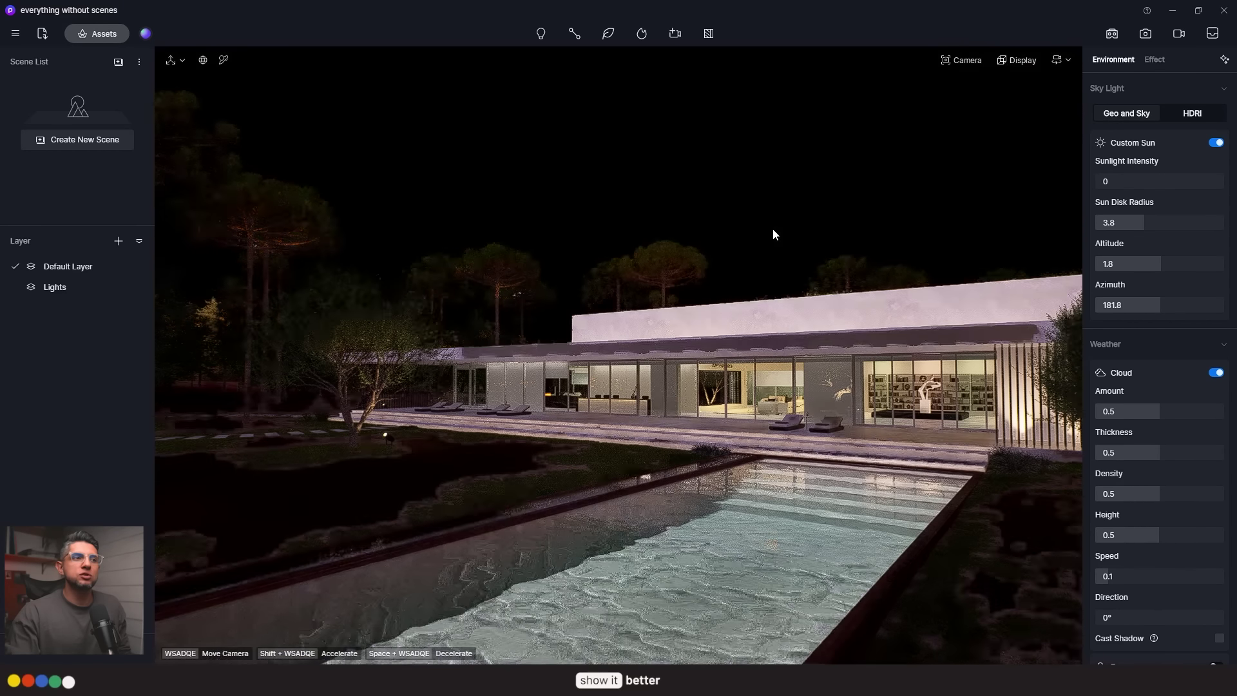
click(1102, 184)
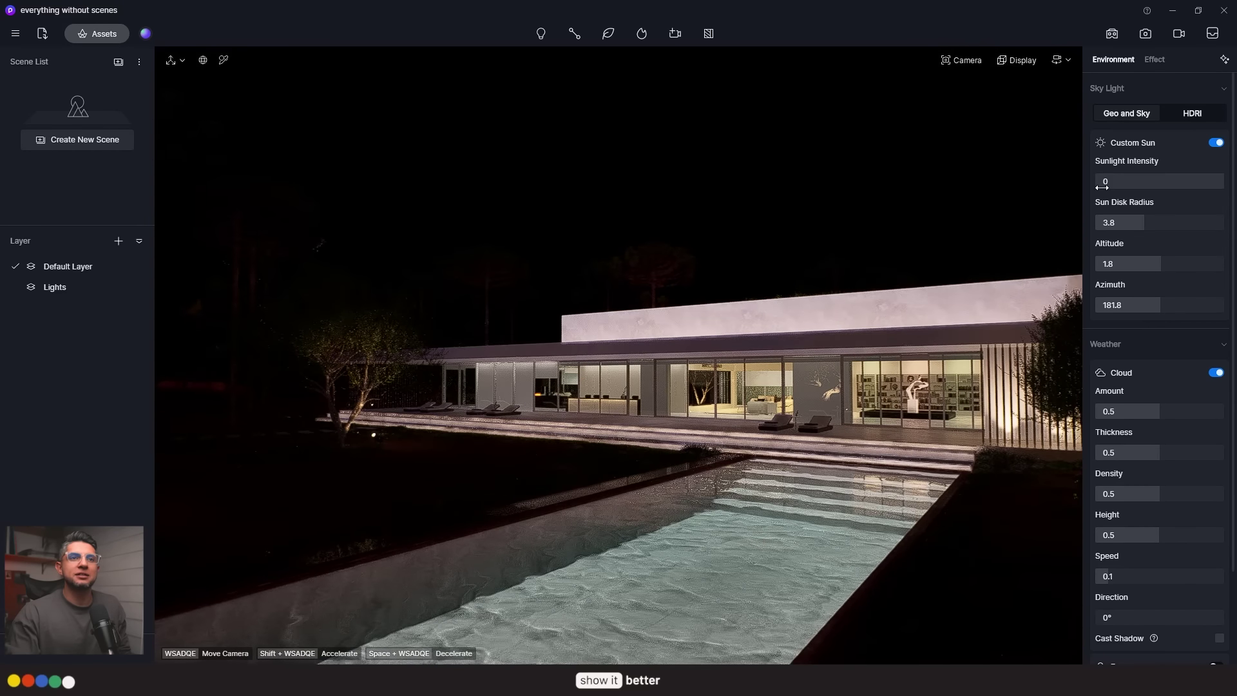
drag(1160, 266, 1184, 267)
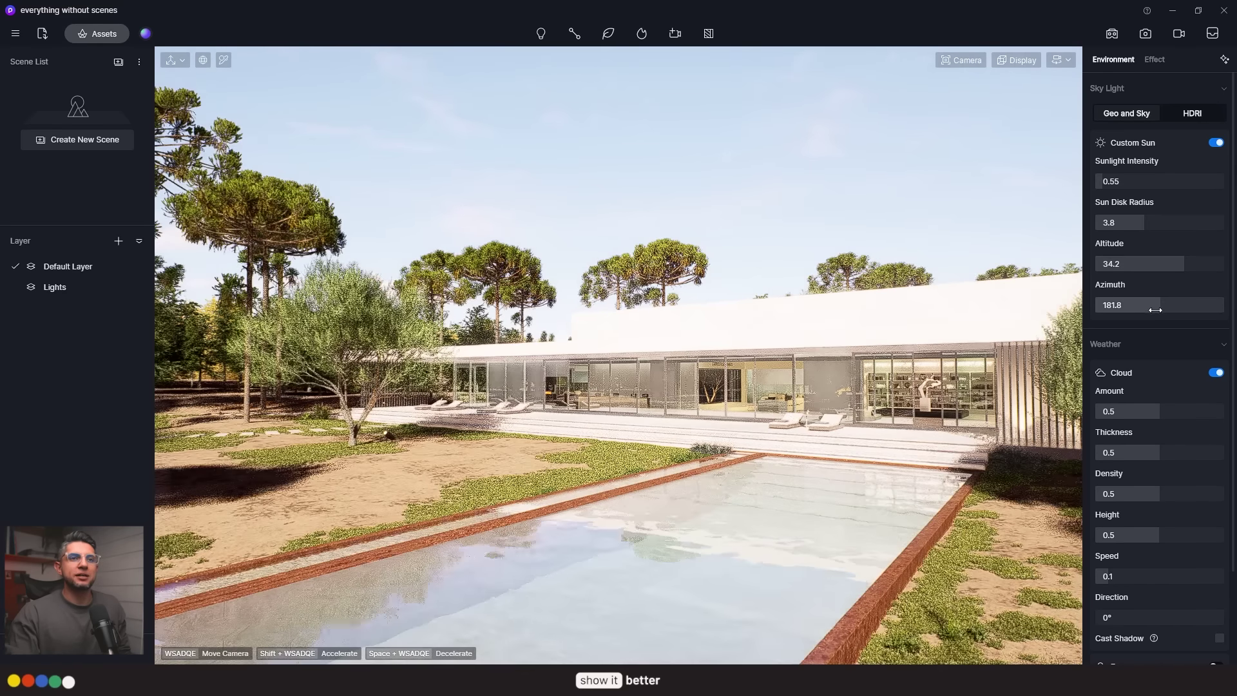
drag(1160, 305, 1200, 308)
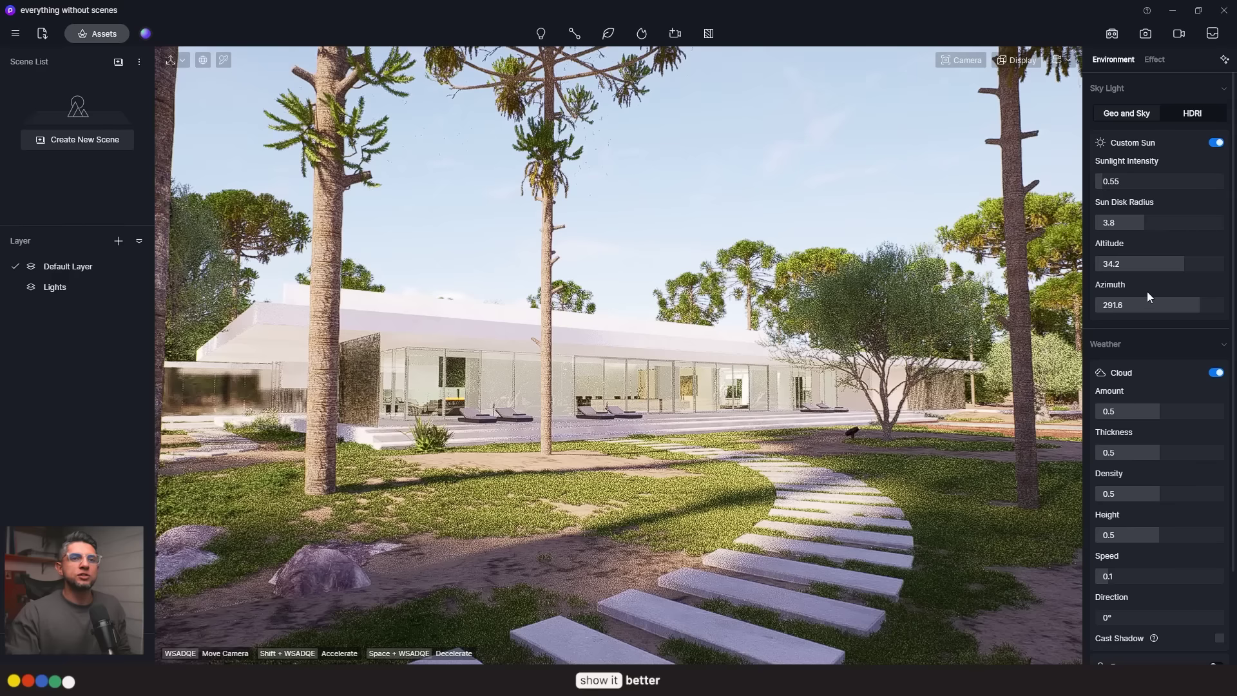
- Set the custom sun's altitude to 11.7, azimuth to 324 and sunlight intensity to 1.35
mouse_move(1182, 263)
mouse_down()
mouse_move(1155, 266)
mouse_move(1168, 264)
mouse_up()
drag(1191, 308, 1211, 308)
drag(1102, 181, 1112, 184)
- Turn on the two-point perspective view and switch navigation to Walk with an eye level of 1.42 m
mouse_move(960, 61)
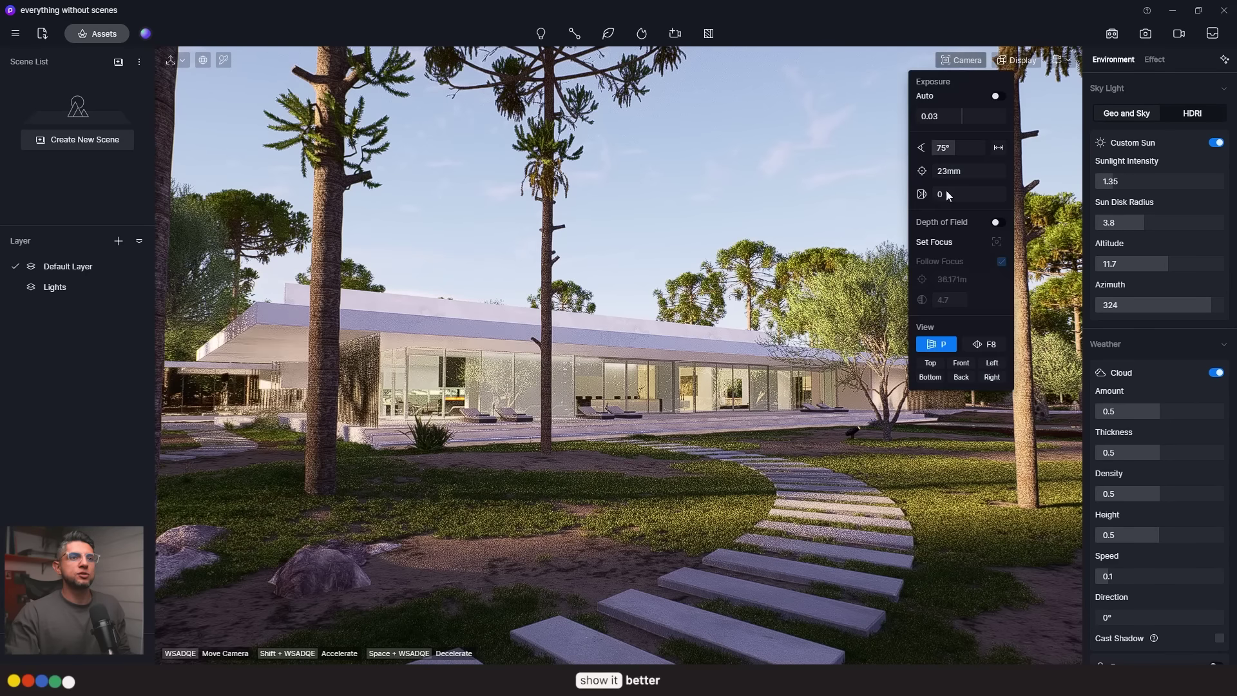
click(990, 345)
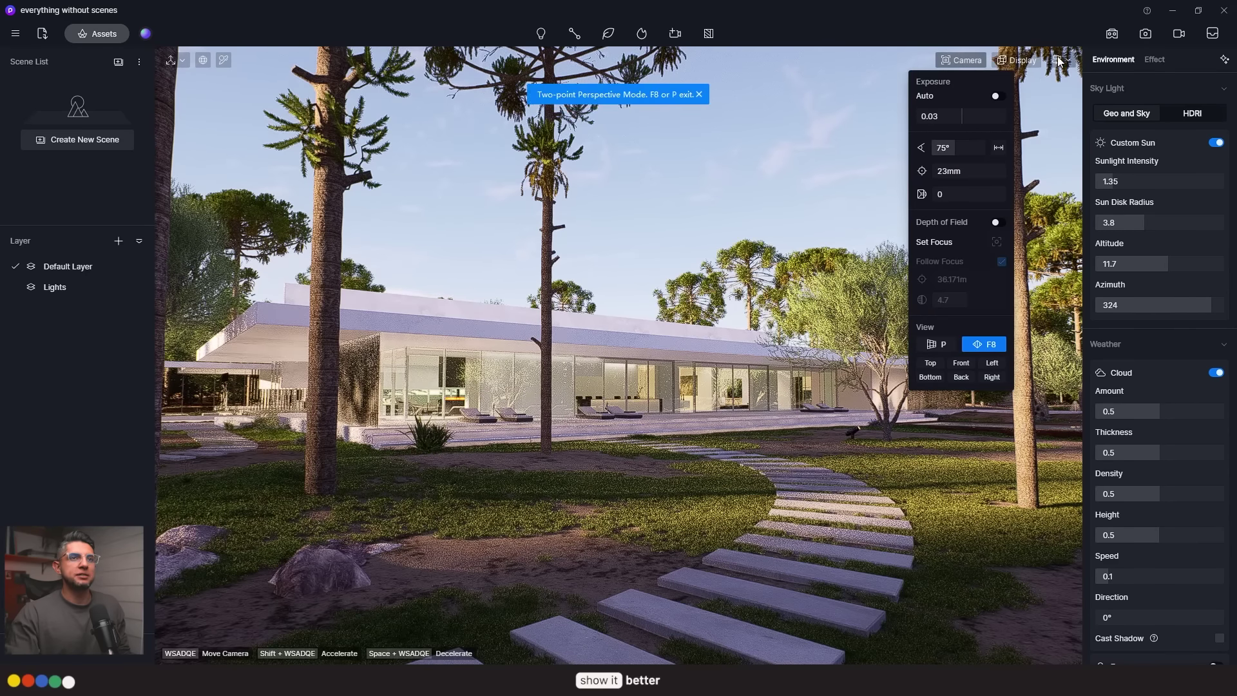
mouse_move(1056, 60)
click(1050, 101)
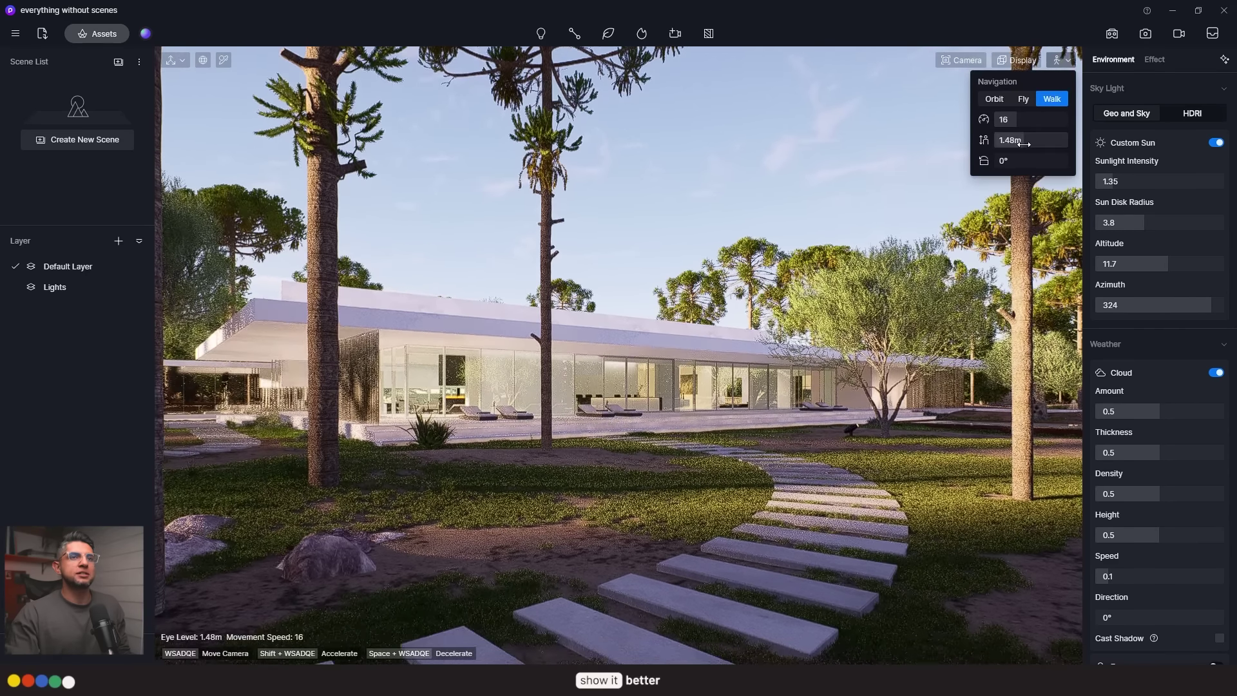
drag(1034, 141, 1021, 144)
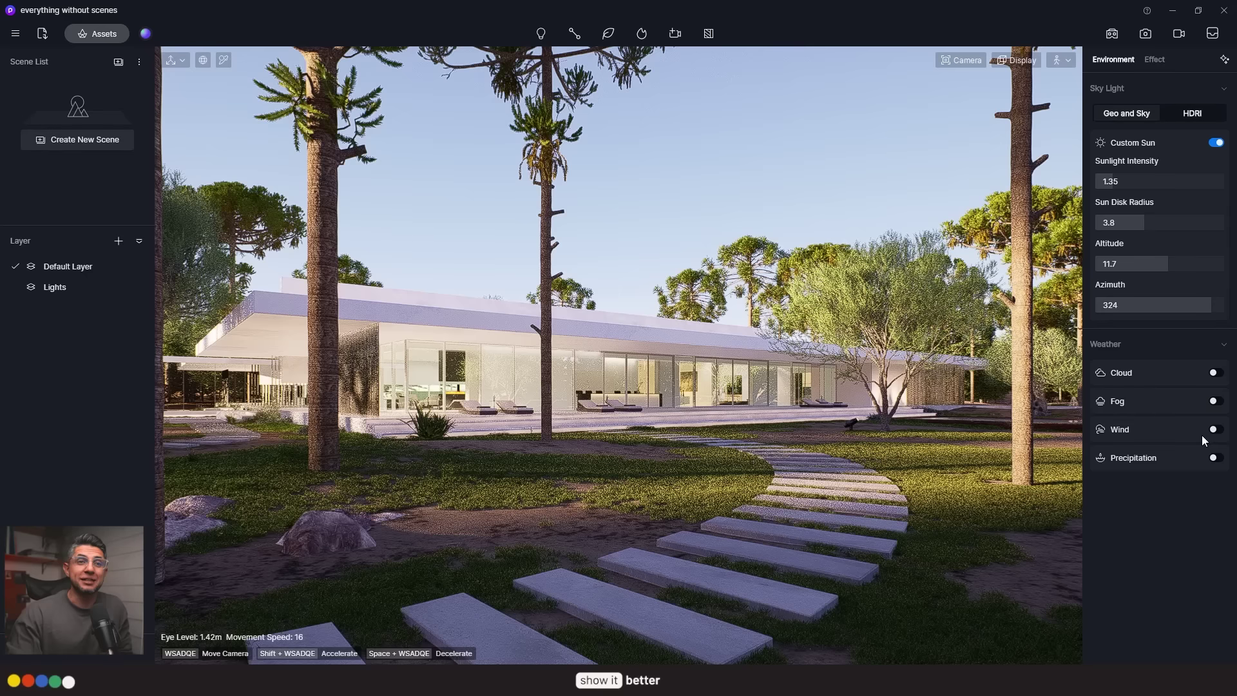
- Turn on the clouds with an amount of 1 and set the sunlight intensity to 0.55
click(1215, 372)
drag(1169, 414, 1226, 420)
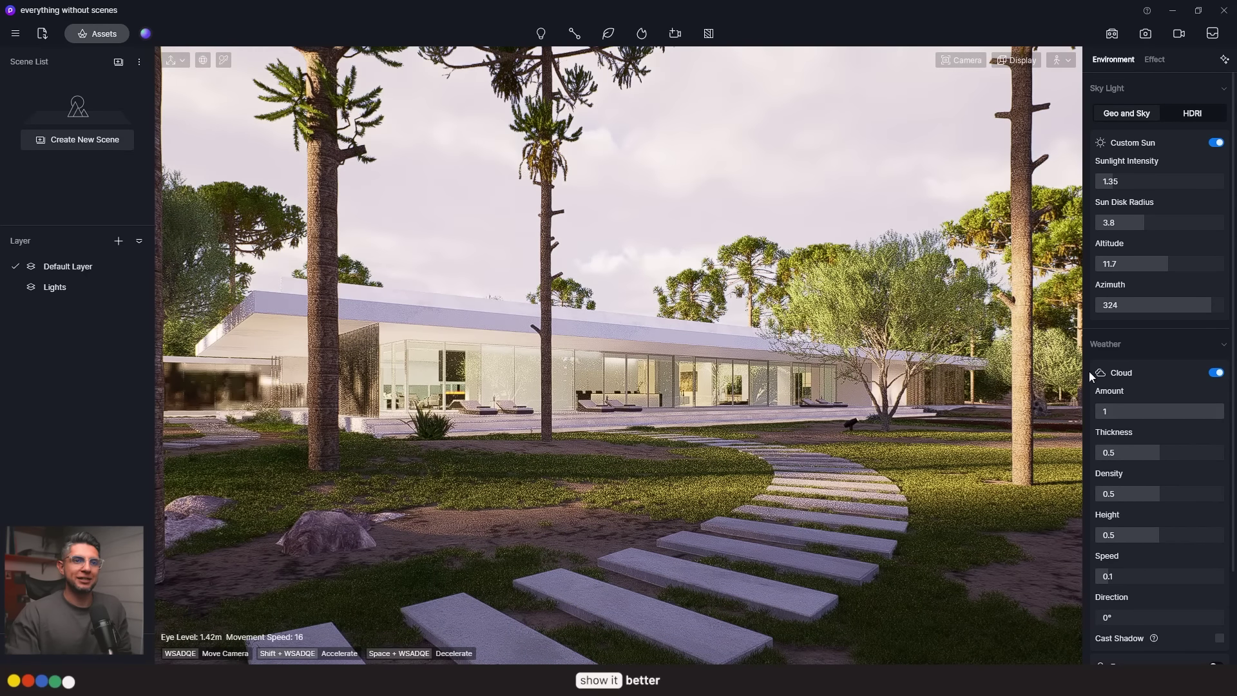
drag(1105, 181, 1101, 181)
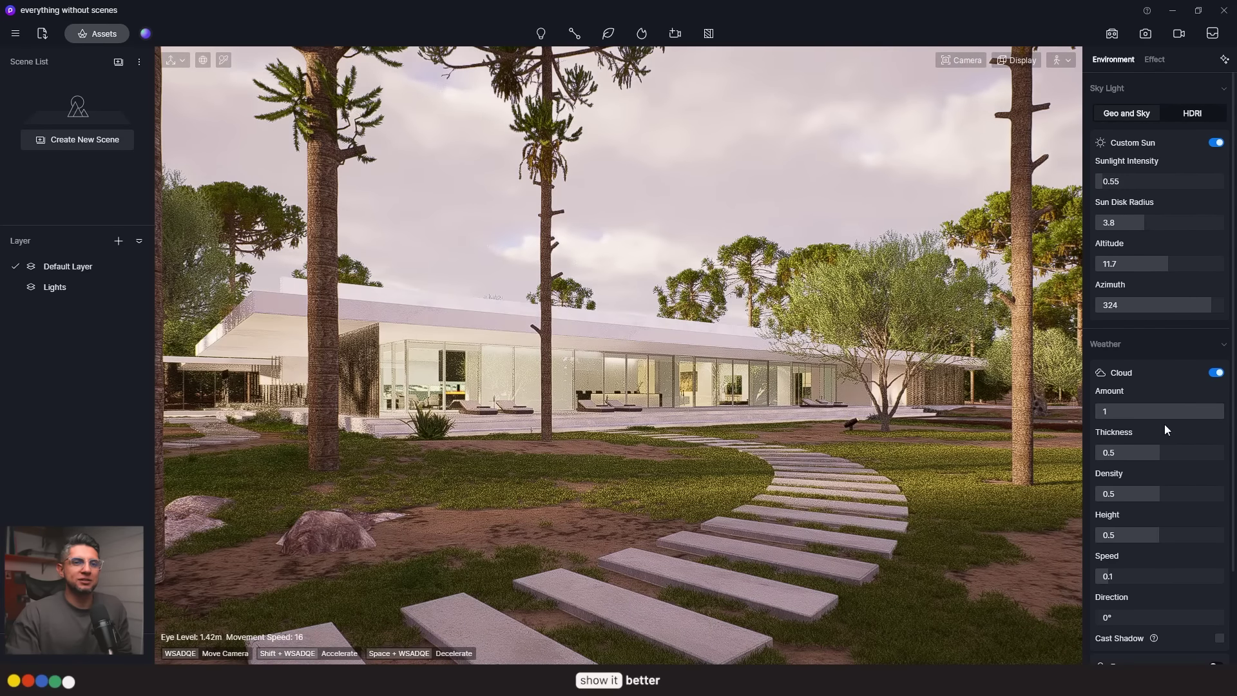
- Set the cloud thickness to 0.88, density to 0.85 and height to 0.07, and enable the clouds' Cast Shadow option
drag(1160, 456, 1207, 457)
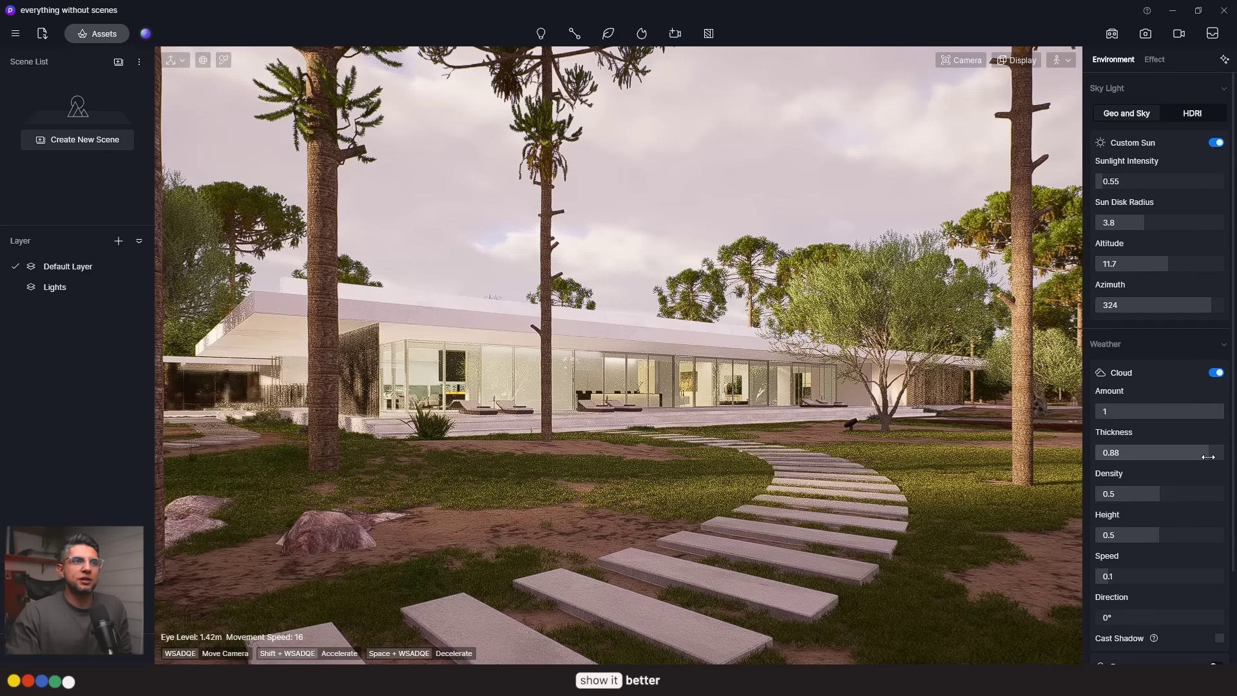
drag(1160, 493, 1204, 494)
drag(1158, 534, 1207, 534)
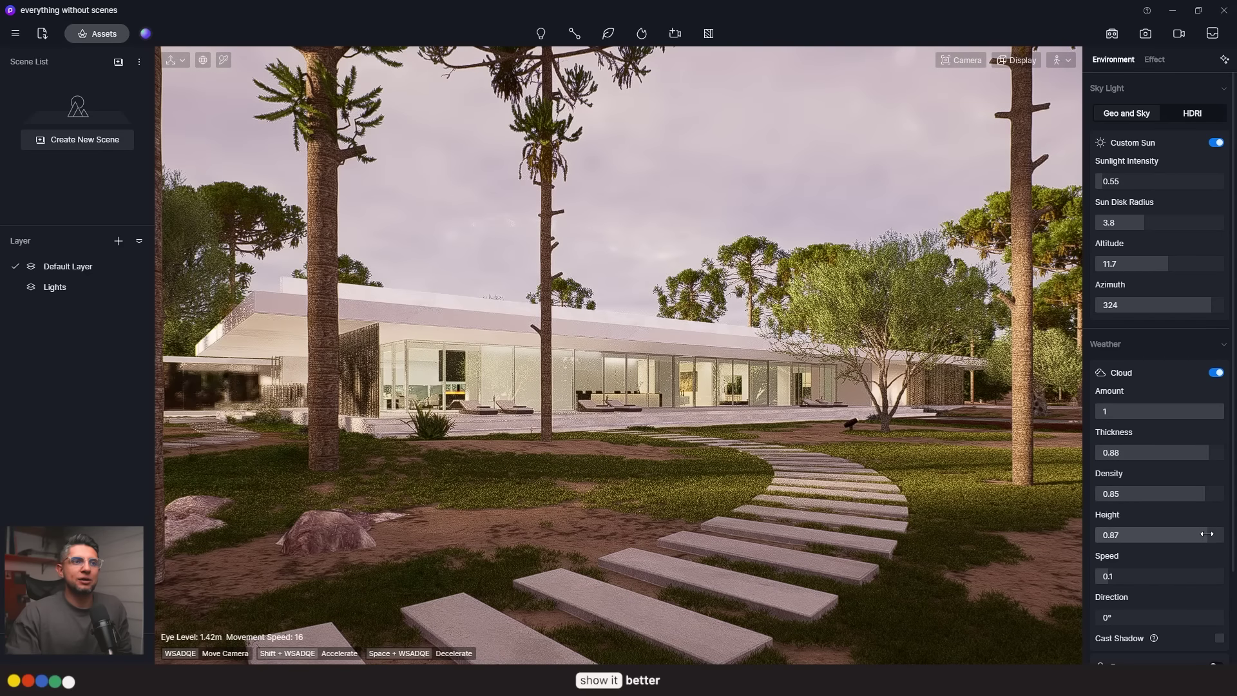
drag(1207, 534, 1103, 534)
scroll(1214, 593, down, 1)
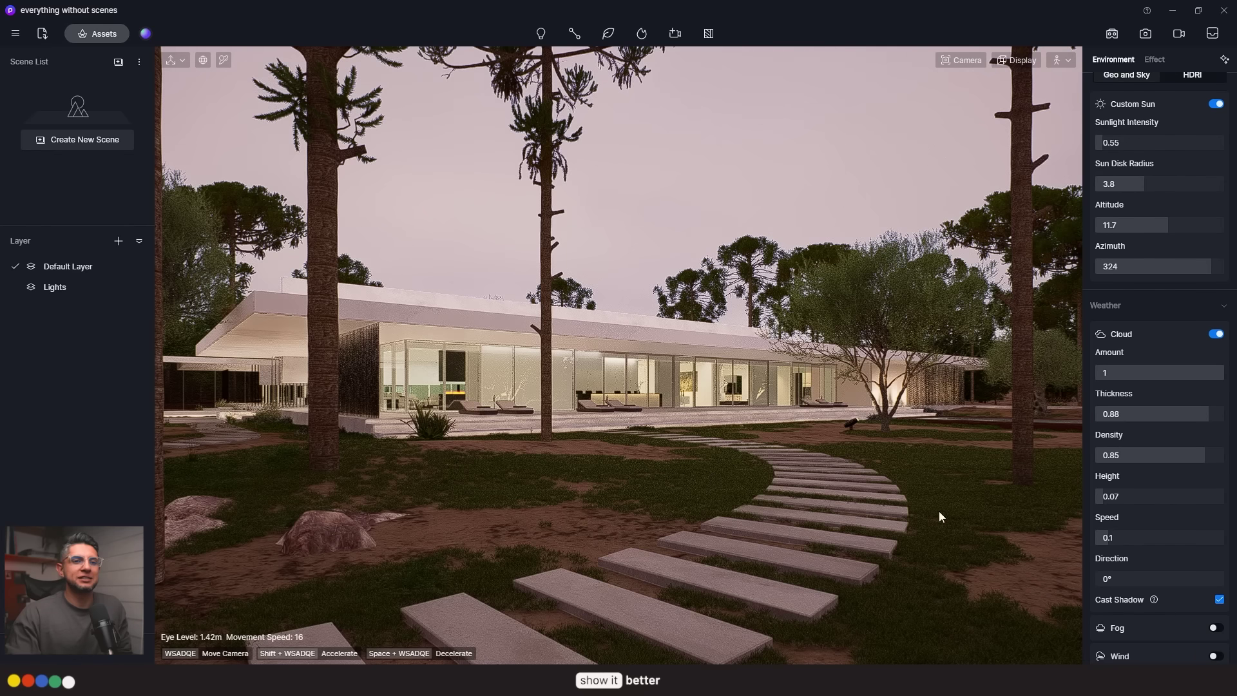
- Set the cloud amount to 0.81, thickness to 0.96, density to 0.56, height to 0.37 and speed to 0
click(1178, 373)
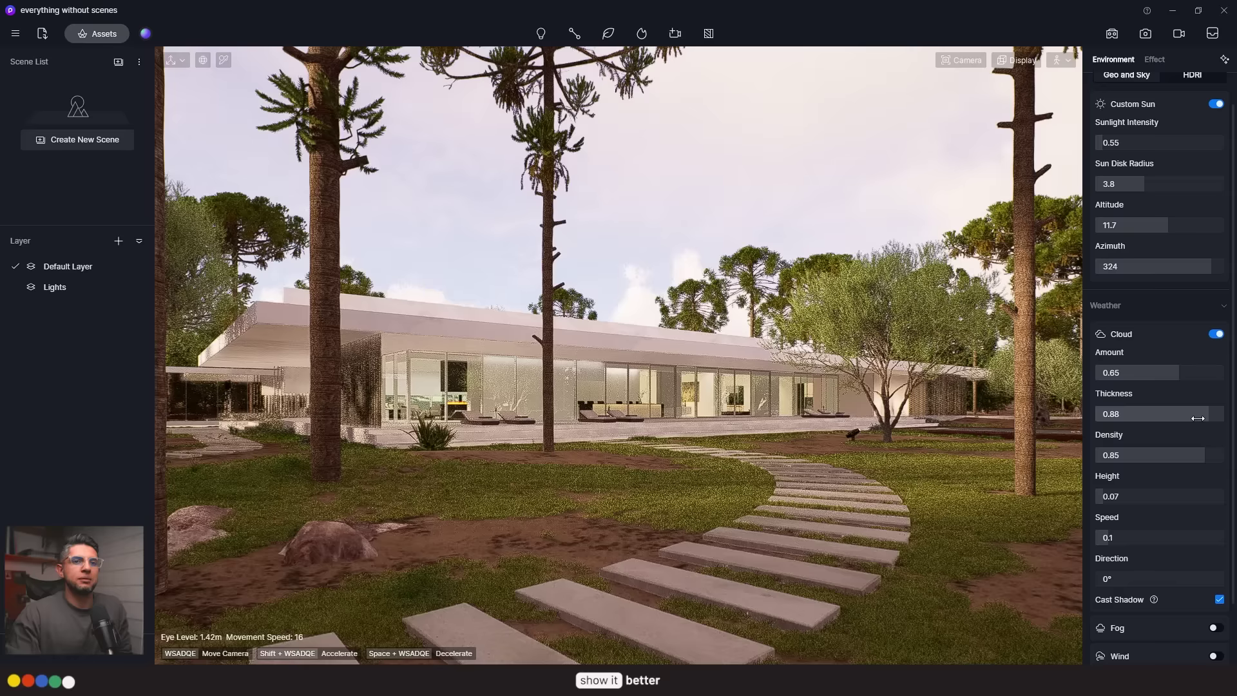
click(1185, 416)
click(1174, 414)
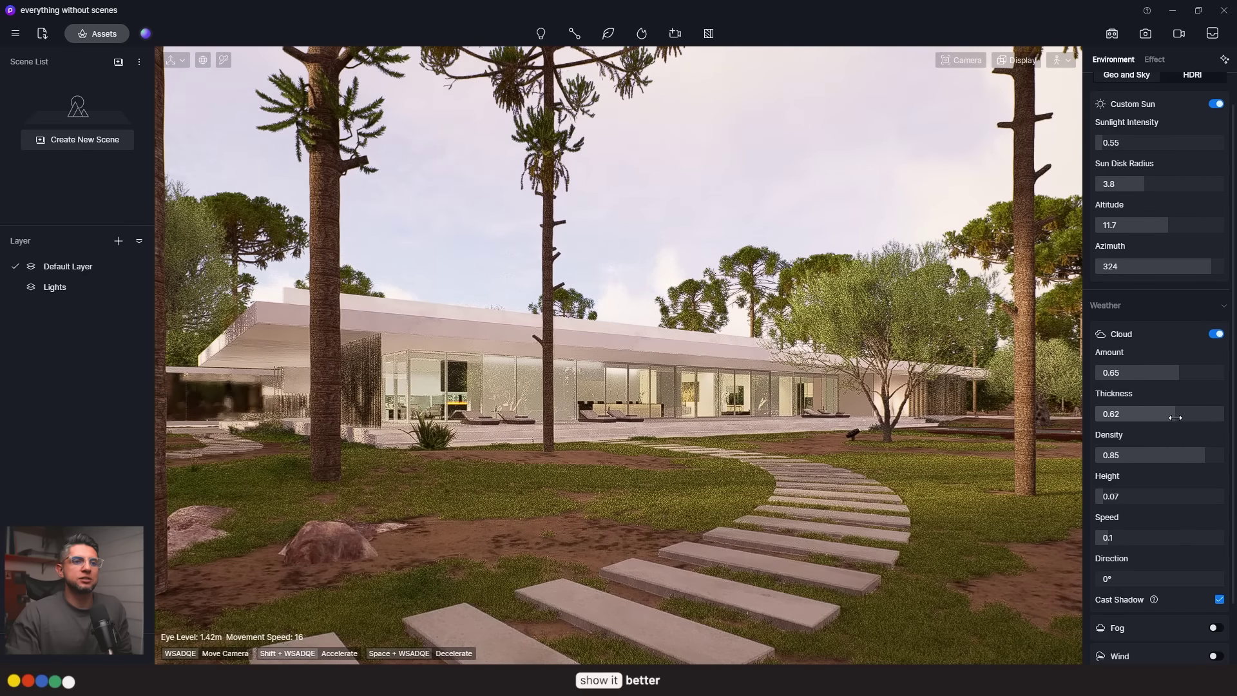
click(1168, 456)
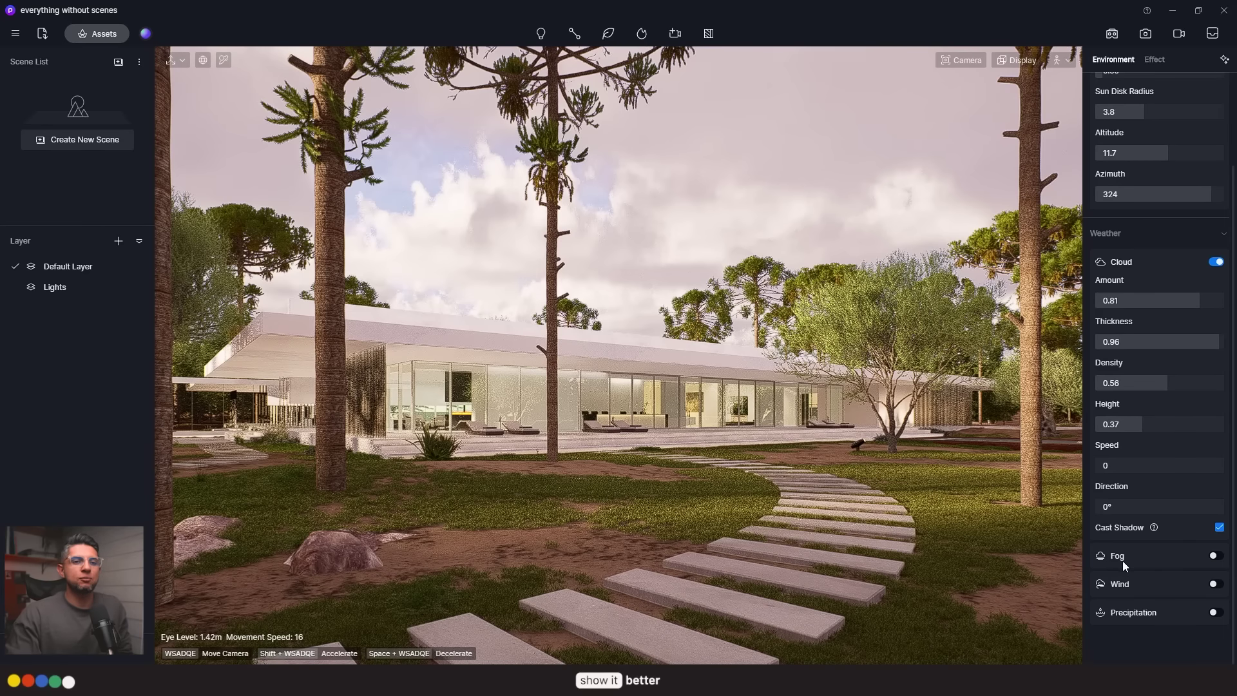
- Turn on fog with a muted pinkish-brown colour, intensity 0.46, height 0.93, falloff 0.17 and start distance 3.5 m
click(1214, 556)
scroll(1128, 393, down, 3)
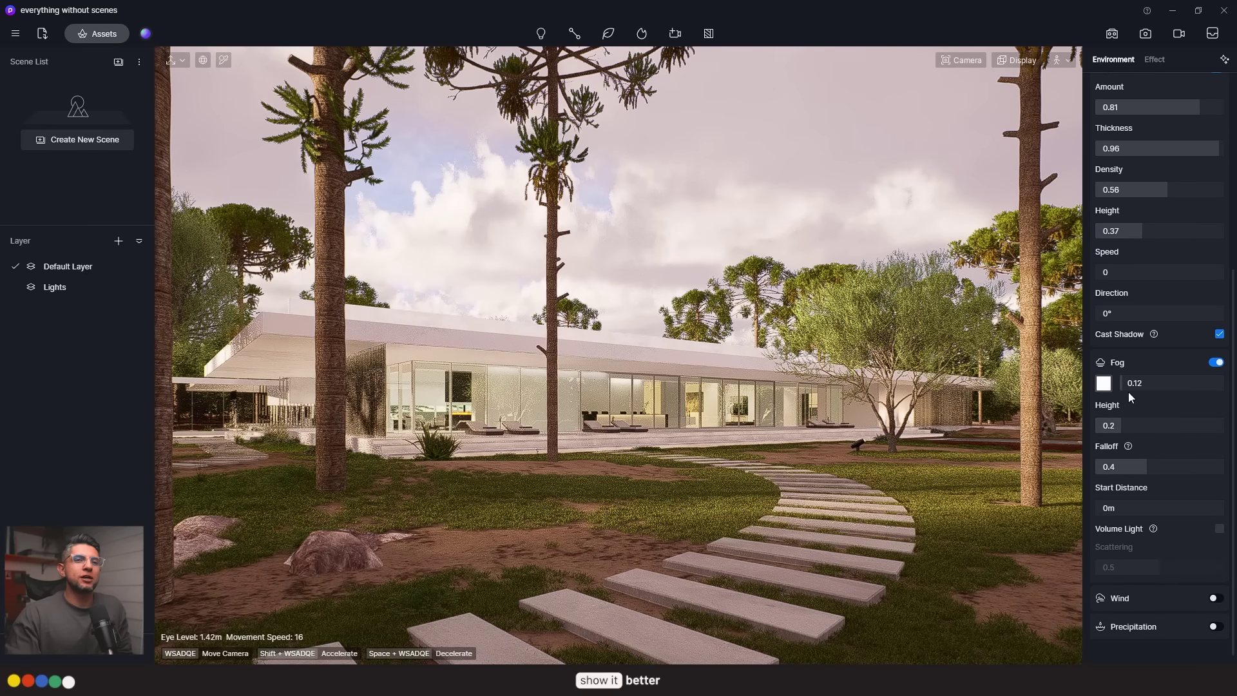
mouse_move(1132, 385)
mouse_down()
mouse_move(1153, 387)
mouse_move(1135, 403)
mouse_up()
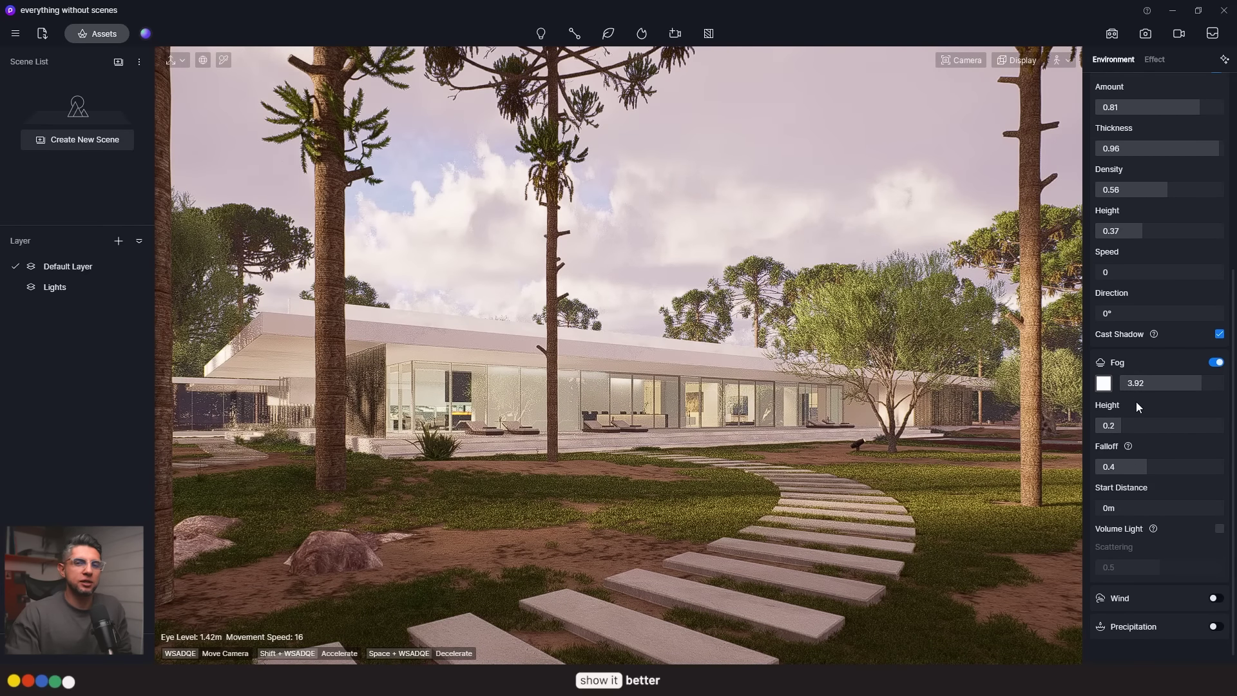
drag(1211, 384, 1229, 387)
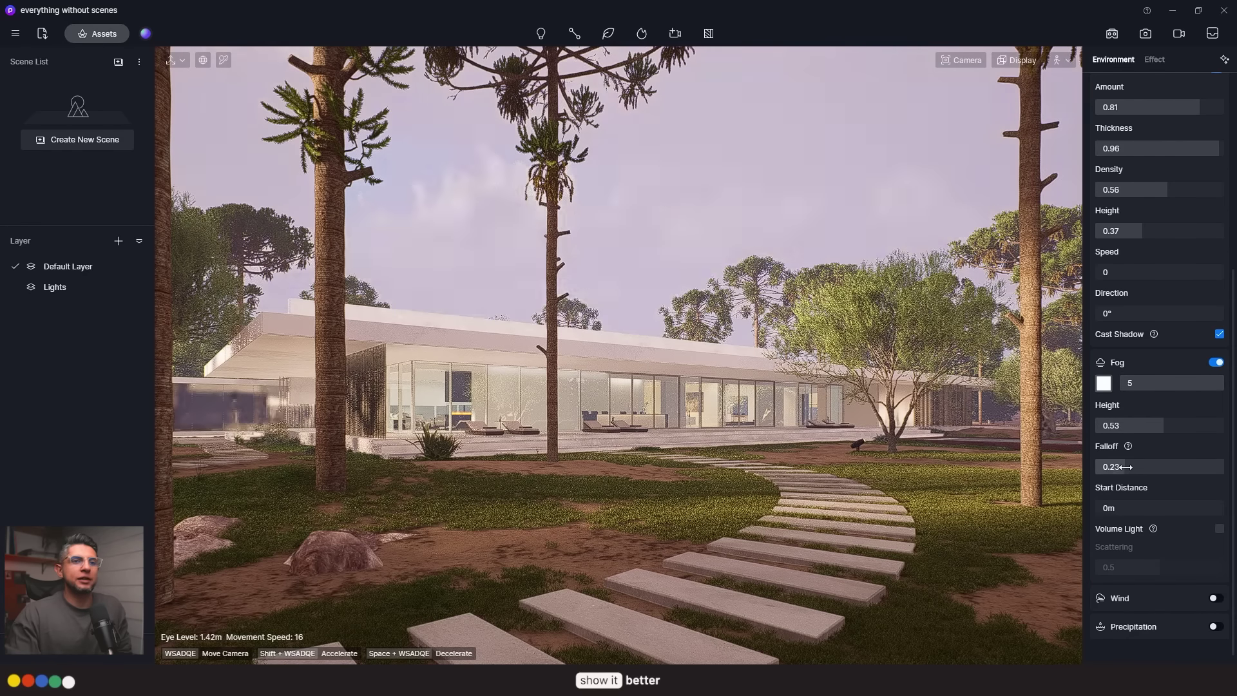
drag(1129, 467, 1108, 467)
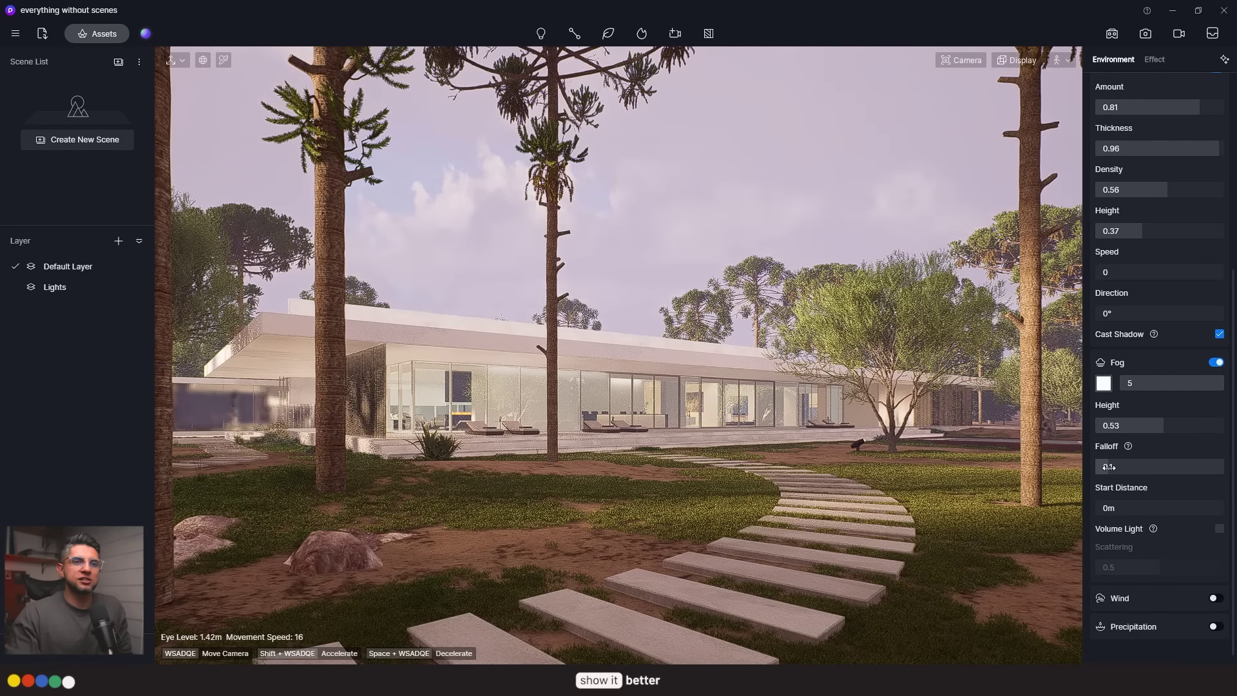
drag(1142, 427, 1215, 426)
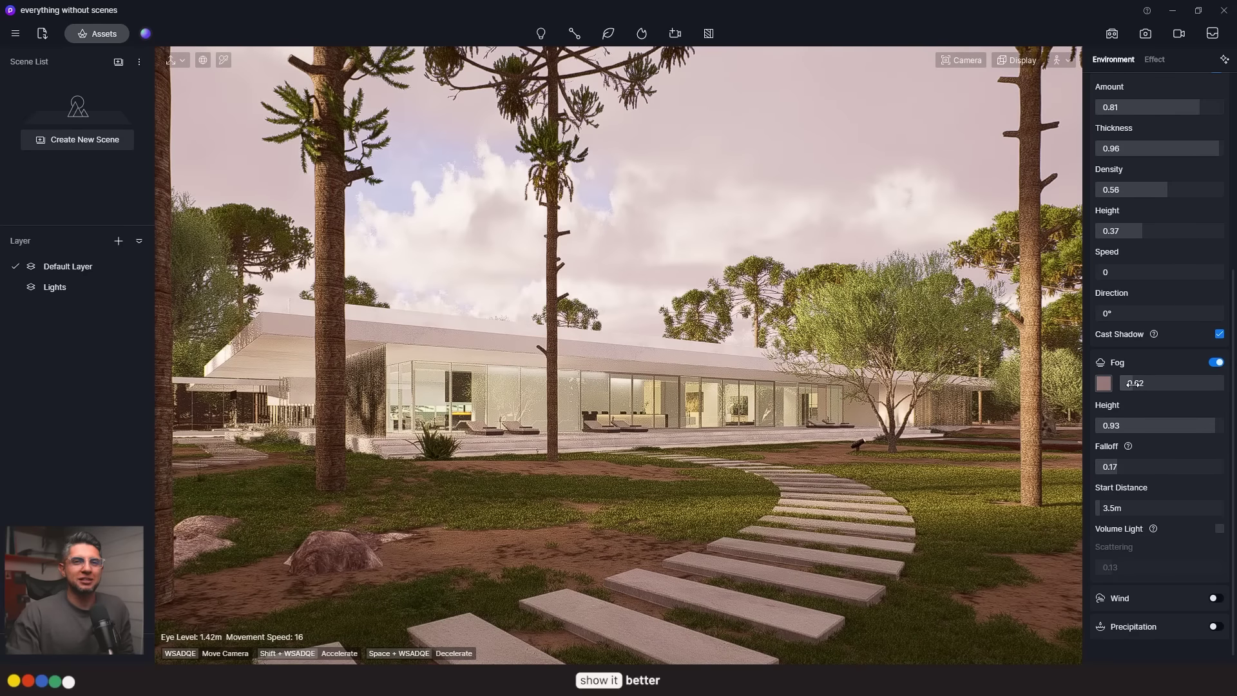
drag(1129, 384, 1130, 385)
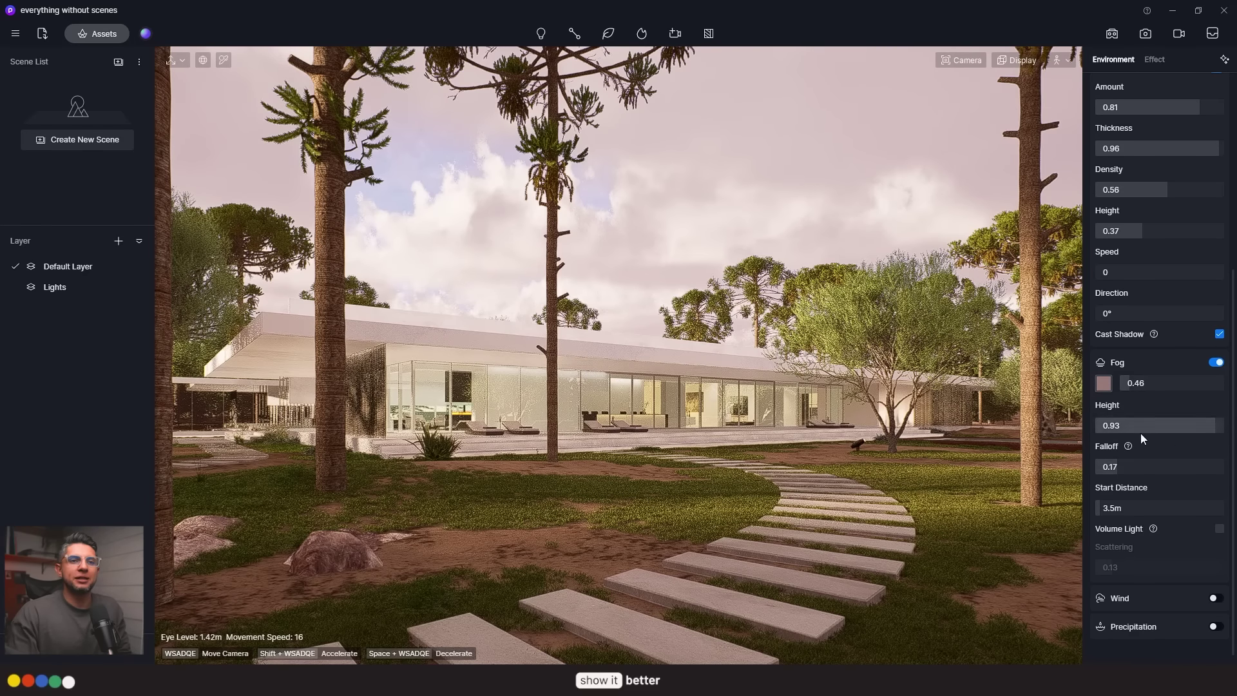
- Turn on precipitation, shift it almost fully to snow and set its strength to 0.93
scroll(1182, 589, down, 1)
click(1215, 612)
scroll(1176, 467, down, 5)
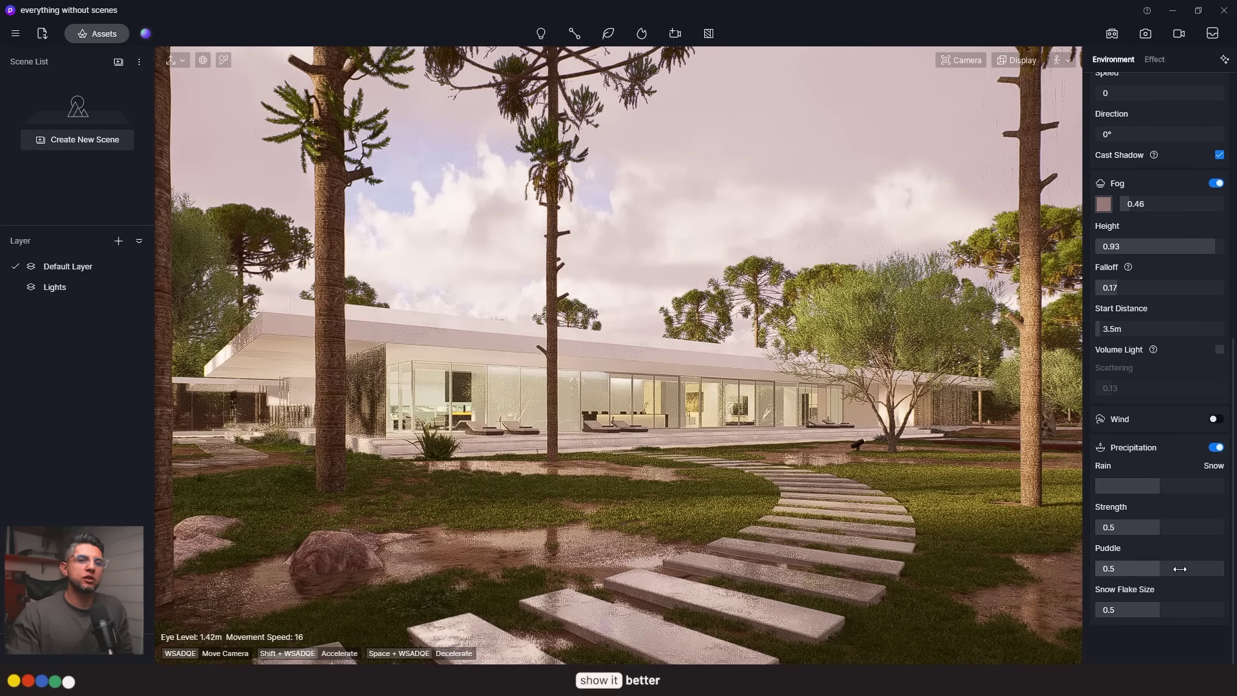
drag(1162, 485, 1219, 488)
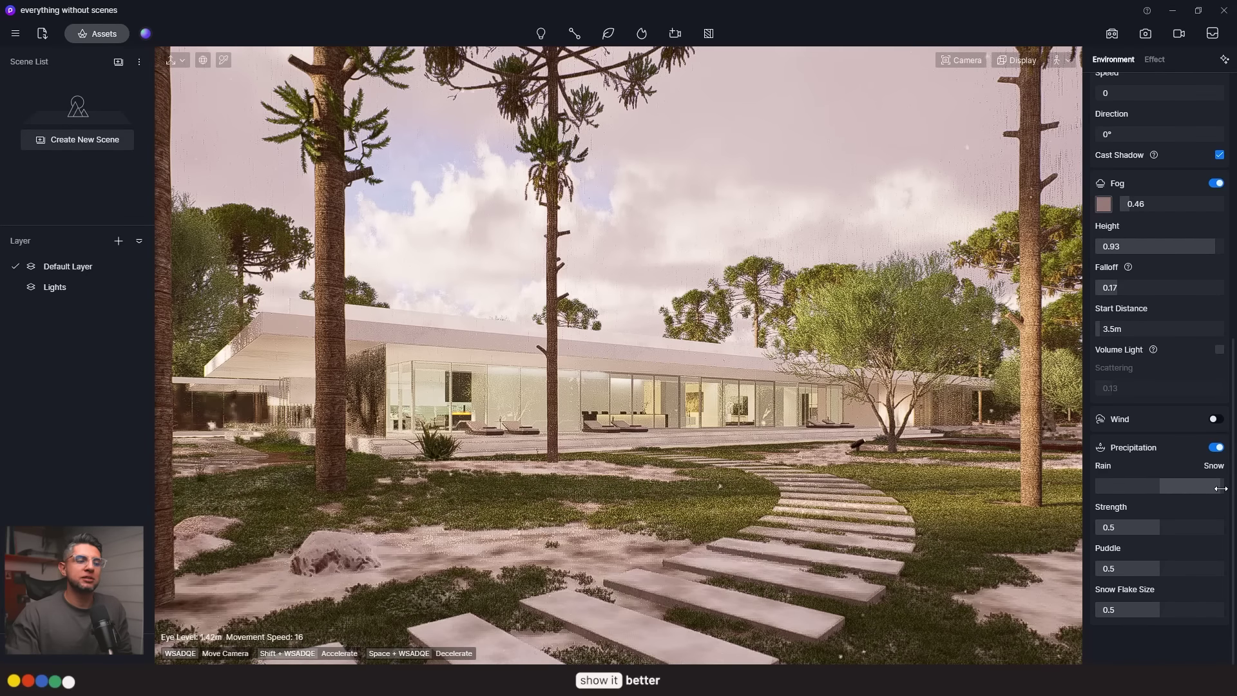
drag(1160, 527, 1215, 527)
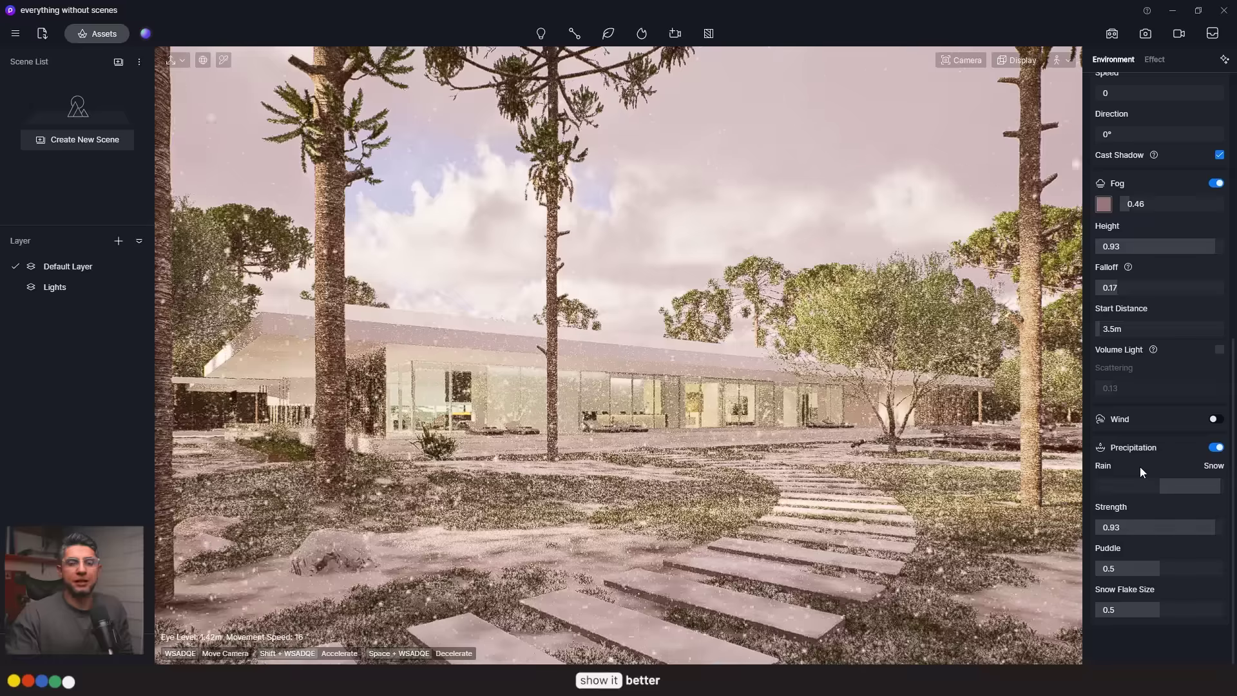
- Shift the precipitation slightly to the rain side, with strength 0 and puddle 0.56
drag(1149, 485, 1127, 485)
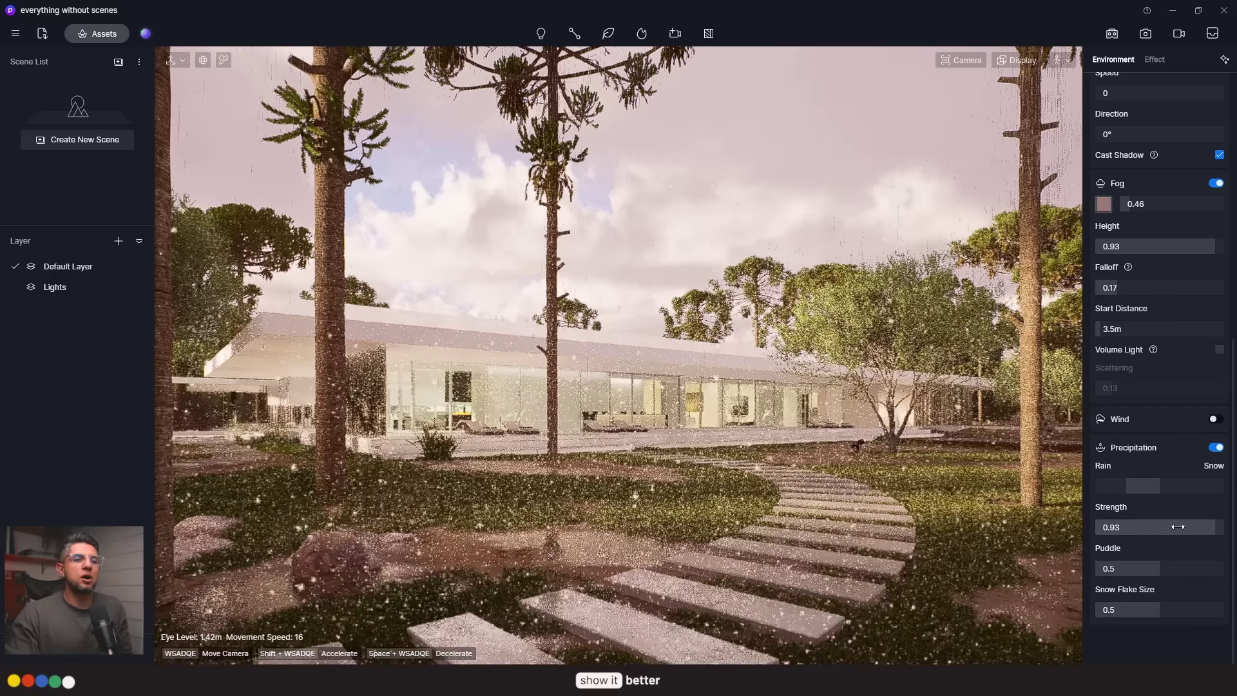
mouse_move(1132, 486)
mouse_down()
mouse_move(1160, 487)
mouse_move(1135, 488)
mouse_up()
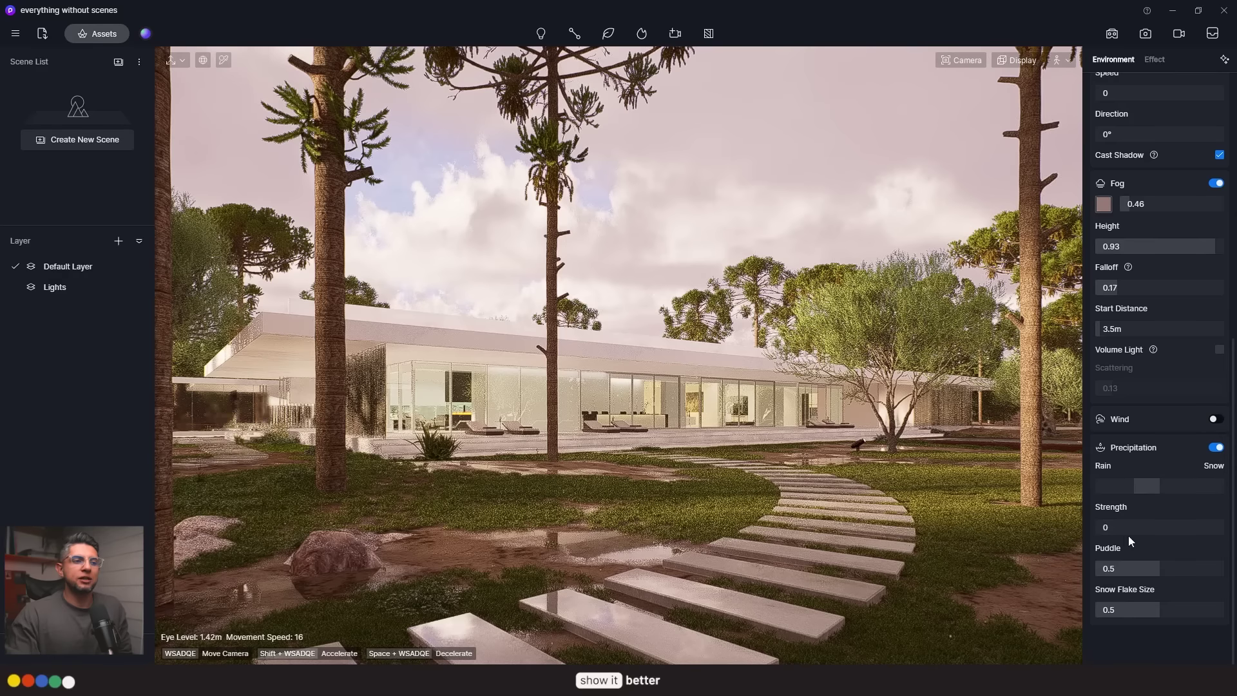
drag(1113, 563, 1167, 570)
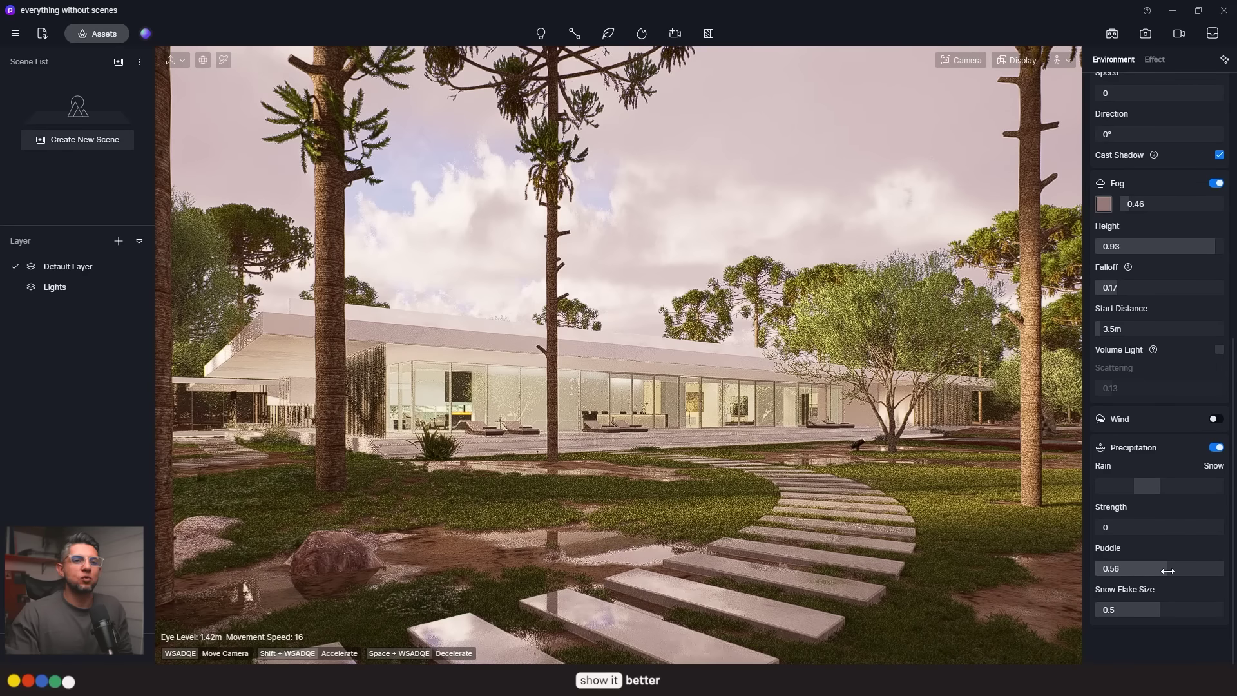
- Switch the sky light from Geo and Sky to HDRI
scroll(1159, 451, up, 8)
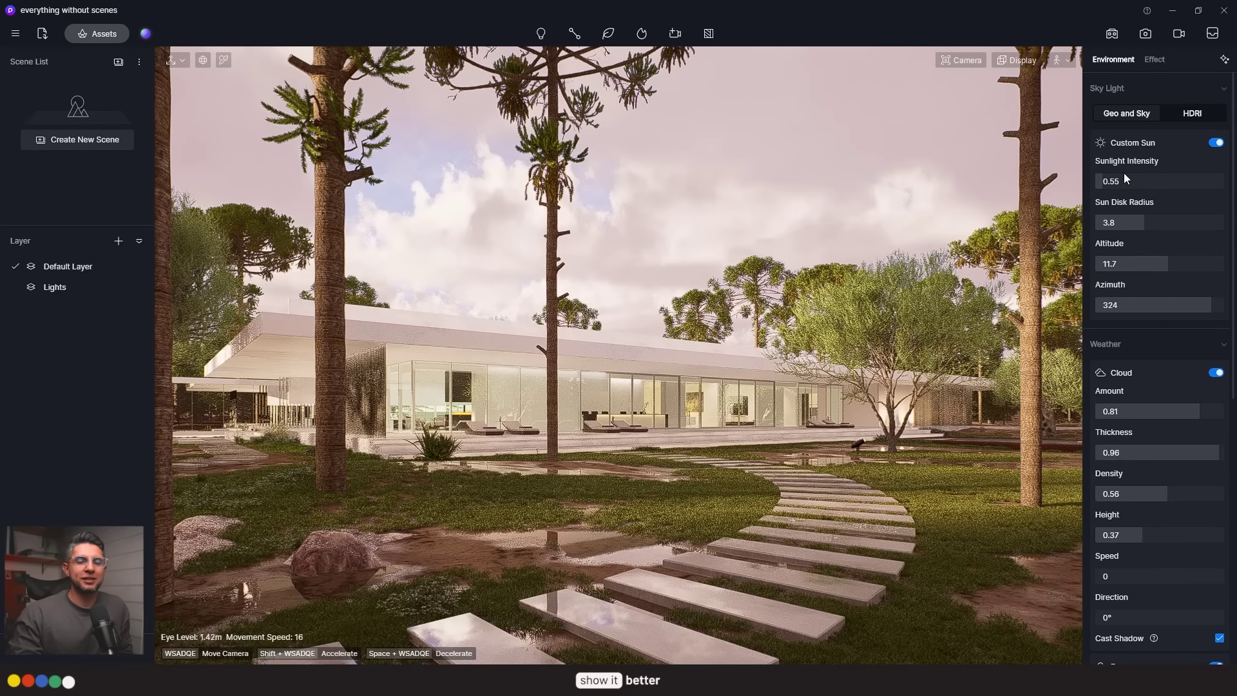
click(1176, 116)
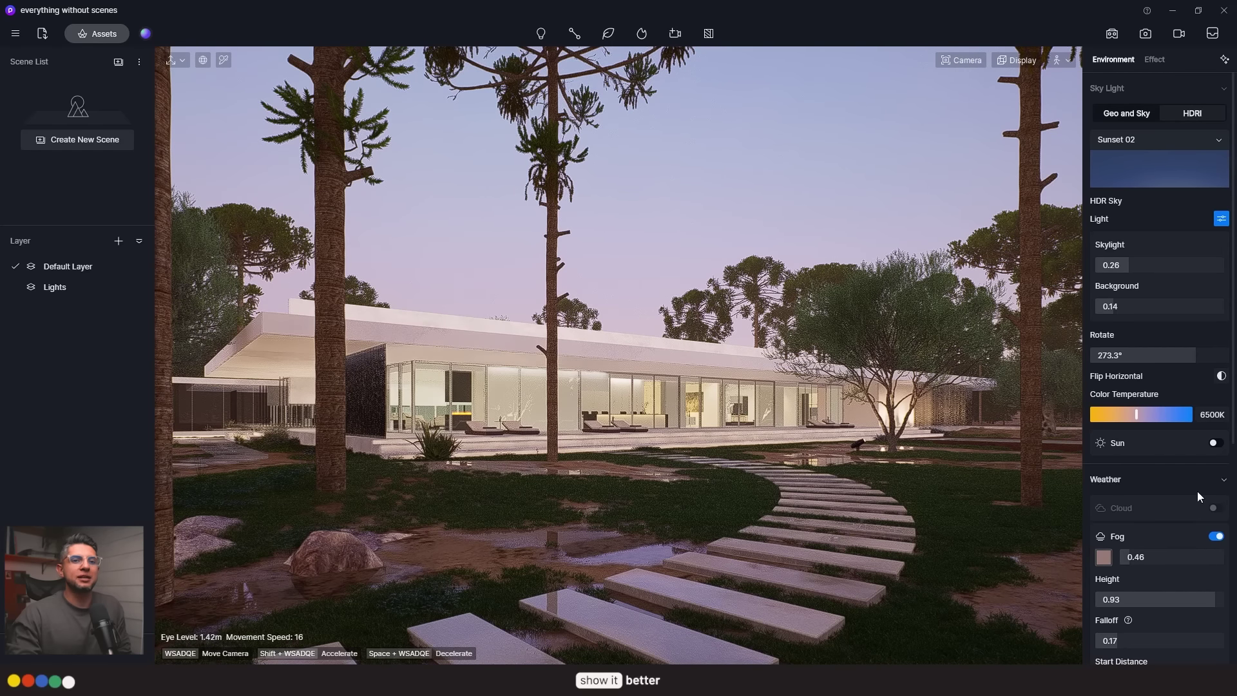
scroll(1177, 457, down, 3)
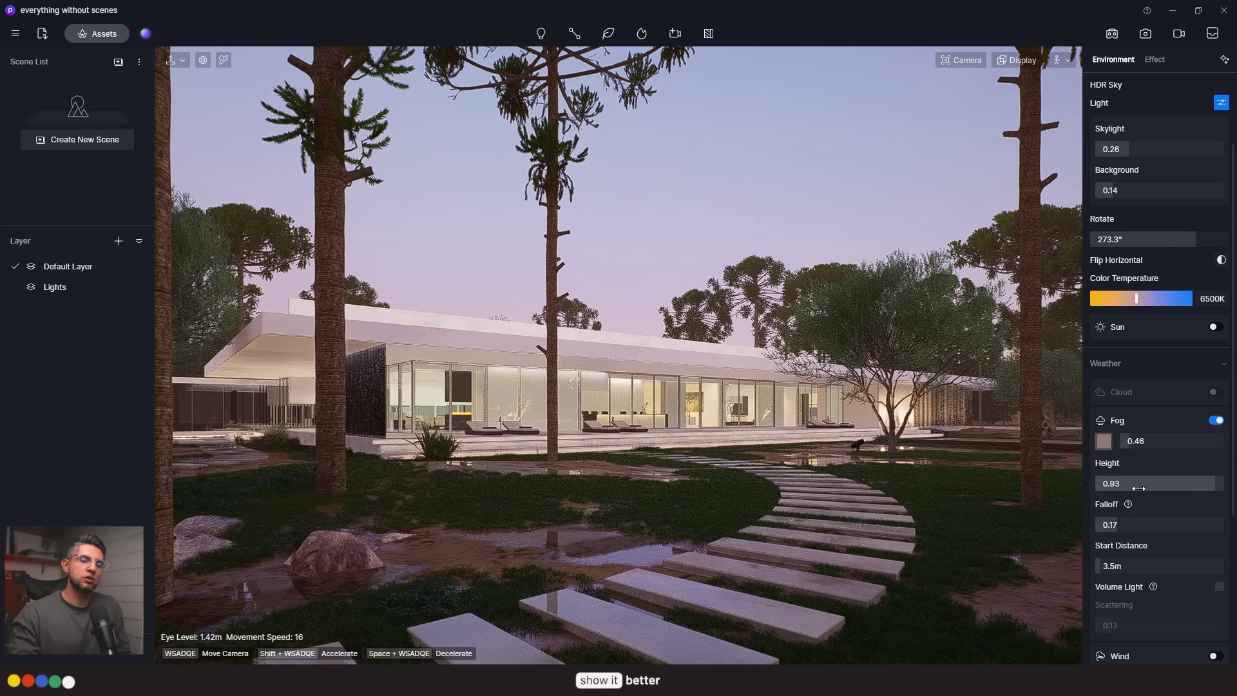
scroll(1157, 165, up, 3)
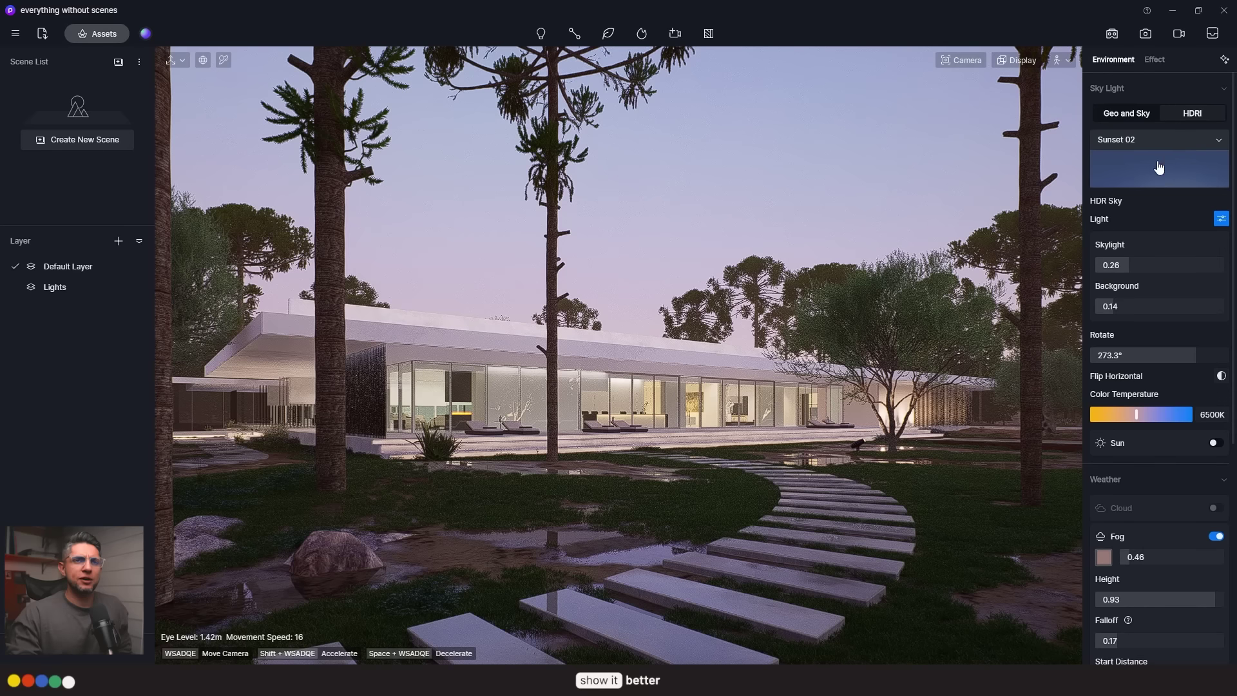
- Change the HDR sky to the Clear Sunny preset and turn off fog and precipitation
click(1162, 146)
click(1192, 167)
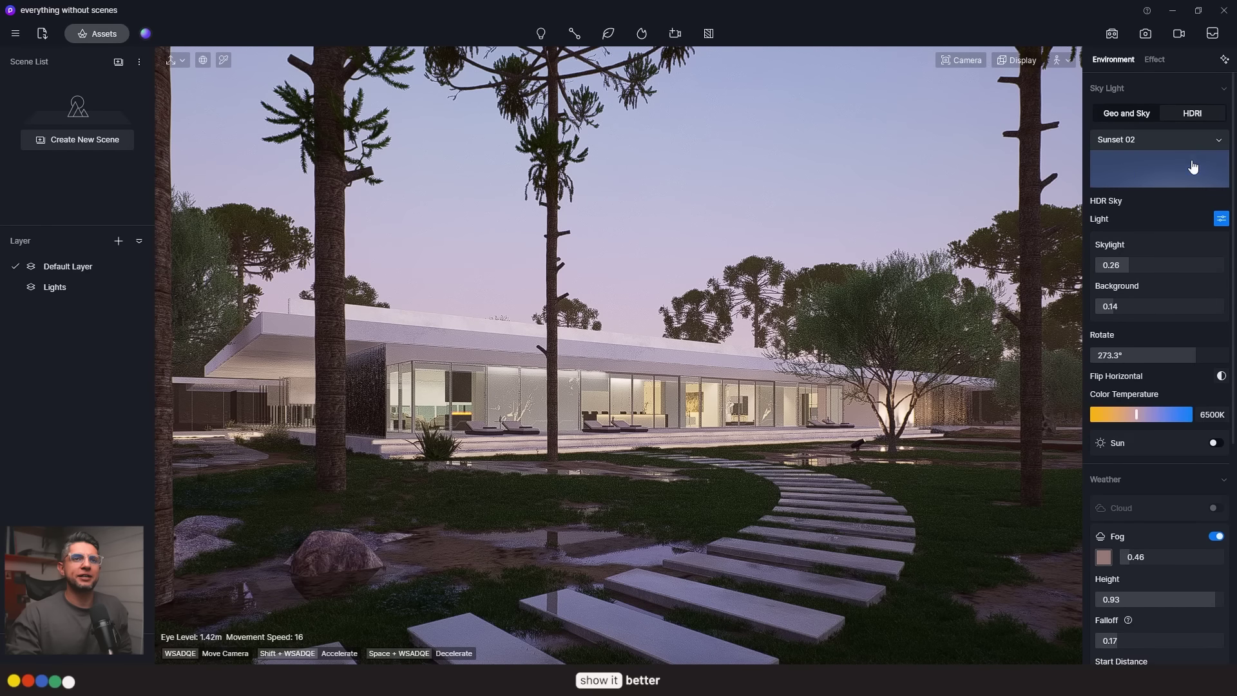
click(1180, 192)
scroll(1152, 404, down, 5)
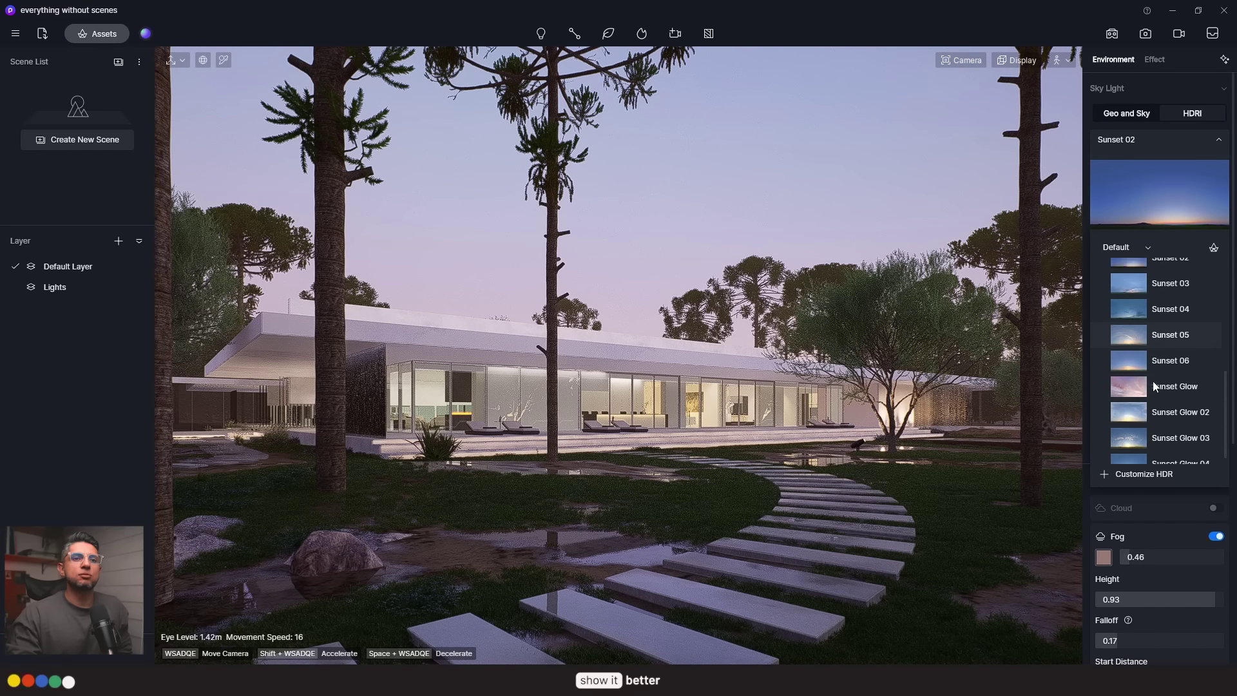
scroll(1156, 381, up, 5)
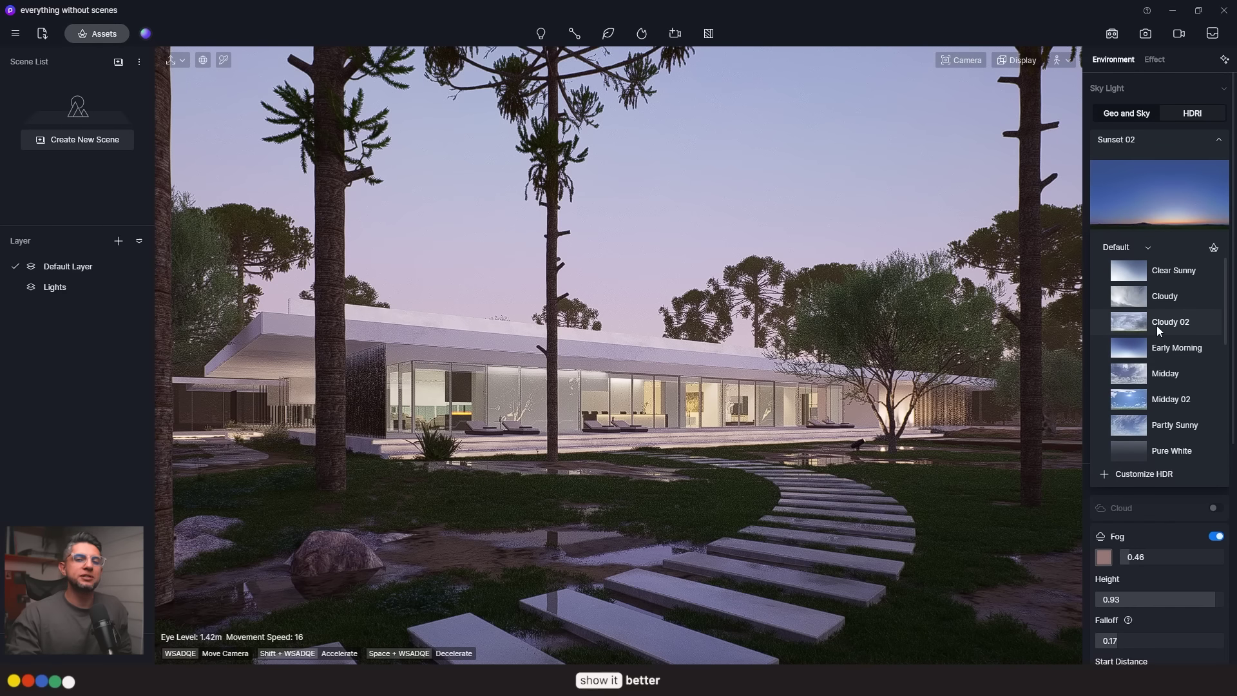
scroll(1157, 326, down, 5)
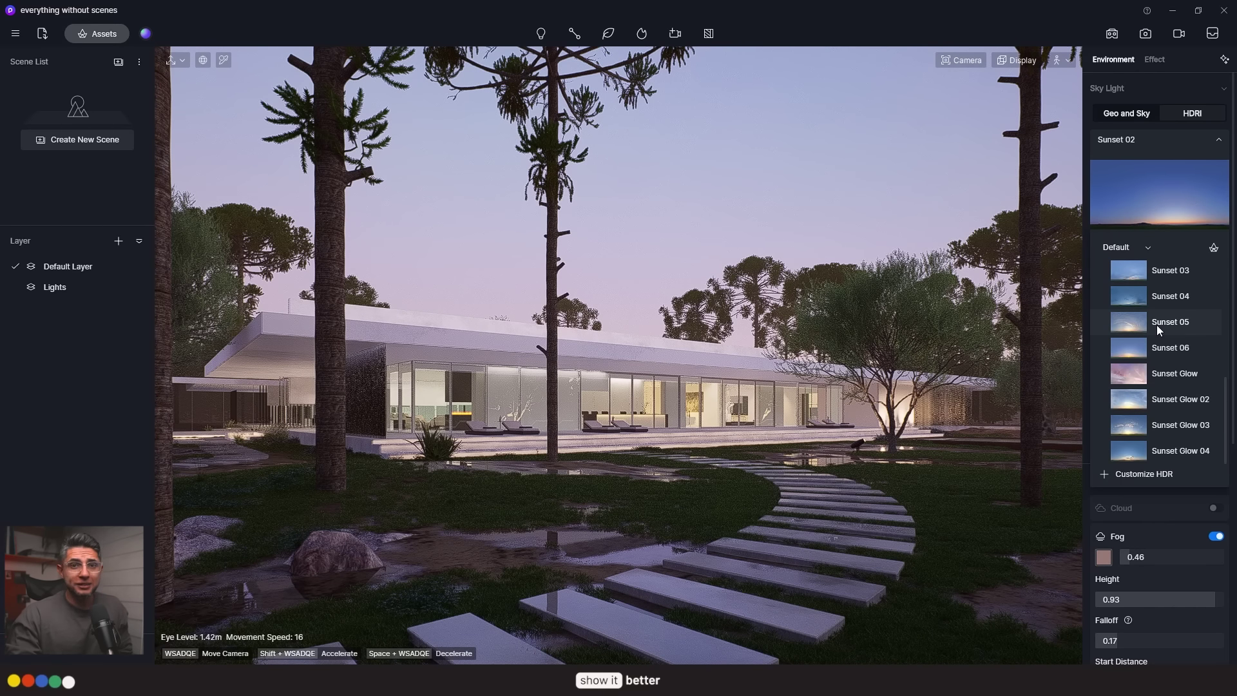
scroll(1157, 325, up, 5)
click(1176, 270)
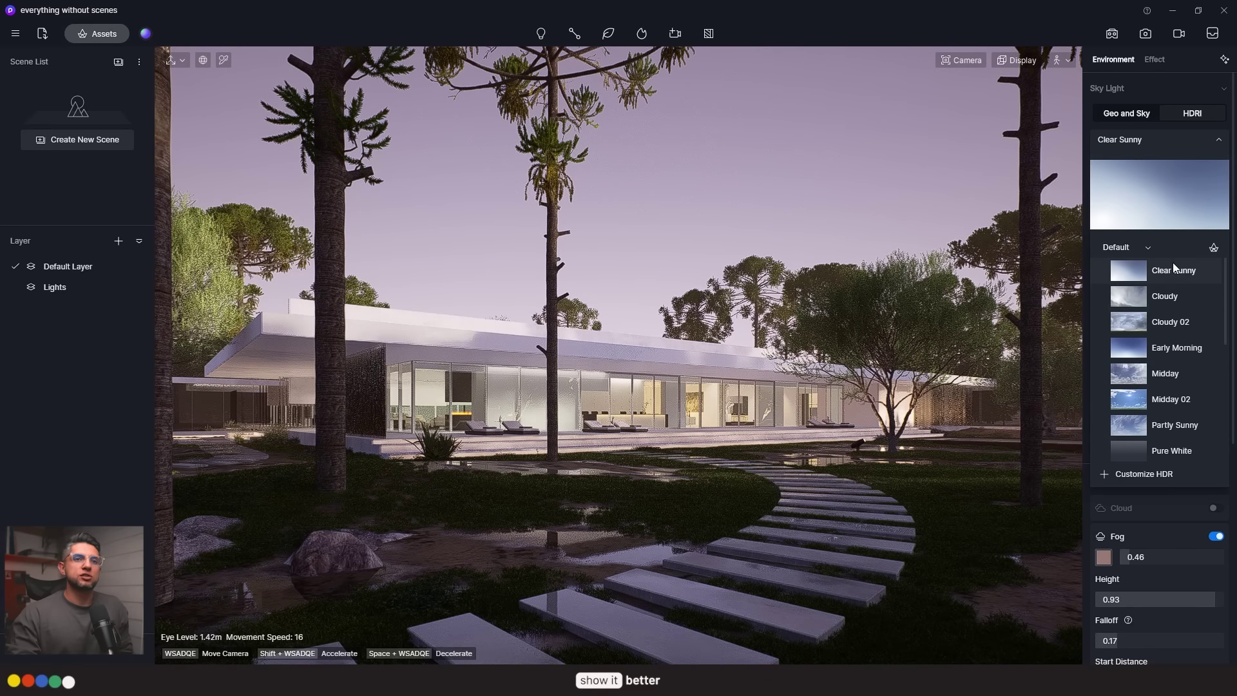
click(1188, 555)
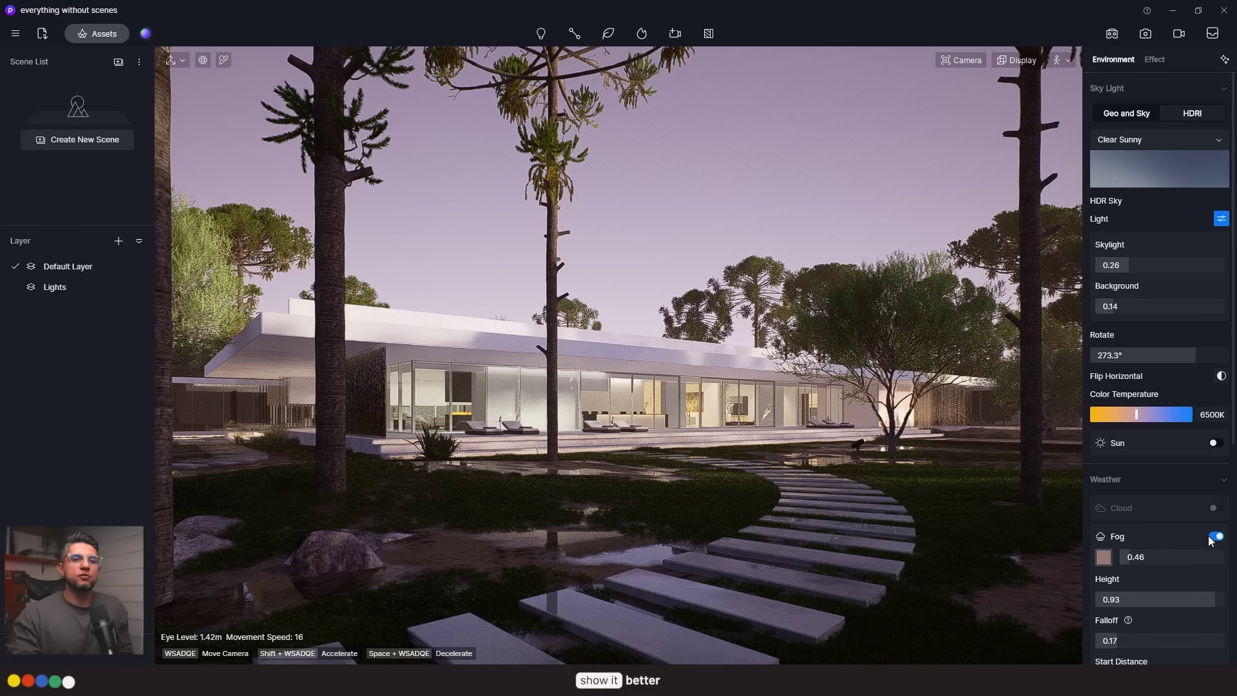
click(1213, 536)
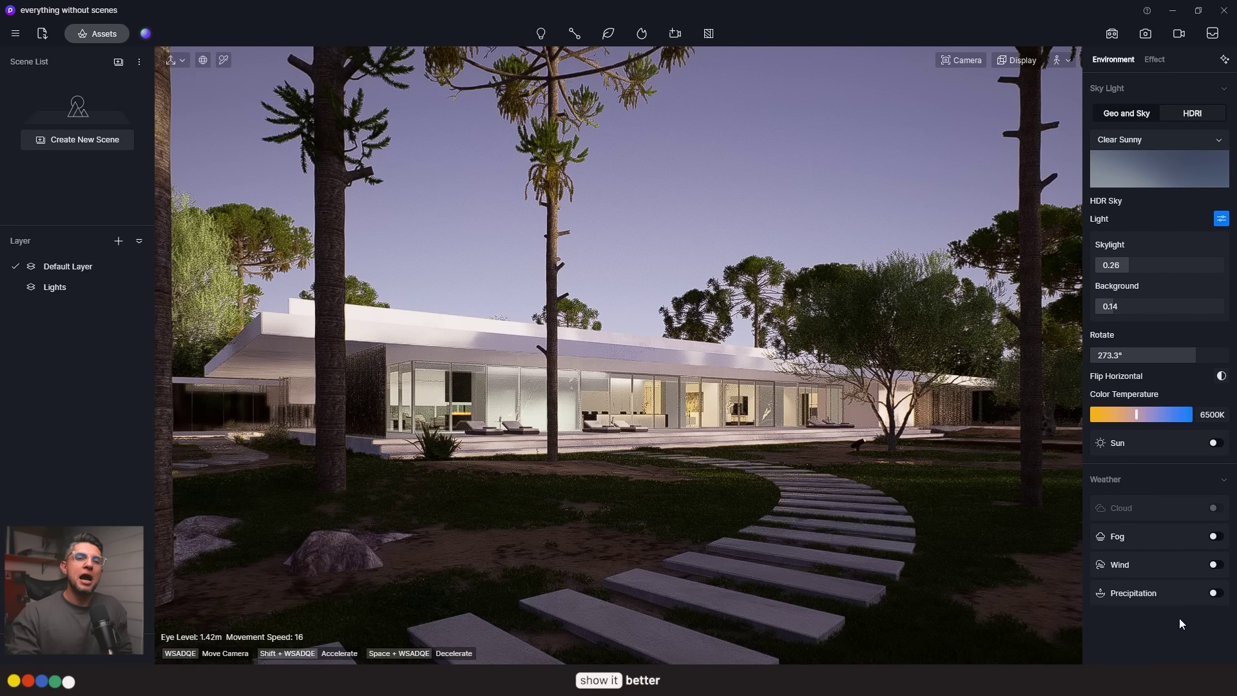
- Try the Cloudy 02 HDR sky and return to Clear Sunny
click(1147, 176)
click(1153, 322)
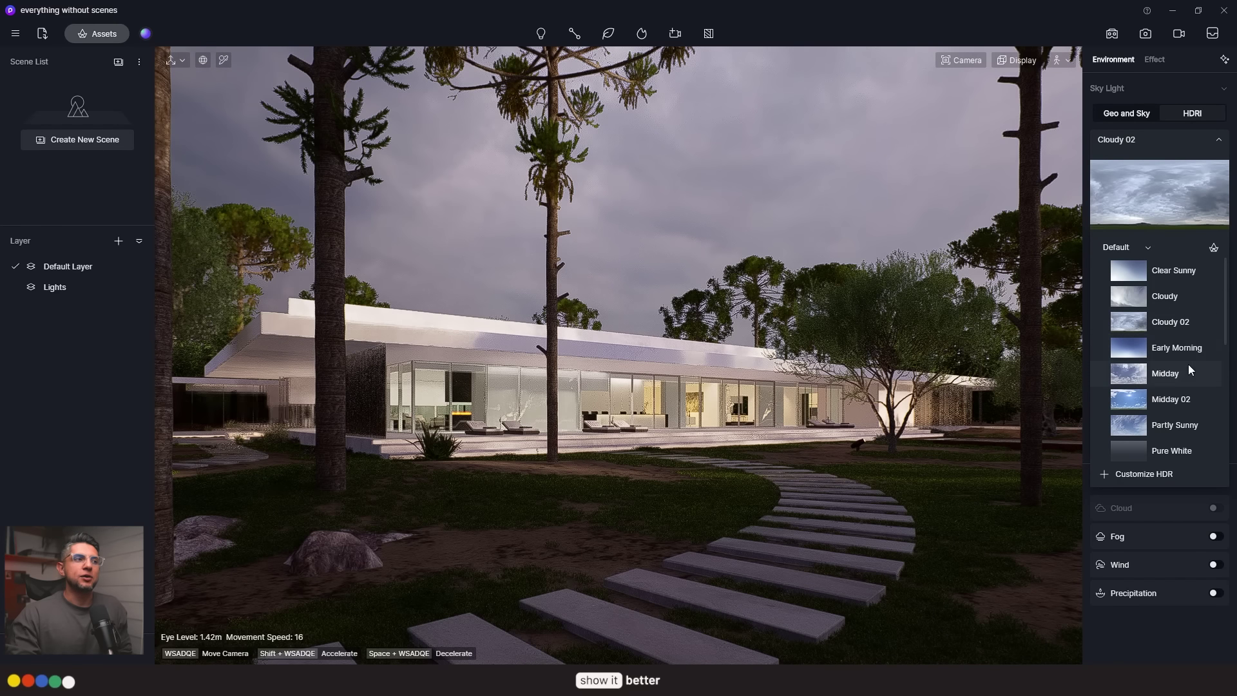
click(1124, 279)
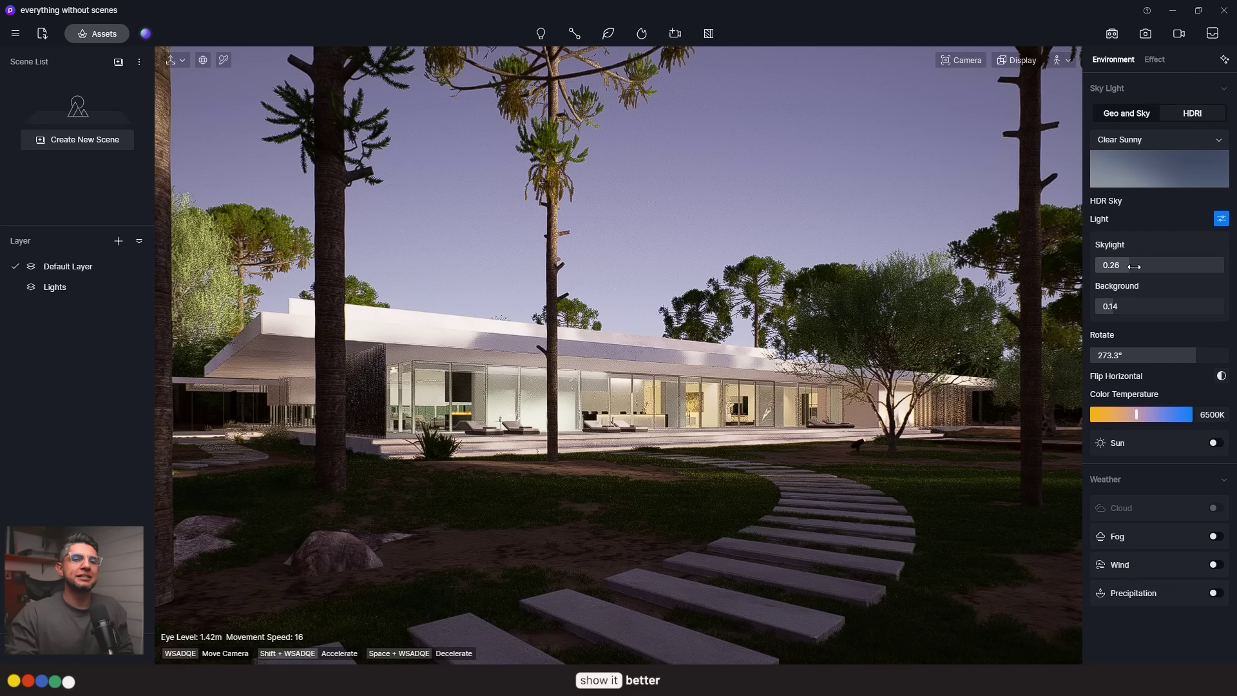
- Set the HDR sky's skylight to 0.34, background to 0.63, rotation to 76.7° and colour temperature to 7800K
drag(1131, 265, 1176, 306)
drag(1193, 355, 1119, 358)
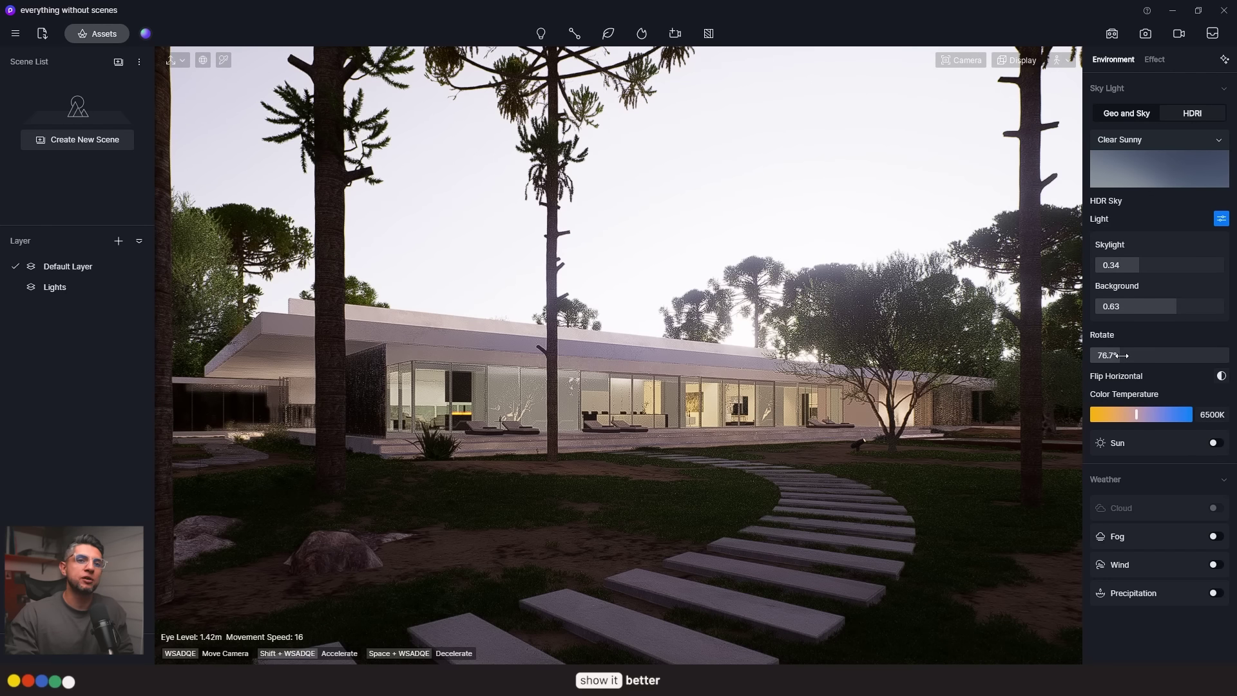
drag(1136, 414, 1095, 421)
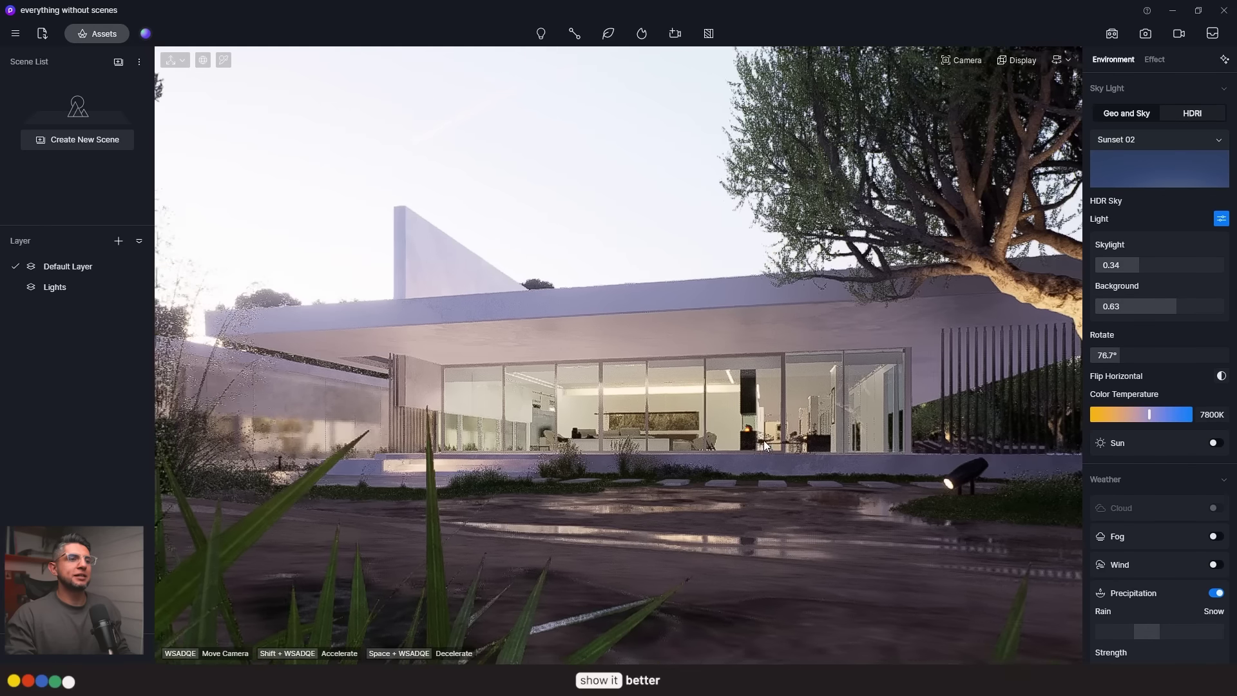
- Reframe the view on the glazed facade beside the large tree, and set the skylight to 0.22 and background to 0.1
right_drag(764, 439, 760, 439)
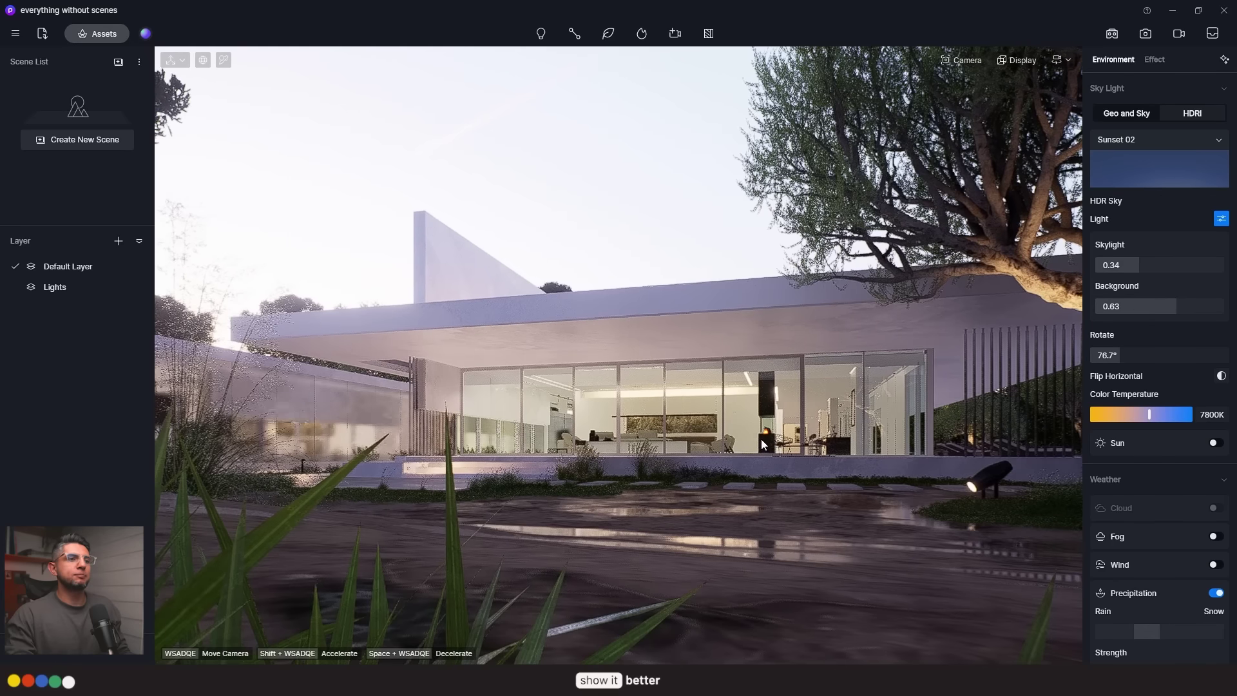
key(e)
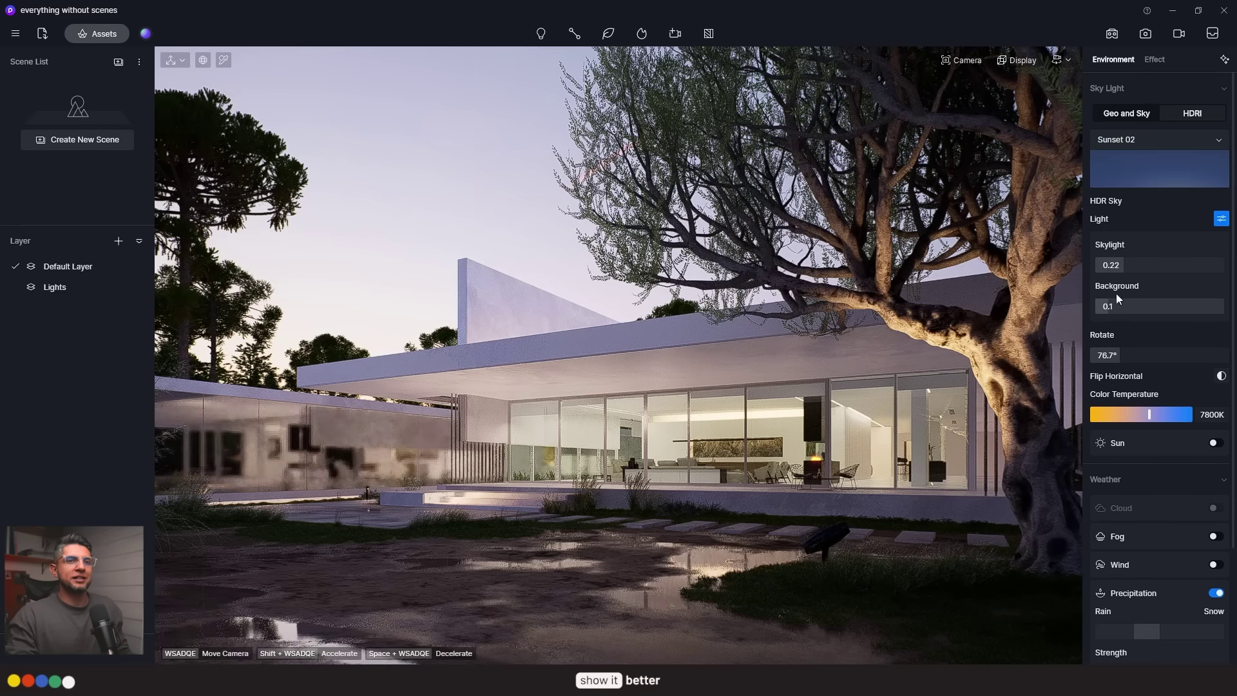
- Lower the skylight and switch the sky to the custom mpumalanga_veld HDR
drag(1137, 264, 1124, 264)
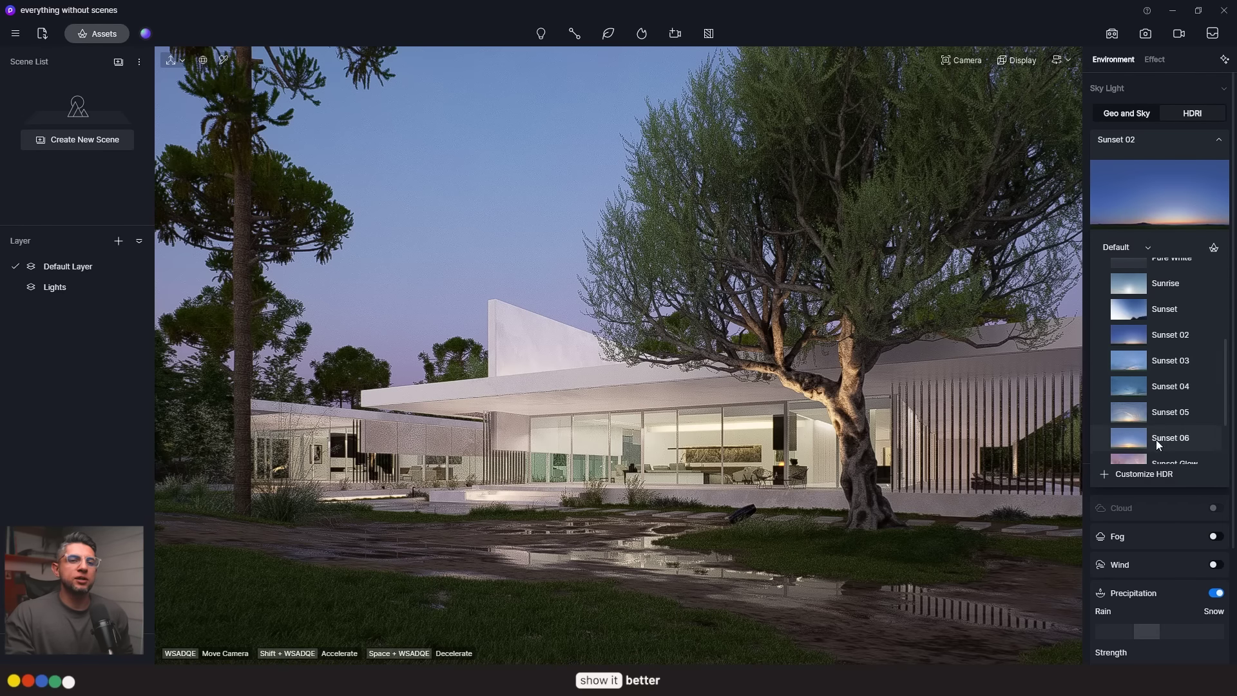
click(1143, 477)
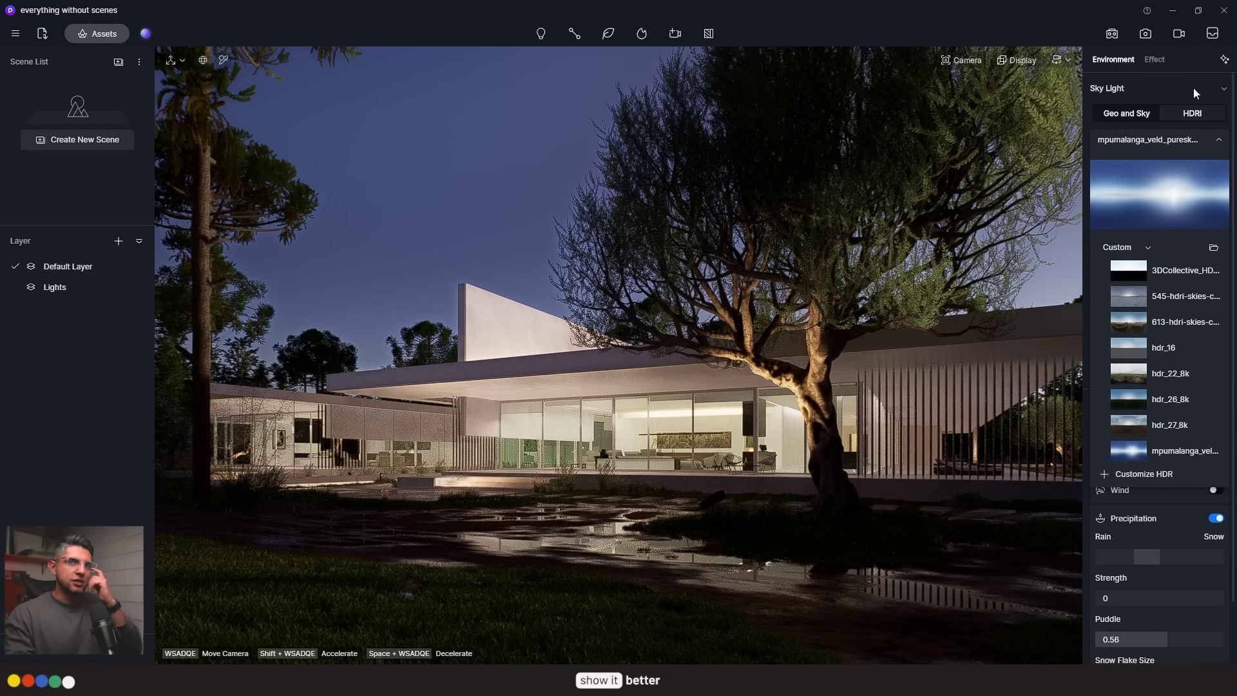
click(1193, 87)
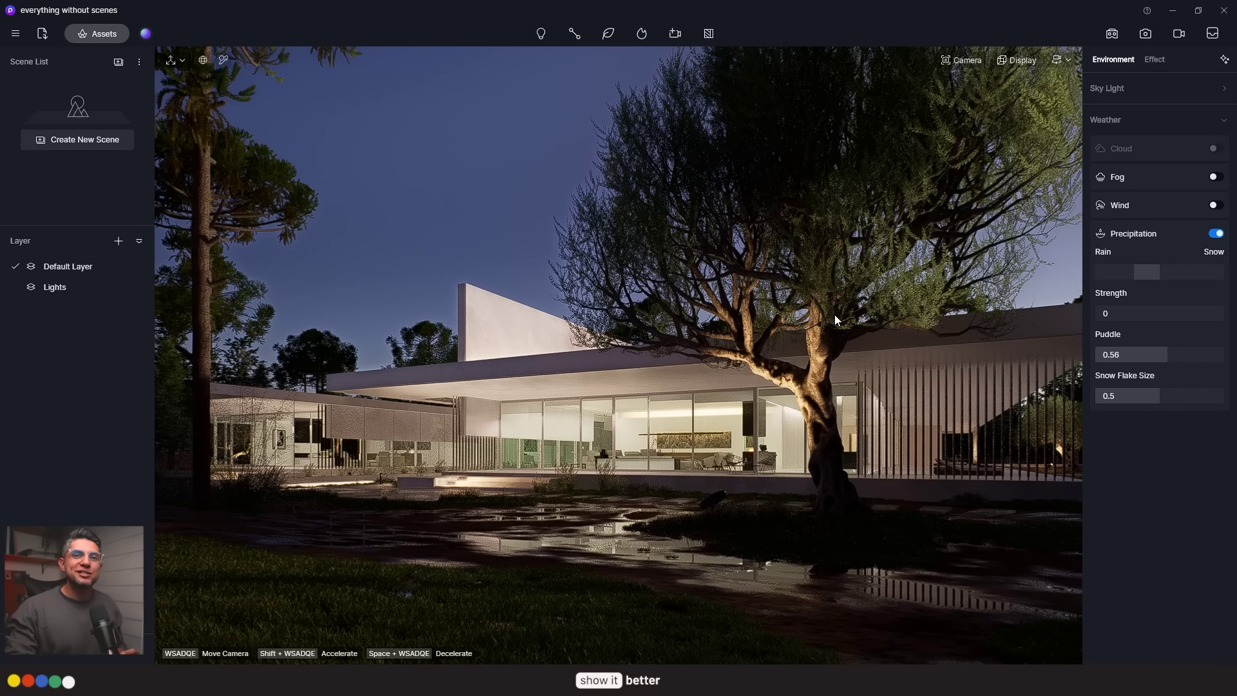
- Set exposure to -0.01, highlight local exposure to 0, shadow local exposure to 0.66, contrast to 0, highlight to 0.27 and shadow to 0.3
click(1155, 59)
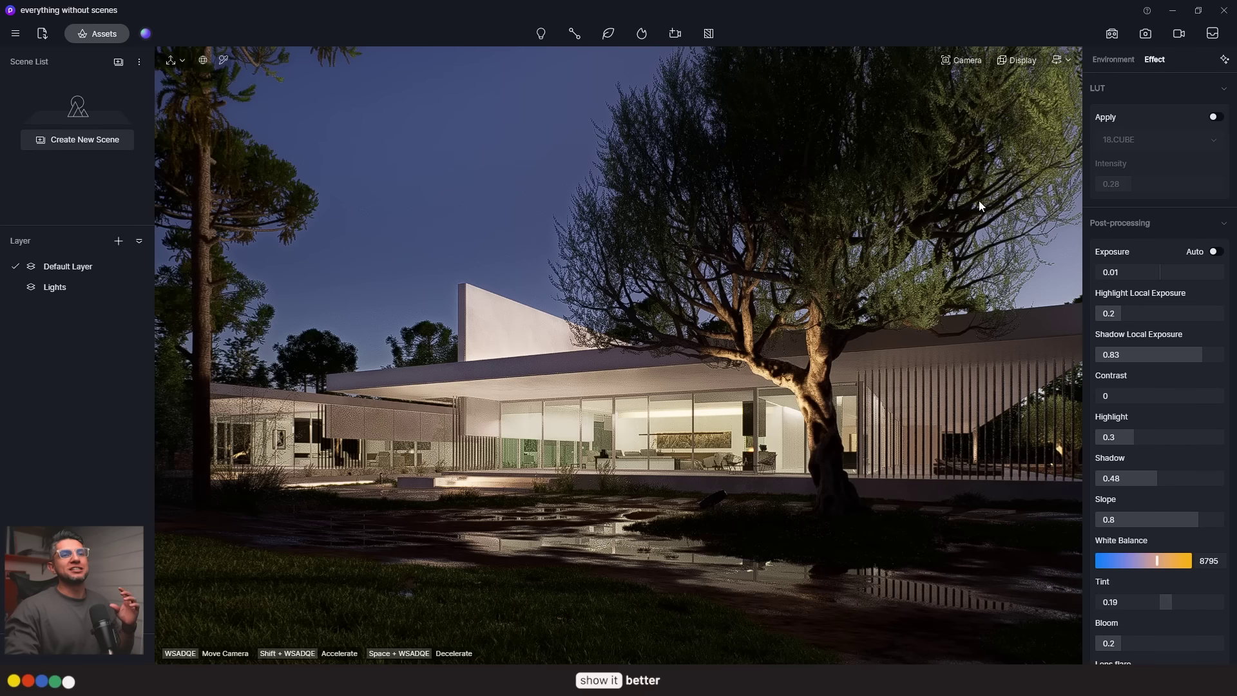
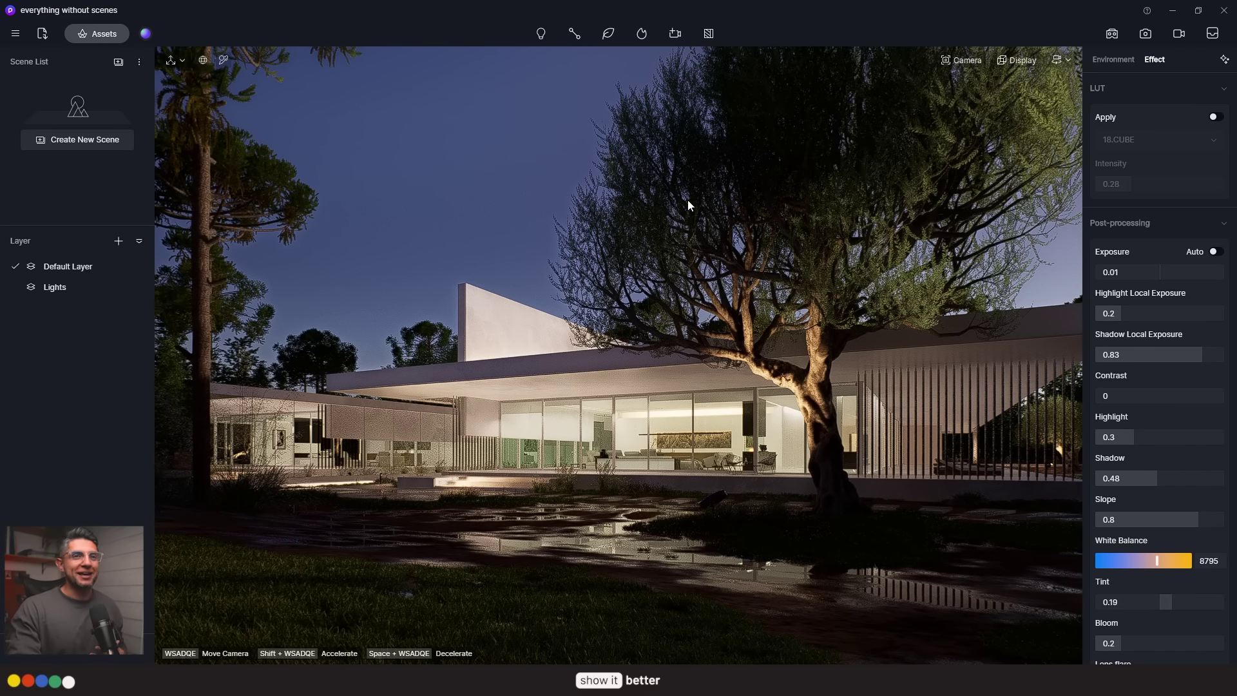
click(1152, 87)
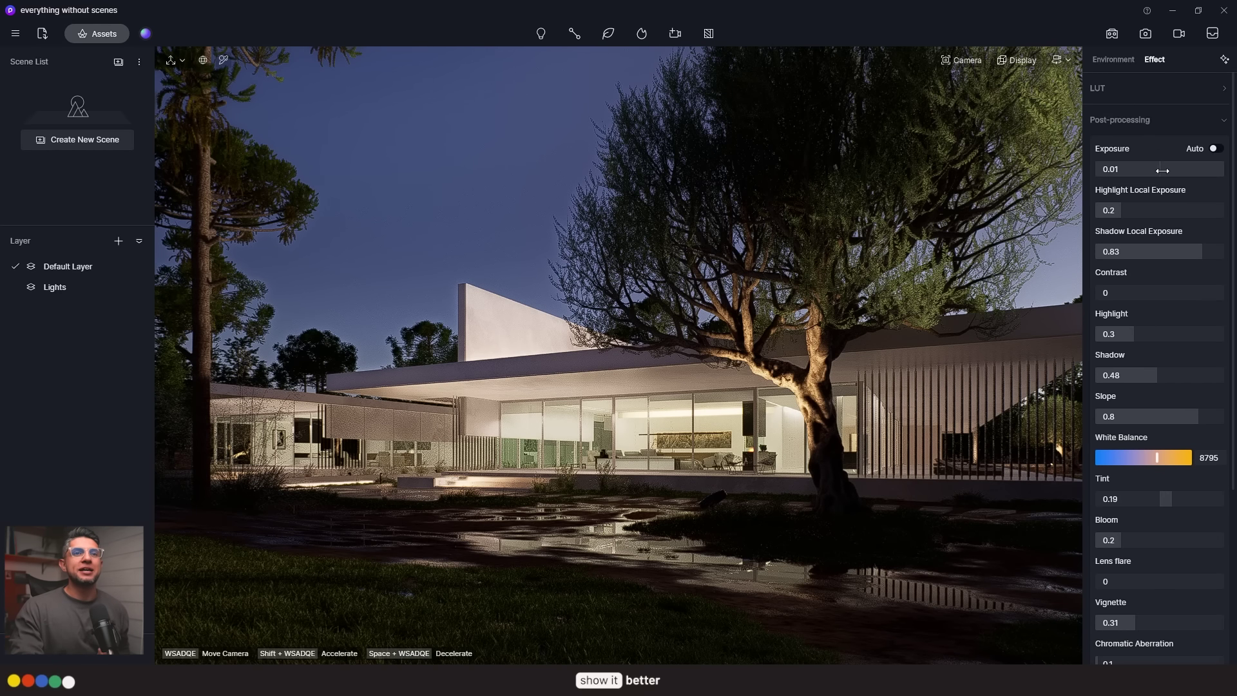
drag(1162, 174, 1164, 174)
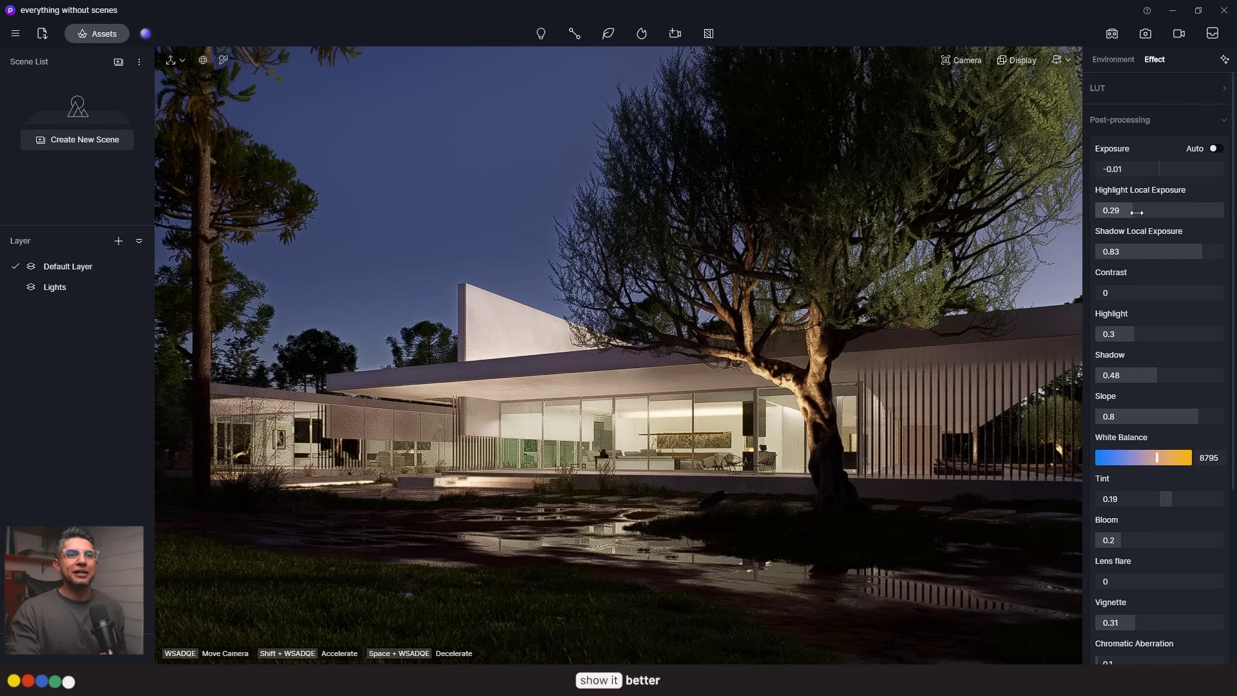
drag(1134, 214, 1095, 215)
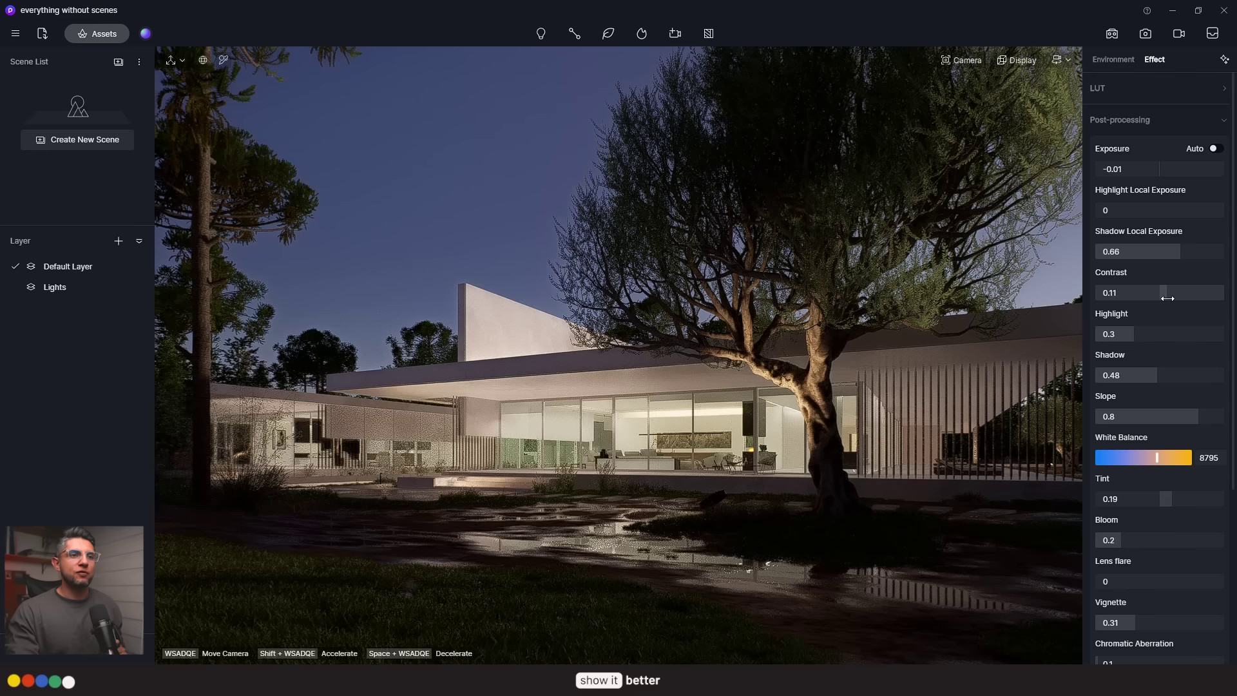
drag(1167, 298, 1159, 295)
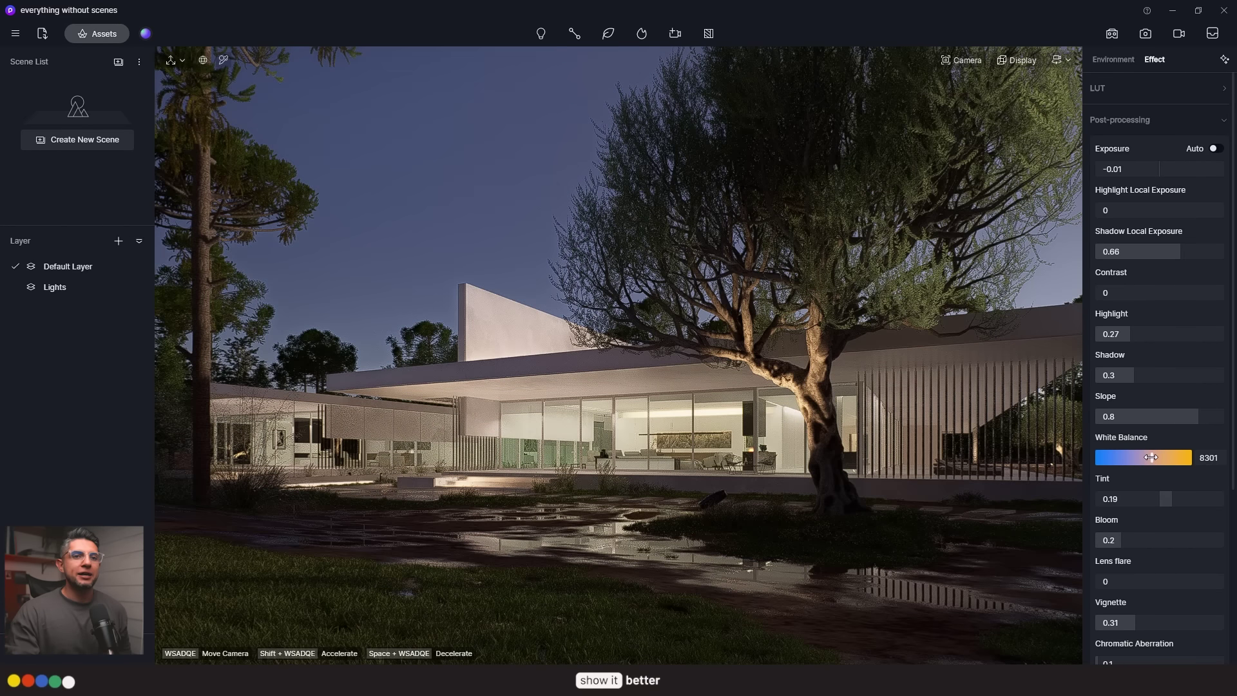
- Set the post-processing white balance to 9719, tint to 0.33 and bloom to 0.1
mouse_move(1151, 457)
mouse_down()
mouse_move(1121, 457)
mouse_move(1167, 457)
mouse_up()
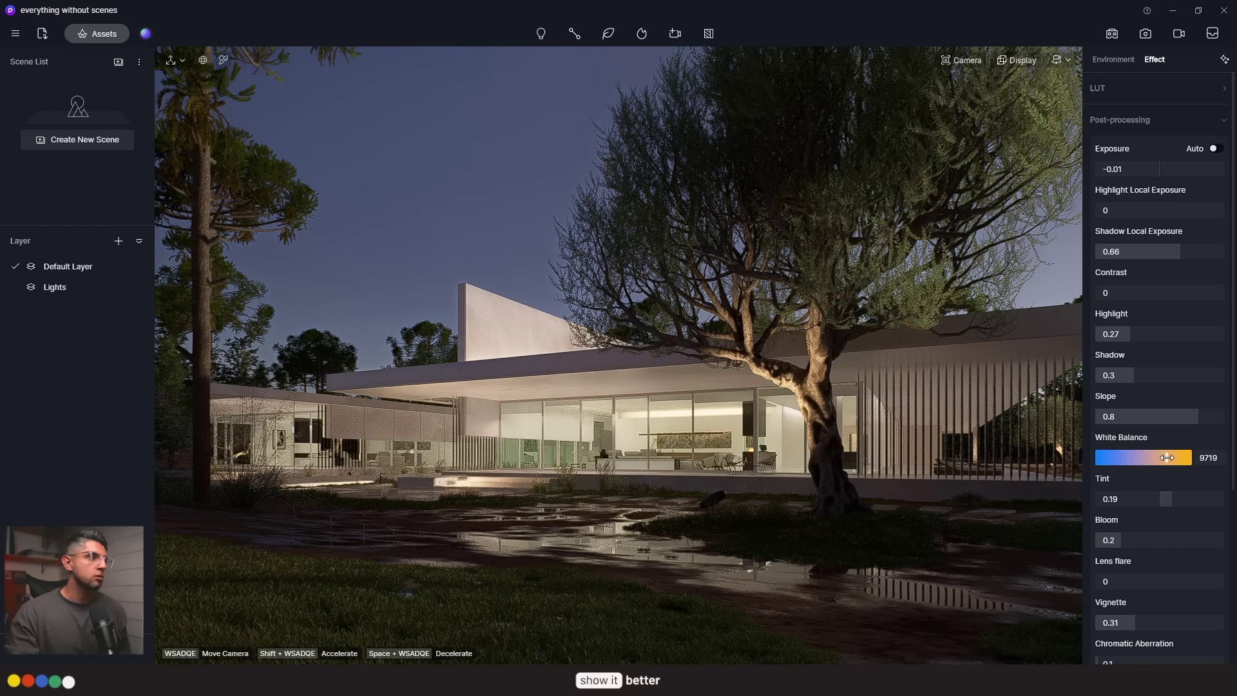
drag(1165, 488, 1176, 501)
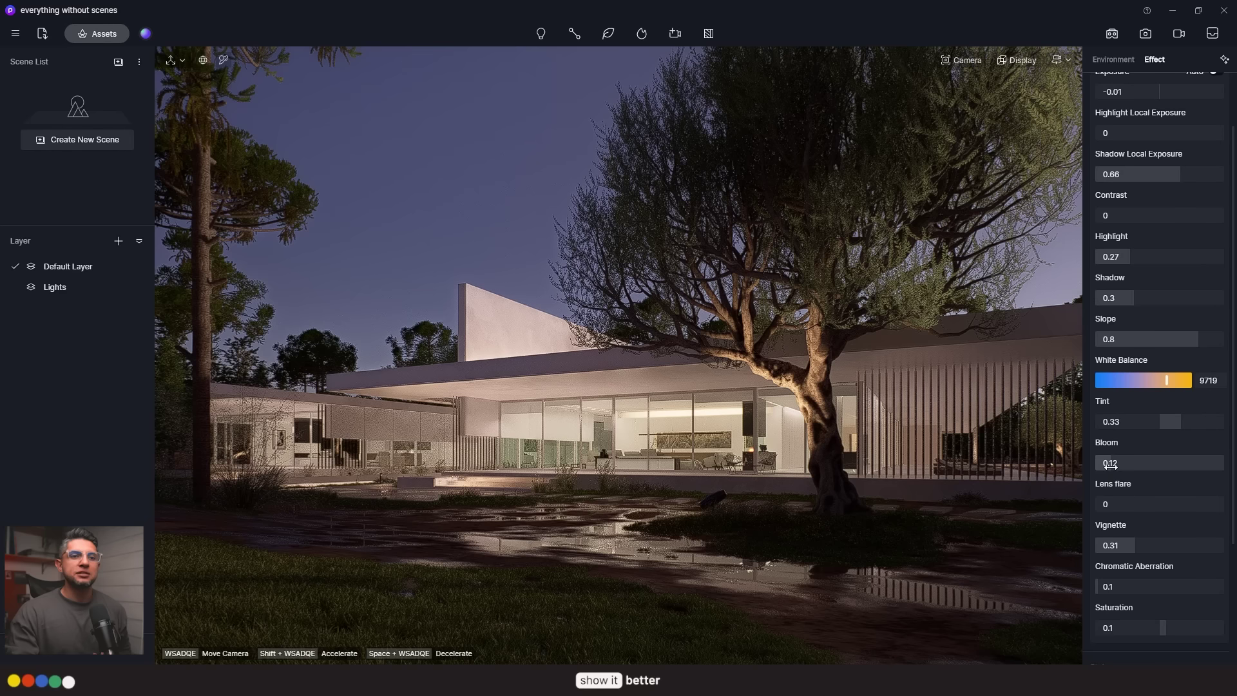
drag(1110, 467, 1108, 467)
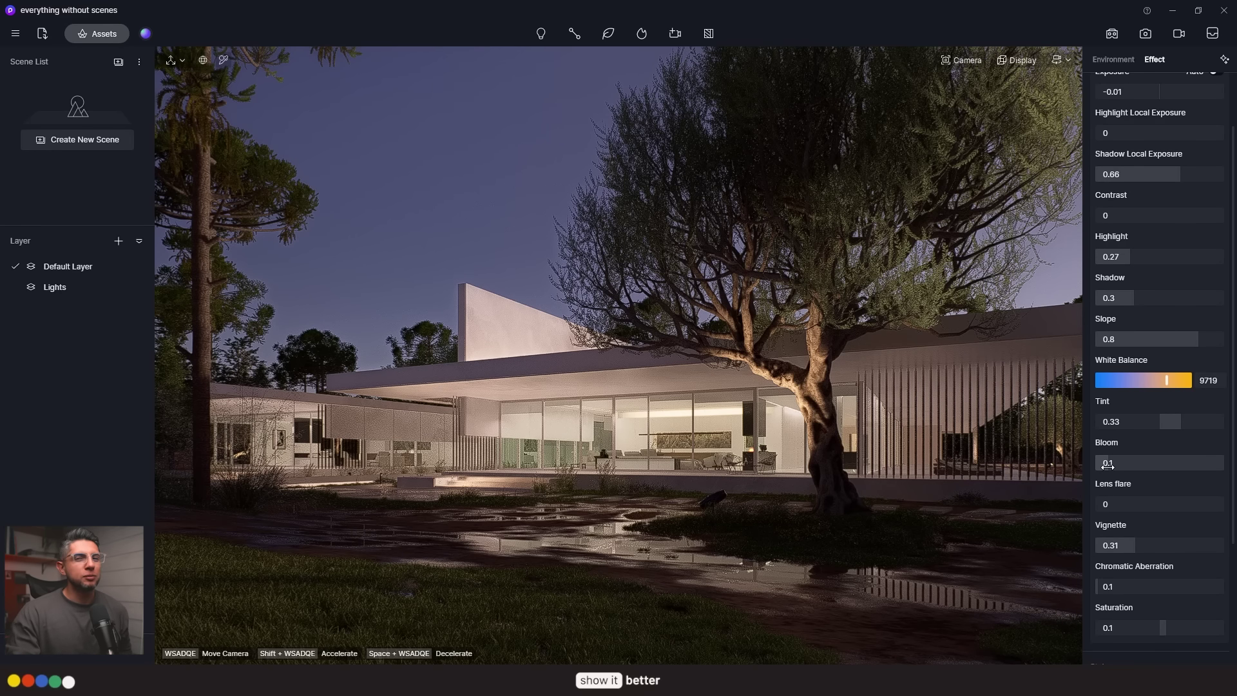
- Enable the LUT, try Cine-4 Film 06_2 and settle on Cine-4 Film 11 at an intensity of 0.49
scroll(1153, 485, up, 3)
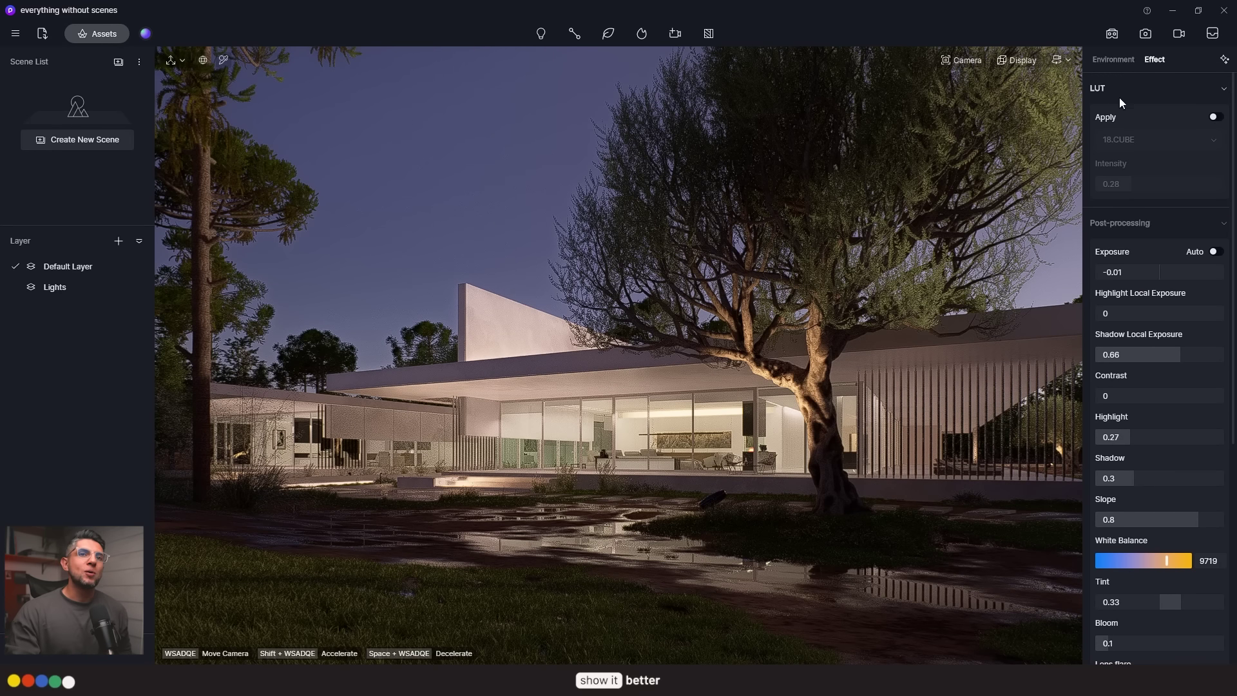
click(1215, 117)
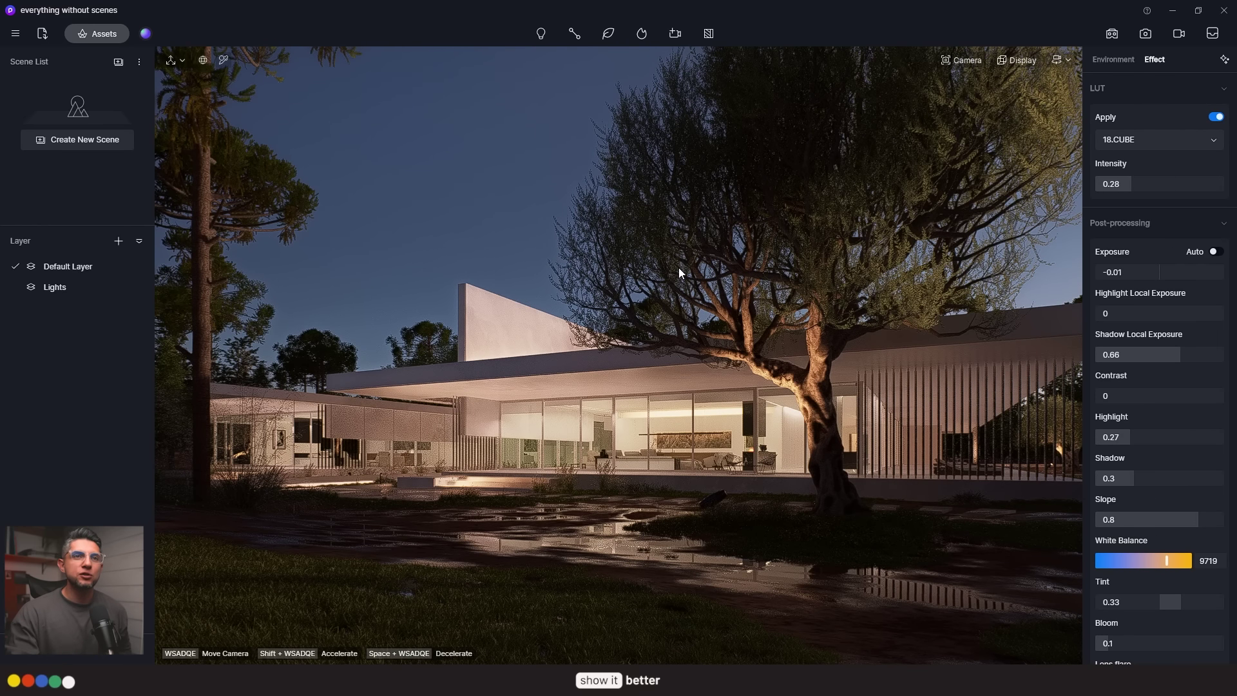
click(1154, 139)
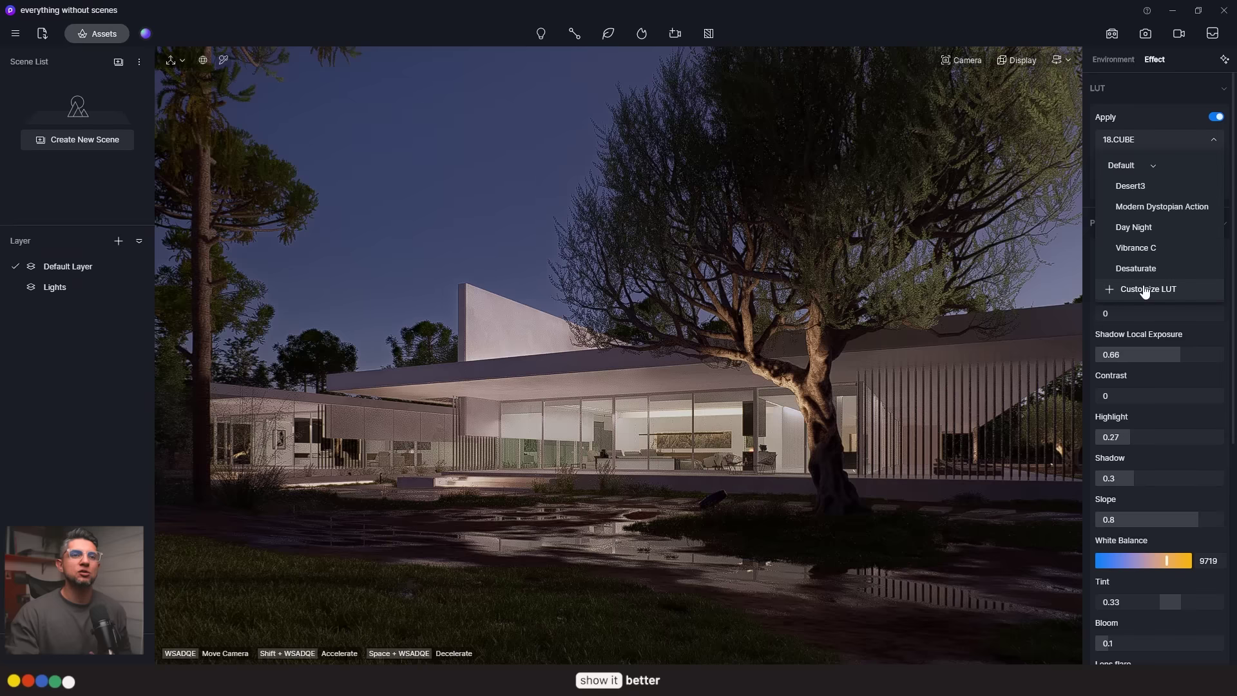
click(1140, 287)
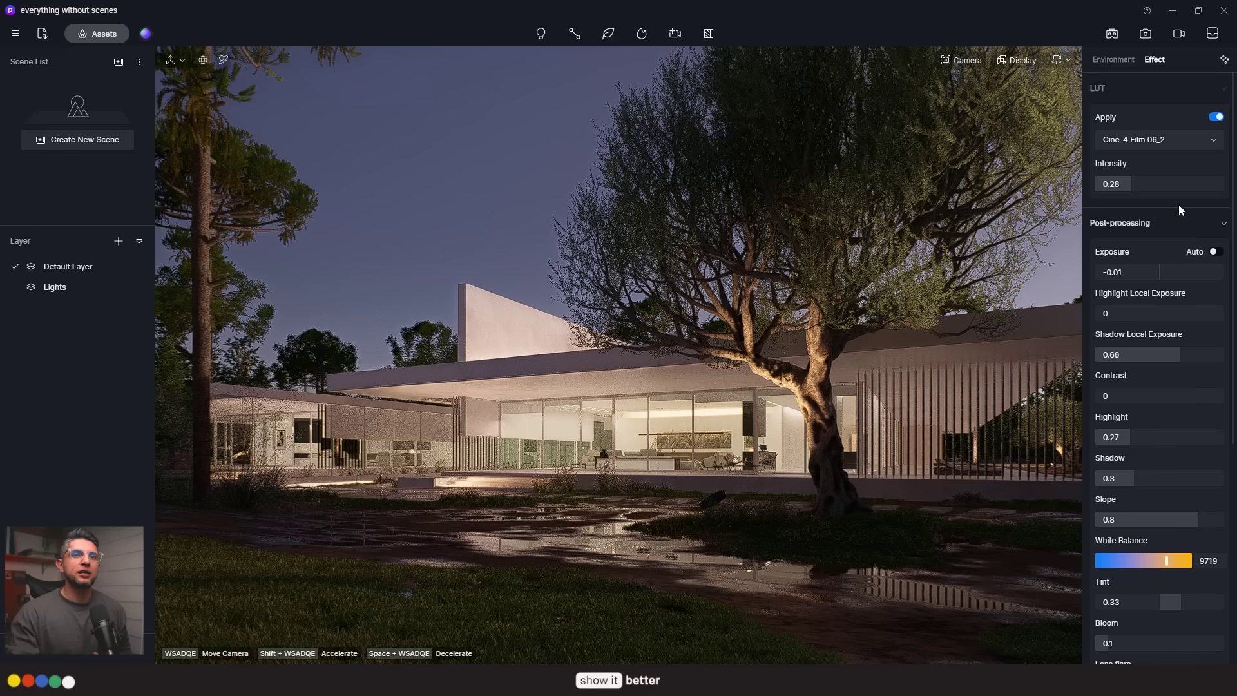
double_click(194, 237)
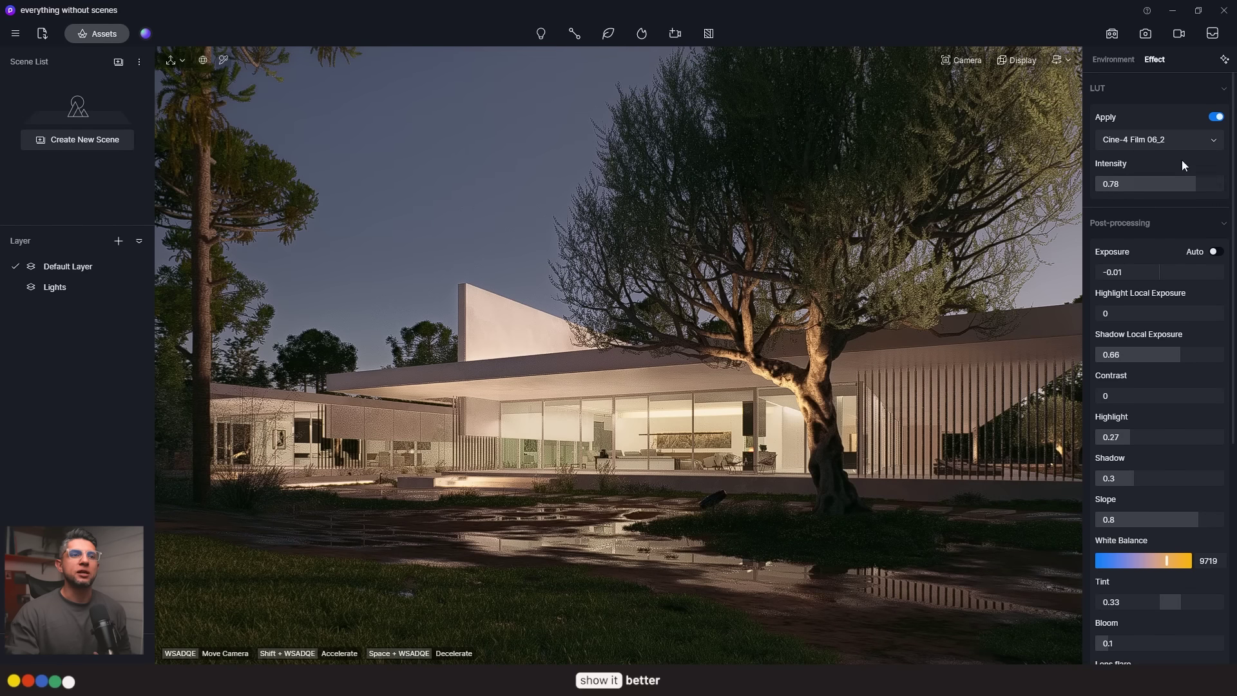
scroll(1166, 141, down, 1)
mouse_move(1146, 183)
mouse_down()
mouse_move(1174, 186)
mouse_move(1158, 186)
mouse_up()
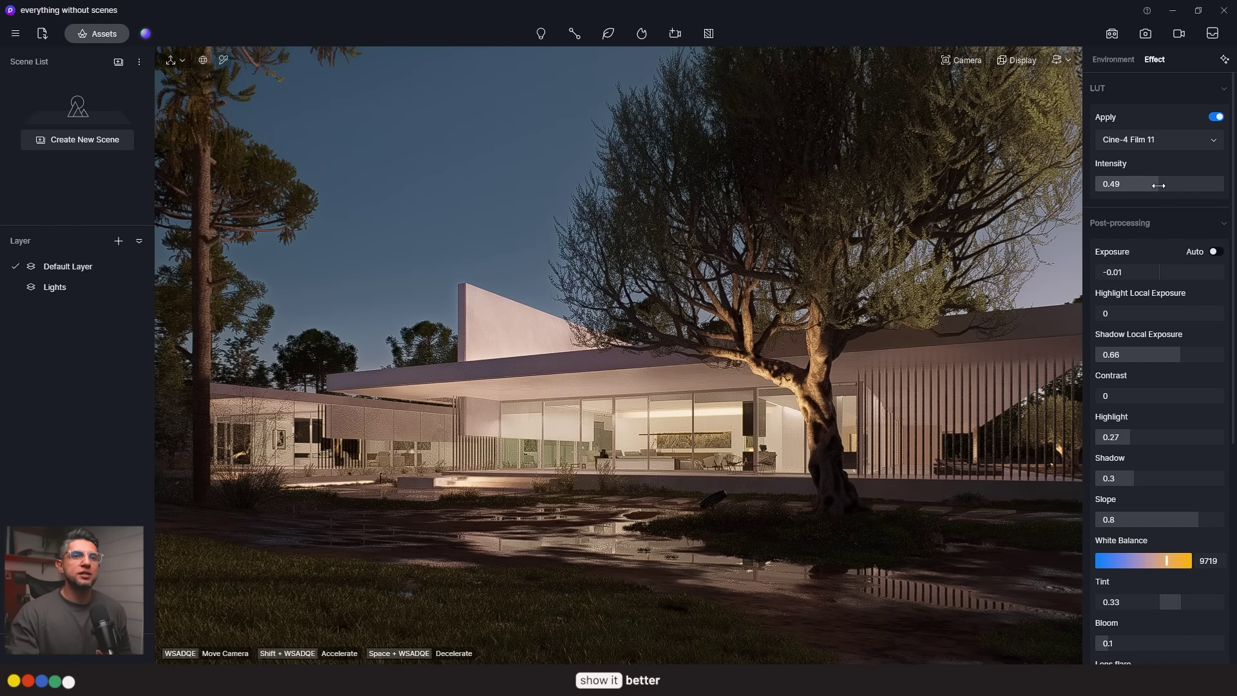
- Set the saturation to 0.16 and look through the Color Grading wheels for each tonal range
scroll(1178, 378, down, 1)
scroll(1177, 377, down, 5)
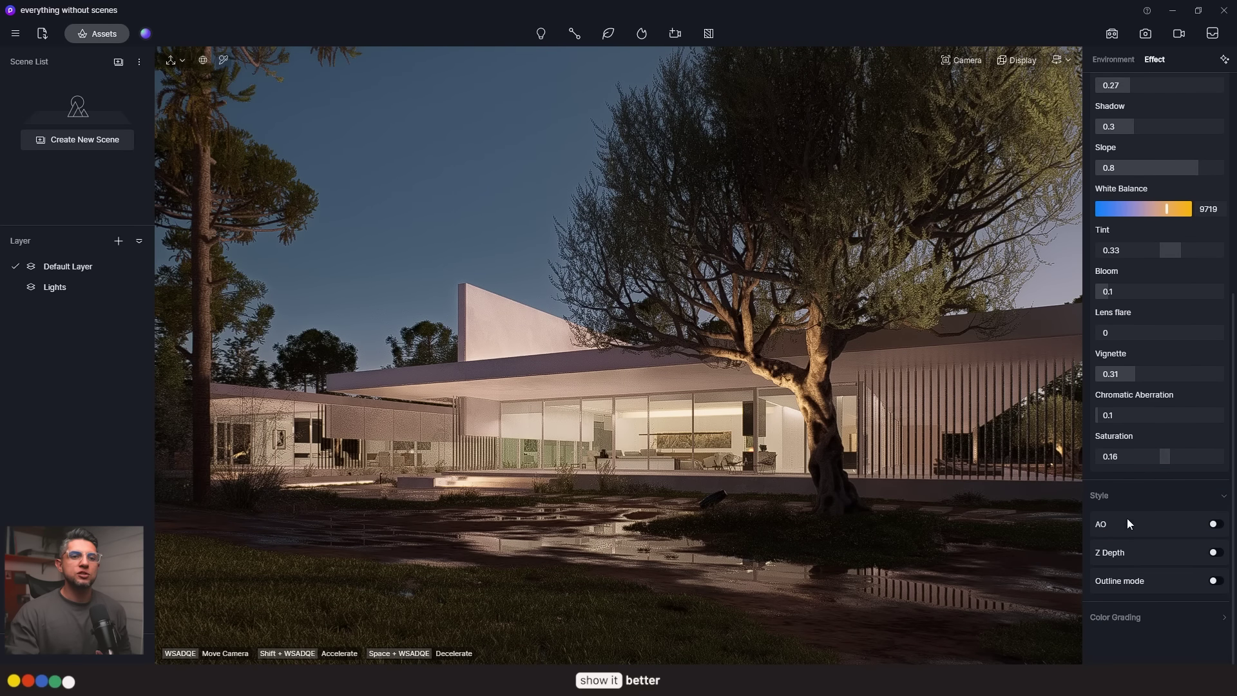
scroll(1163, 515, down, 3)
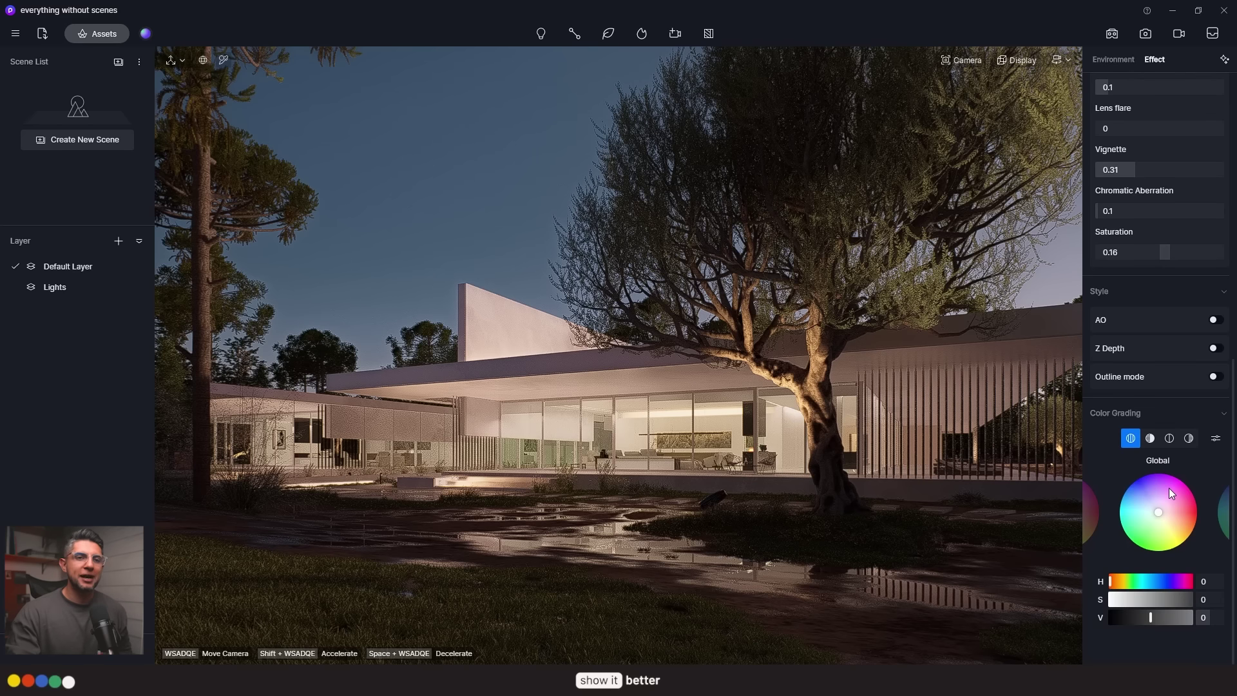
click(1151, 439)
click(1165, 438)
click(1188, 438)
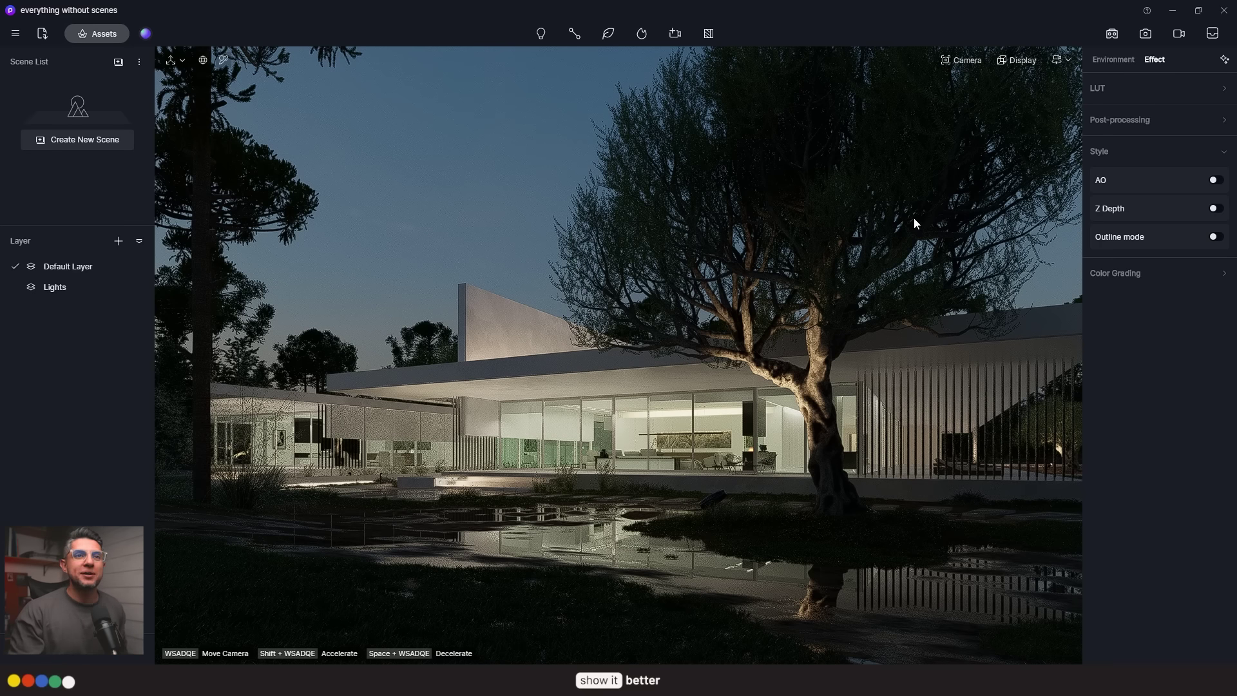
click(1122, 95)
click(1120, 97)
click(1107, 127)
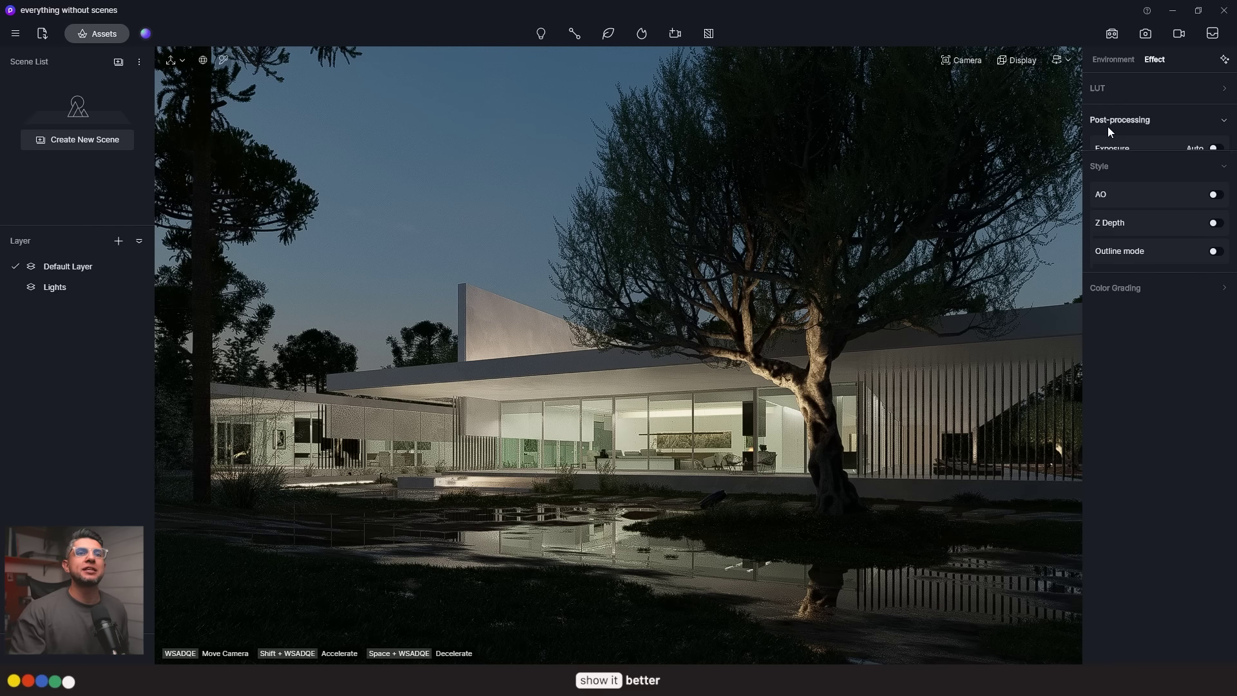
click(1107, 126)
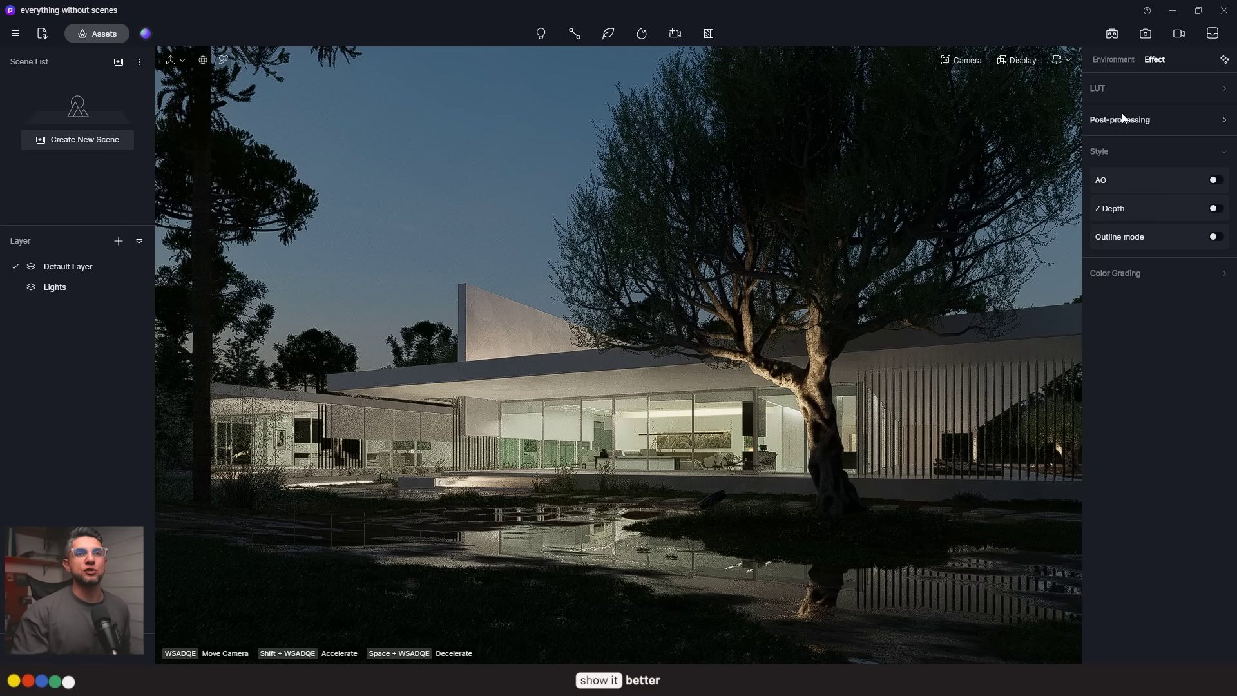
- Load final image.png from Arch Viz Portfolio Images as the AI Atmosphere Match reference image
mouse_move(1226, 65)
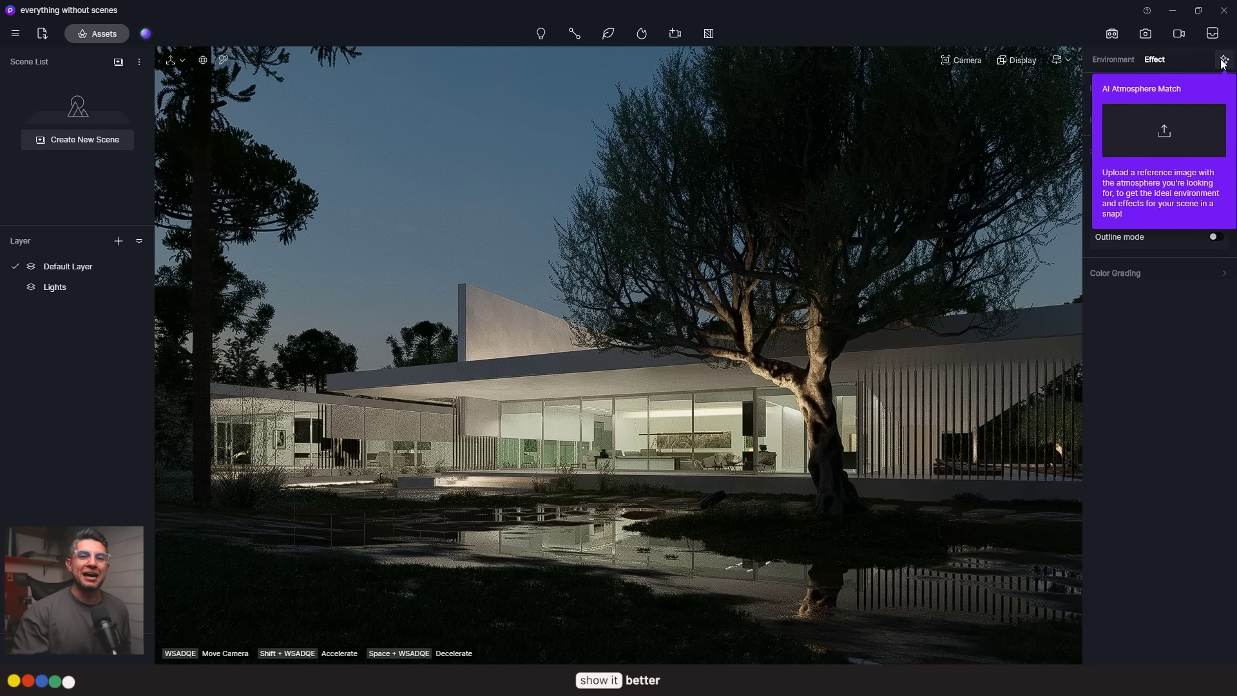
click(1223, 62)
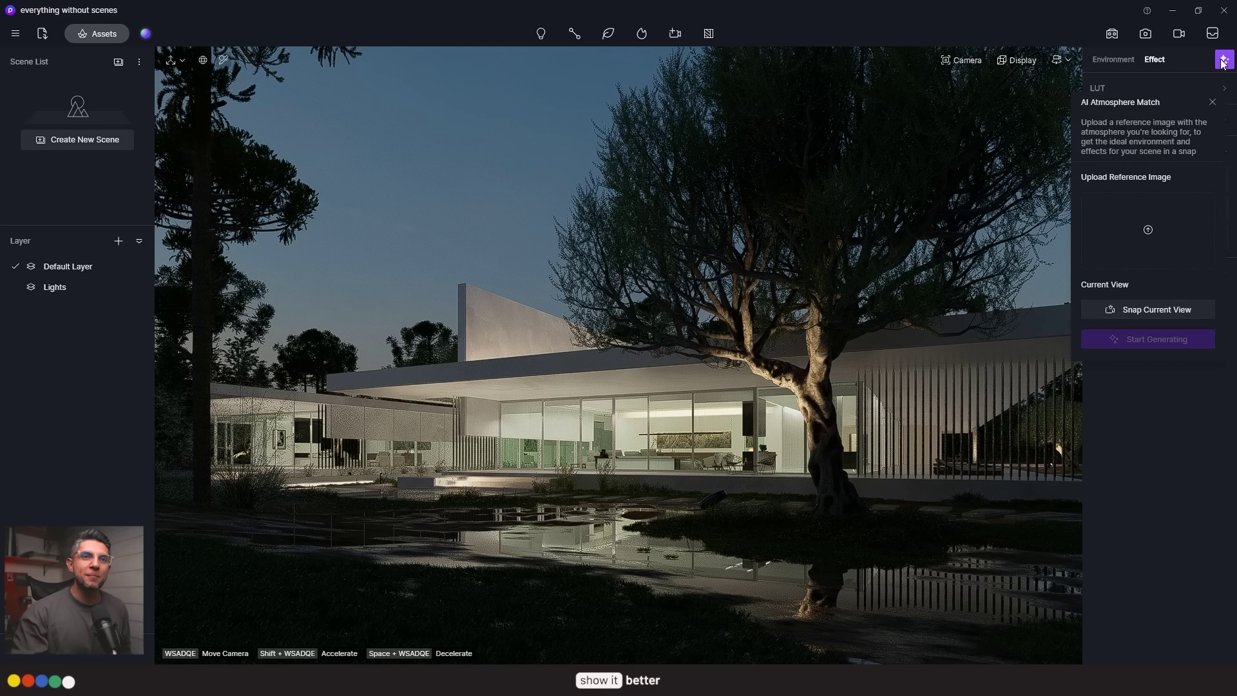
click(1143, 228)
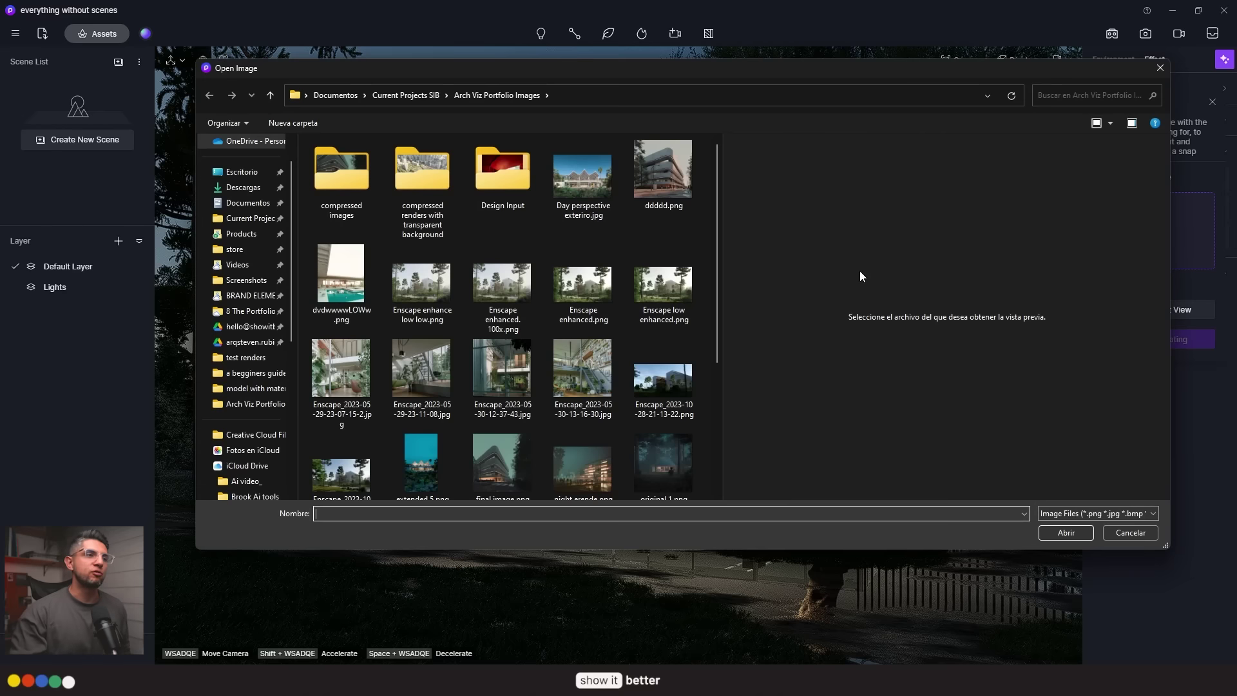
click(617, 184)
click(642, 203)
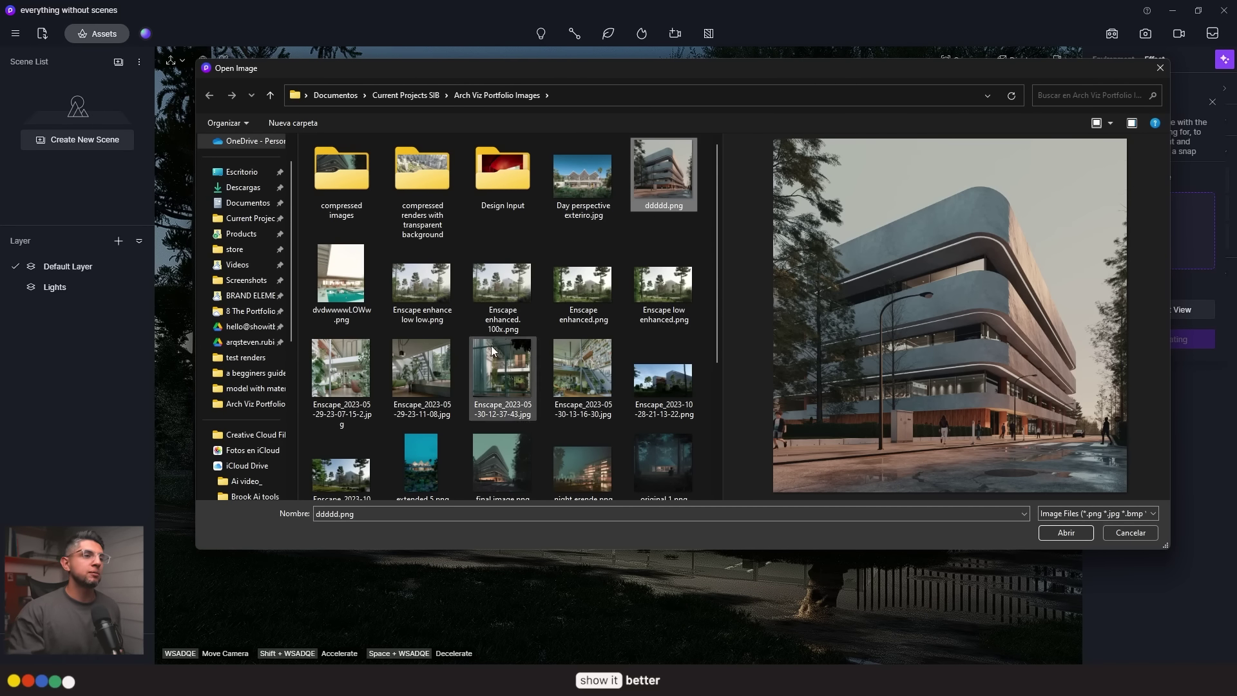
scroll(628, 440, down, 3)
click(519, 290)
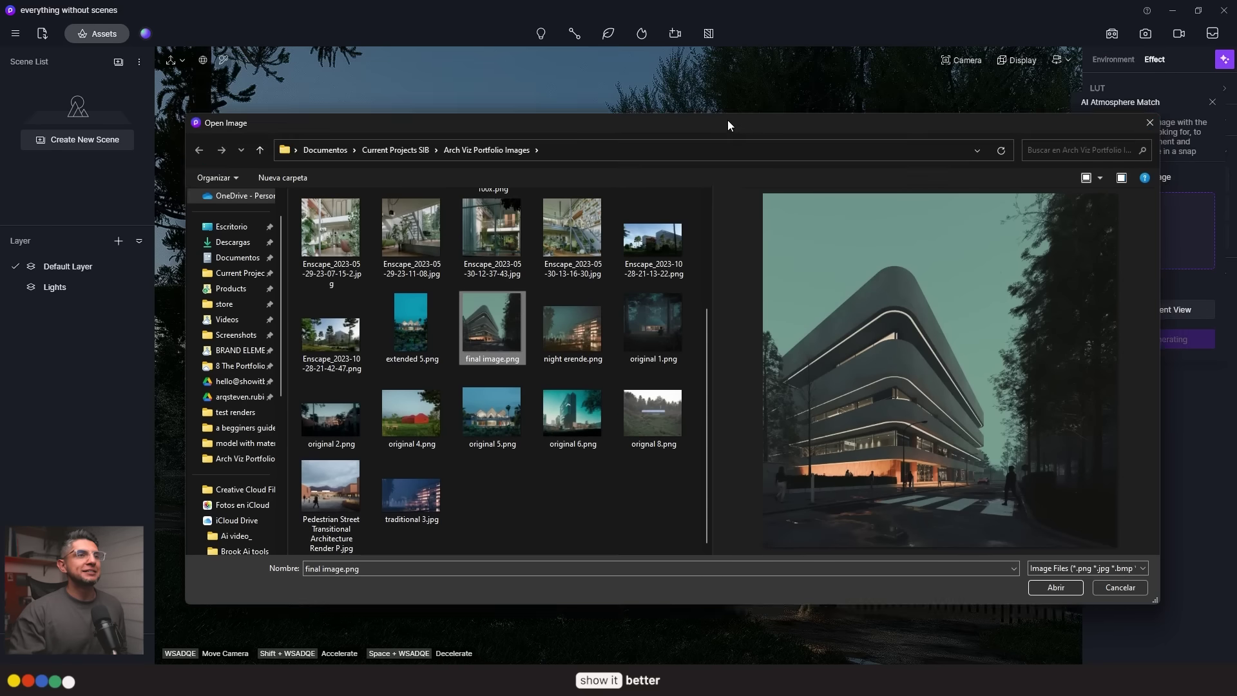
key(Return)
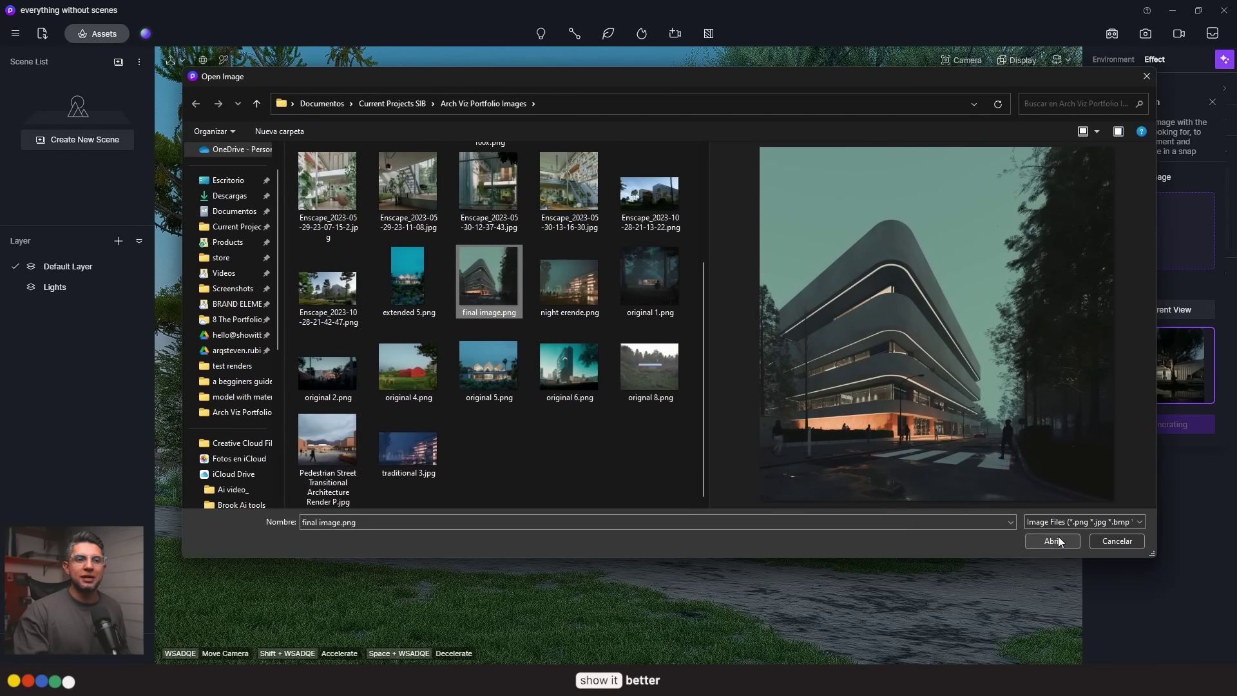
click(1052, 541)
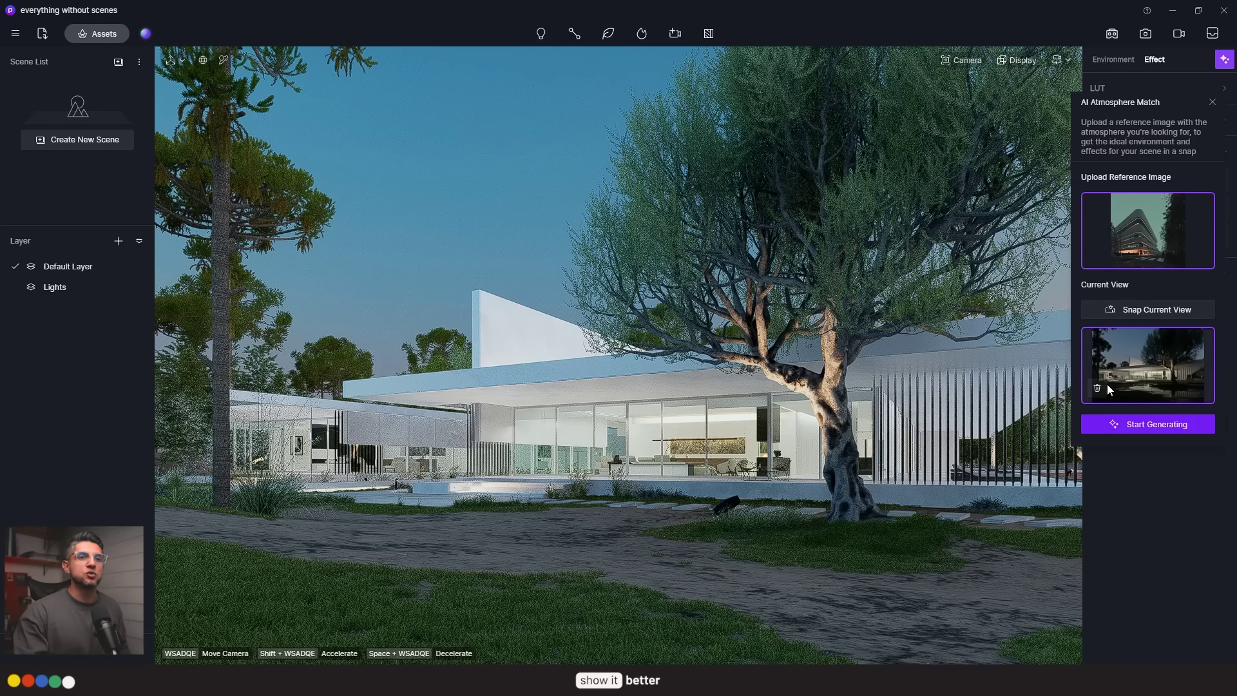
- Snap the current view, generate the atmosphere match from the reference image and apply it to the scene
click(1145, 310)
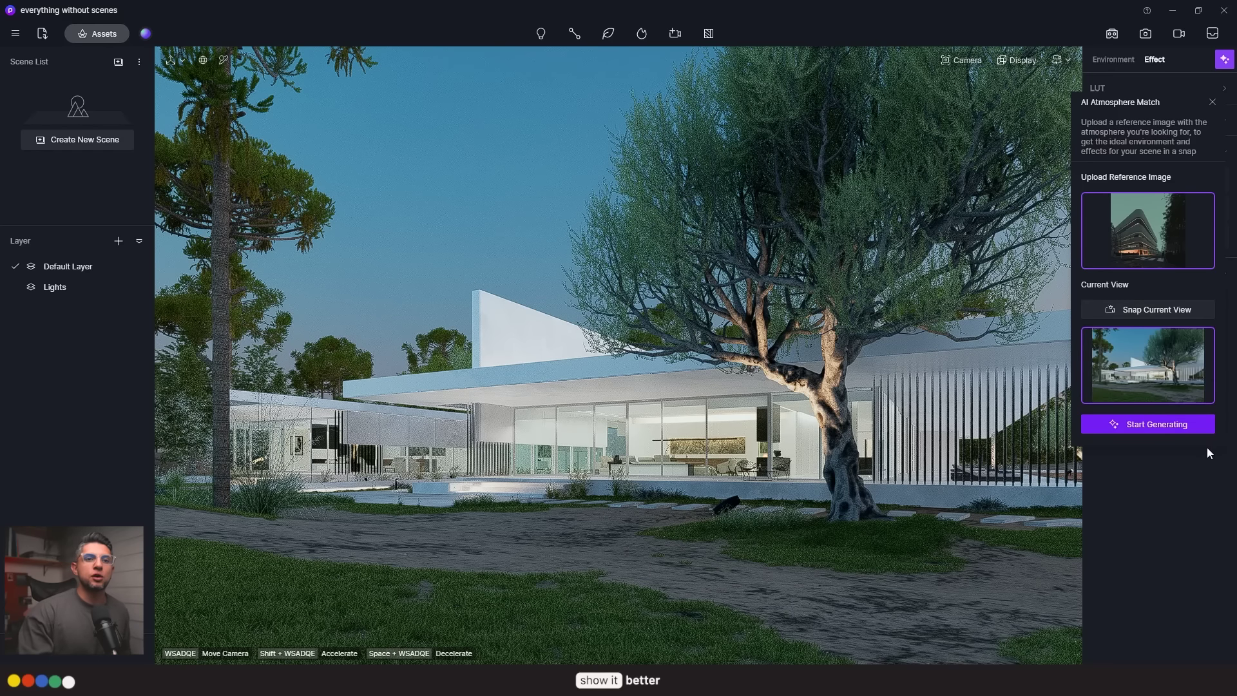
click(1178, 430)
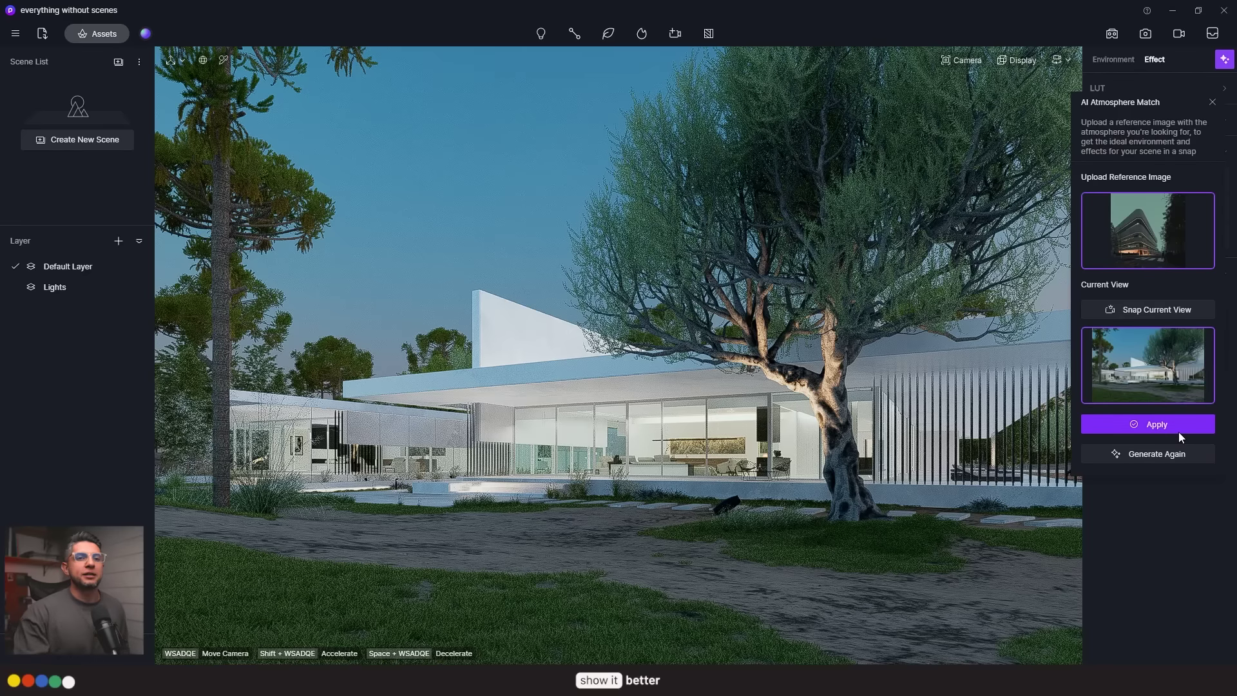
click(1179, 430)
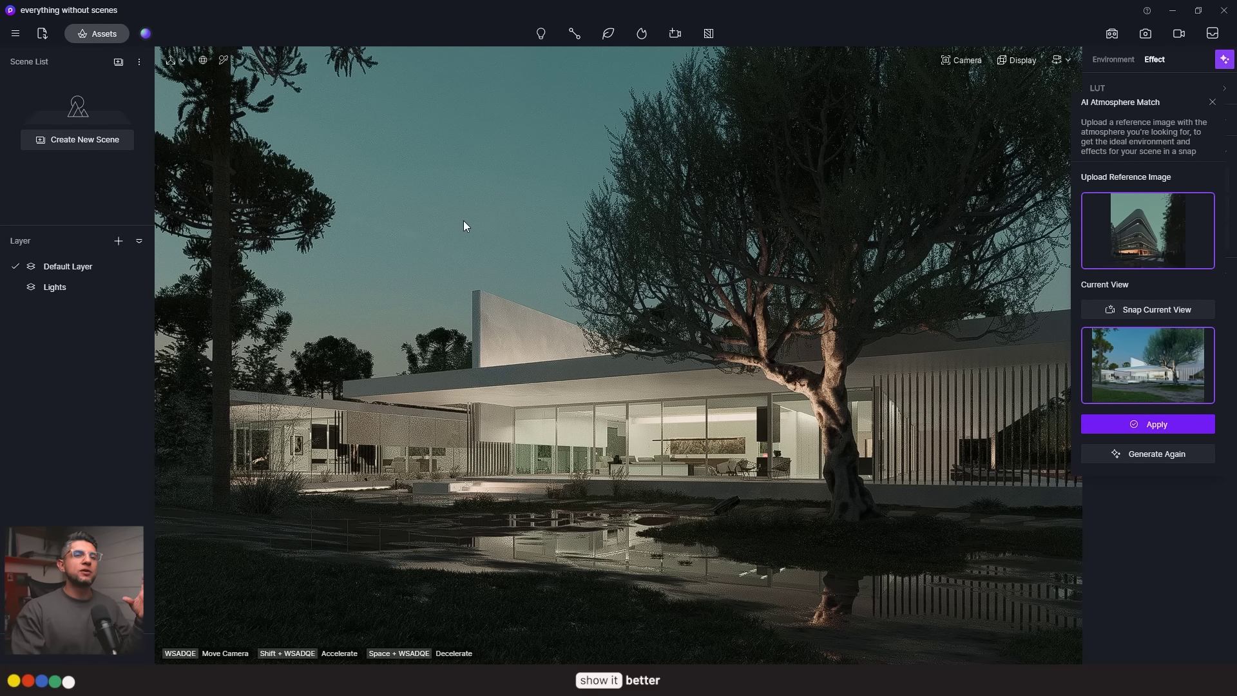
mouse_move(1118, 248)
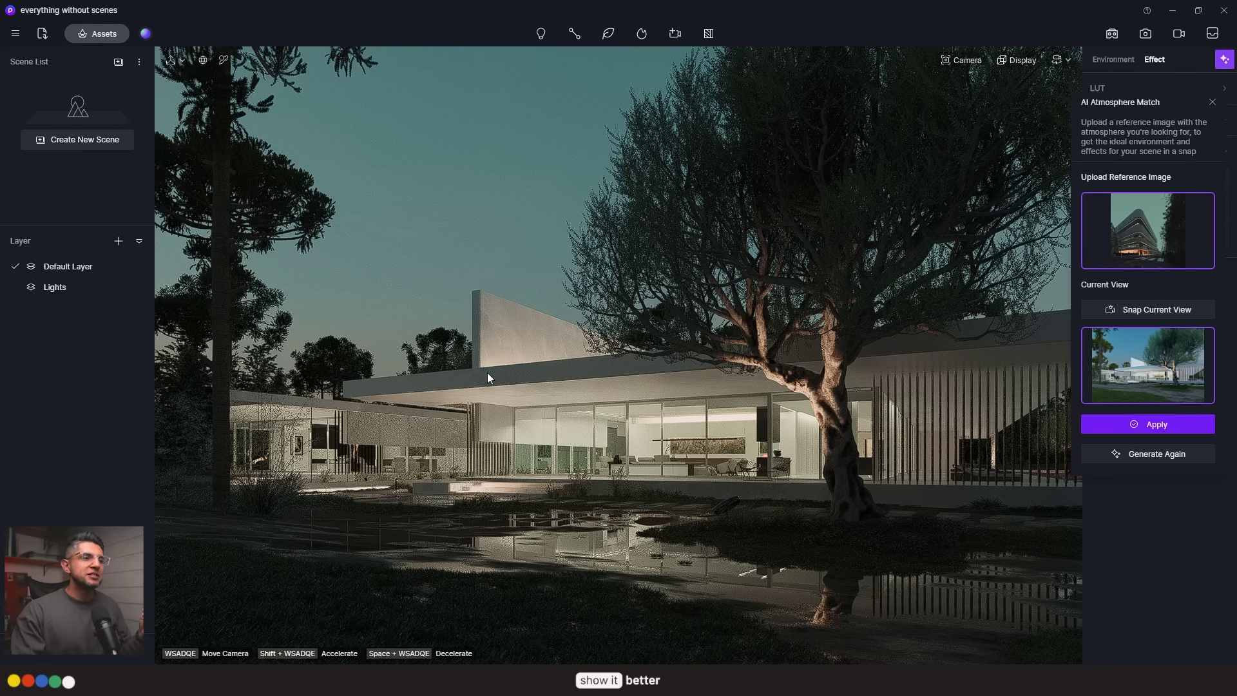
mouse_move(1152, 237)
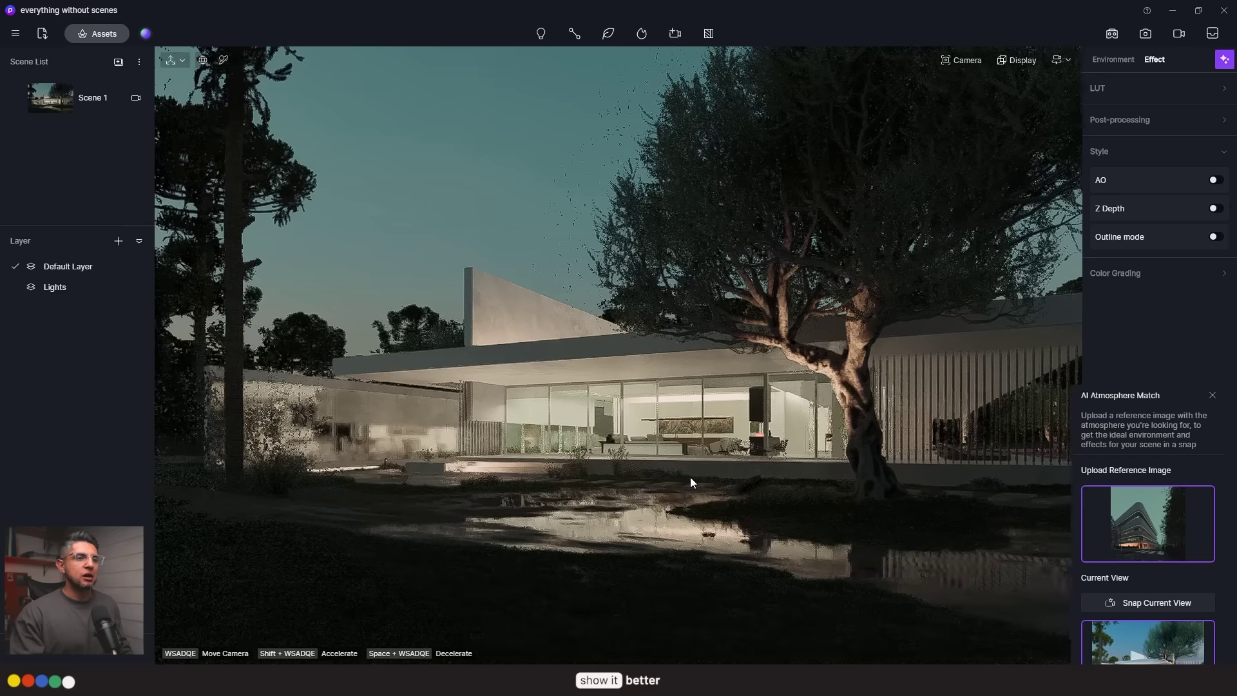
- Move the camera to a new exterior view and choose Enscape enhance low low.png as the atmosphere match reference
scroll(733, 486, up, 10)
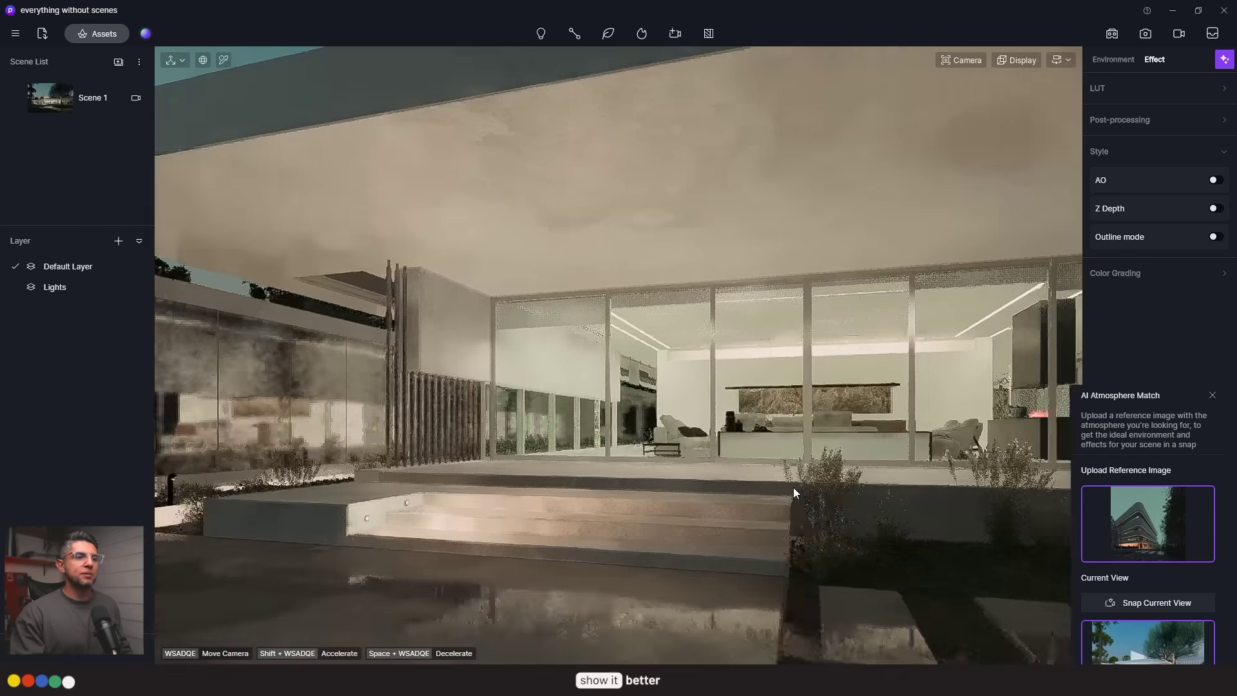
key(a)
right_drag(793, 487, 1027, 477)
key(w)
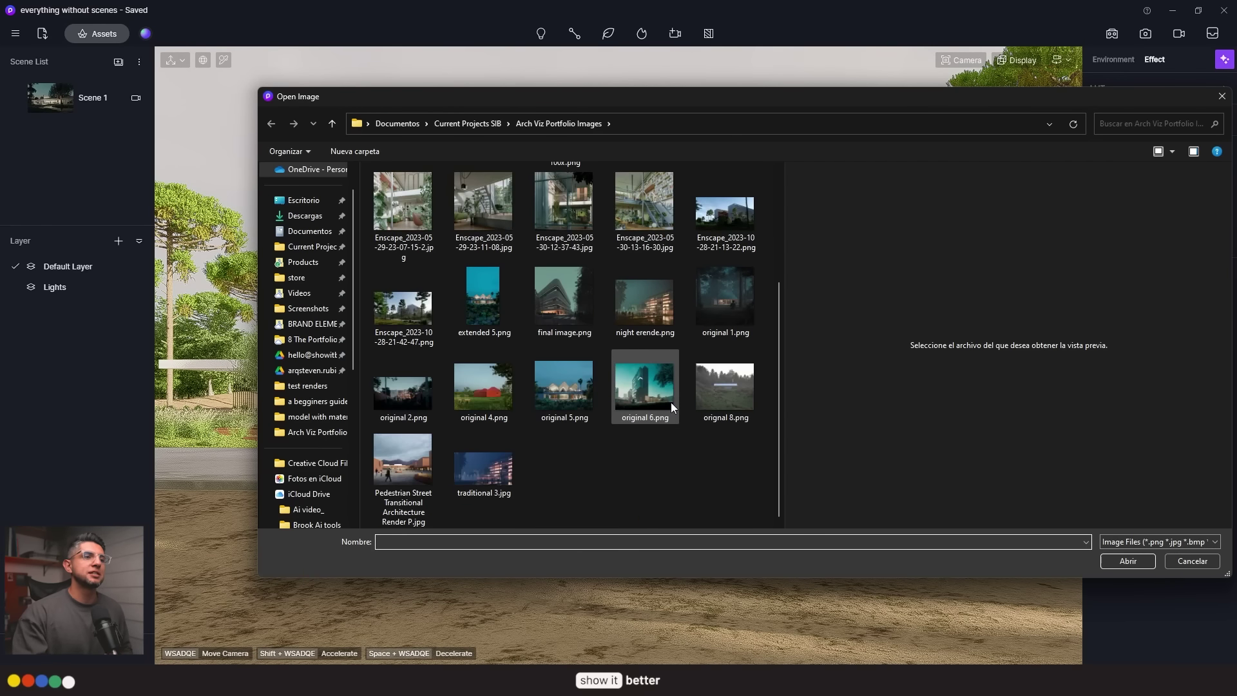
scroll(580, 412, up, 3)
click(513, 339)
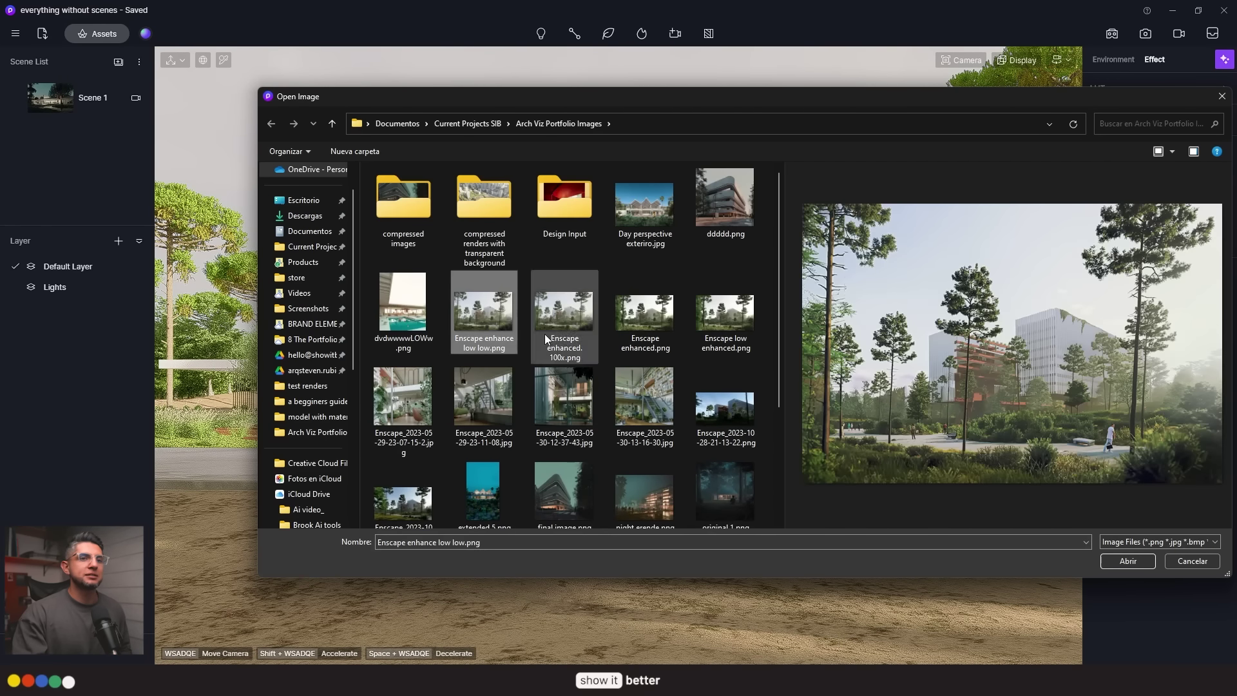